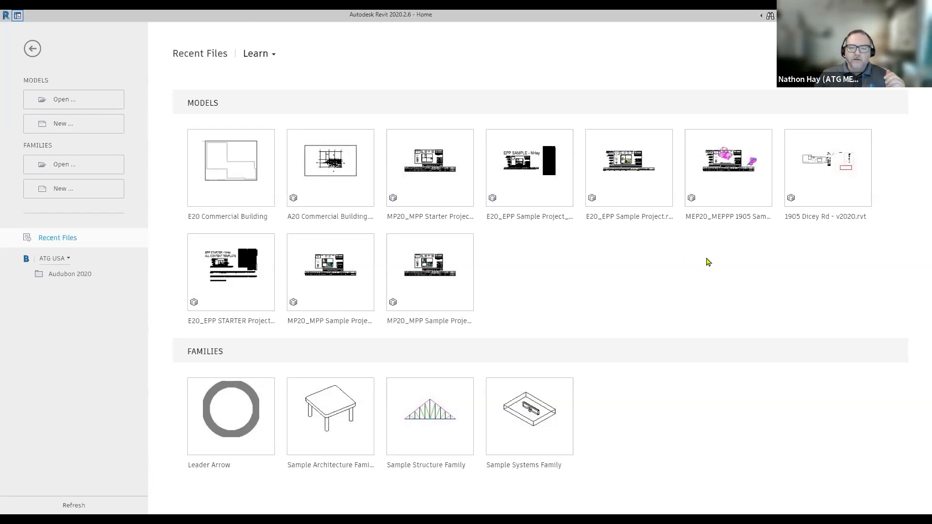
Create a new project from the Electrical-Default.rte template in the US Imperial folder
click(73, 125)
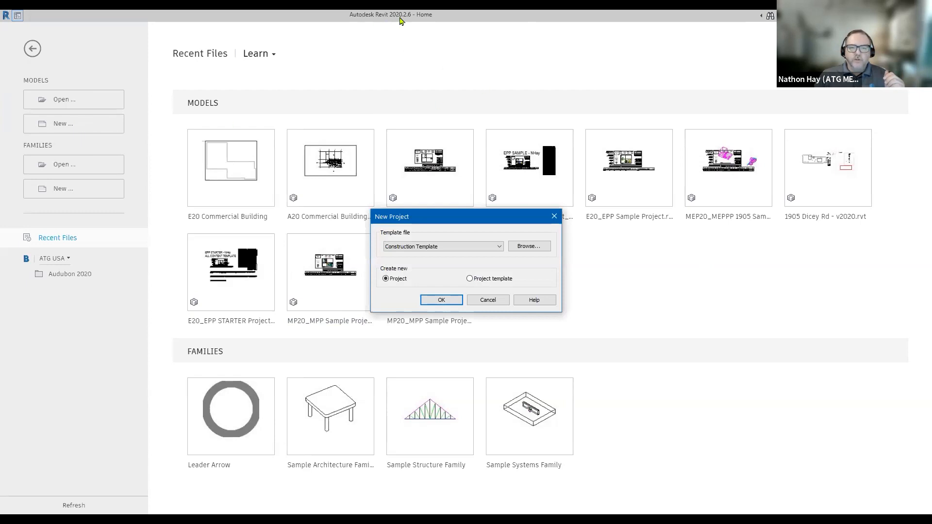
click(473, 247)
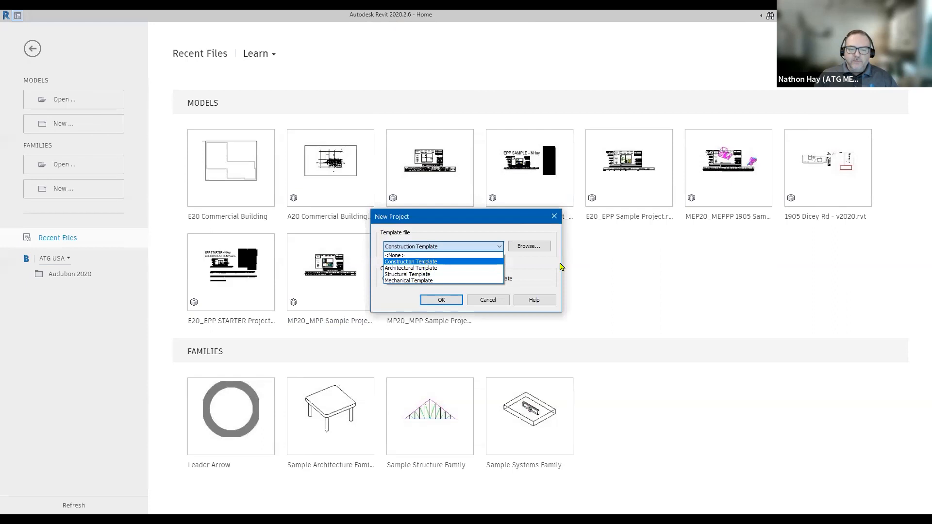
click(450, 262)
click(529, 247)
click(311, 108)
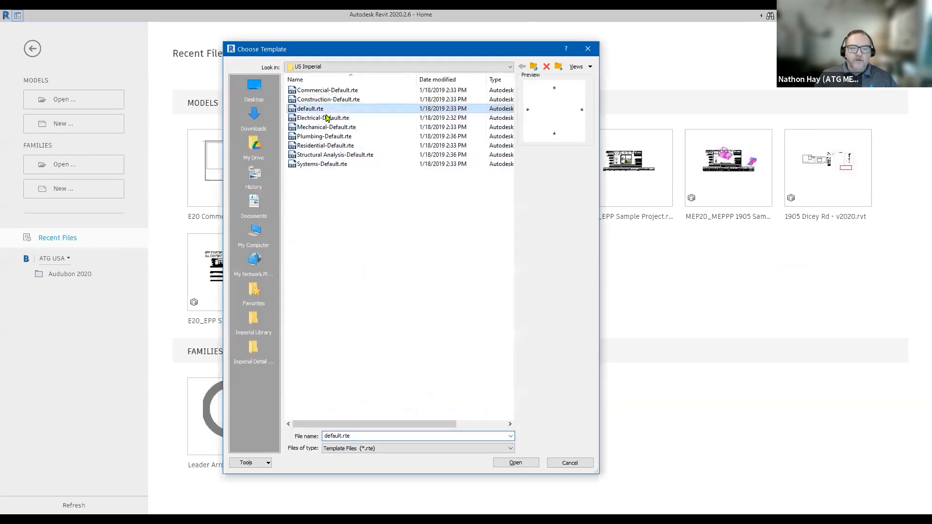
click(325, 118)
click(514, 461)
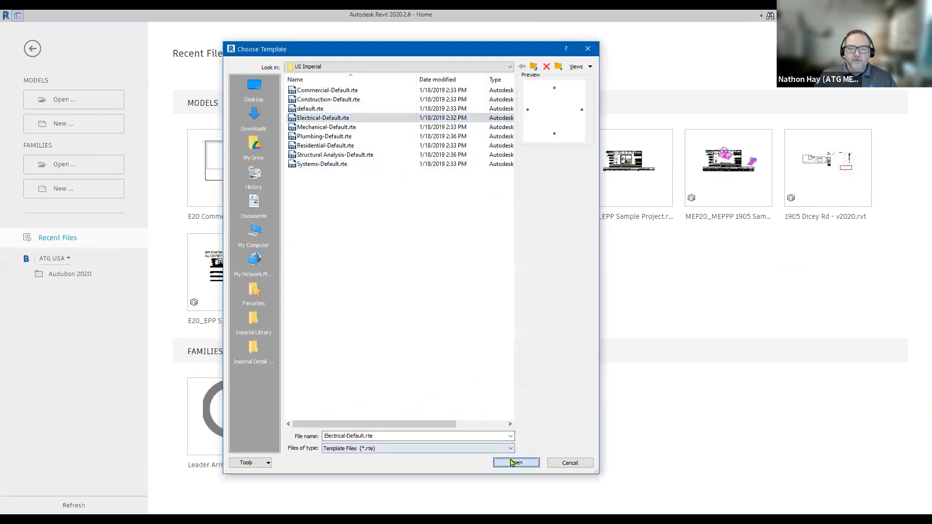
click(445, 307)
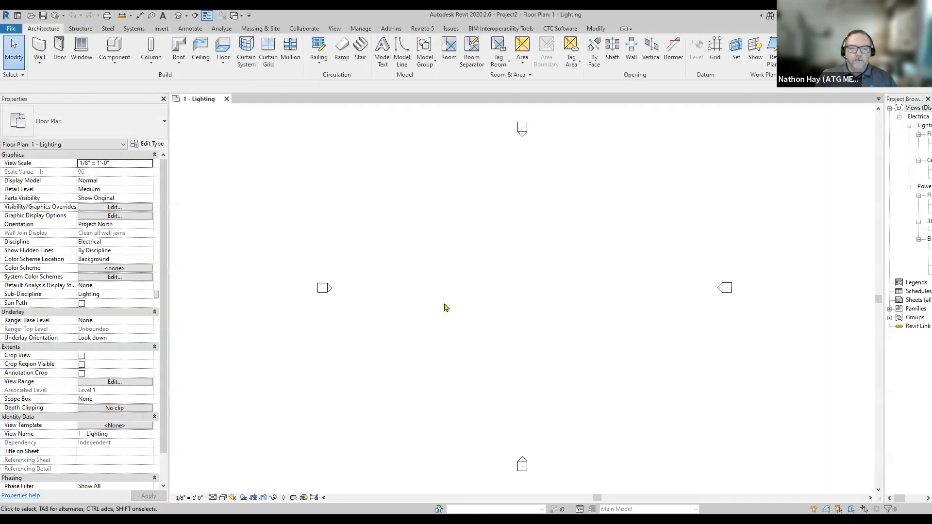
Dock the Project Browser on the opposite side of the drawing area from Properties, and widen both palettes
drag(908, 100, 823, 118)
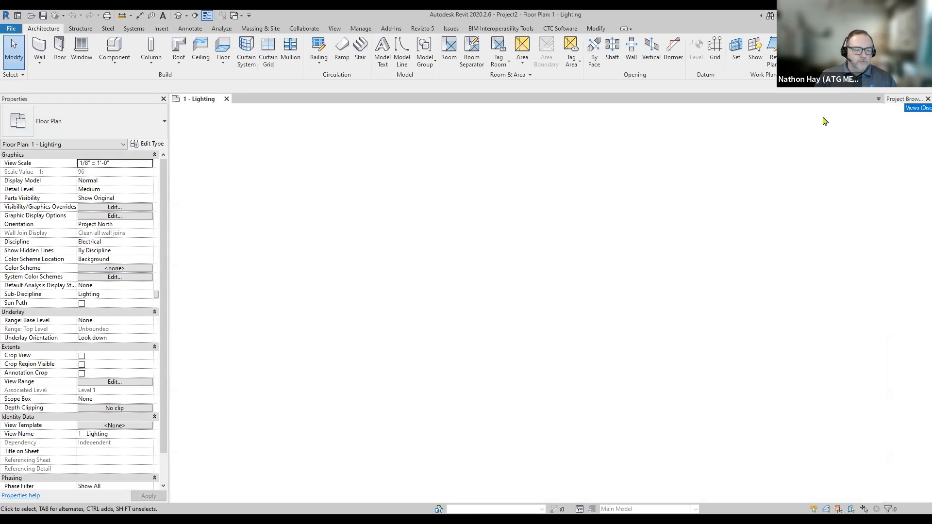
drag(823, 121, 48, 503)
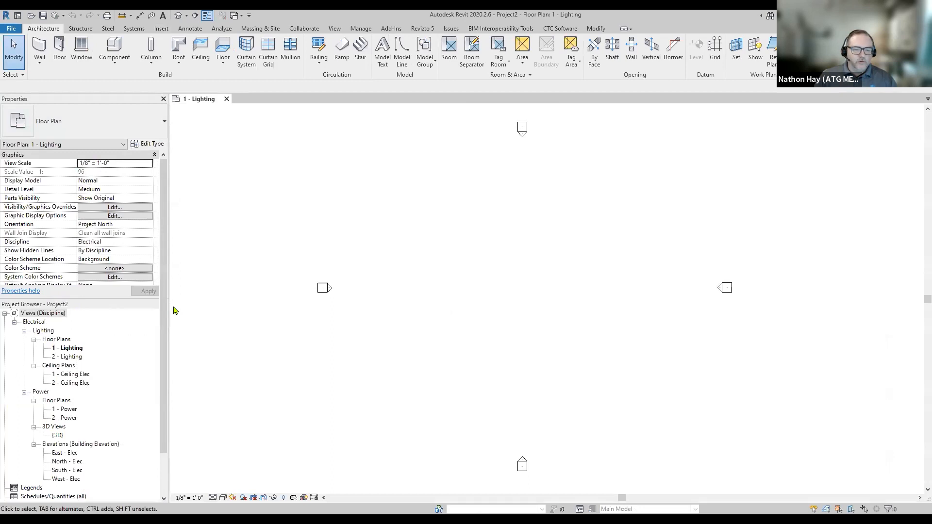
drag(176, 310, 917, 119)
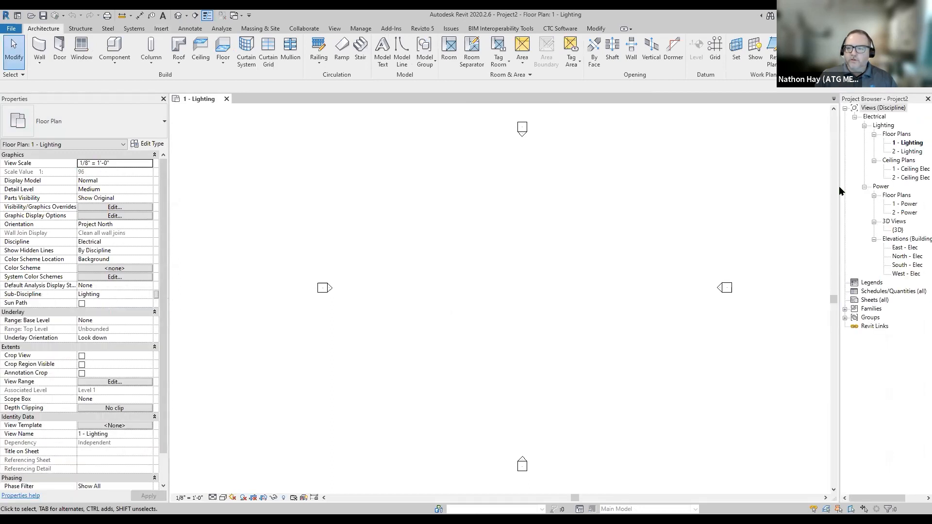
drag(842, 190, 751, 192)
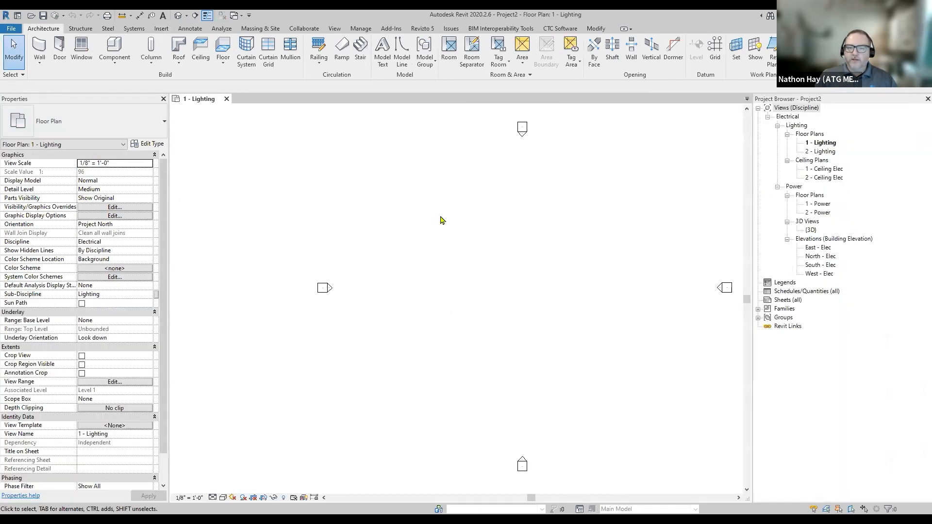
drag(168, 212, 194, 208)
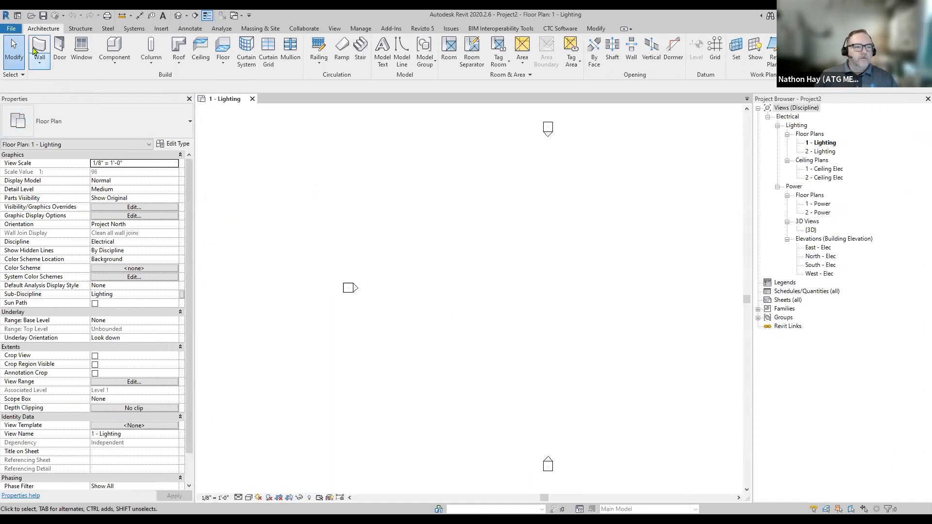
Save the project as E20 Commercial Building.rvt in the Files - Phase 1 folder, replacing the existing file
click(11, 29)
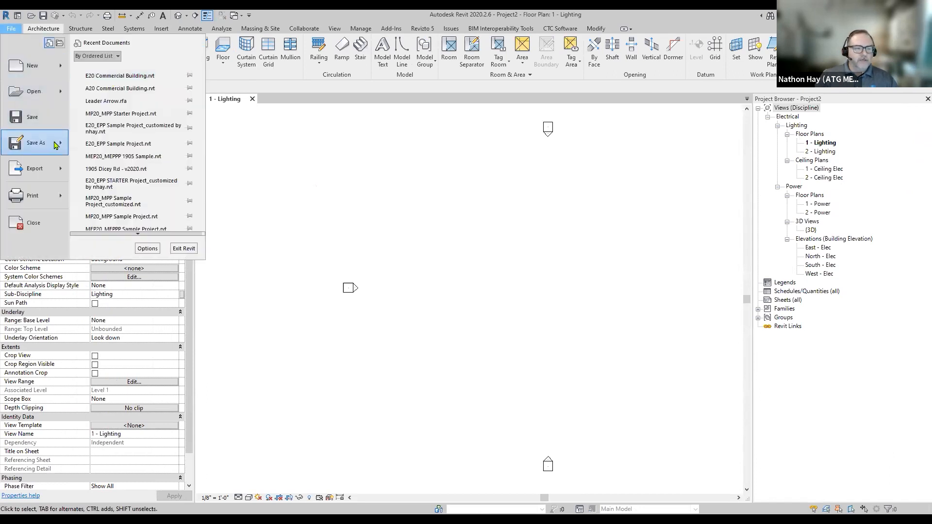
mouse_move(59, 144)
click(121, 110)
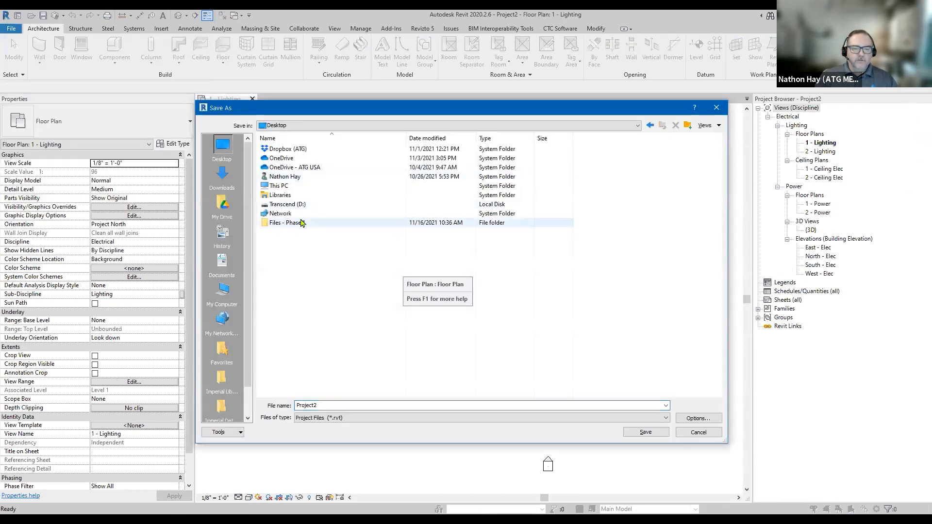
double_click(301, 222)
click(278, 205)
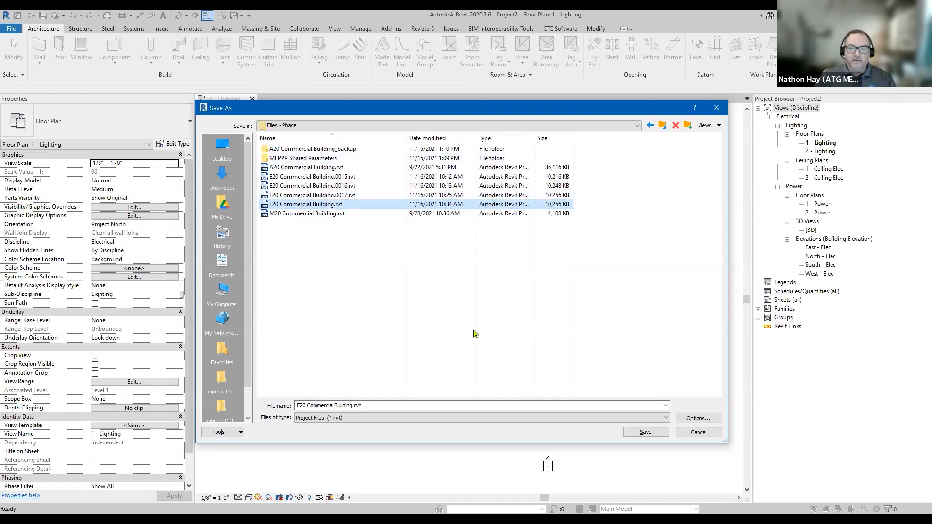
click(658, 437)
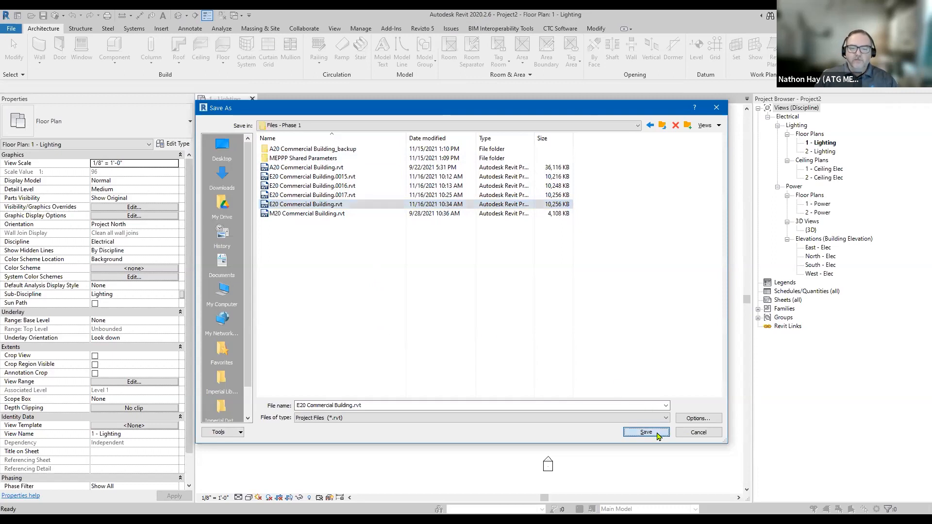
click(447, 273)
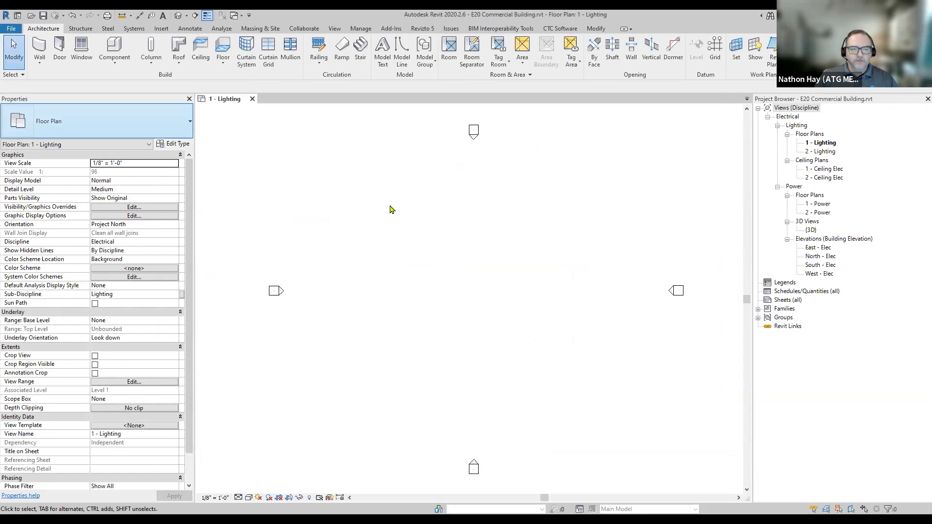
Set the project's shared parameter file to Master Shared Parameters.txt from the MEPPP Shared Parameters folder
mouse_move(441, 237)
middle_down()
mouse_move(430, 241)
mouse_move(438, 233)
middle_up()
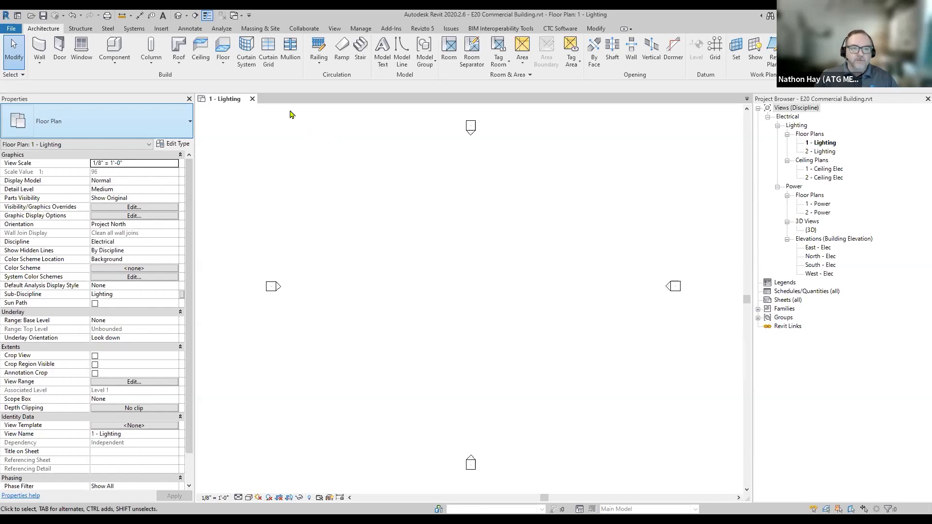
click(361, 28)
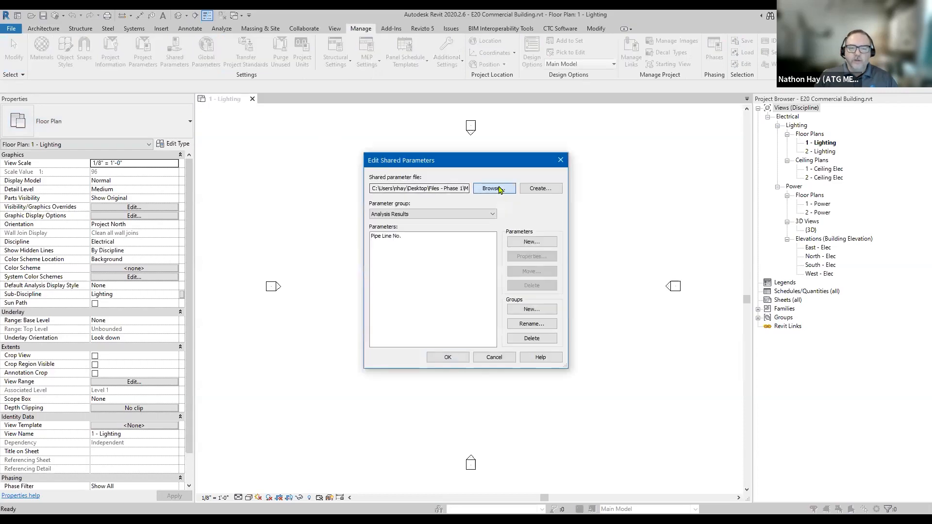
click(494, 188)
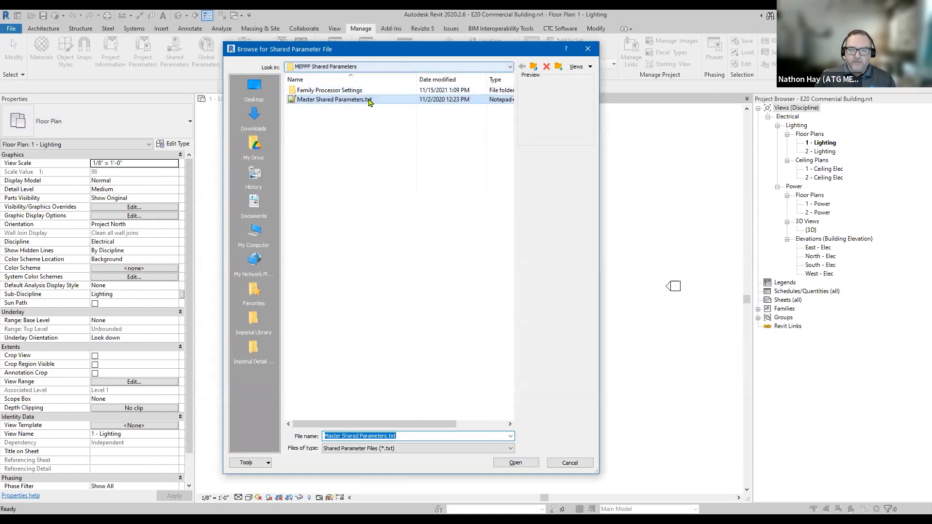
click(340, 102)
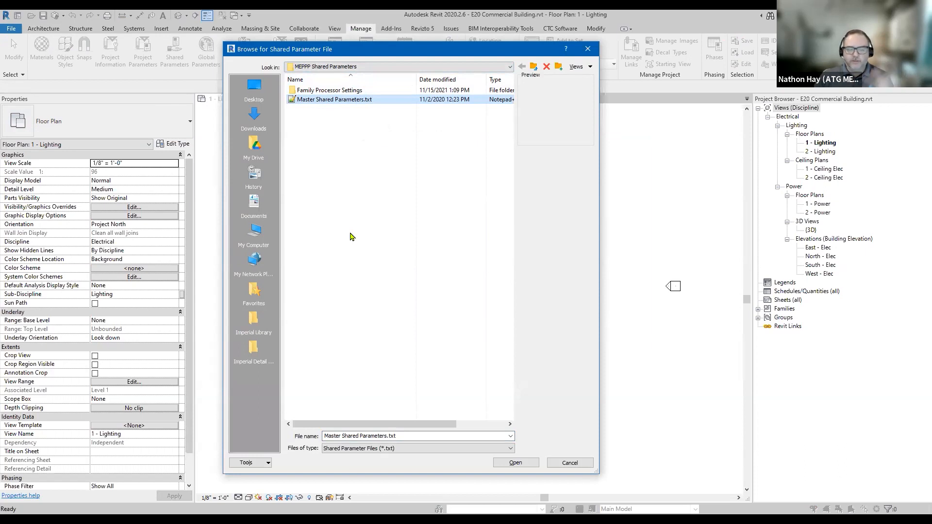
click(516, 465)
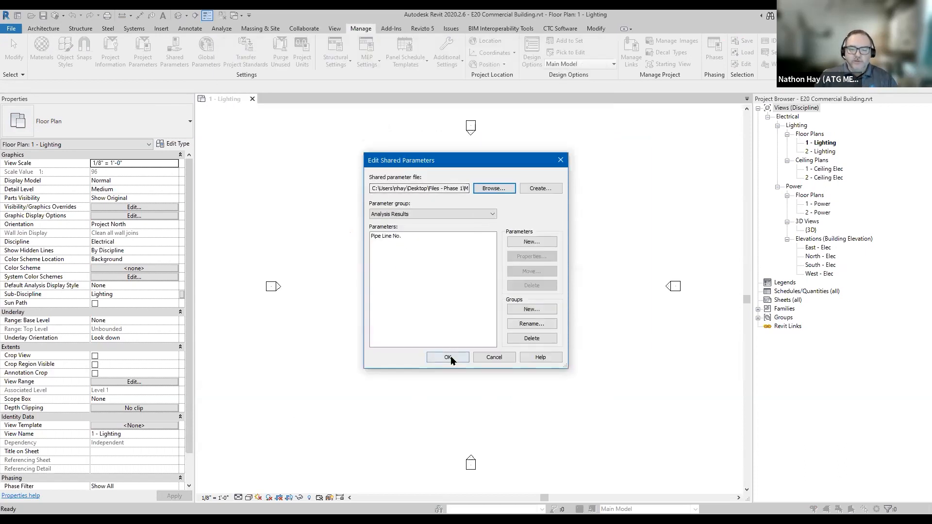
click(451, 356)
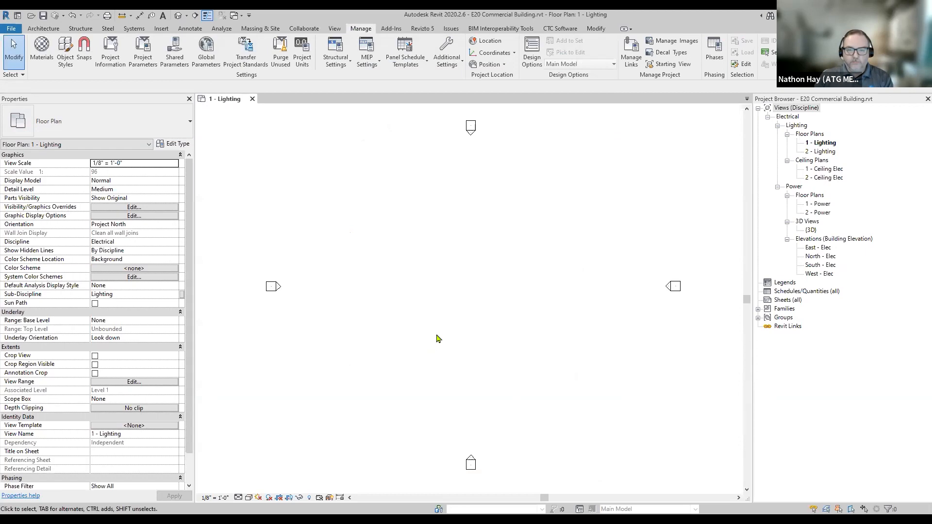
Link the A20 Commercial Building.rvt model with positioning Auto - Internal Origin to Internal Origin
middle_drag(502, 296, 488, 296)
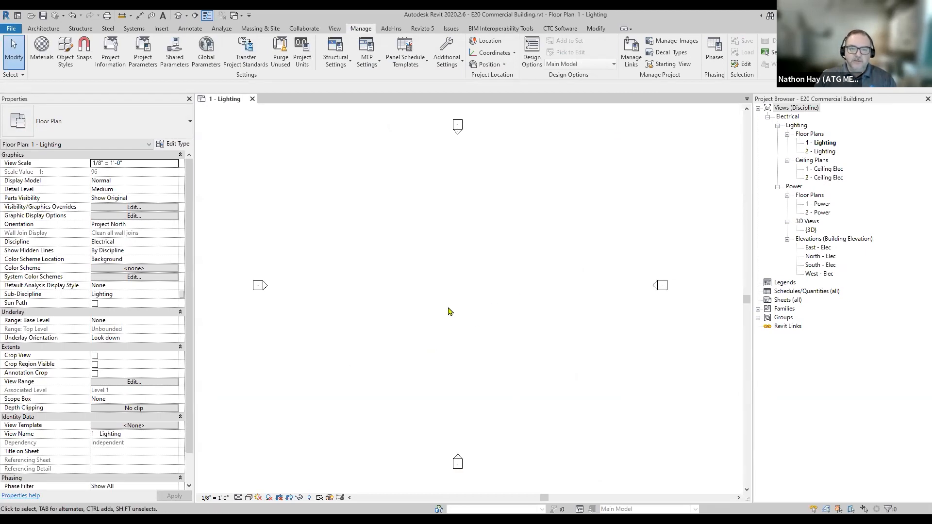
drag(413, 246, 510, 319)
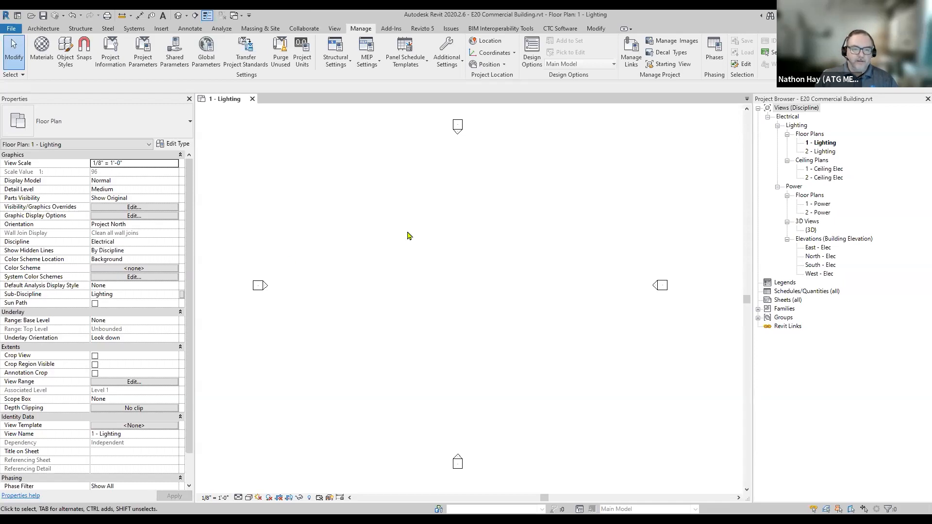
click(161, 28)
click(39, 56)
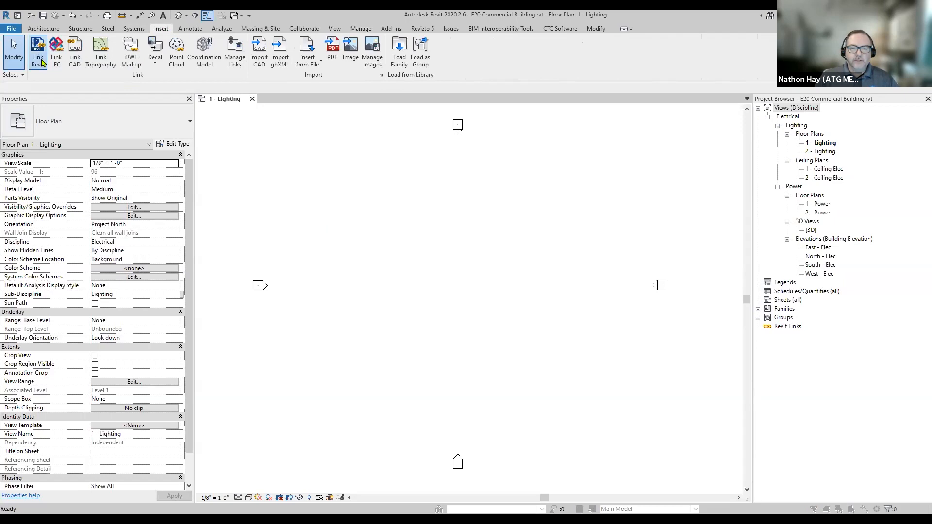
click(586, 137)
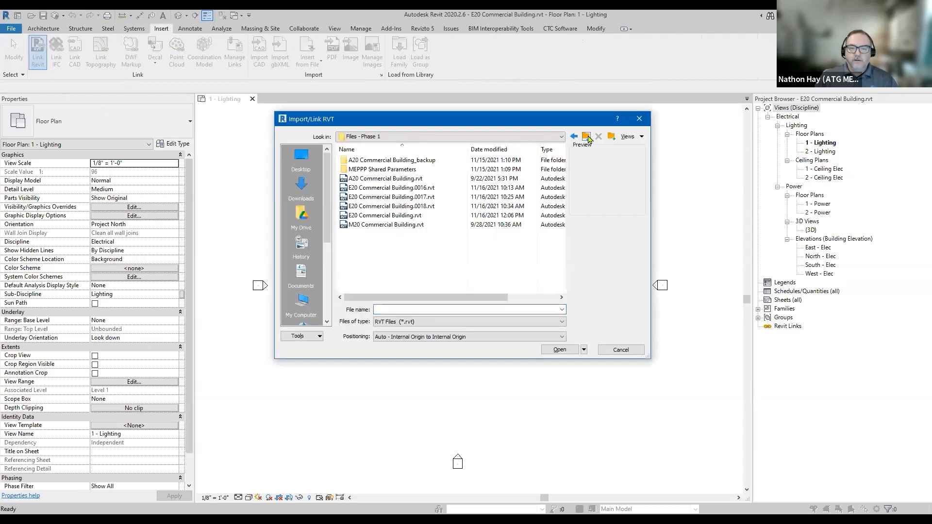
click(403, 179)
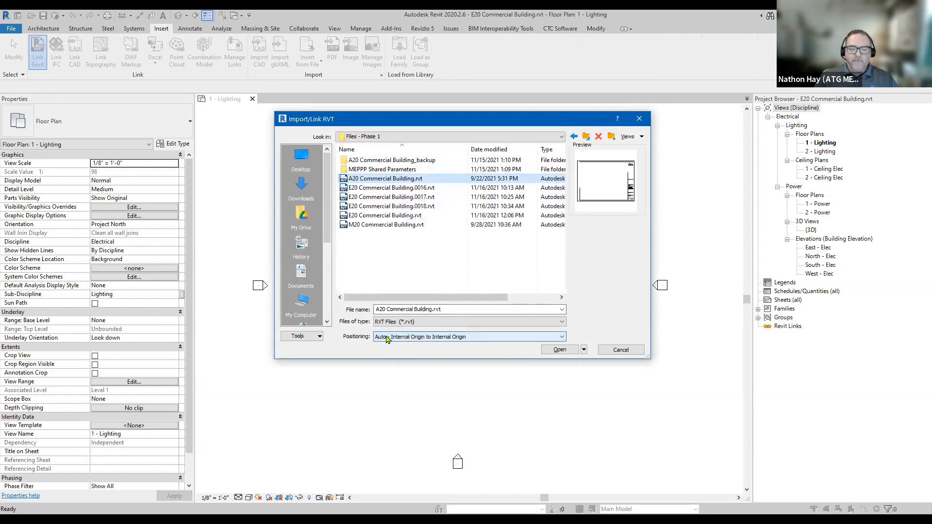
click(401, 338)
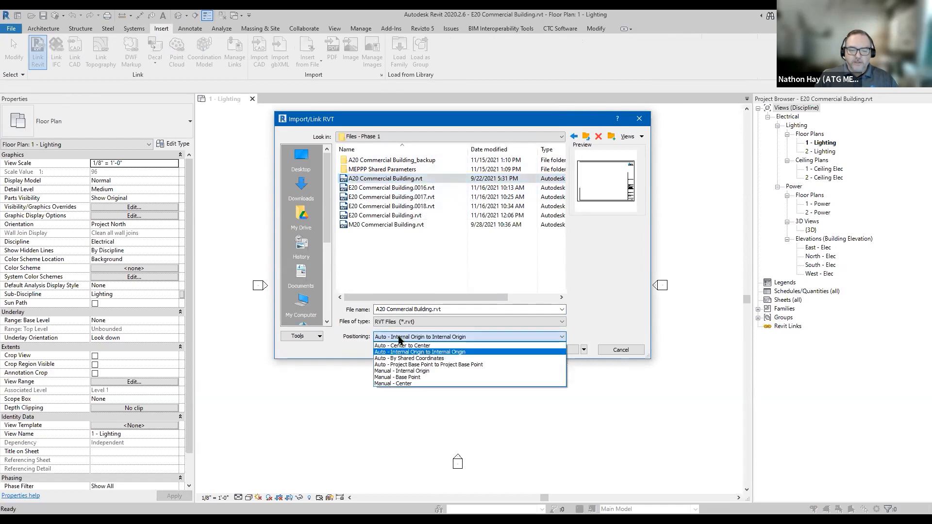
click(384, 338)
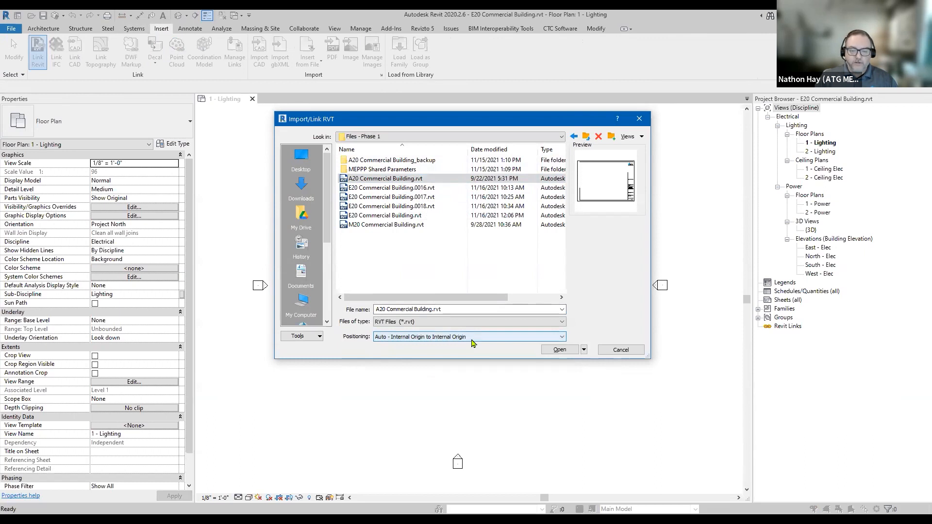
click(565, 351)
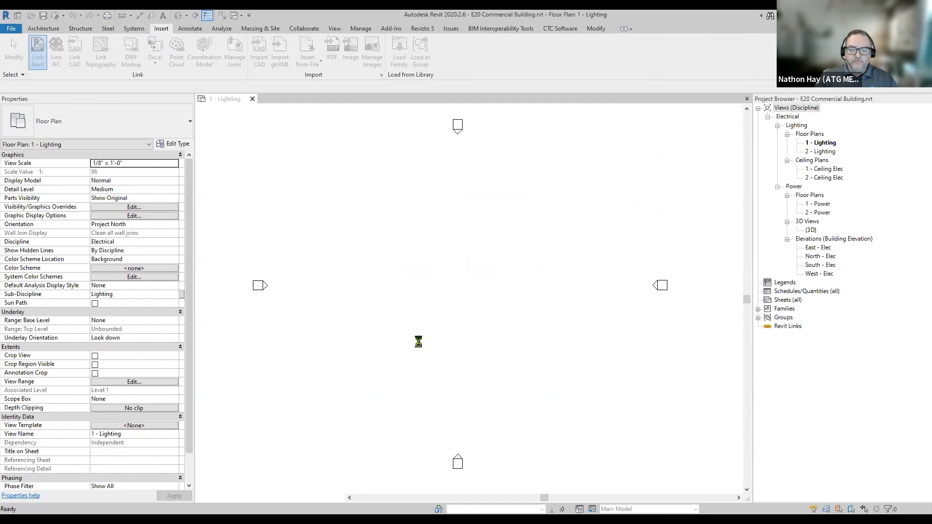
Enable Room Bounding in the type properties of the linked A20 Commercial Building model
scroll(437, 342, down, 5)
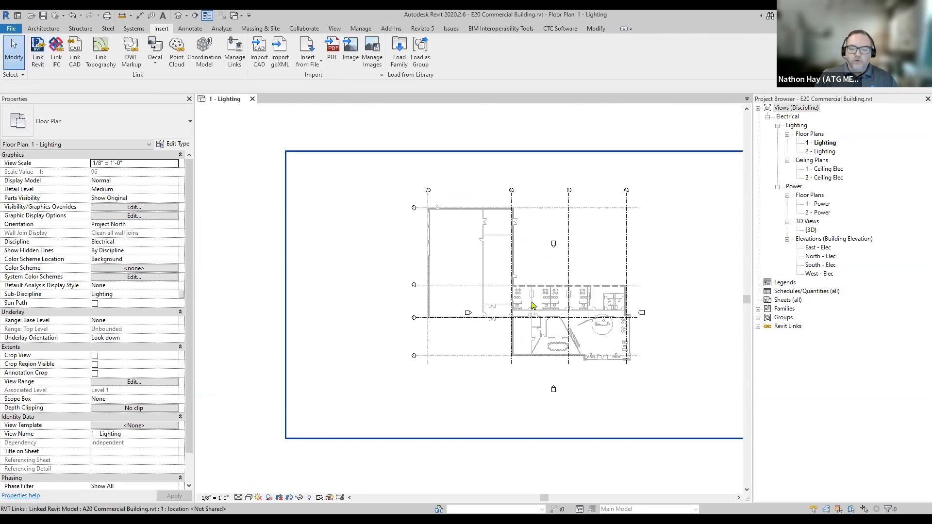
scroll(533, 305, up, 2)
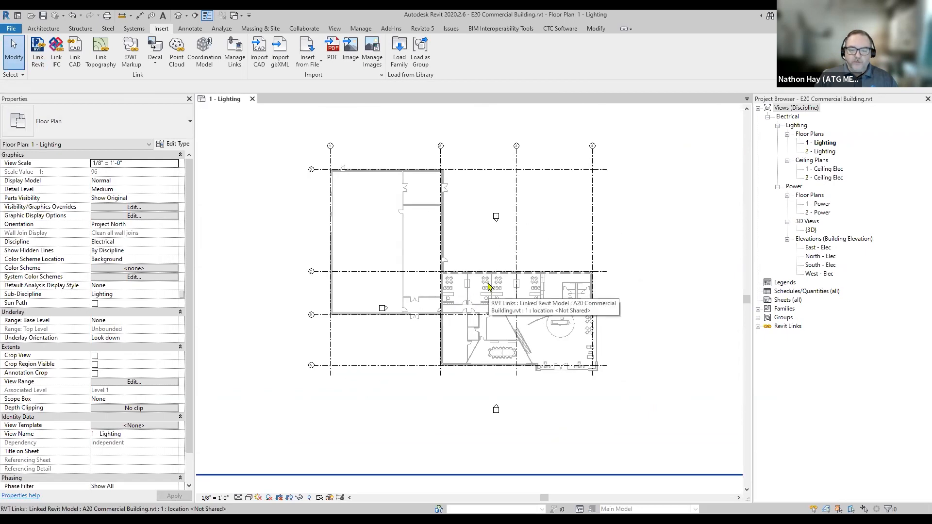
click(487, 281)
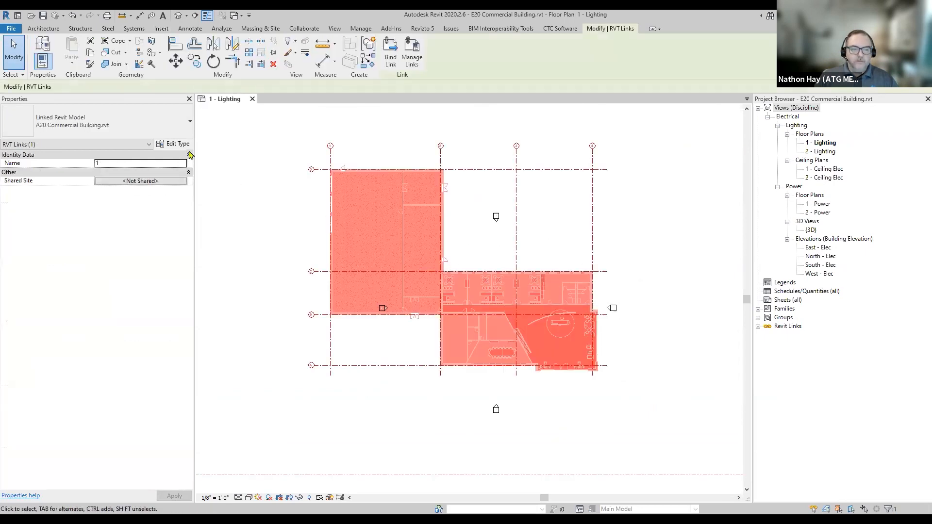
click(174, 144)
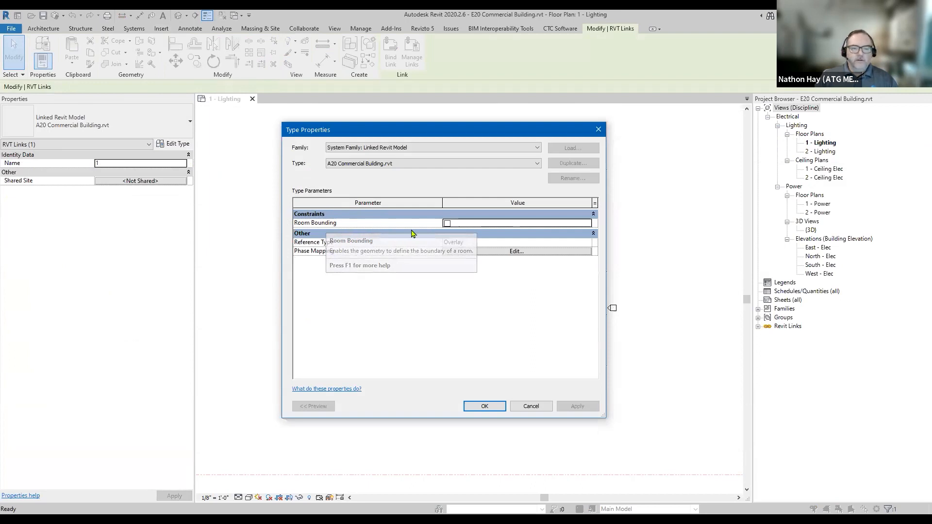
click(447, 223)
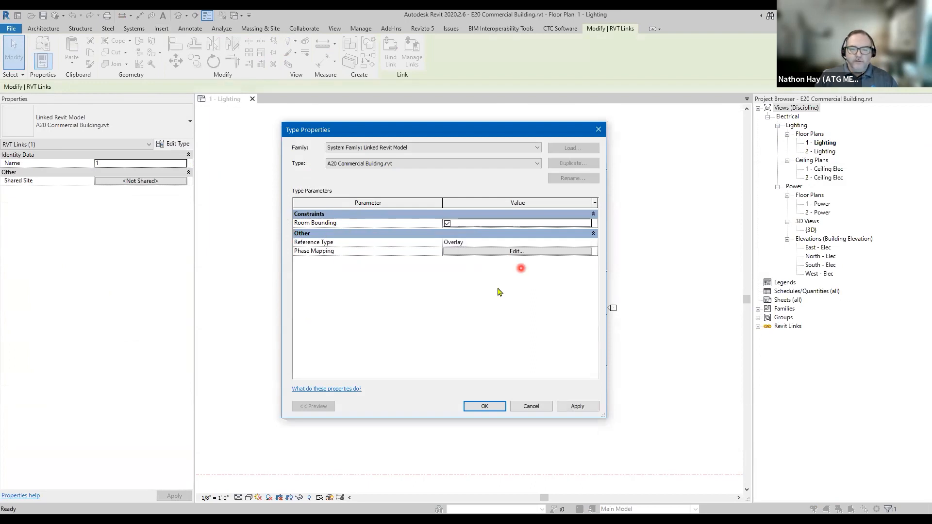
click(484, 406)
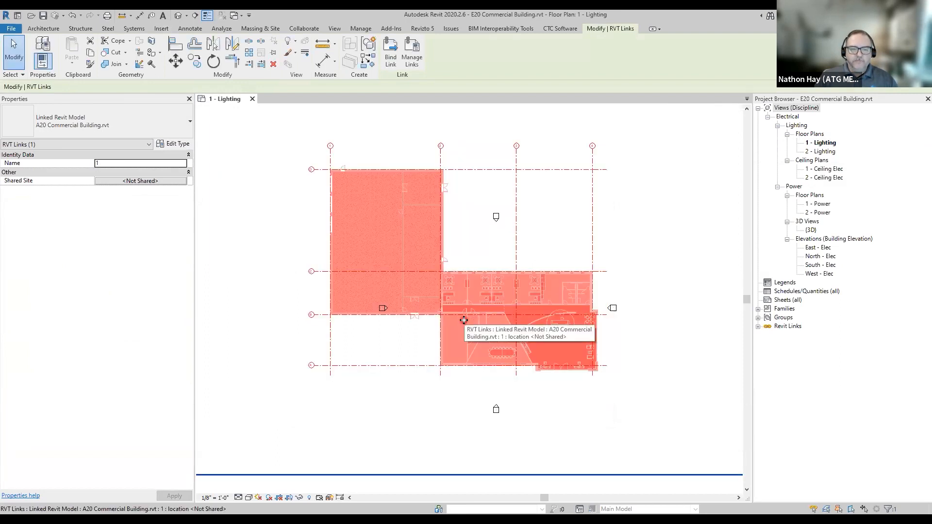
Pin the linked A20 Commercial Building model in place
click(275, 55)
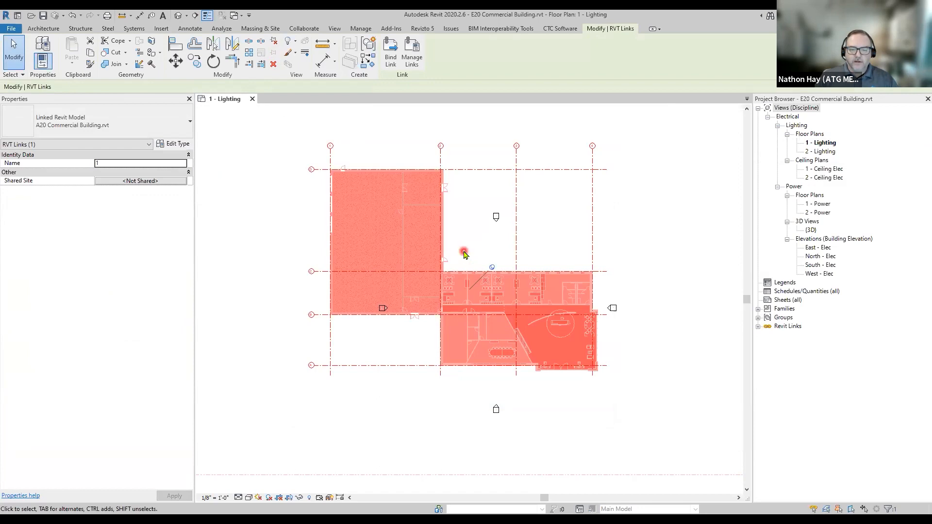
click(404, 348)
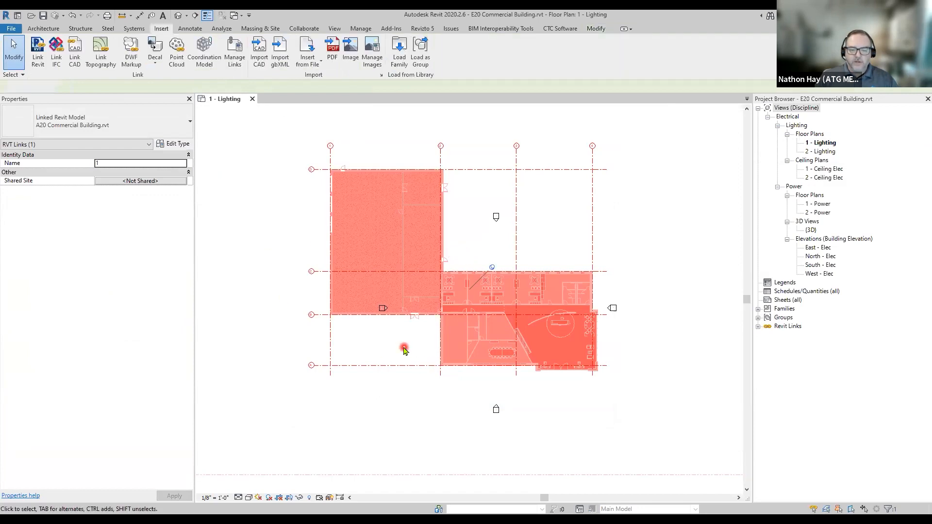
drag(419, 271, 462, 272)
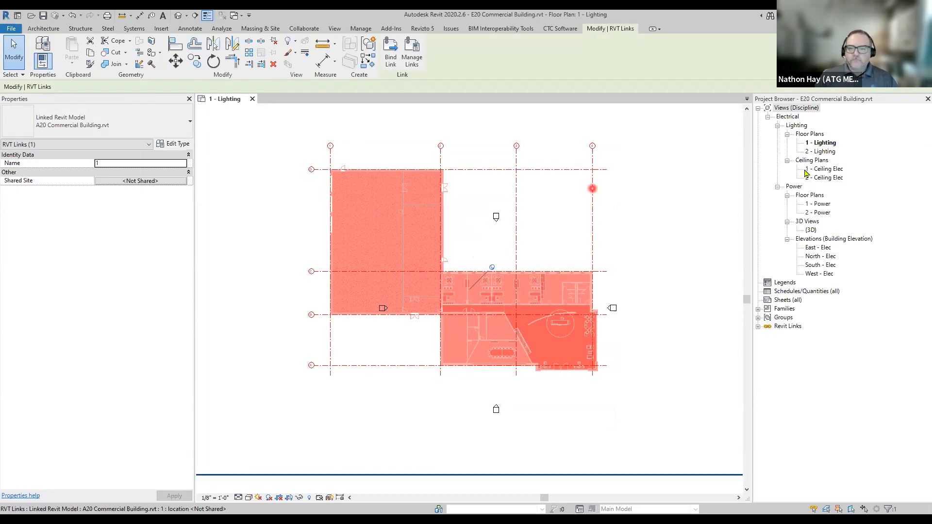
Open the 1 - Power floor plan and close the 1 - Lighting view
double_click(822, 204)
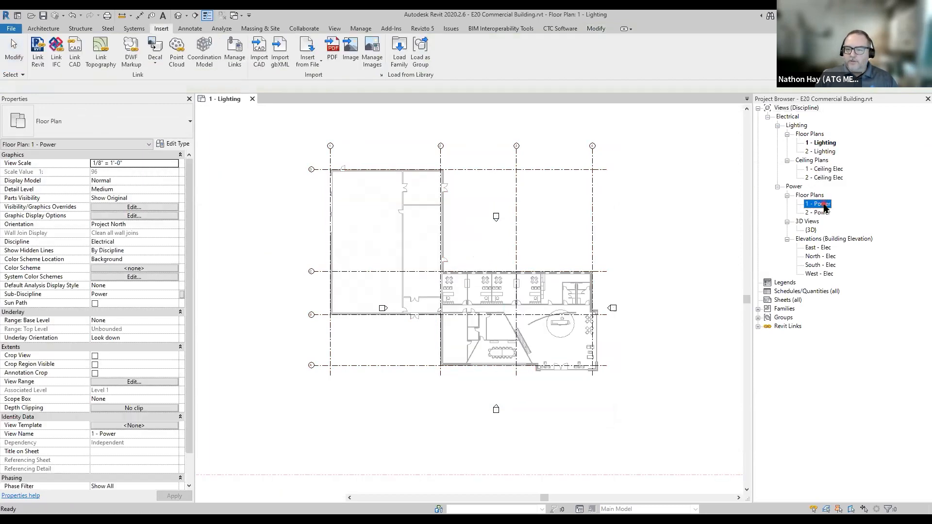
click(226, 298)
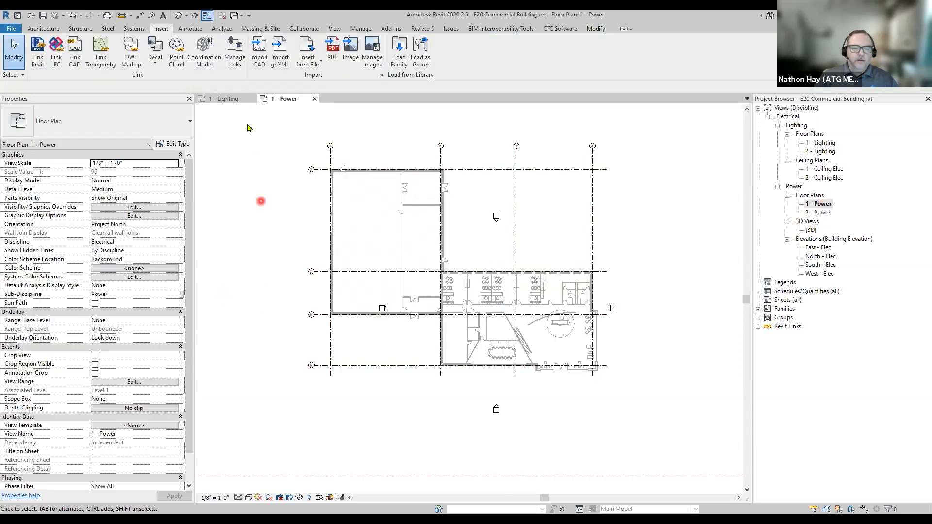
click(252, 99)
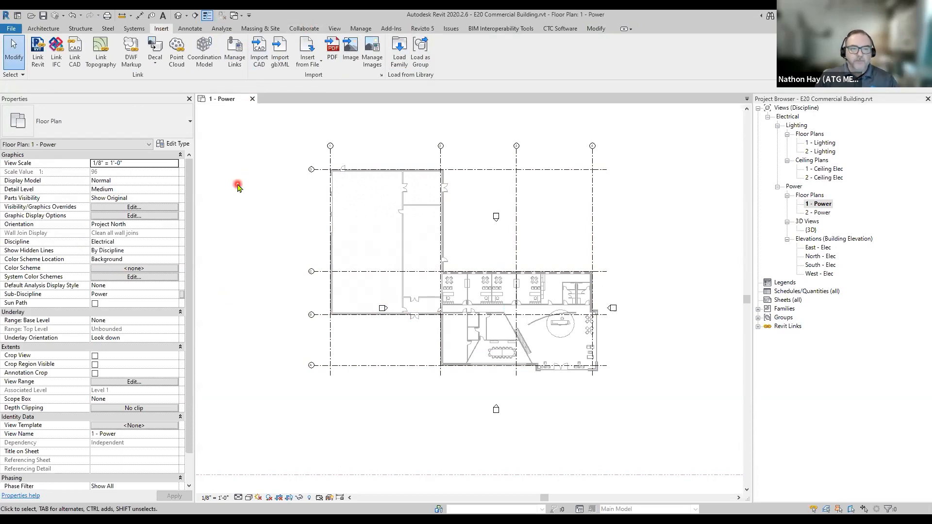
Start Transfer Project Standards with A20 Commercial Building.rvt as the source and deselect every item to copy
click(360, 28)
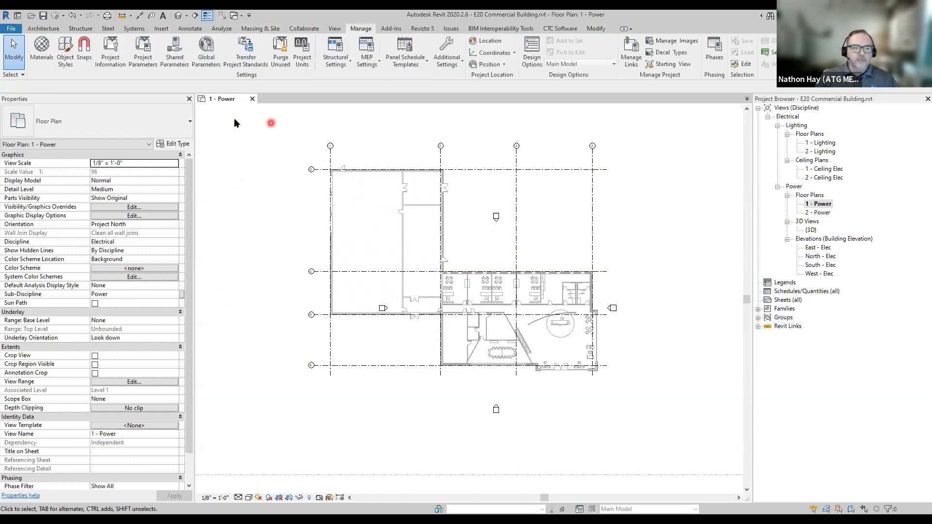
click(249, 45)
click(439, 196)
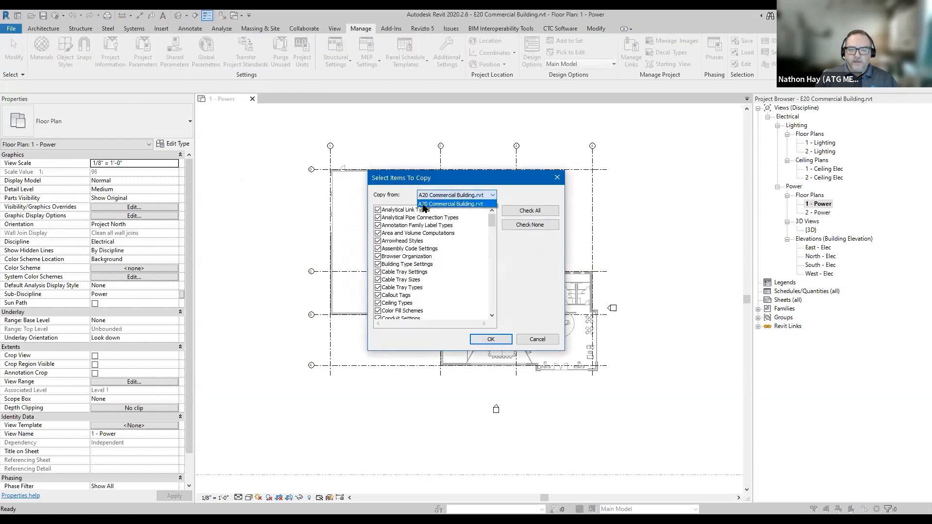
click(529, 222)
click(529, 223)
Include Project Info and Project Parameters among the project standards to copy
click(403, 266)
key(p)
scroll(420, 270, down, 3)
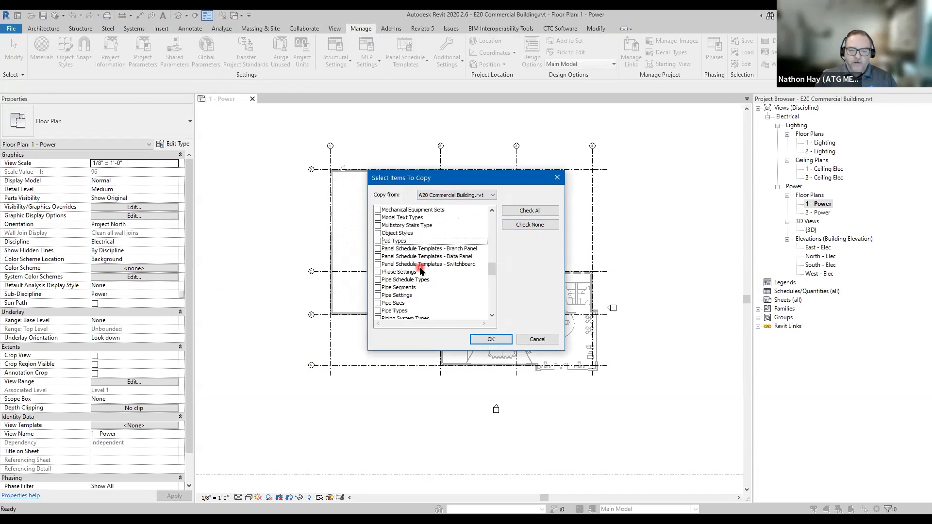
scroll(421, 271, down, 2)
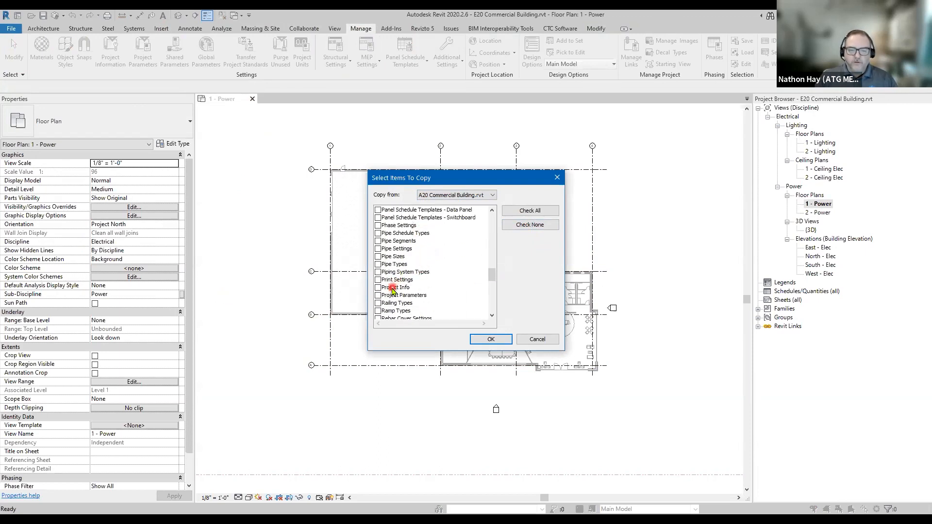
click(378, 287)
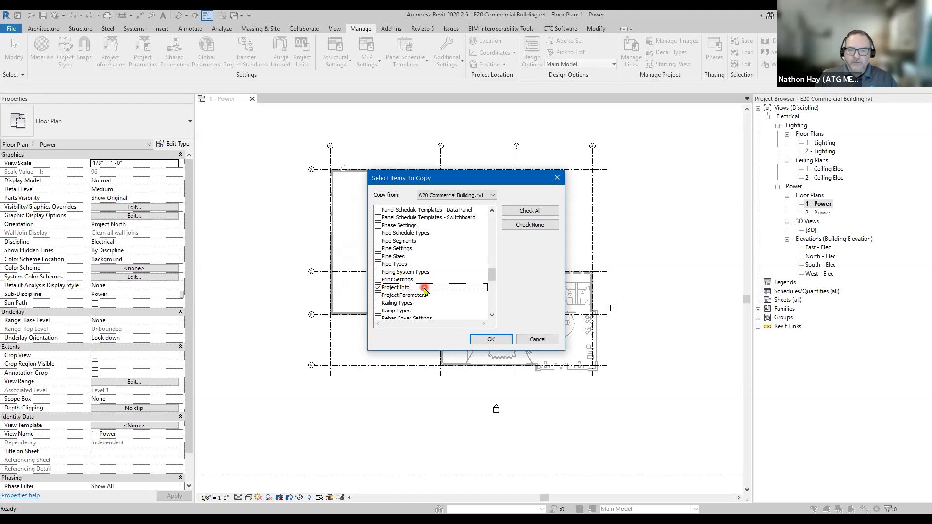
click(379, 295)
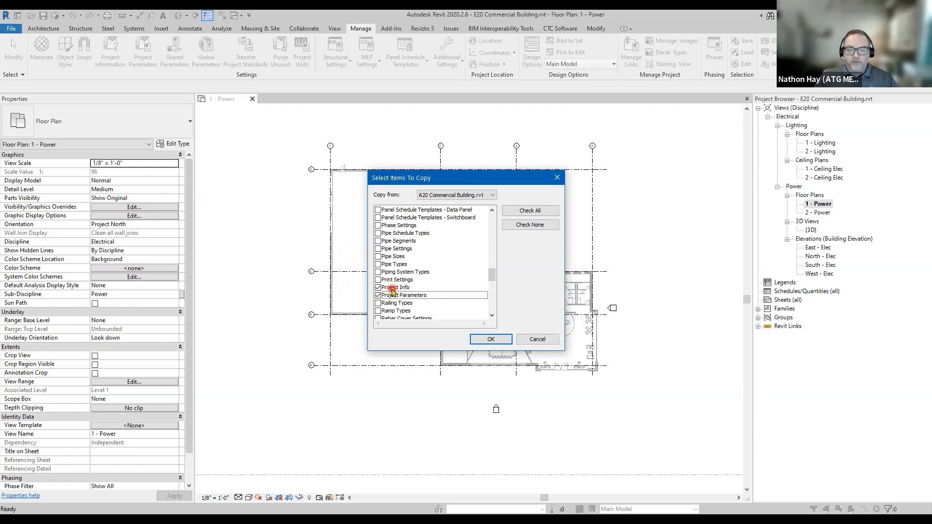
Run the project standards transfer and overwrite the duplicate Project Info types
click(487, 338)
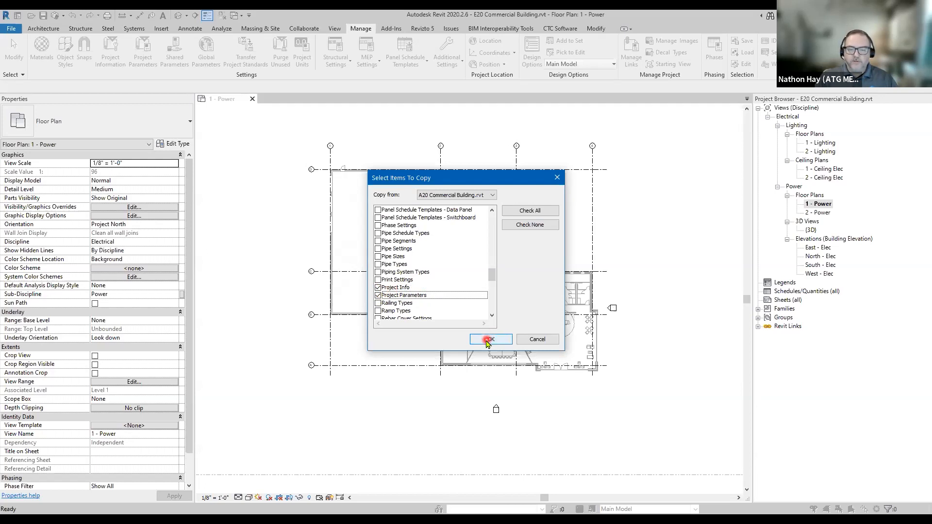
mouse_move(419, 247)
mouse_down()
mouse_move(510, 257)
mouse_move(411, 253)
mouse_up()
click(510, 257)
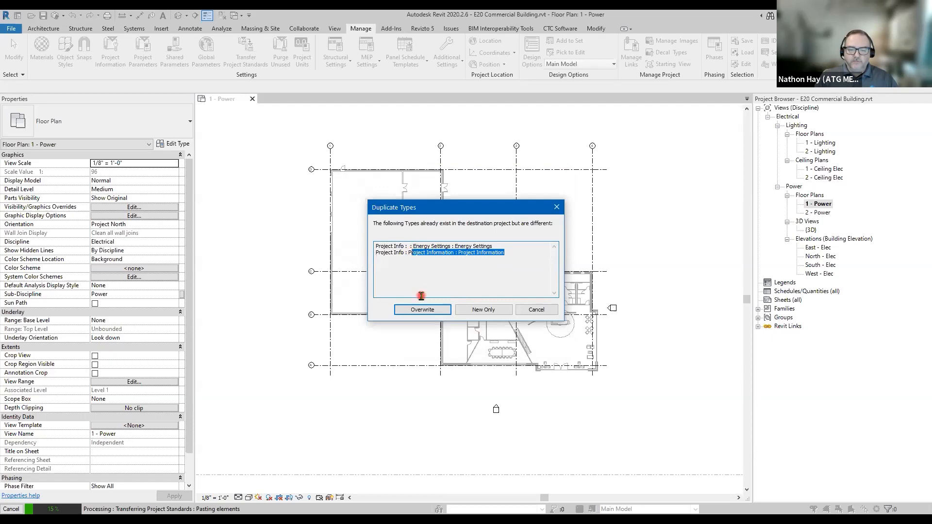
click(429, 311)
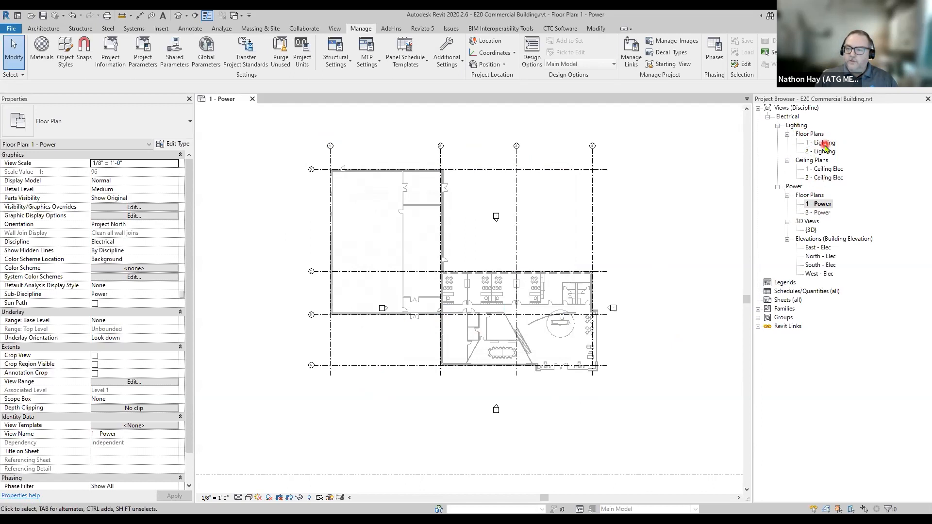
Move the west elevation marker out of the building to beyond grid 1, slightly above grid C
drag(382, 308, 359, 309)
key(ctrl+z)
scroll(383, 313, up, 3)
click(384, 311)
drag(217, 209, 210, 183)
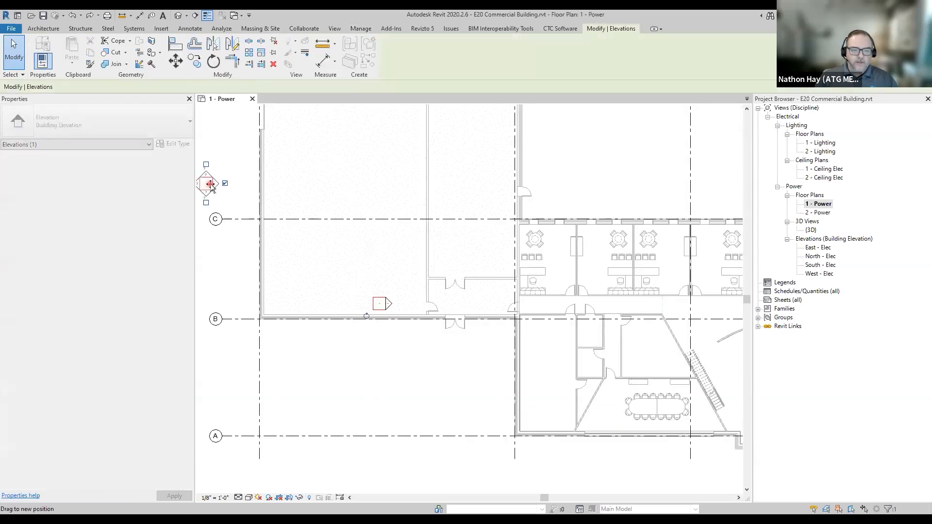
scroll(335, 280, down, 3)
scroll(334, 279, down, 1)
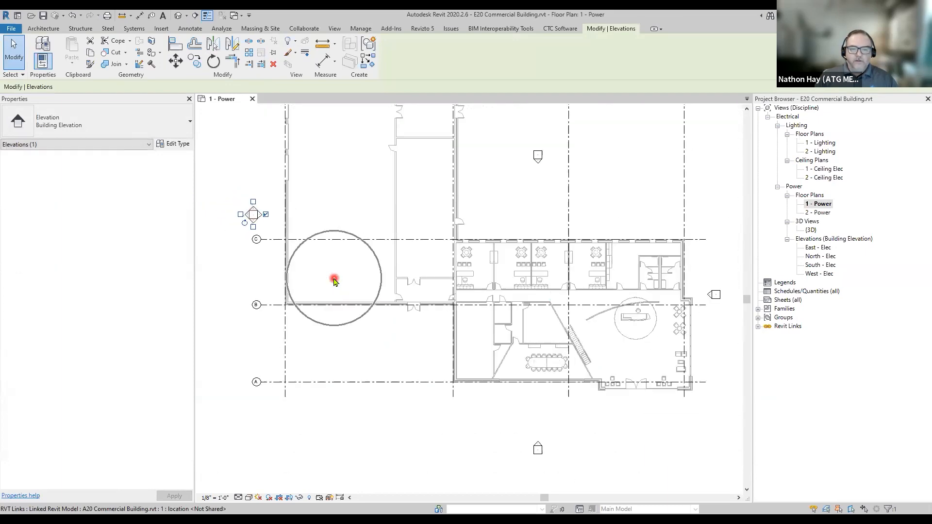
click(227, 282)
Move the north elevation marker to above grid D, between grids 2 and 3
middle_drag(474, 276, 451, 450)
scroll(451, 429, up, 1)
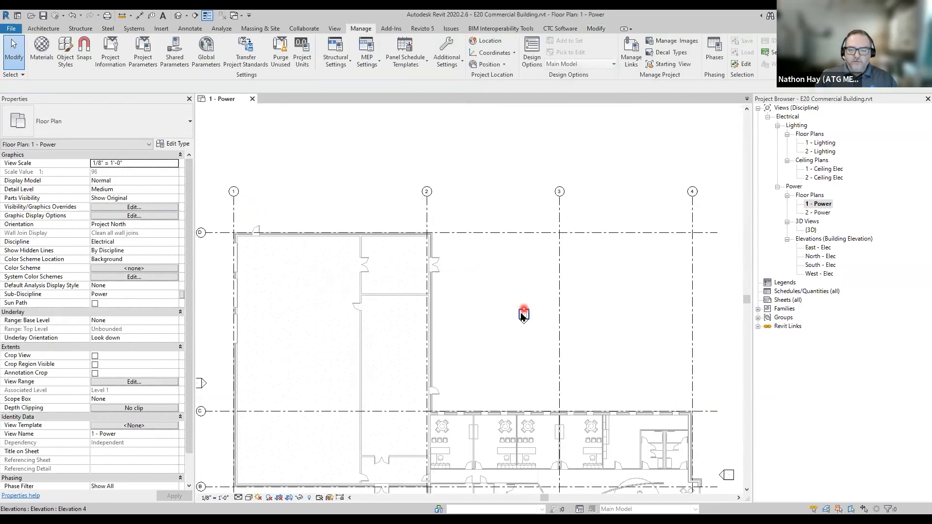
click(524, 313)
drag(524, 314, 461, 180)
click(501, 219)
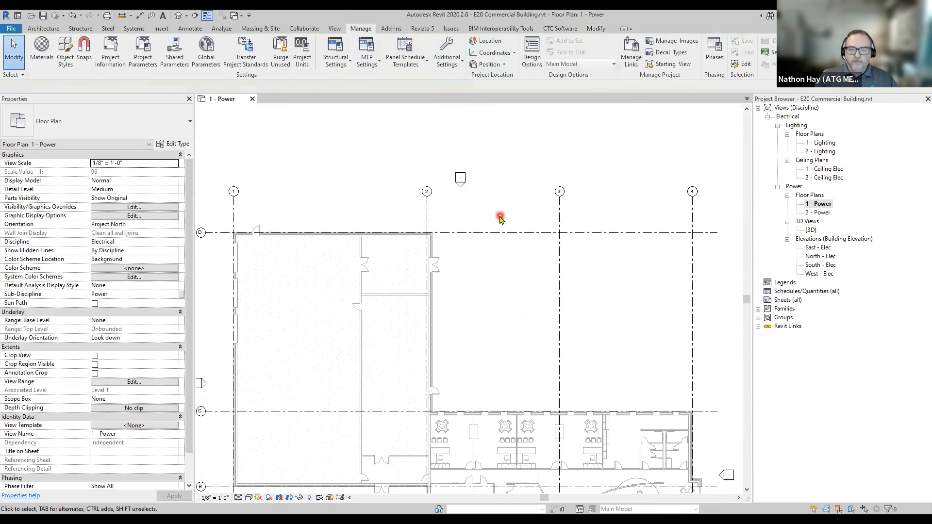
Open the South - Elec elevation from its marker below the building in the 1 - Power plan
scroll(500, 217, down, 2)
scroll(518, 467, up, 2)
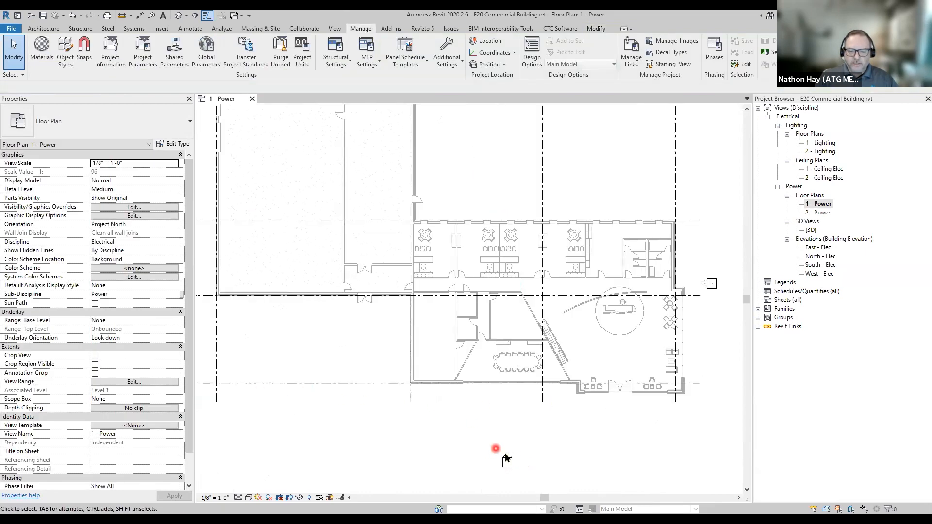
double_click(508, 457)
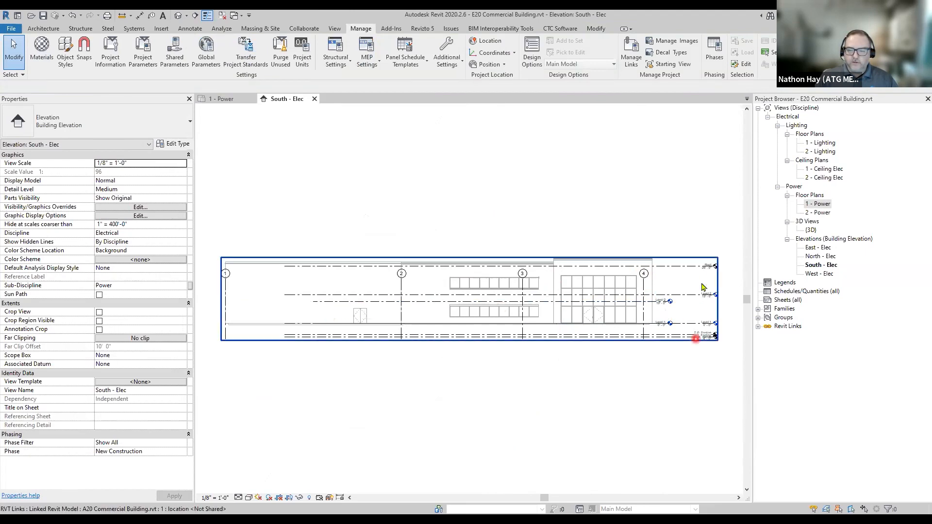
Move the project's Level 2 up to 13' - 0", aligned with Level 2 of the linked model
scroll(689, 333, up, 5)
middle_drag(688, 324, 548, 356)
scroll(544, 354, up, 1)
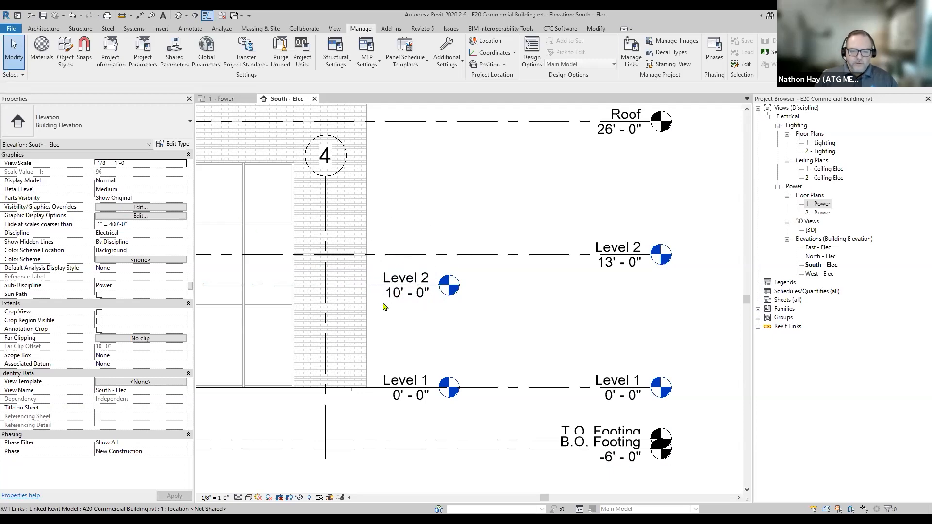
middle_drag(564, 321, 639, 343)
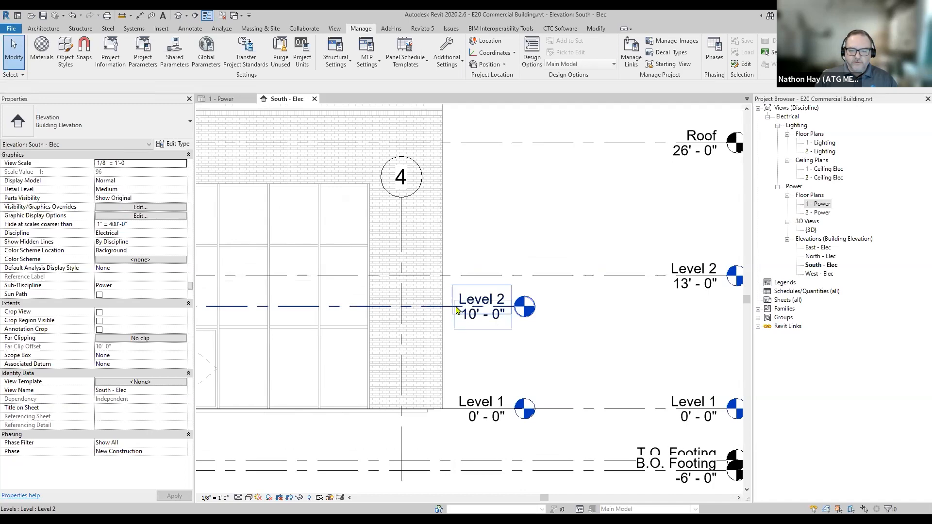
click(445, 306)
drag(445, 306, 447, 276)
click(538, 358)
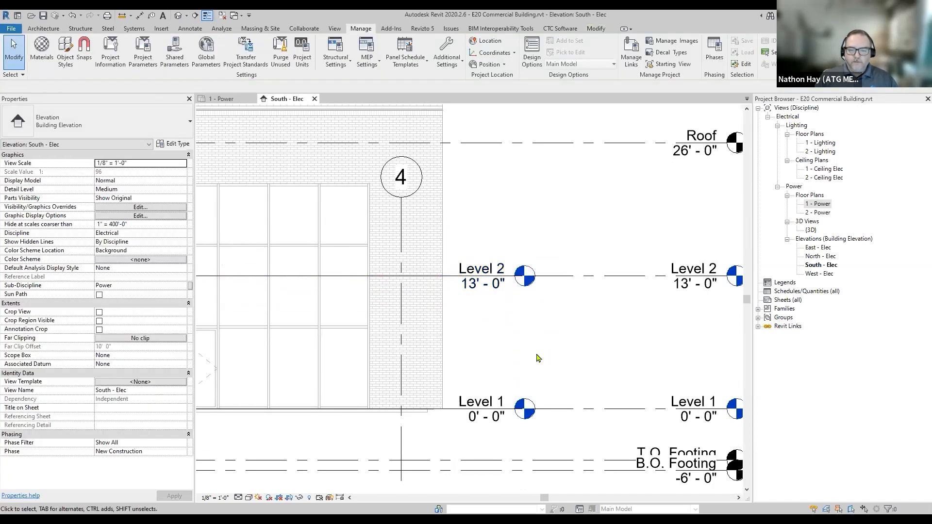
Start Copy/Monitor with the Select Link option on the linked A20 Commercial Building model in the South - Elec elevation
scroll(558, 199, down, 3)
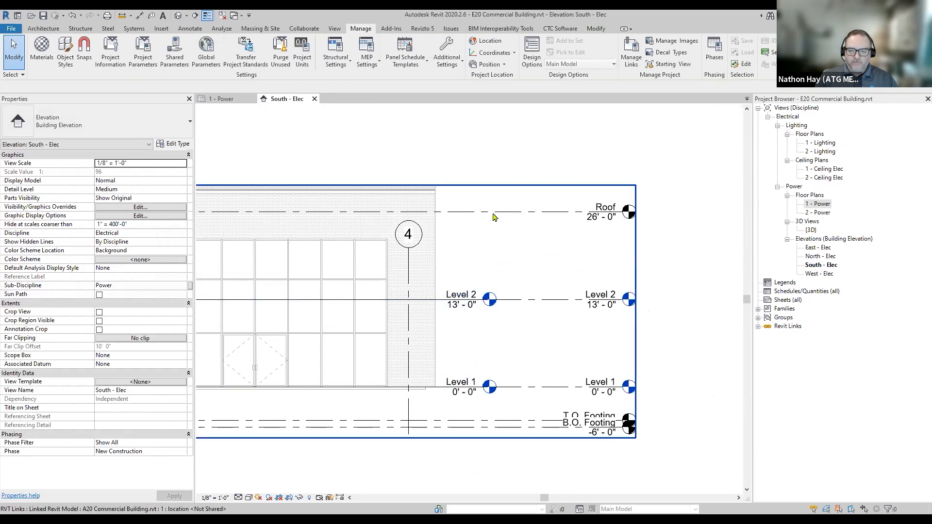
scroll(500, 245, down, 2)
middle_drag(563, 259, 649, 283)
scroll(441, 265, up, 3)
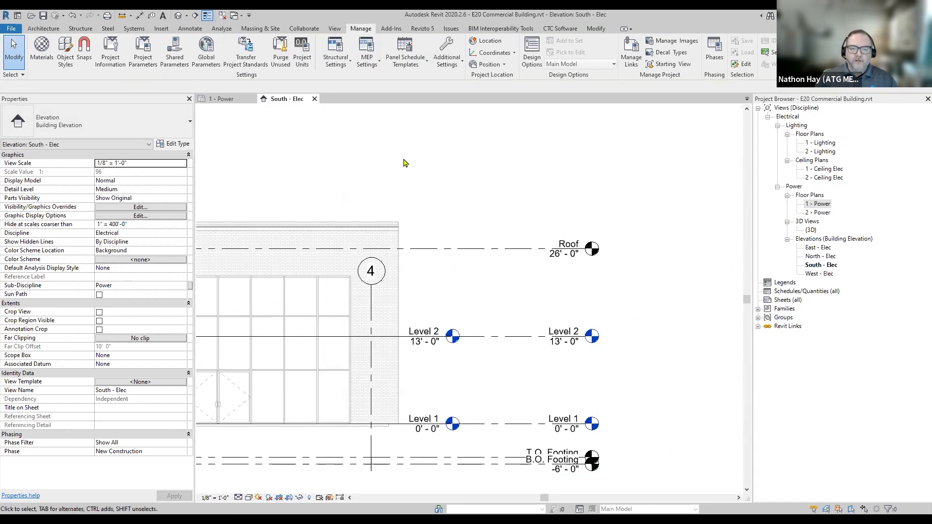
click(301, 30)
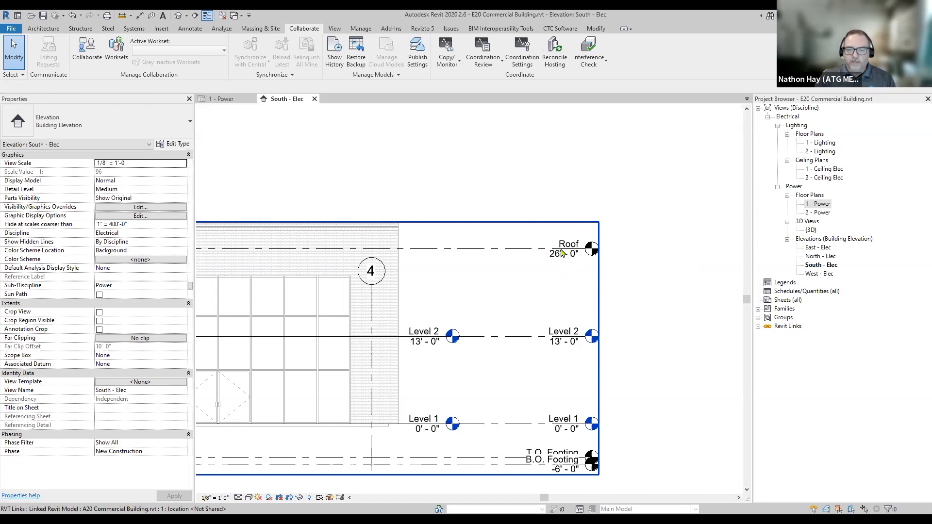
click(310, 249)
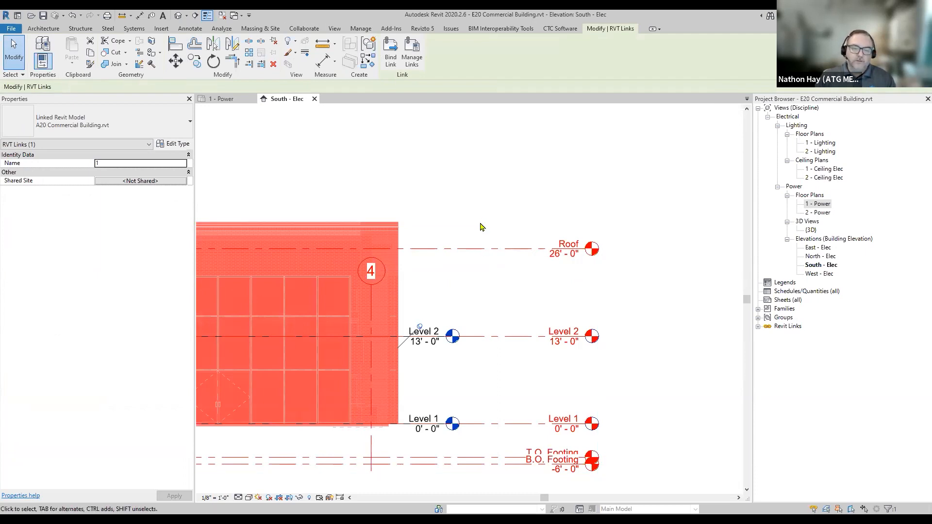
click(479, 205)
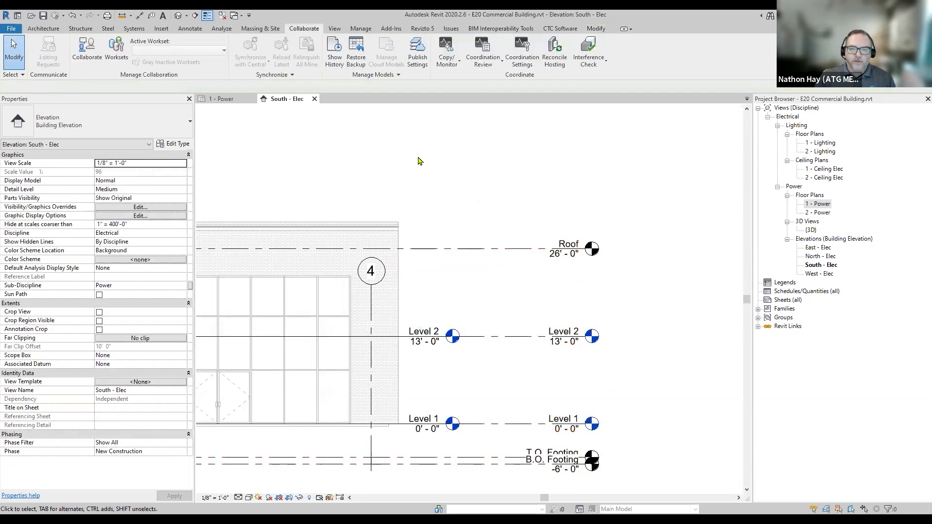
click(453, 65)
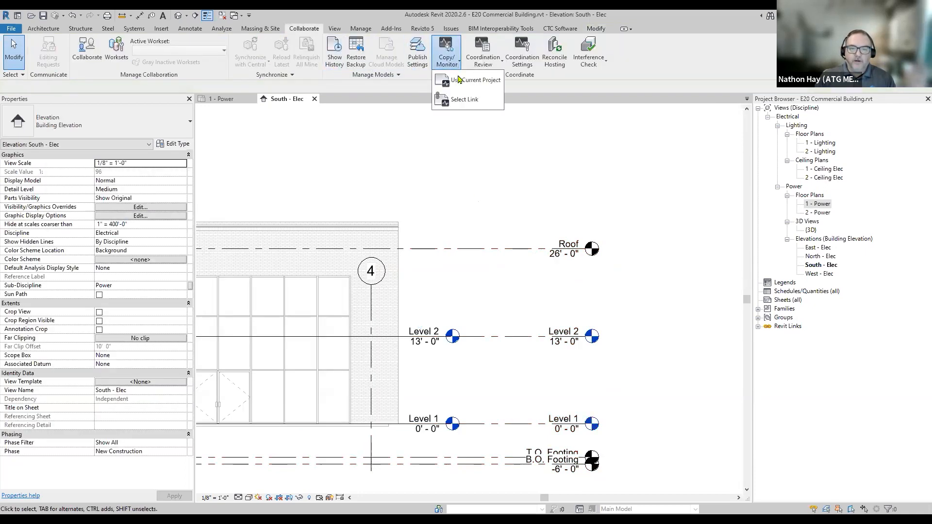
click(463, 101)
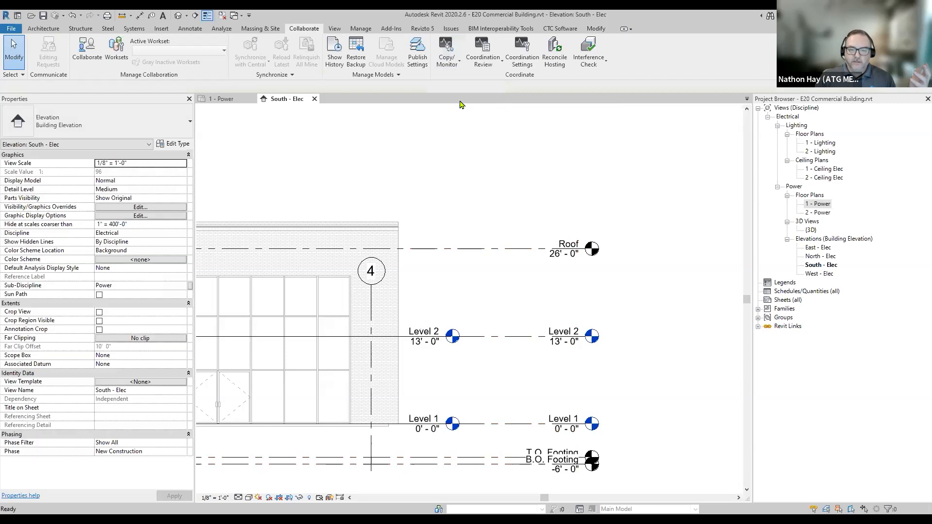
click(371, 239)
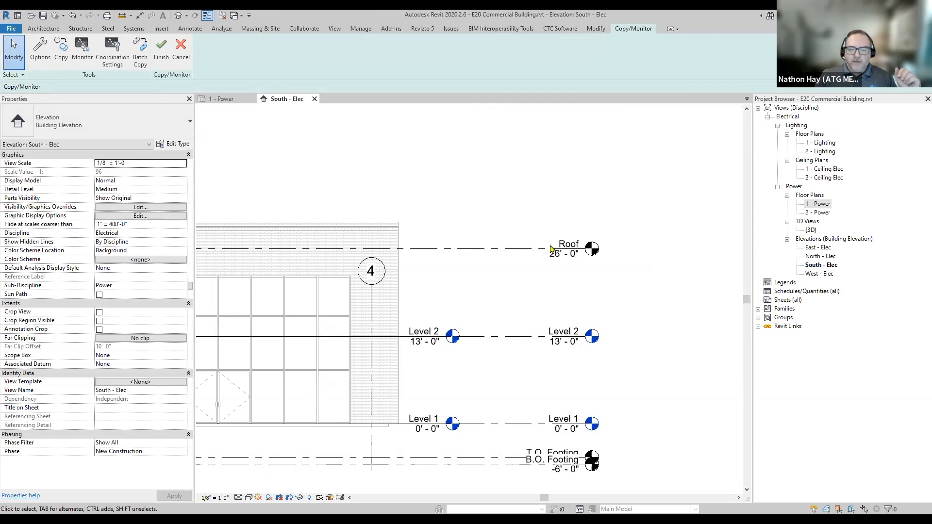
In the Copy/Monitor options for levels, set the new type for 1/4" Head to 1/4" Head
click(40, 49)
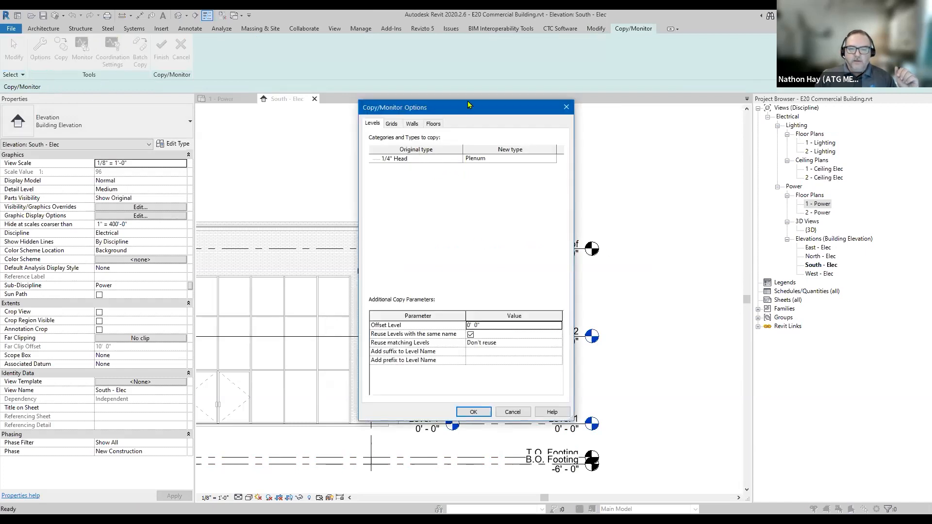
drag(413, 107, 334, 111)
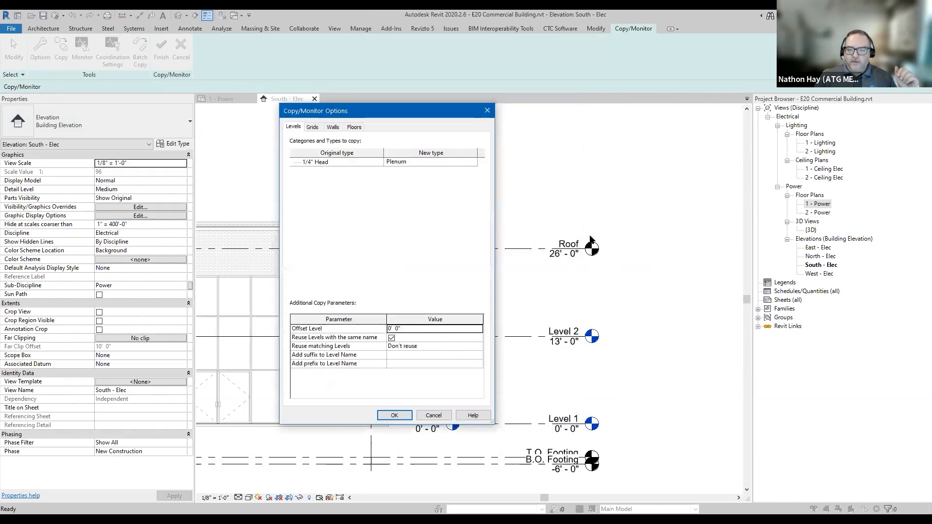
click(477, 165)
click(474, 164)
click(411, 190)
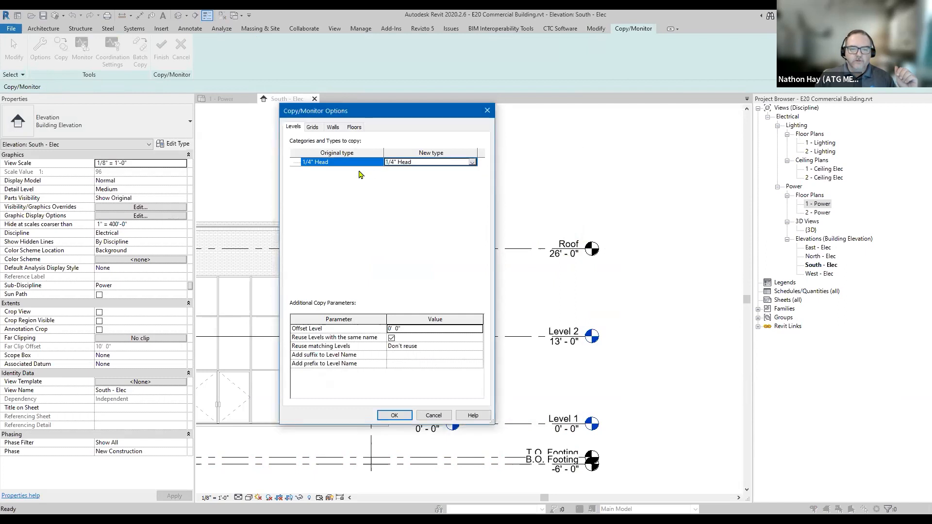
Set the levels' Reuse matching Levels parameter to Reuse if Elements match exactly and accept the Copy/Monitor options
click(478, 349)
click(478, 346)
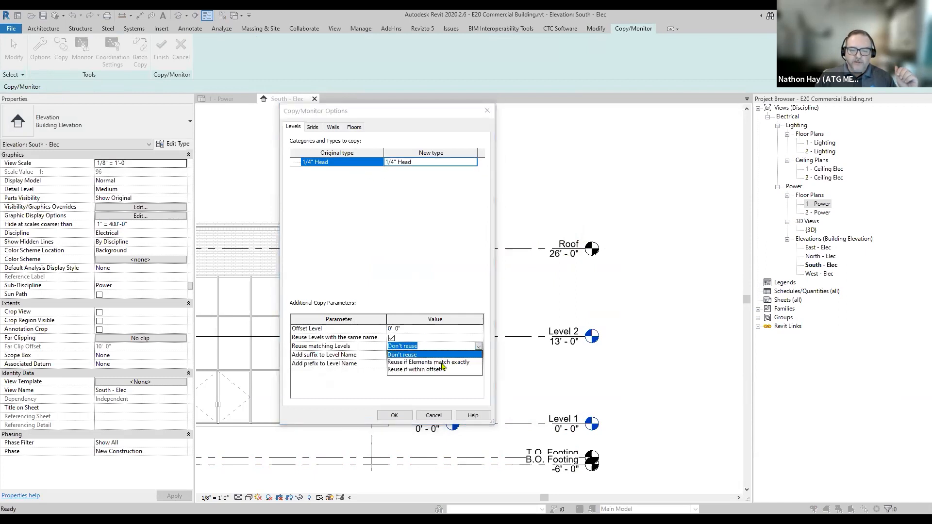
click(441, 362)
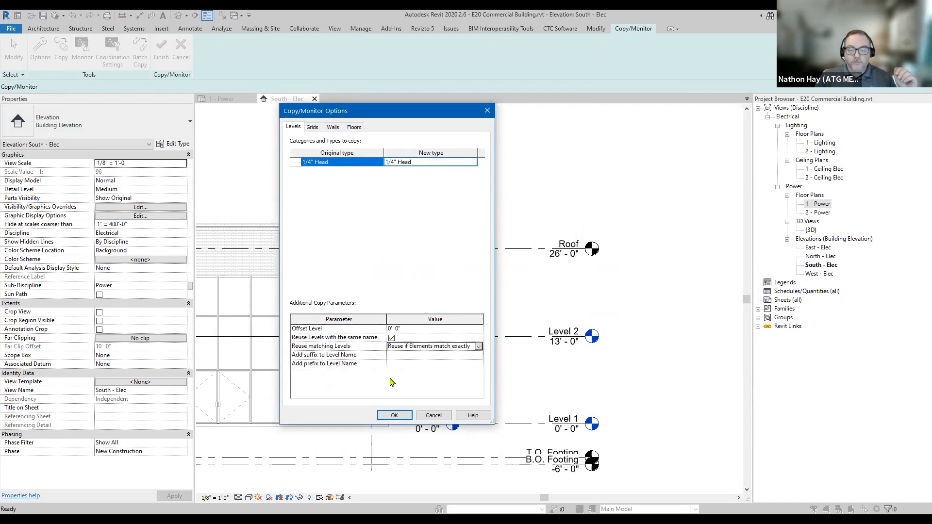
click(394, 415)
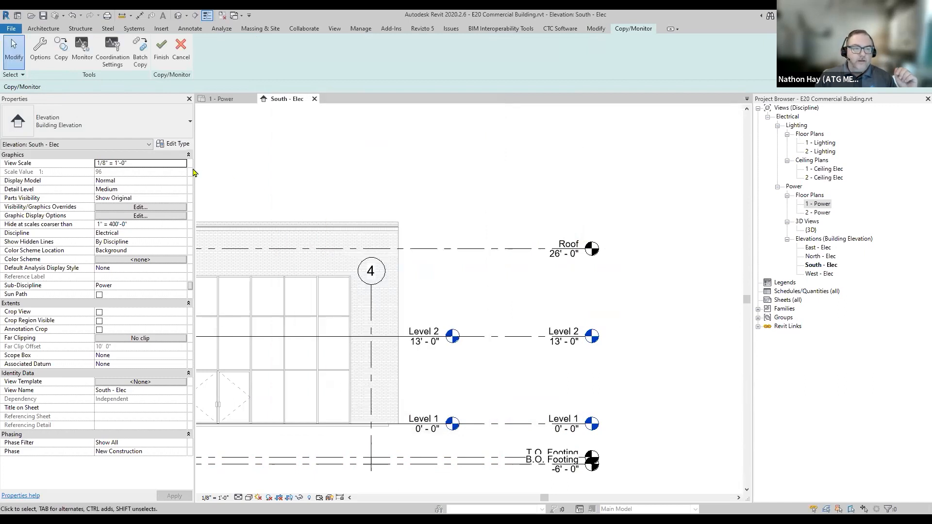
Copy the Roof level from the linked architectural model into the project and finish Copy/Monitor
click(62, 54)
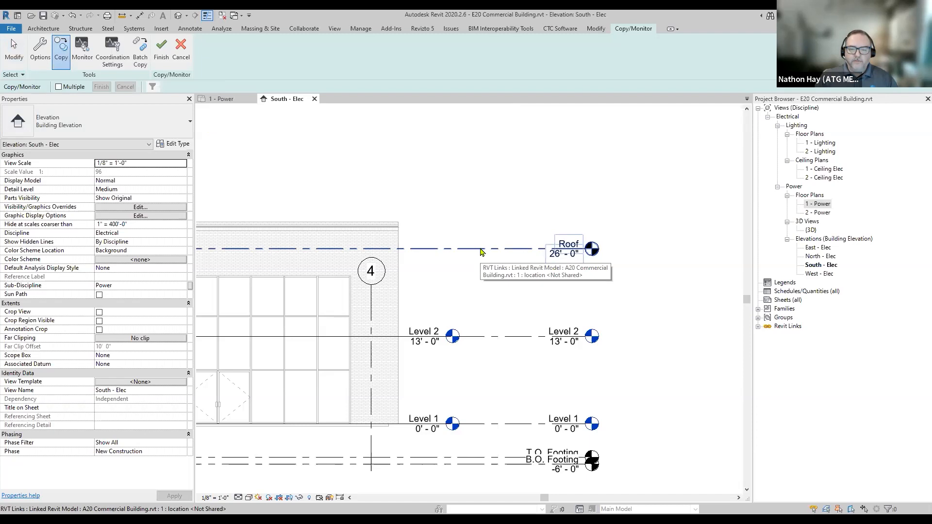
click(481, 251)
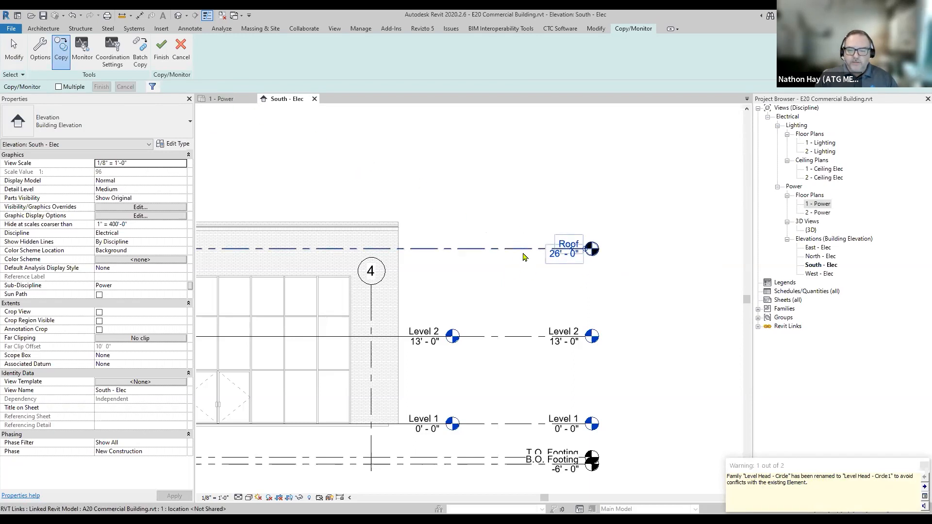
click(161, 62)
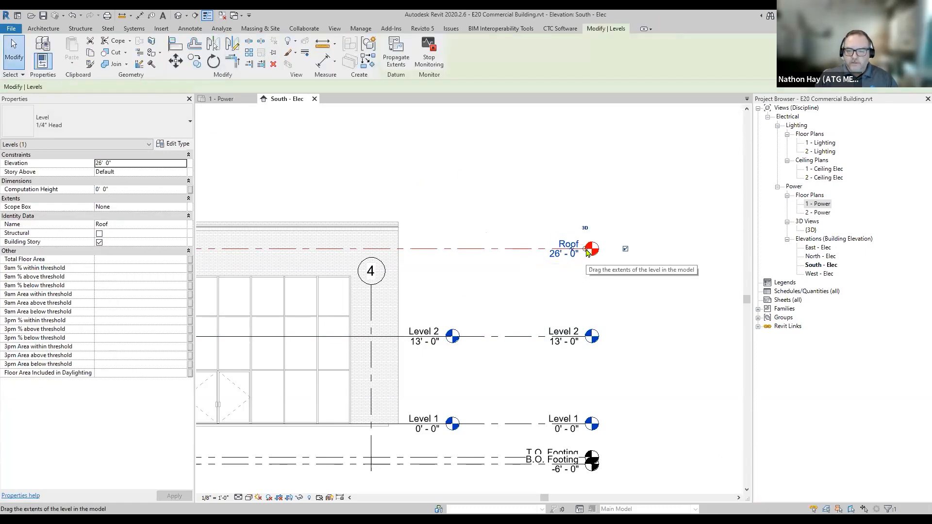
Shorten the copied Roof level so its head lines up with the project's Level 1 and Level 2 heads
scroll(587, 252, up, 4)
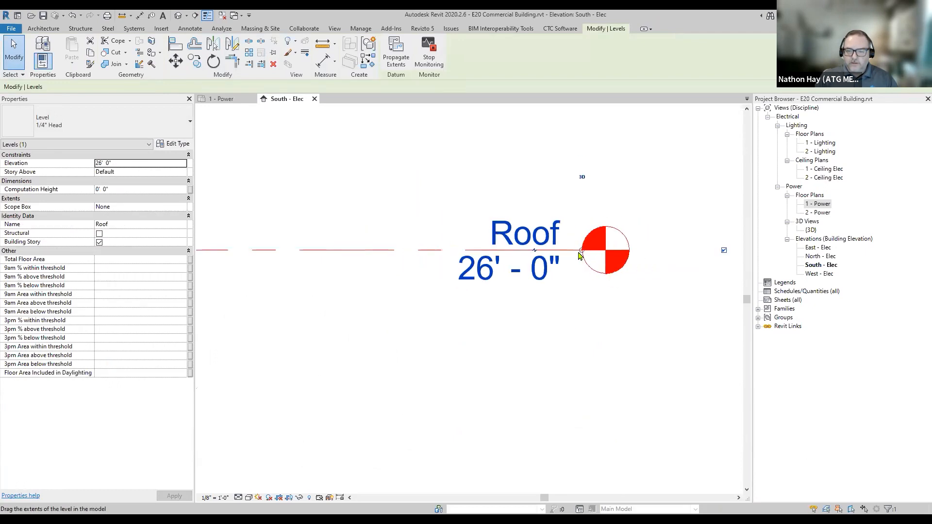
scroll(579, 253, down, 2)
drag(580, 251, 348, 251)
scroll(408, 311, down, 2)
scroll(425, 301, up, 1)
middle_drag(427, 299, 520, 262)
click(514, 263)
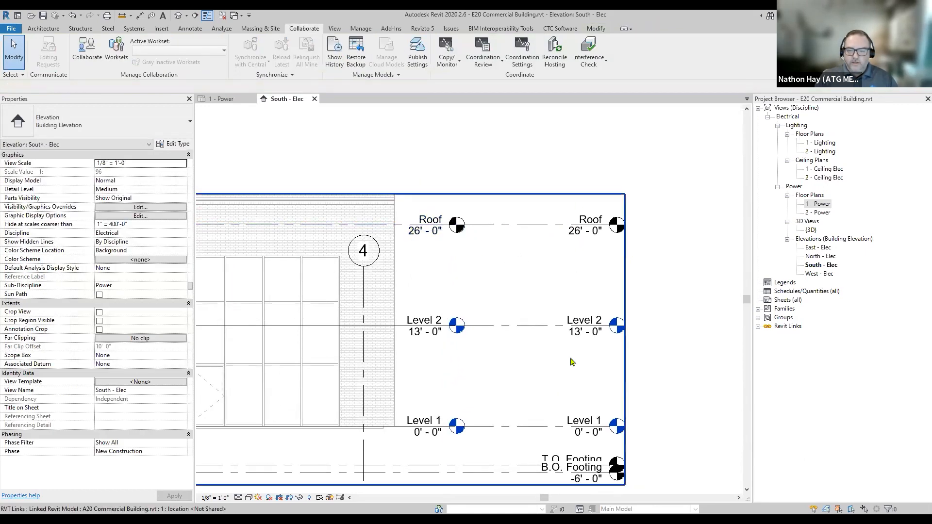
Examine the linked model's T.O. Footing and B.O. Footing levels against the project's levels in the South - Elec elevation
scroll(520, 263, down, 3)
middle_drag(520, 263, 617, 270)
scroll(634, 349, up, 1)
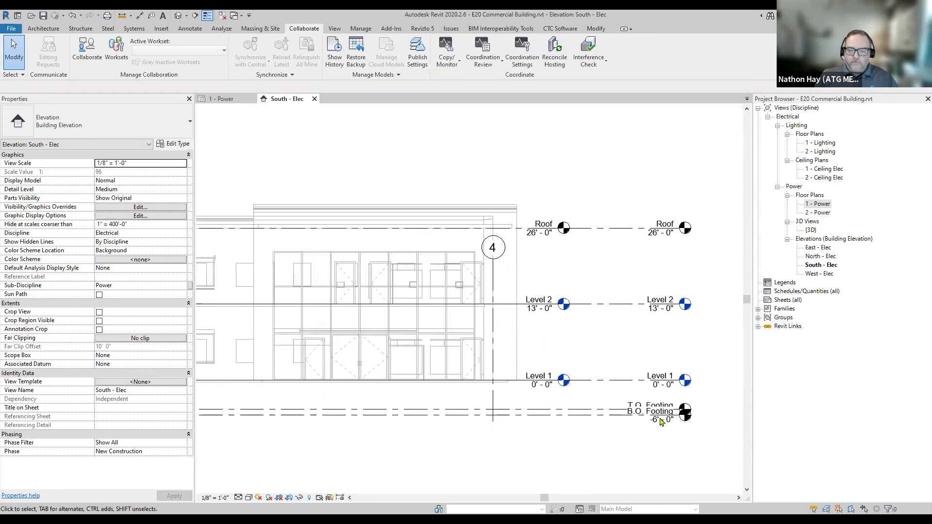
scroll(661, 421, up, 3)
scroll(667, 422, down, 3)
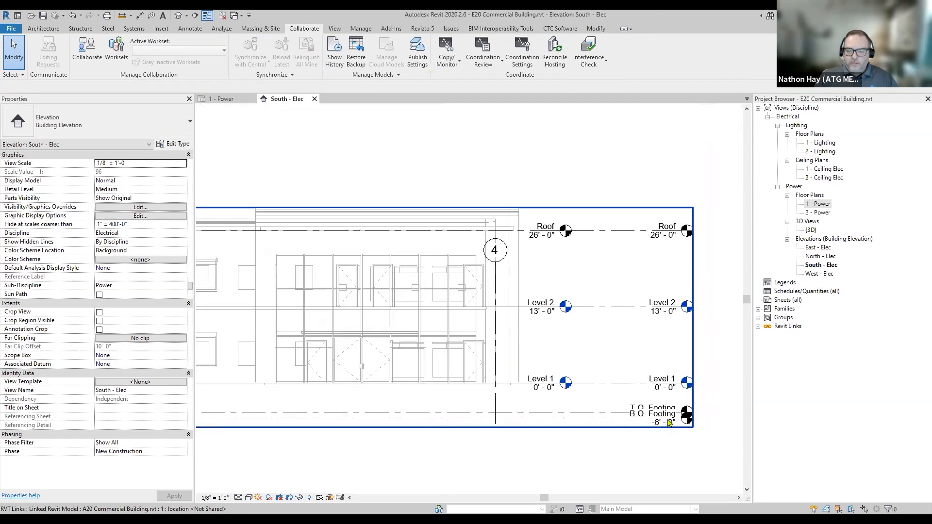
scroll(571, 424, down, 1)
middle_drag(572, 424, 410, 371)
scroll(449, 368, down, 2)
middle_drag(355, 385, 270, 385)
scroll(526, 370, up, 4)
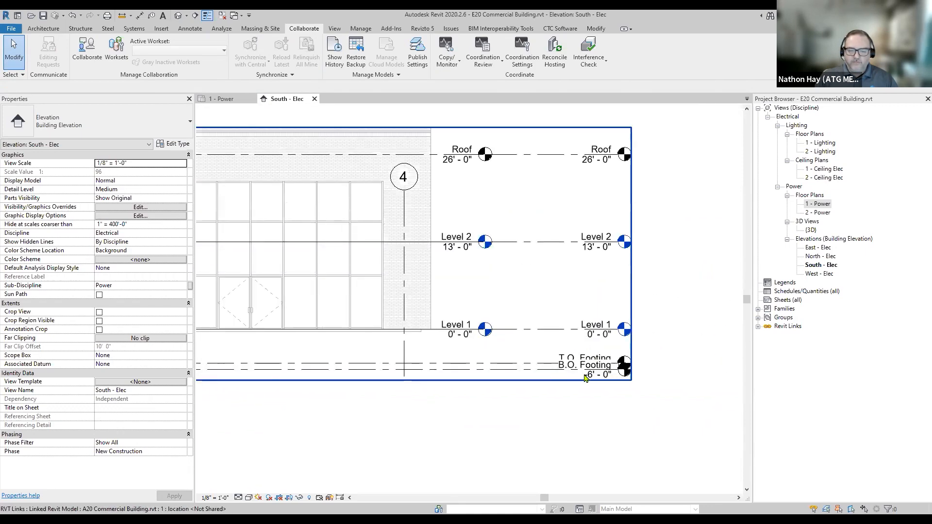
middle_drag(510, 395, 426, 435)
scroll(356, 392, up, 1)
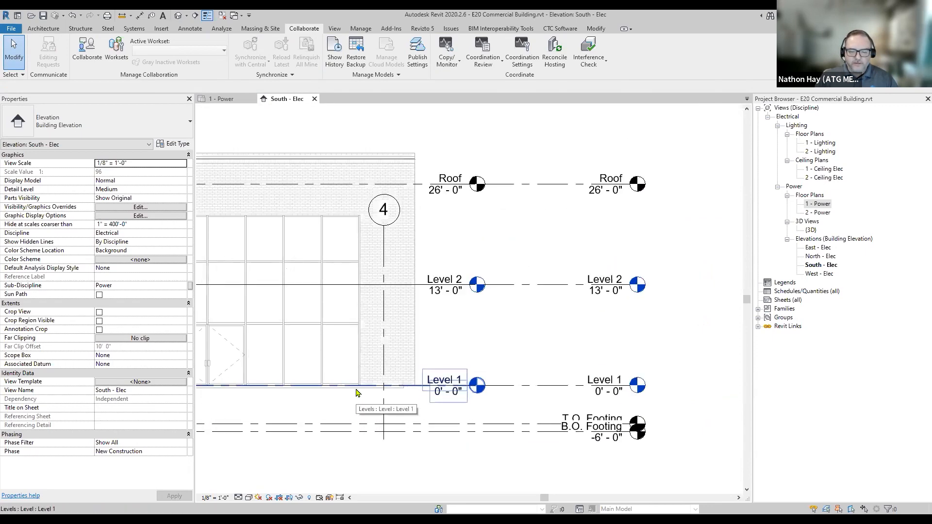
scroll(510, 407, down, 2)
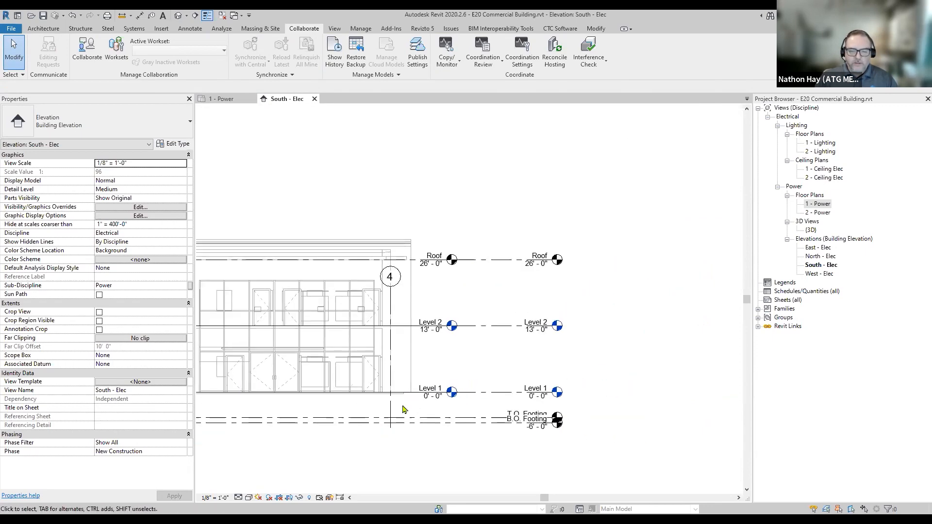
scroll(583, 414, up, 2)
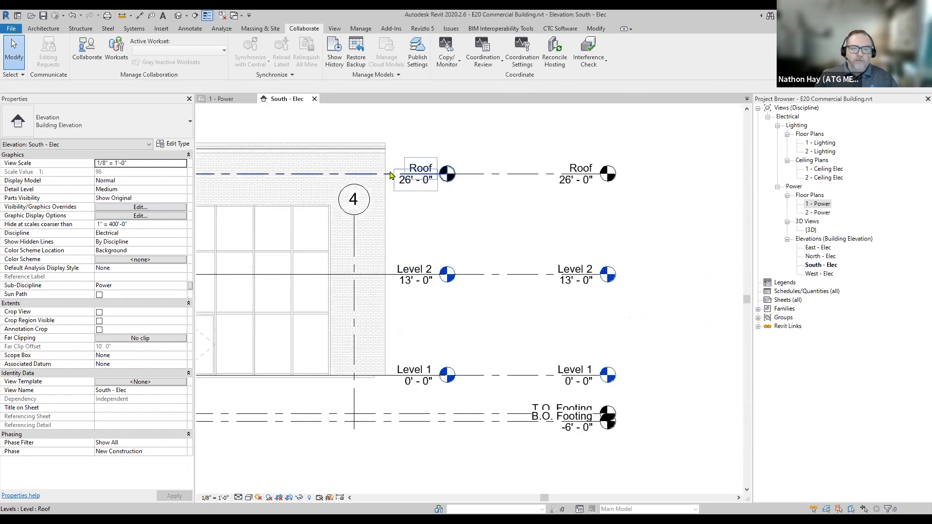
Pin the project's Roof, Level 2 and Level 1 levels in place
click(394, 189)
ctrl+click(509, 274)
ctrl+click(510, 375)
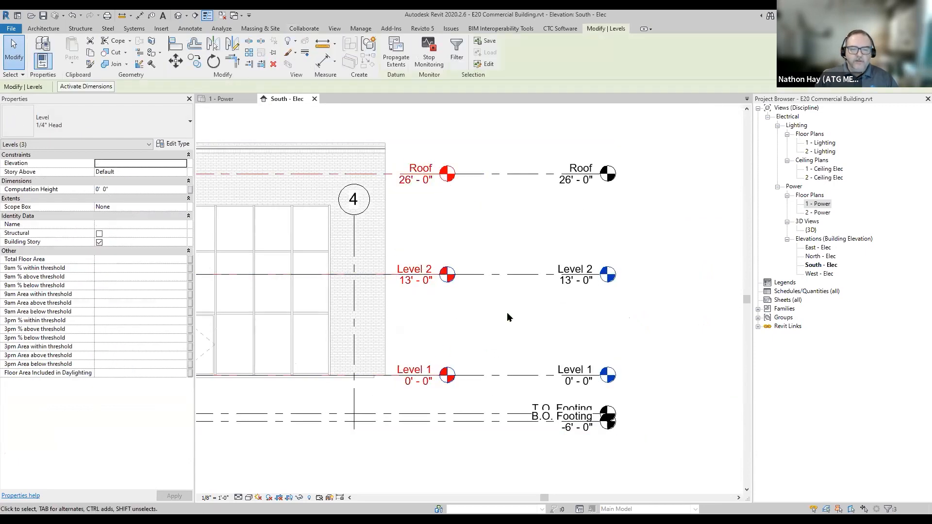
click(275, 53)
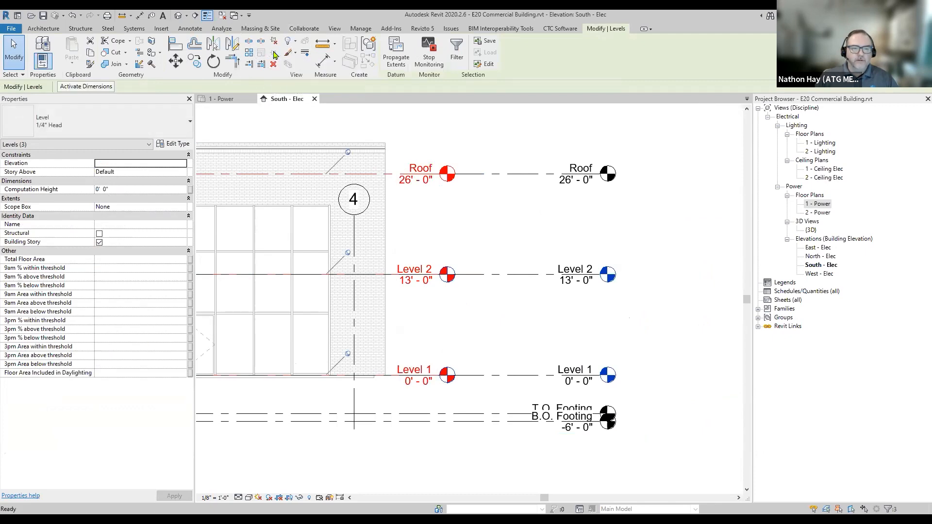
click(507, 235)
scroll(617, 284, down, 2)
middle_drag(618, 284, 632, 326)
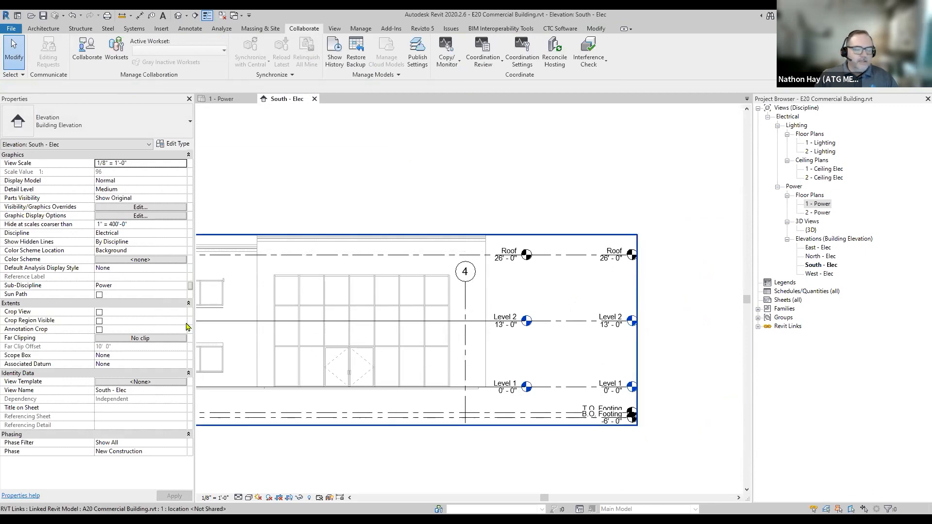
Inspect the project's Level 2 and Roof levels for their pin and monitoring status
middle_drag(570, 358, 617, 319)
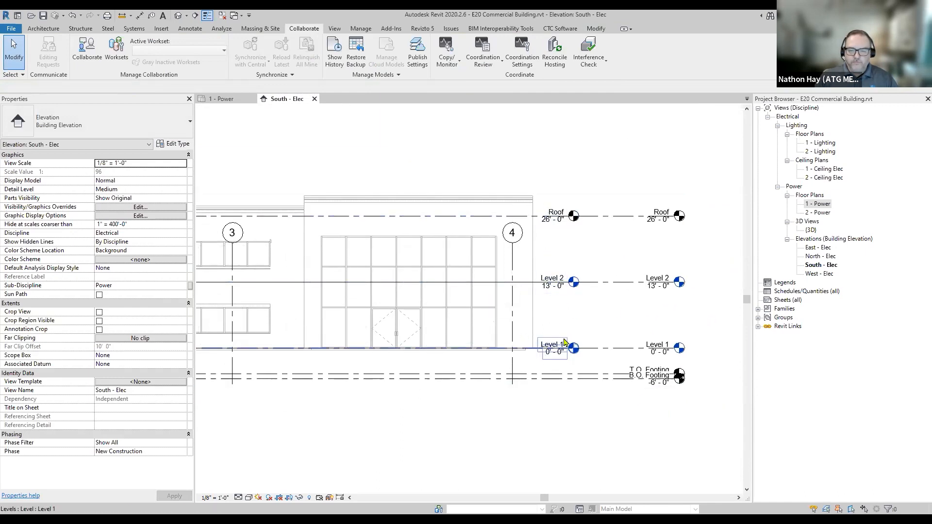
click(547, 351)
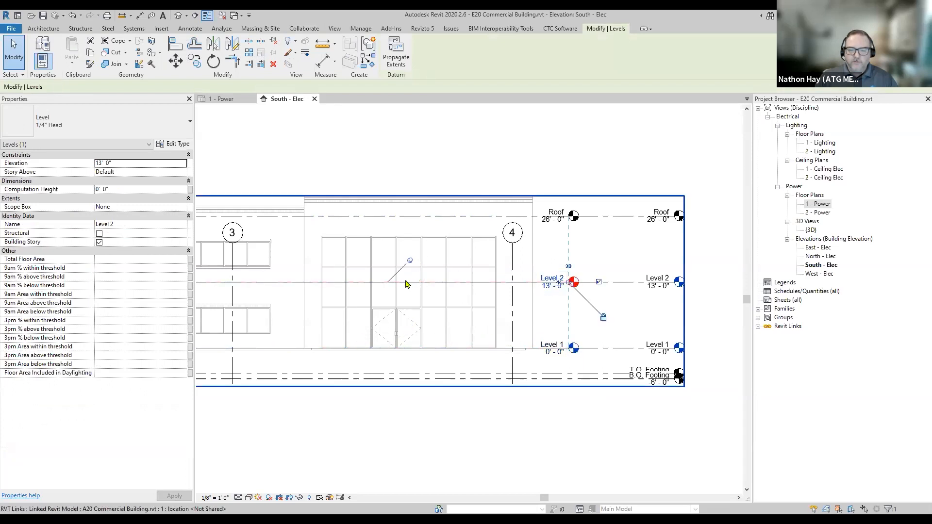
click(458, 214)
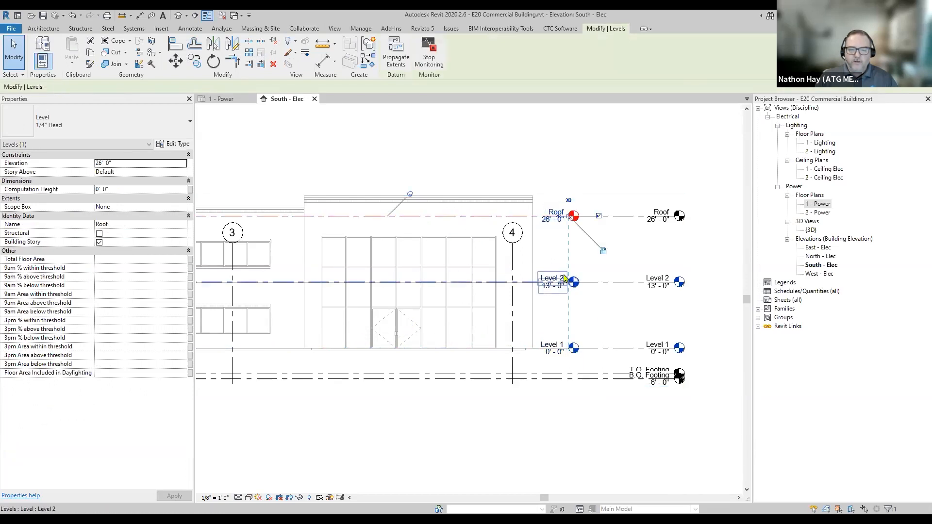
click(546, 319)
scroll(545, 319, up, 2)
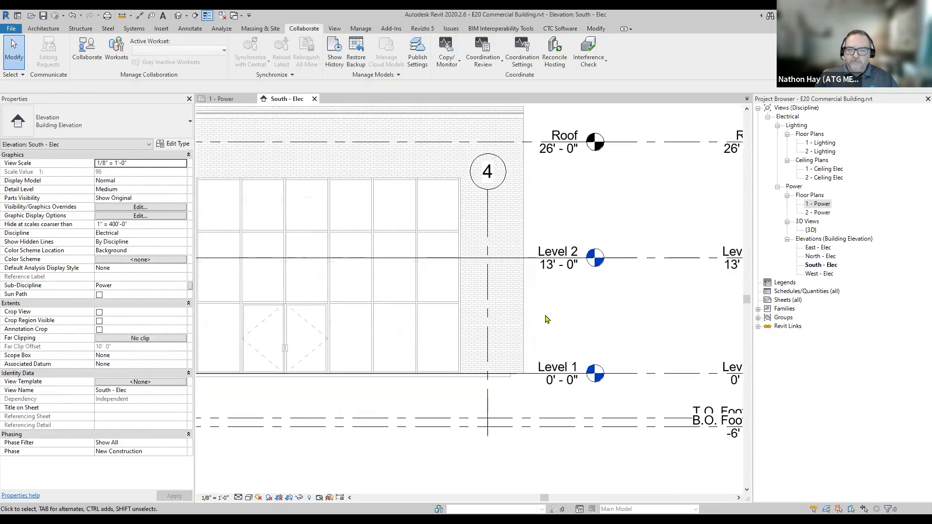
scroll(549, 311, down, 3)
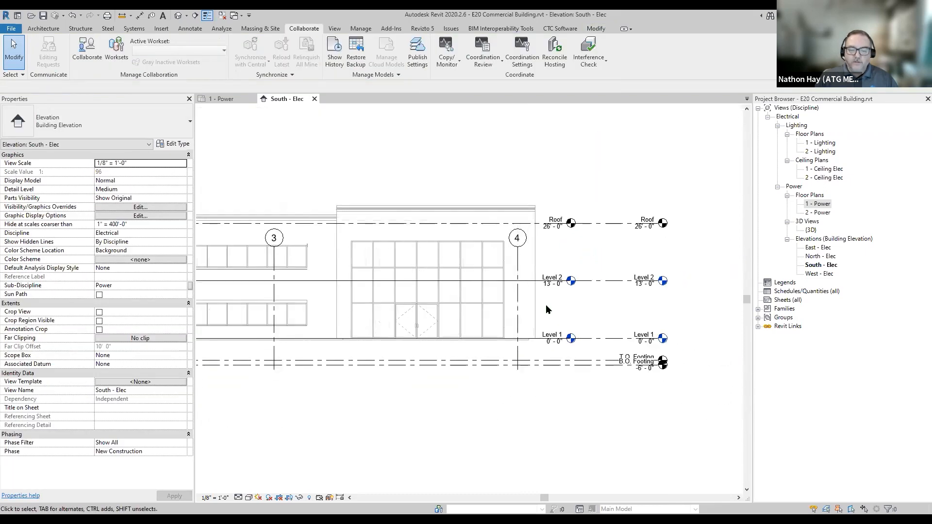
scroll(547, 309, up, 2)
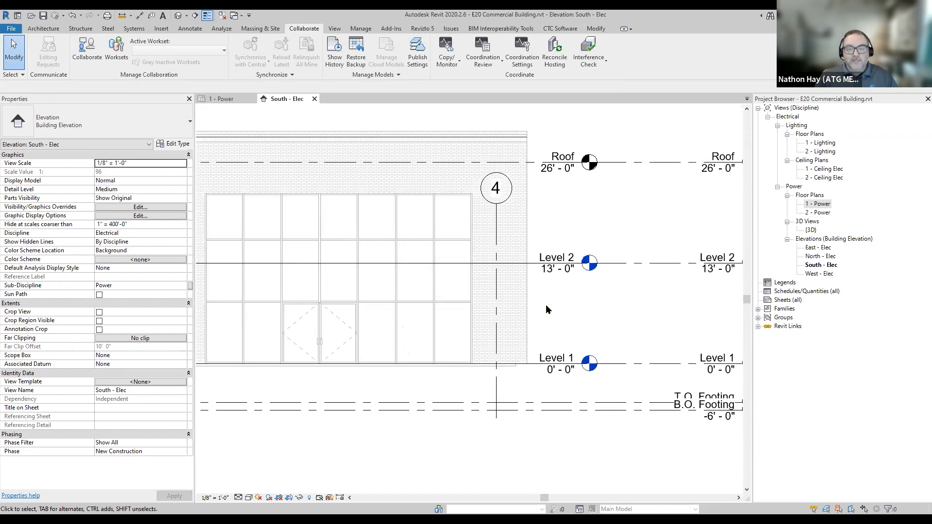
scroll(546, 310, down, 2)
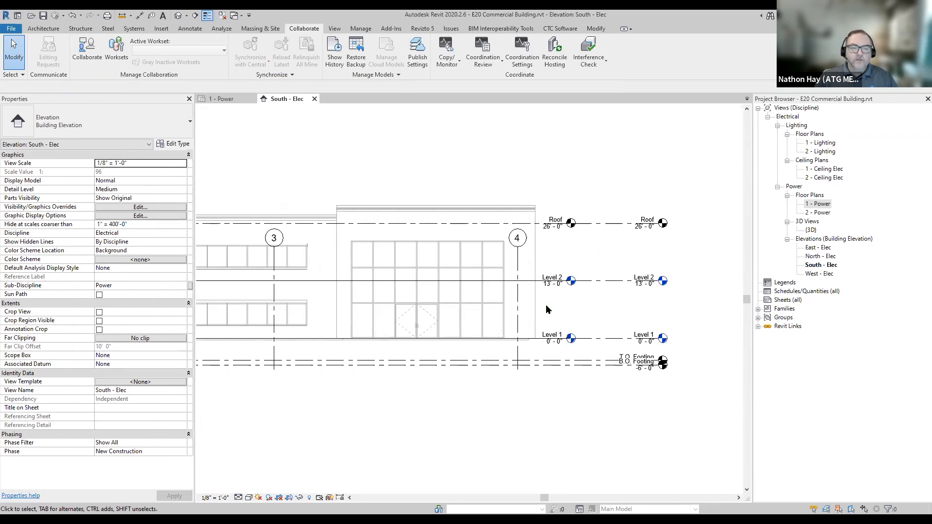
scroll(607, 306, down, 2)
scroll(631, 304, up, 2)
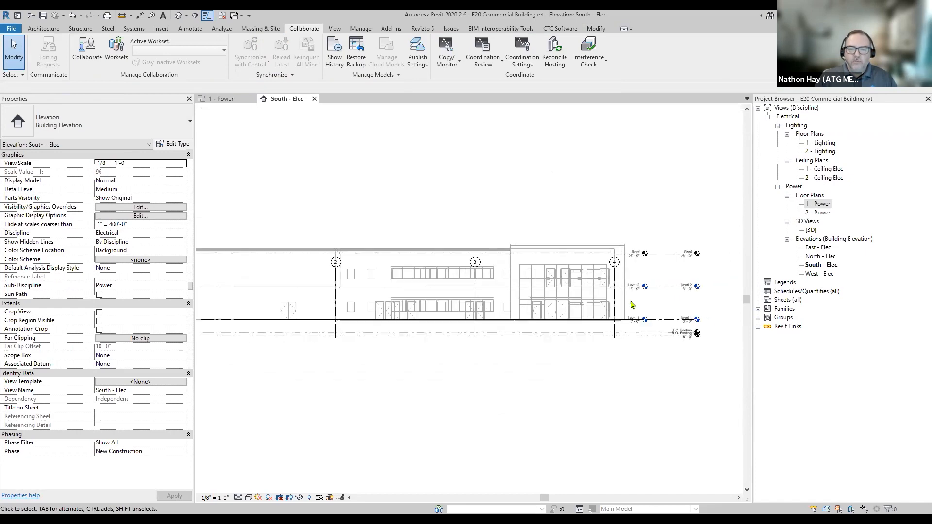
Draw a horizontal reference plane across the whole building, about 9' - 6" above Level 1
click(135, 29)
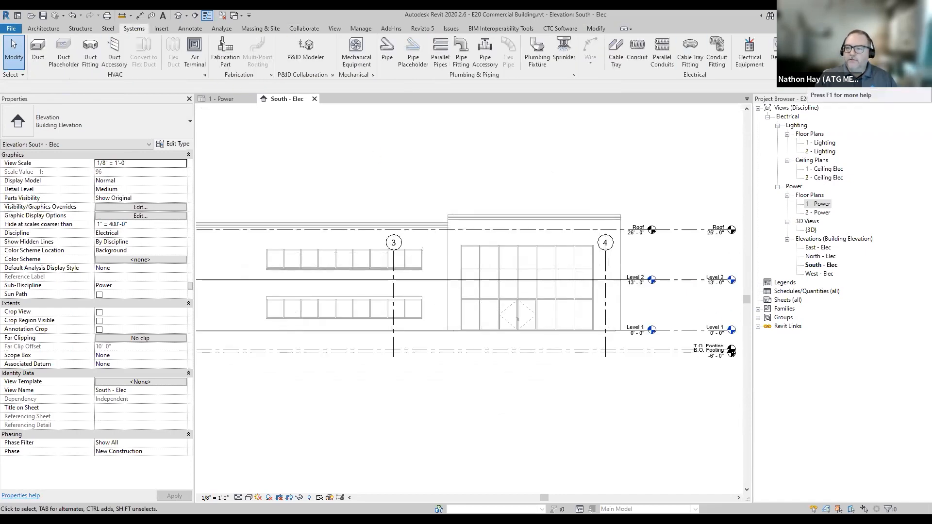
key(r)
key(p)
scroll(651, 288, up, 3)
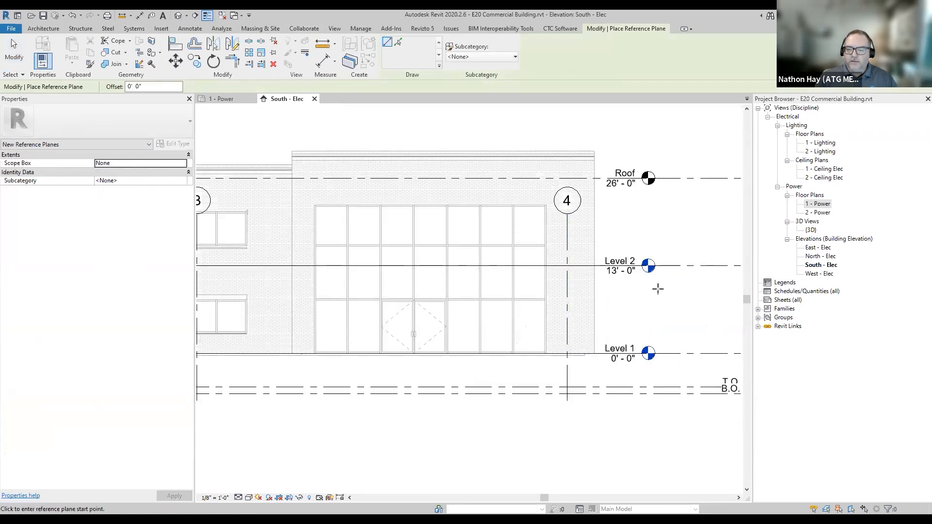
scroll(657, 288, down, 4)
click(694, 289)
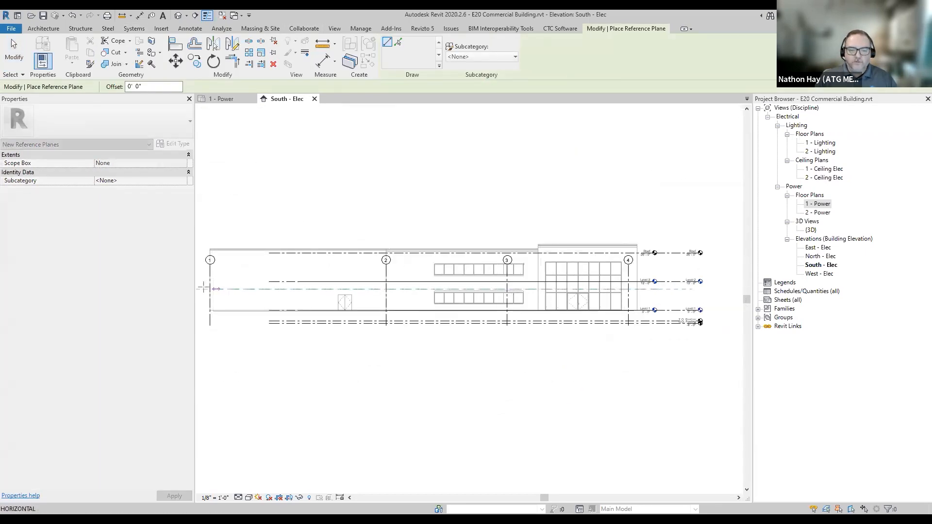
click(203, 289)
Name the new reference plane LEVEL 1 CEILING WORK PLANE and end reference plane placement
click(236, 284)
text(LEVE)
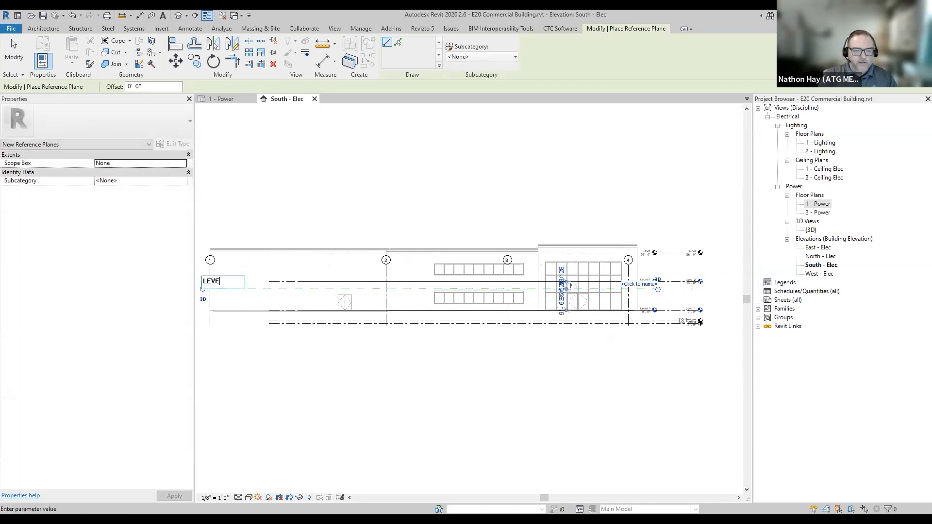
text(L 1 WORK PLANE)
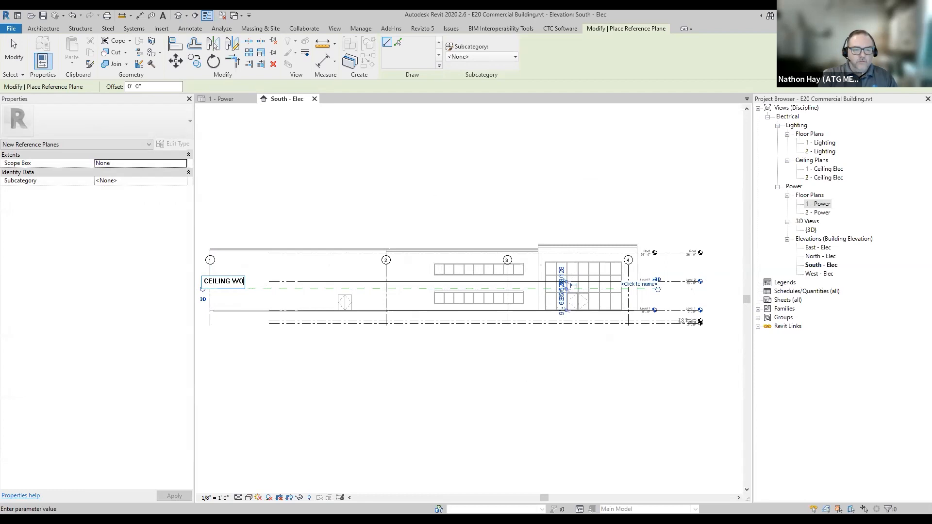
key(Return)
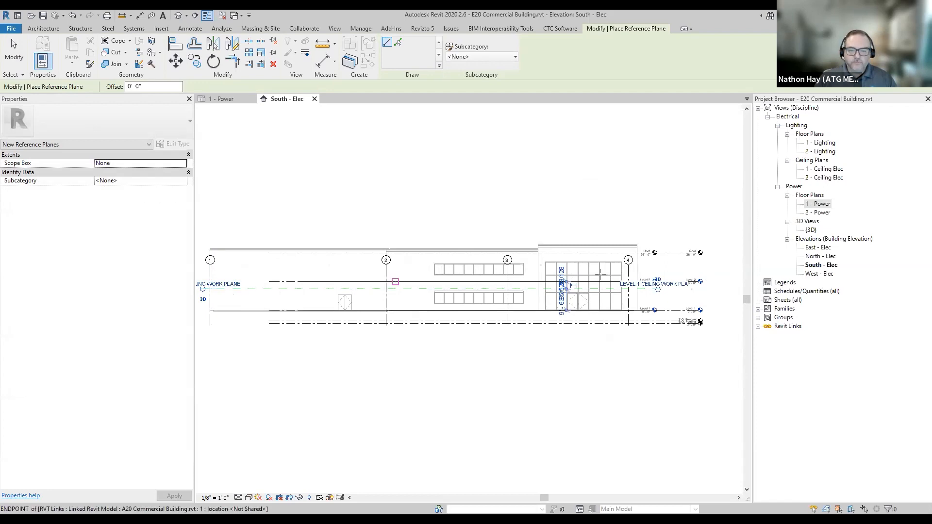
key(Escape)
key(Escape)
Move the LEVEL 1 CEILING WORK PLANE reference plane up onto the Level 2 line
scroll(652, 301, up, 1)
scroll(652, 301, up, 4)
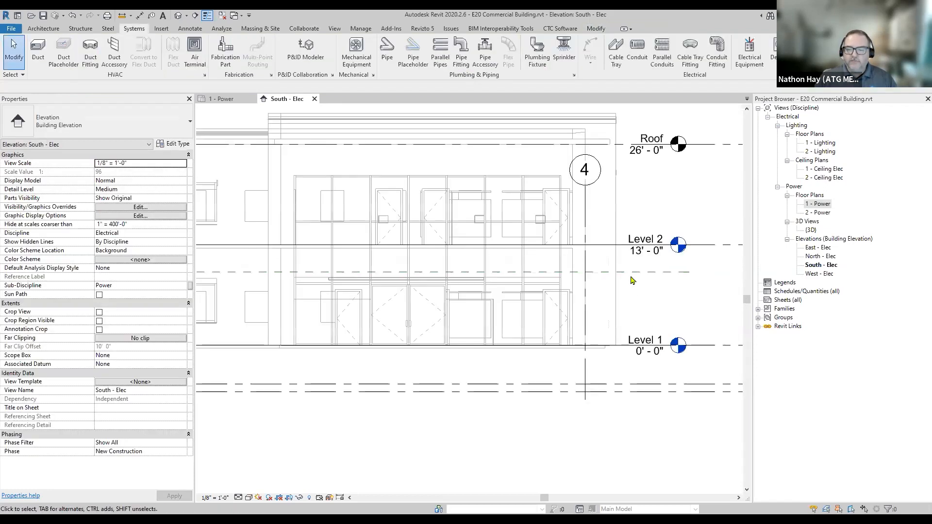
click(632, 275)
middle_drag(642, 292, 519, 311)
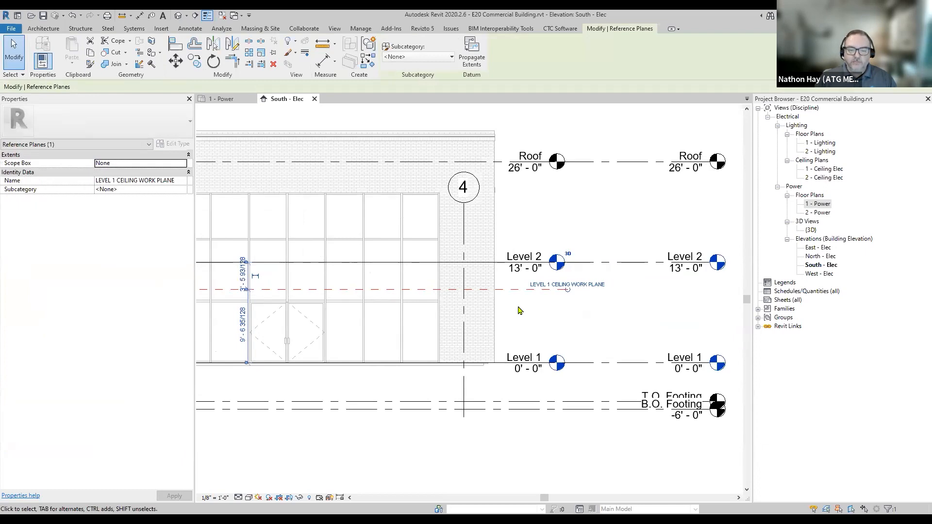
scroll(505, 309, up, 3)
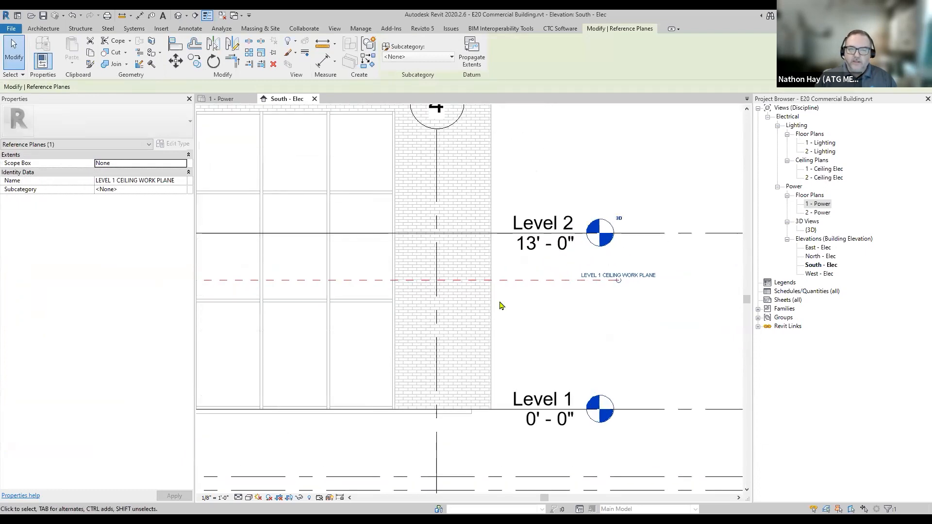
ctrl+drag(514, 288, 515, 234)
Move the LEVEL 1 CEILING WORK PLANE reference plane down to about 1' - 0" below the Level 2 line
key(m)
key(v)
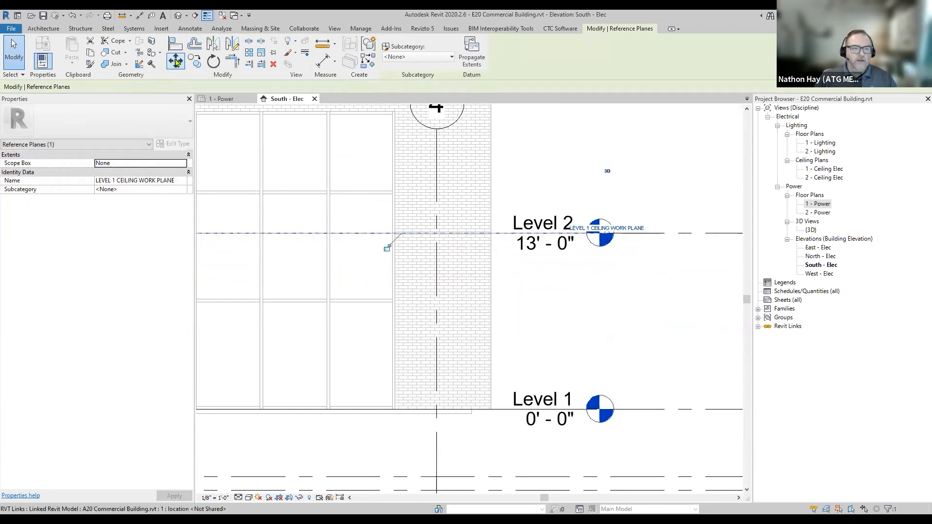
click(500, 235)
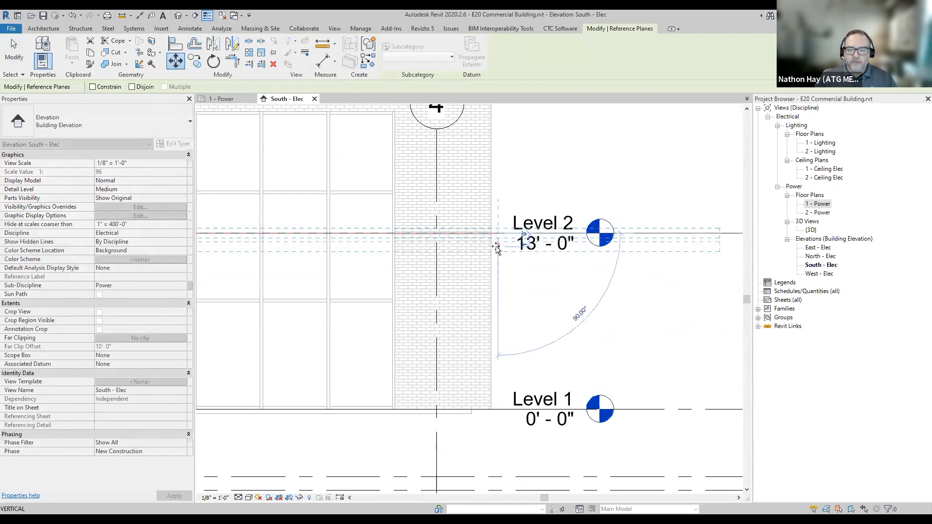
click(510, 246)
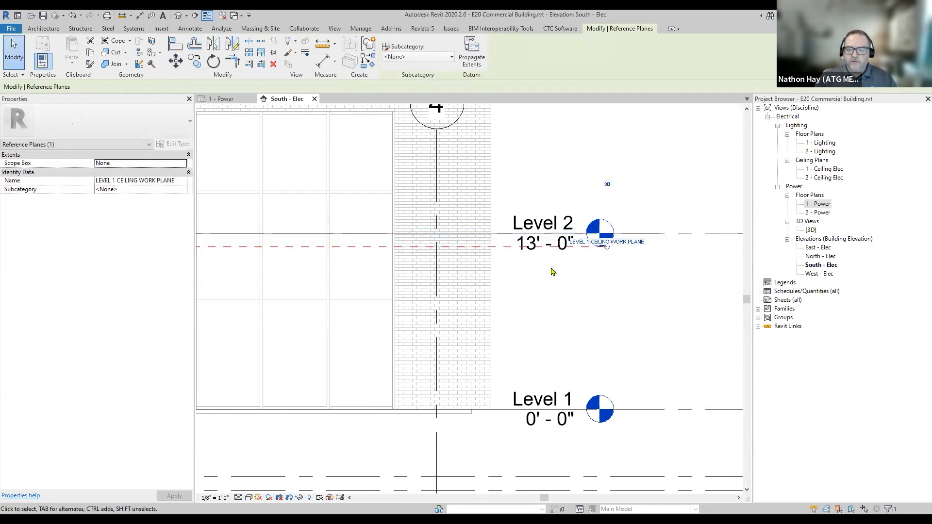
Copy the LEVEL 1 CEILING WORK PLANE reference plane upward by the distance from the Level 2 line to the Roof line
scroll(551, 271, down, 3)
middle_drag(602, 279, 680, 301)
scroll(443, 308, up, 6)
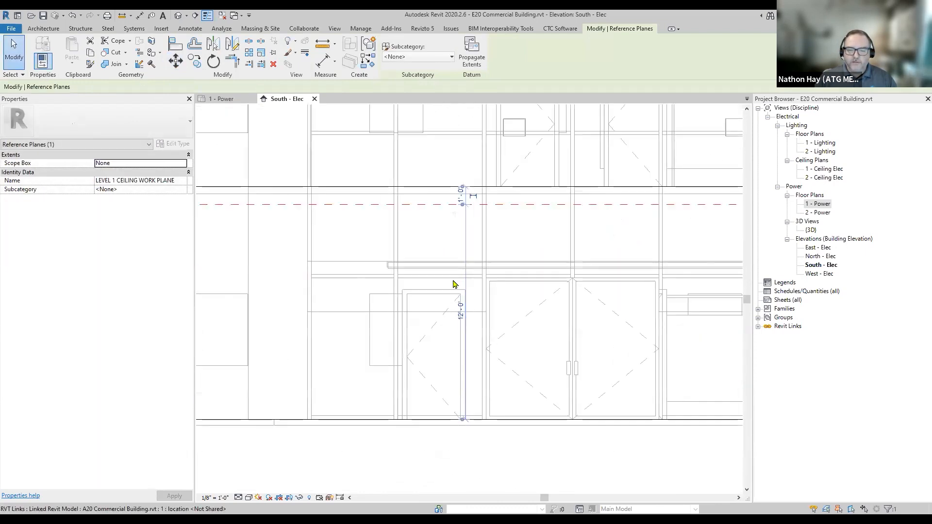
scroll(438, 321, down, 4)
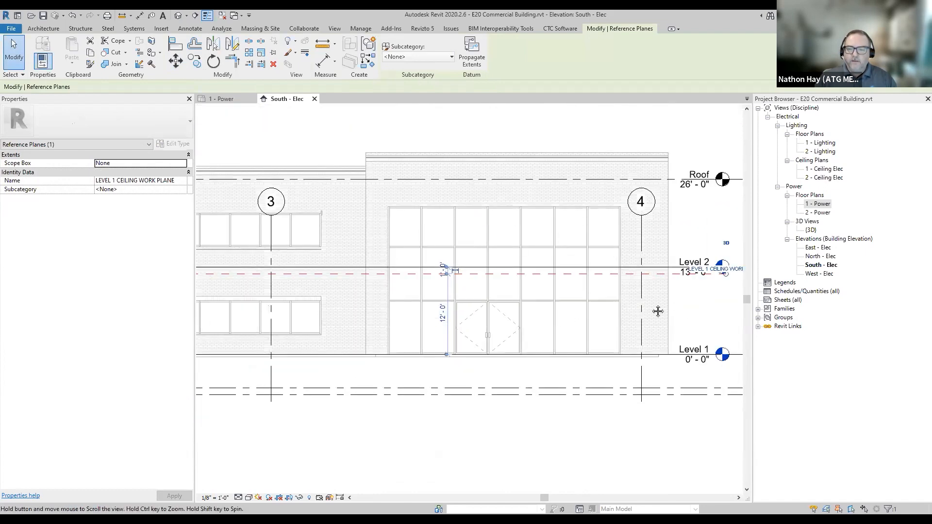
middle_drag(658, 310, 527, 320)
click(543, 318)
click(530, 283)
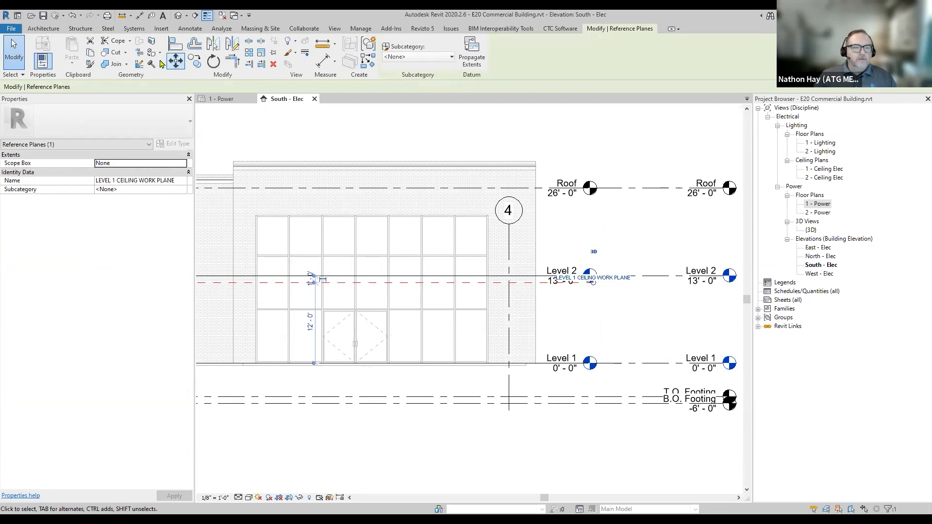
click(95, 55)
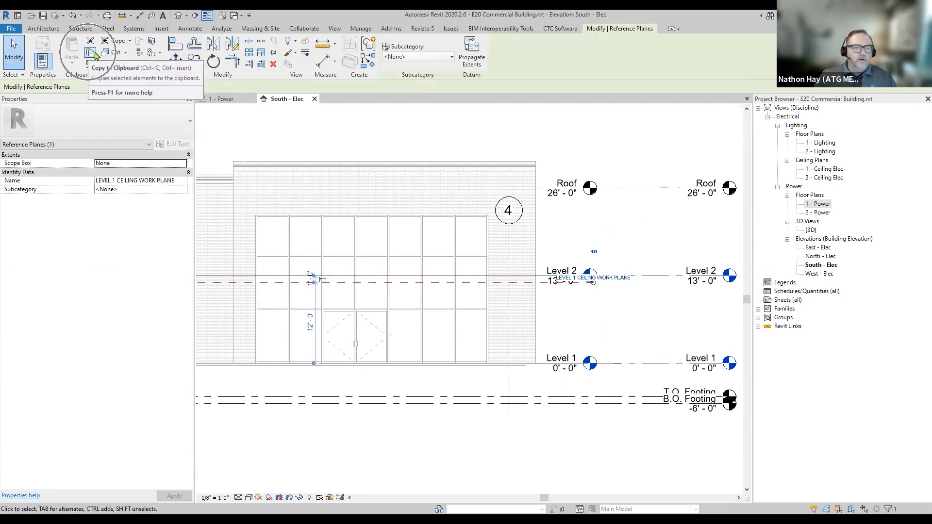
click(195, 65)
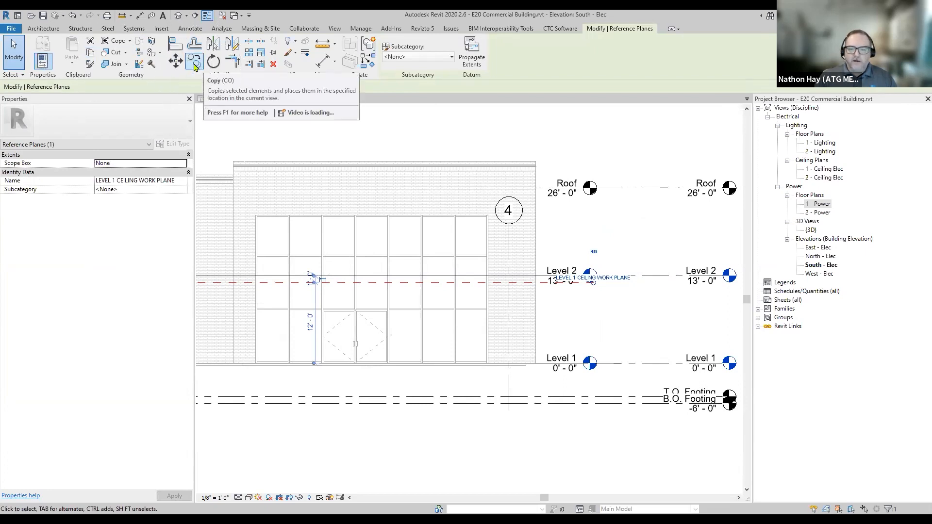
click(195, 68)
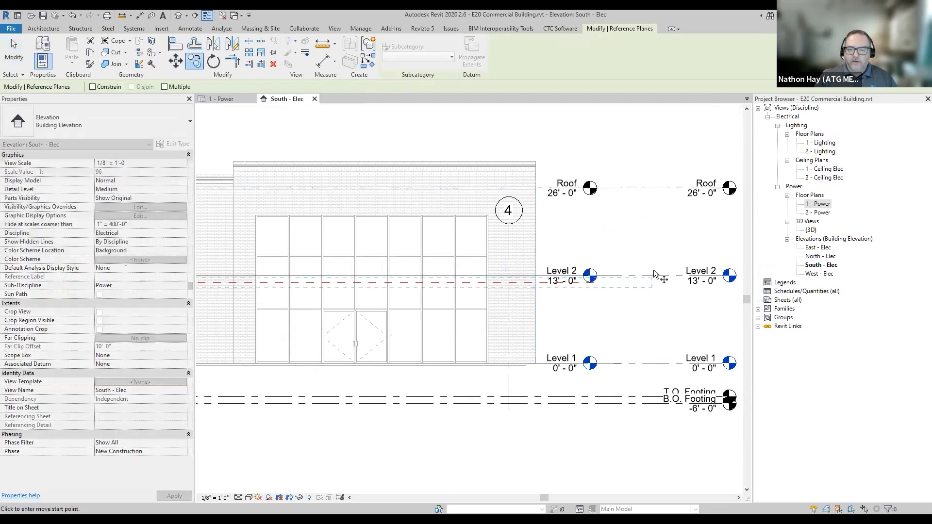
click(666, 276)
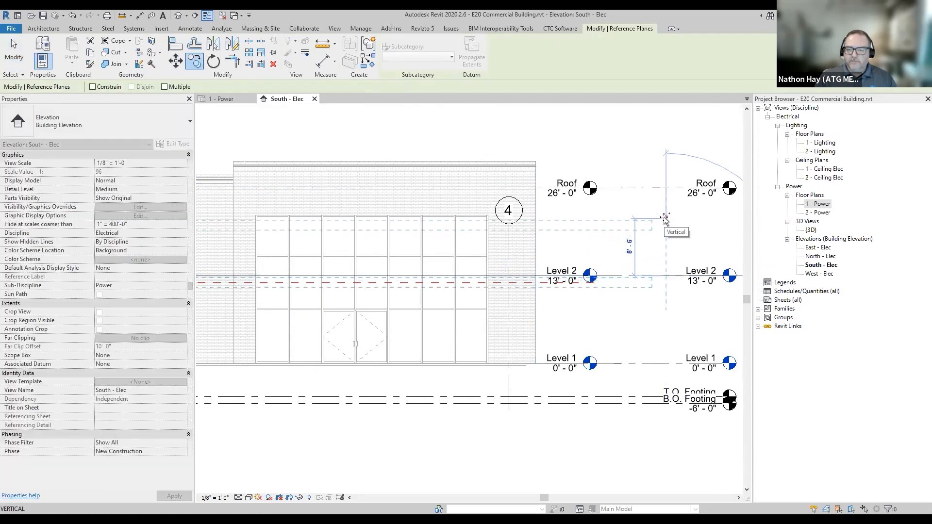
click(668, 190)
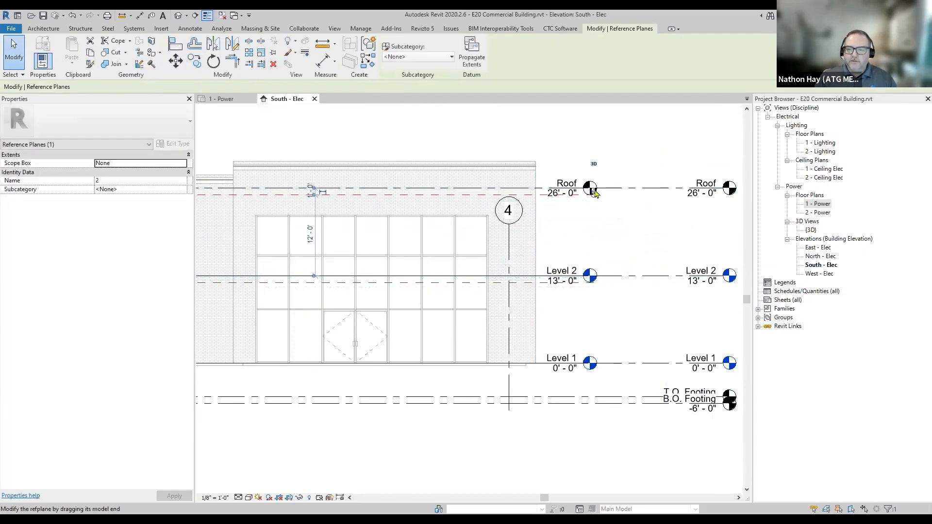
Name the copied reference plane below the Roof level LEVEL 2 CEILING and deselect it
click(594, 189)
text(L)
text(EVEL 2 CEILING)
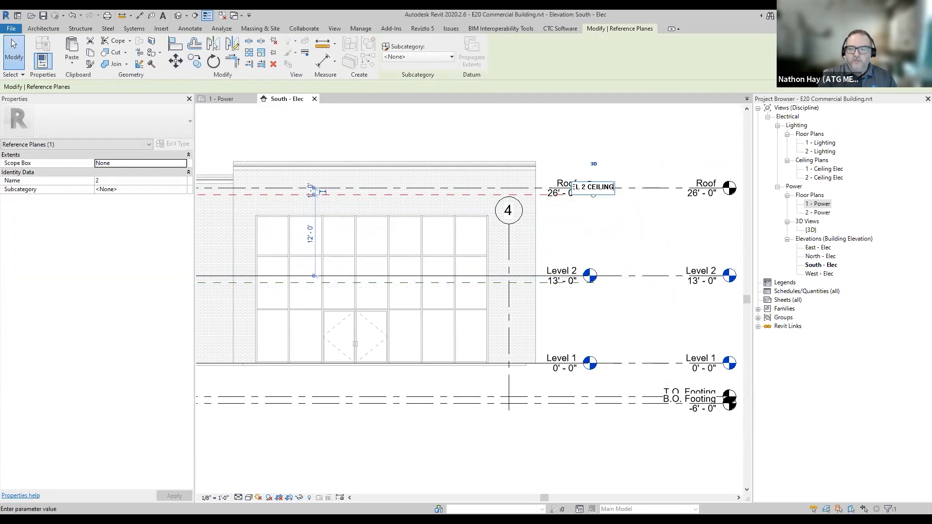
key(Return)
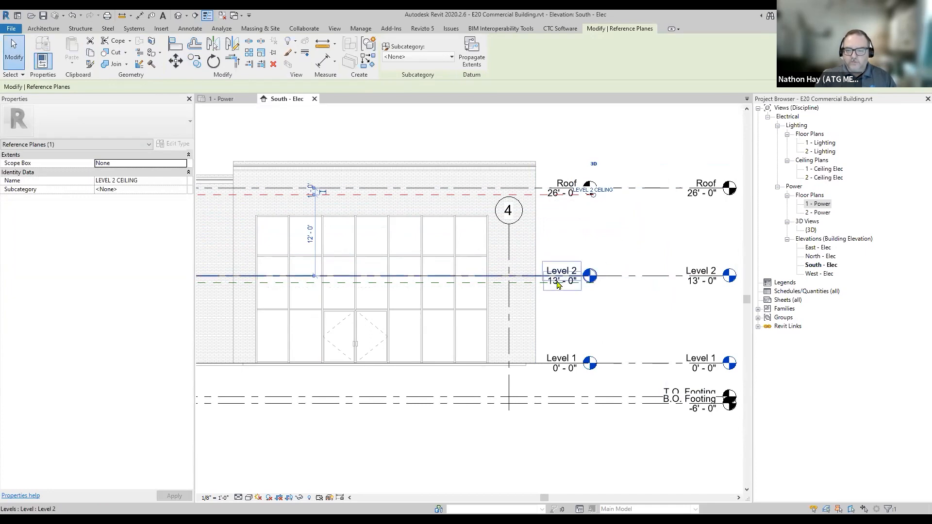
scroll(311, 236, up, 4)
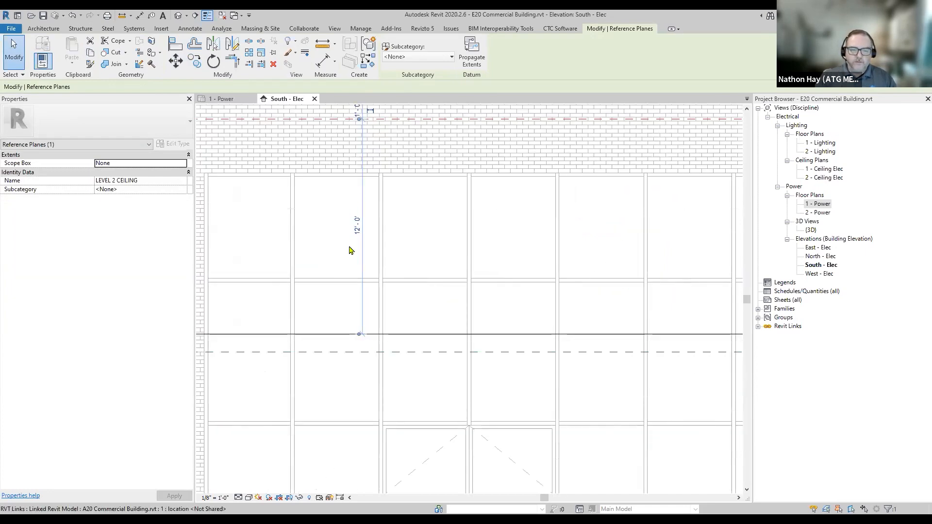
scroll(332, 251, down, 4)
key(Escape)
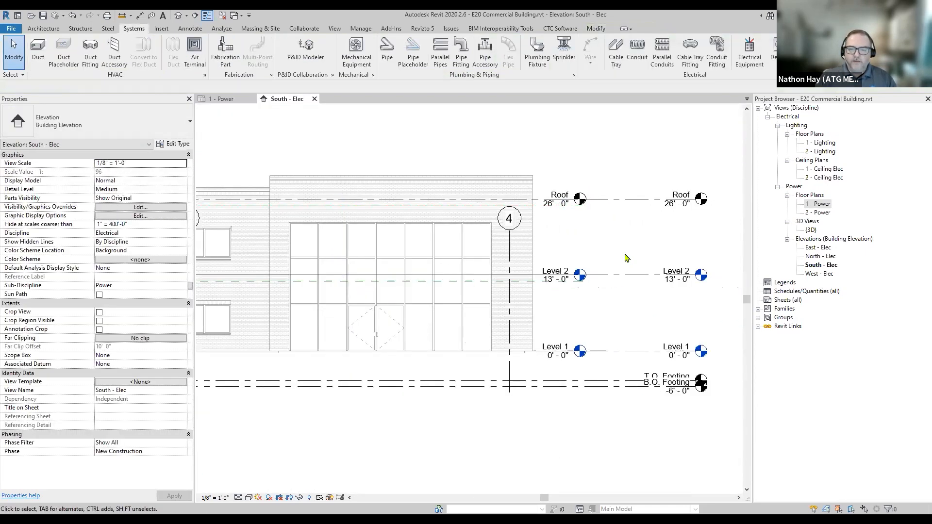
Inspect the two ceiling reference planes and their extents across the whole South - Elec elevation
click(533, 281)
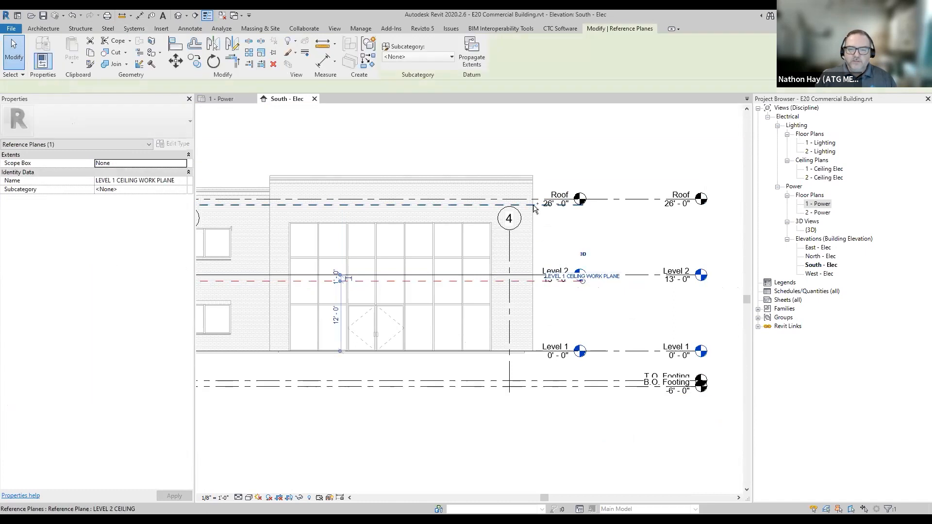
ctrl+click(533, 206)
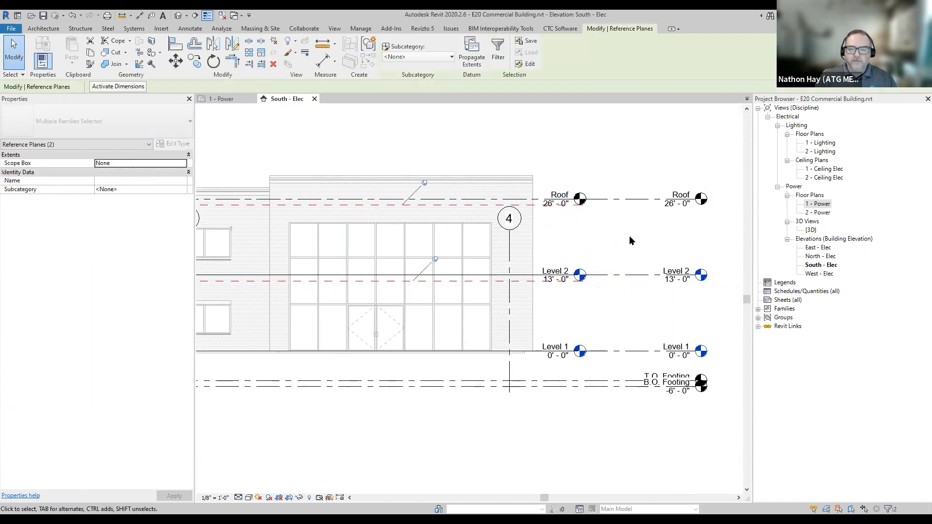
click(628, 238)
scroll(629, 235, down, 3)
middle_drag(699, 243, 742, 246)
middle_drag(377, 181, 566, 187)
scroll(301, 275, up, 1)
scroll(299, 274, up, 3)
scroll(300, 275, down, 5)
middle_drag(537, 363, 163, 349)
scroll(471, 328, up, 1)
scroll(470, 331, up, 2)
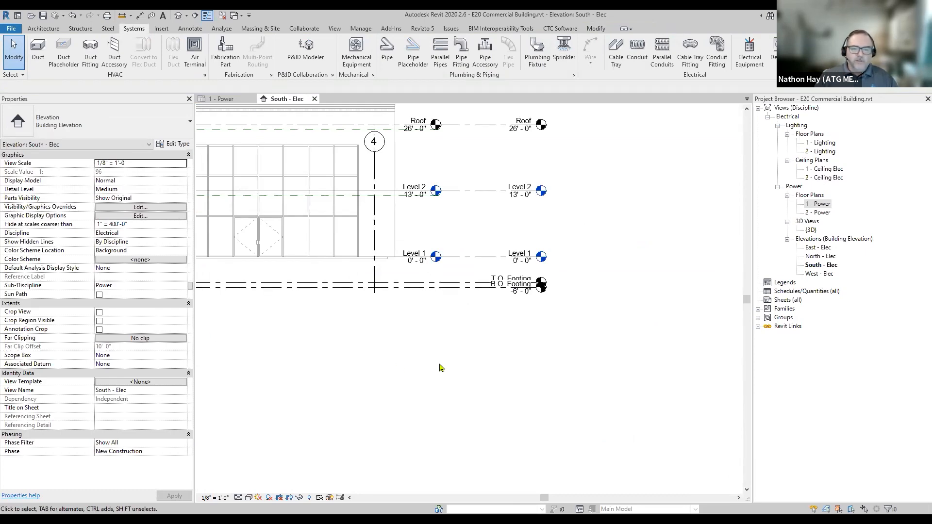
scroll(262, 364, down, 2)
middle_drag(263, 364, 503, 391)
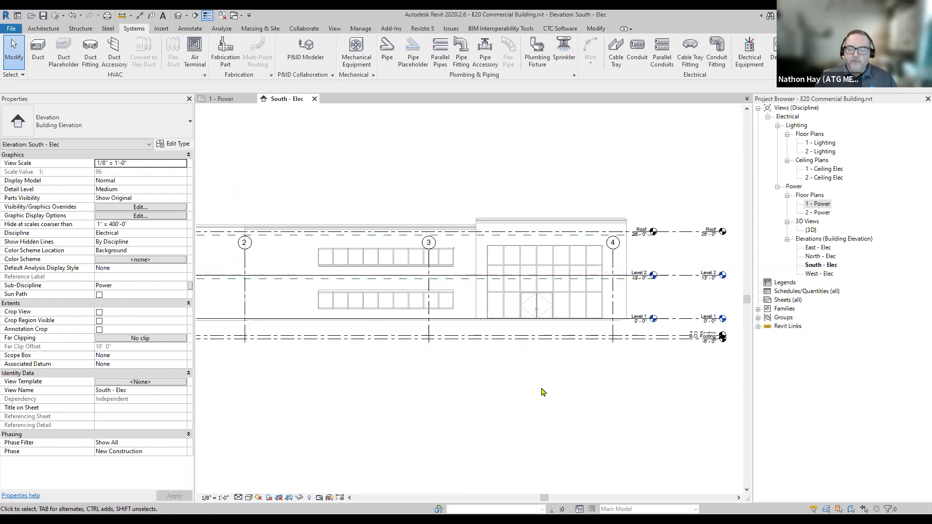
middle_drag(389, 378, 401, 377)
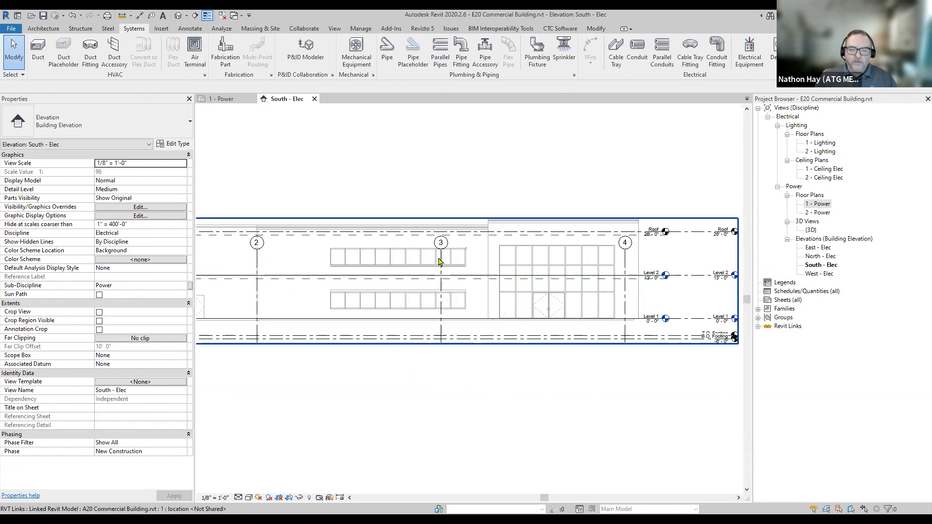
scroll(686, 385, down, 2)
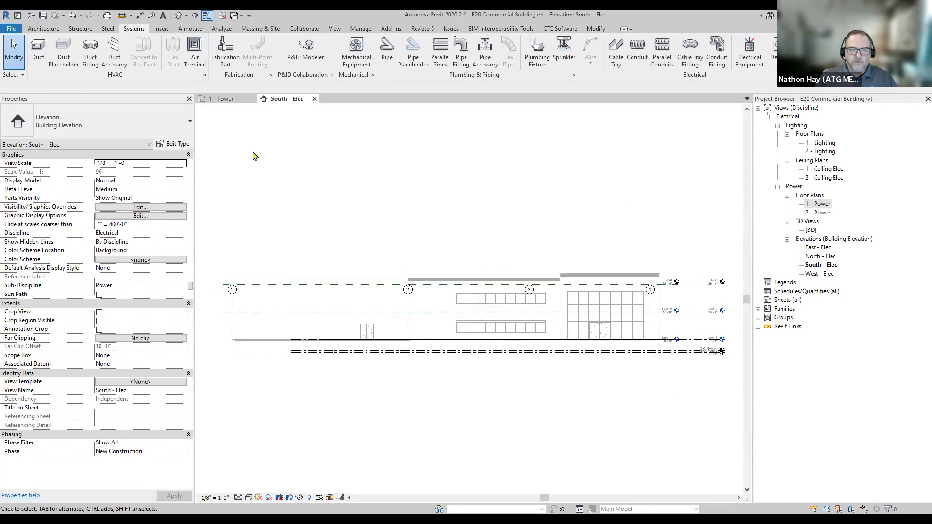
Open the 1 - Power floor plan and start Copy/Monitor on the linked architectural model
click(230, 99)
scroll(308, 214, down, 3)
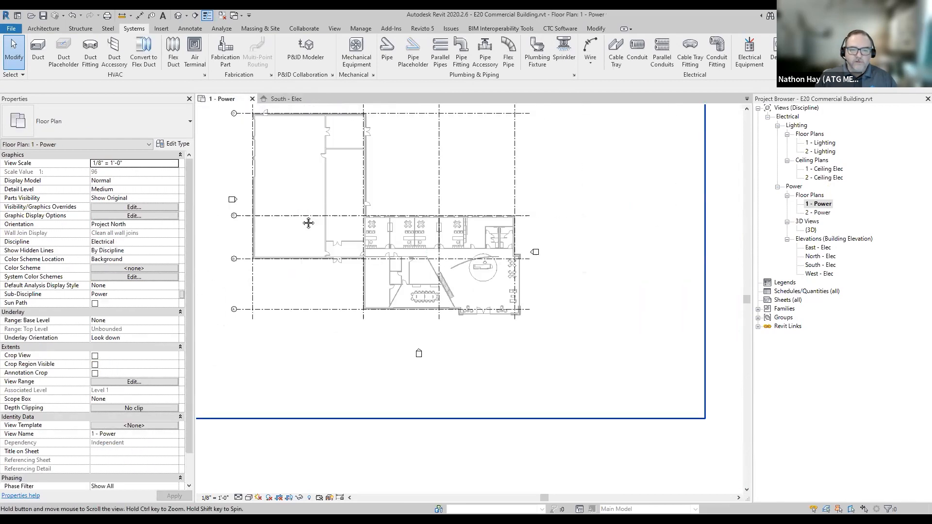
scroll(297, 297, up, 2)
scroll(293, 305, down, 1)
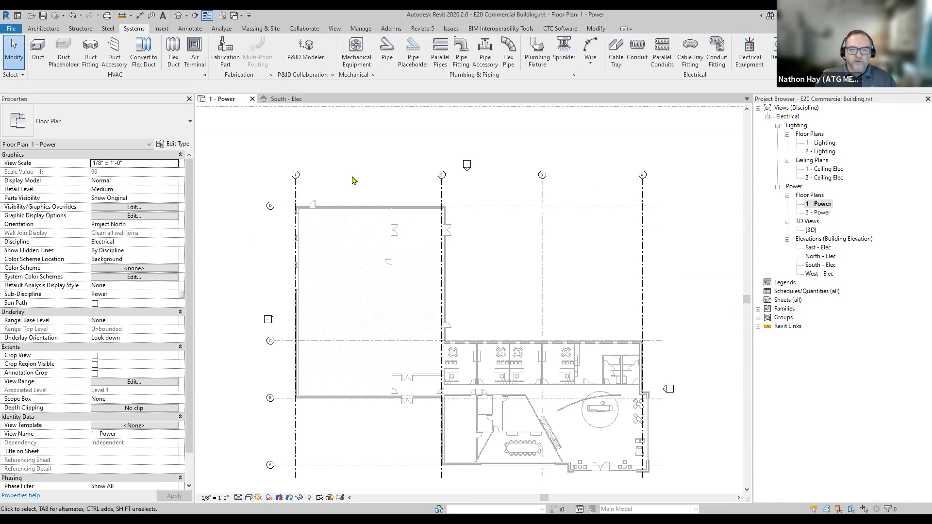
click(304, 28)
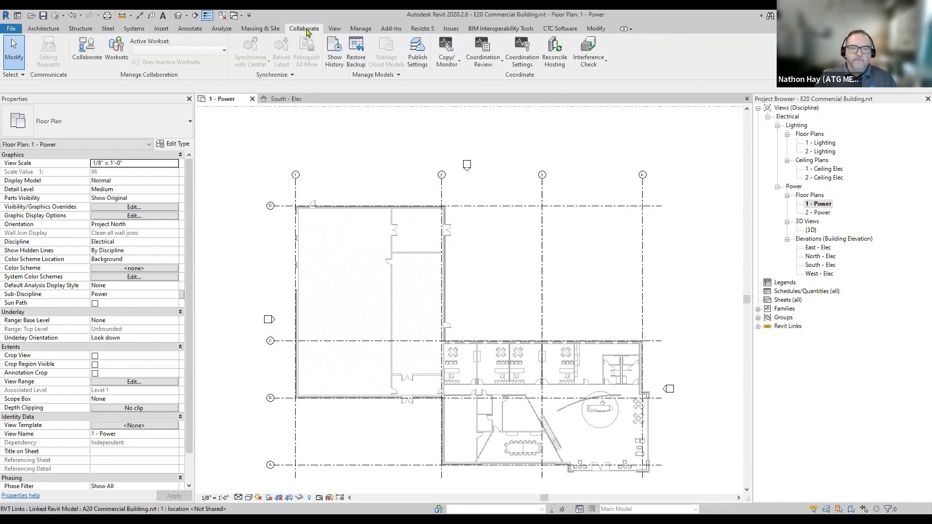
click(455, 65)
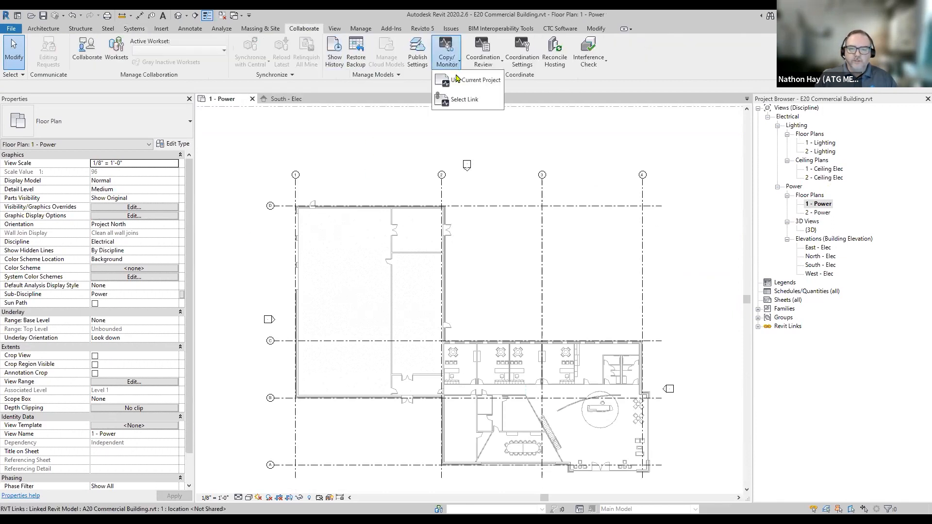
click(460, 100)
click(348, 252)
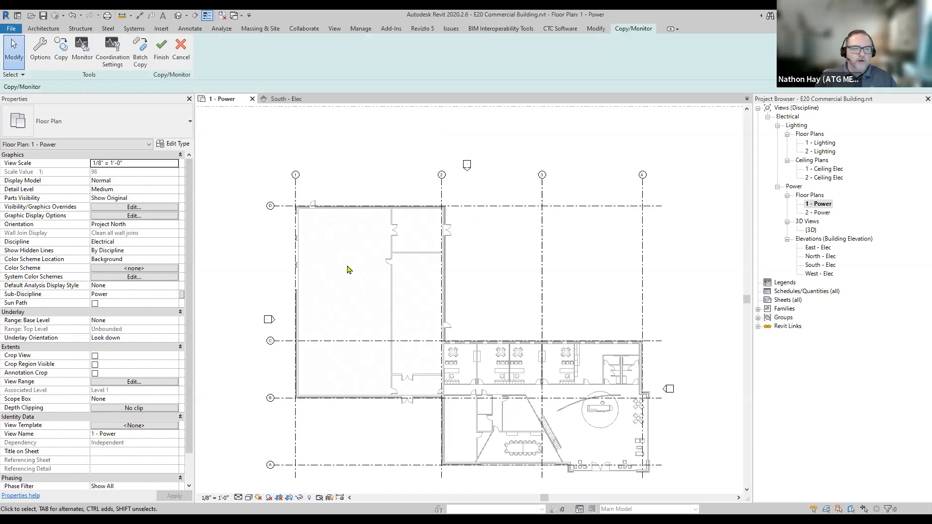
Set the Copy/Monitor grid option for reusing matching grids to Reuse if Elements match exactly
click(43, 51)
click(316, 129)
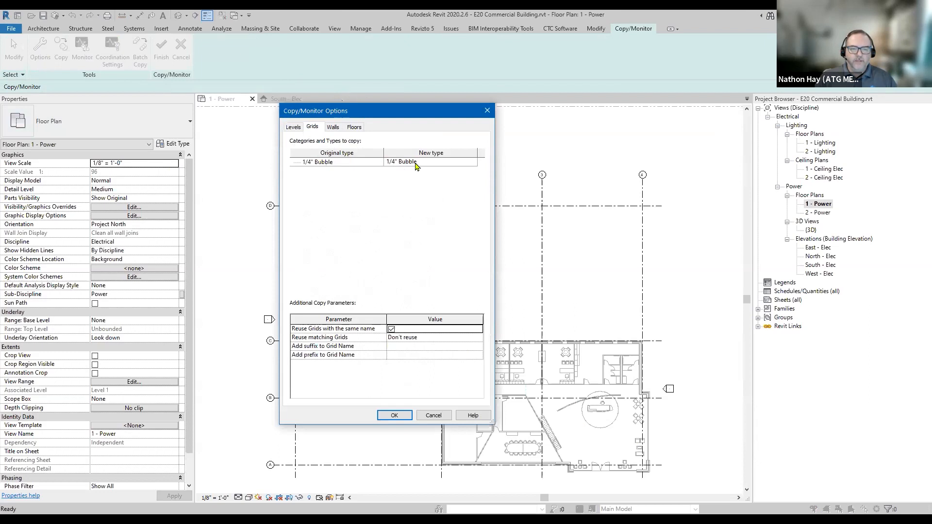
click(480, 338)
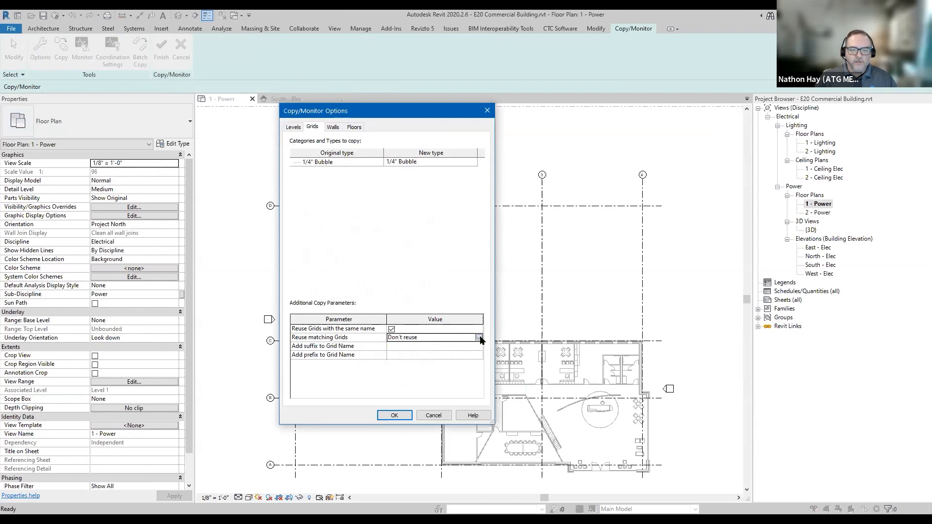
click(442, 338)
click(439, 351)
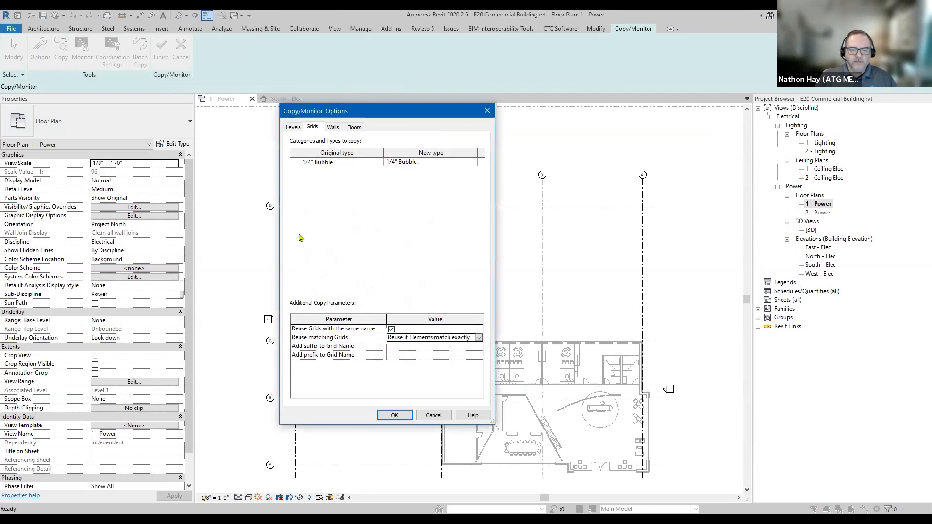
click(401, 418)
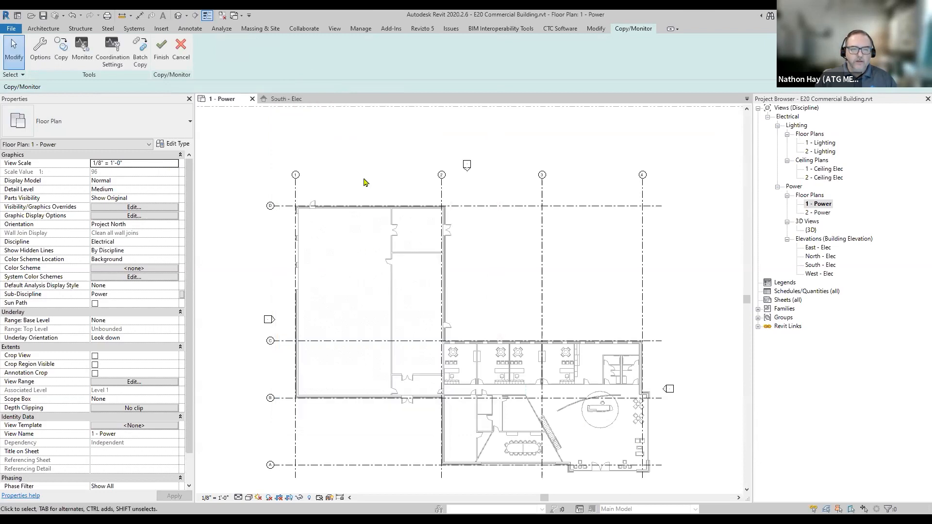
Copy/Monitor grids 1 to 4 and A to D from the linked architectural model as one multiple selection, and finish the Copy/Monitor session
click(63, 57)
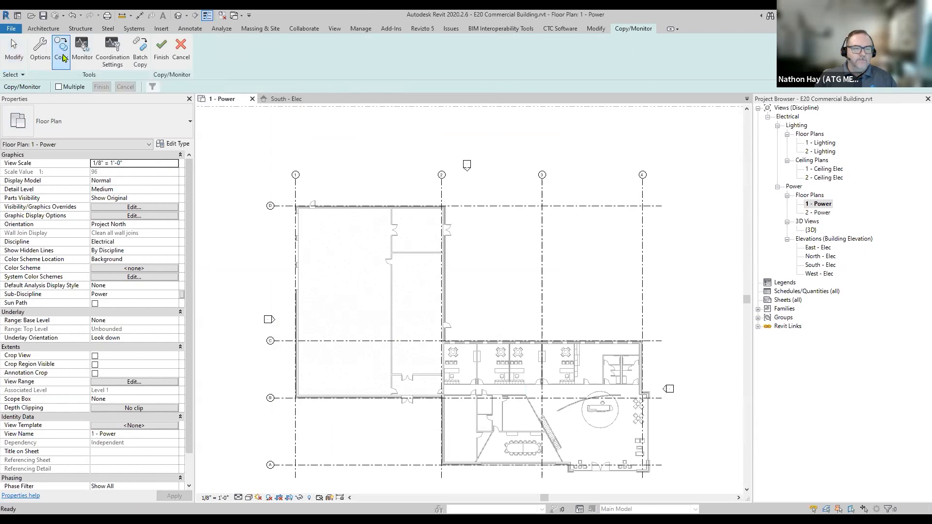
click(59, 87)
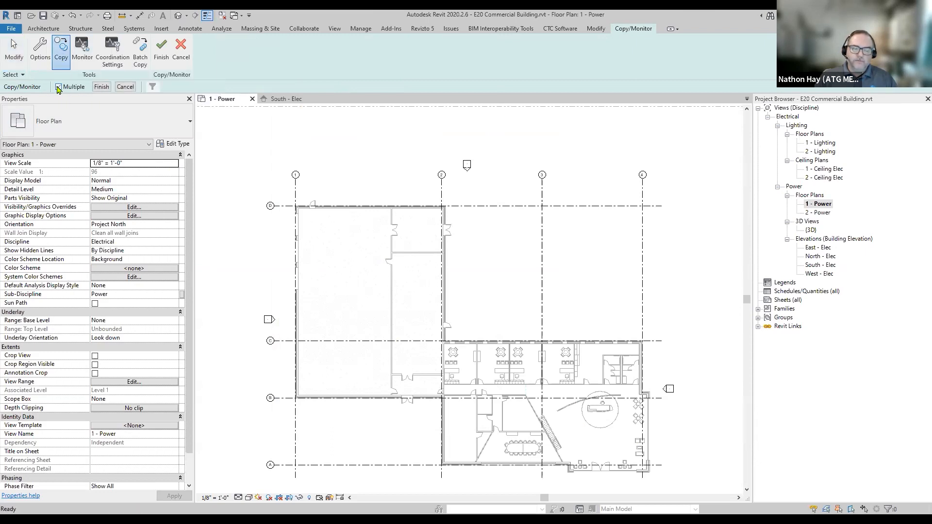
click(441, 194)
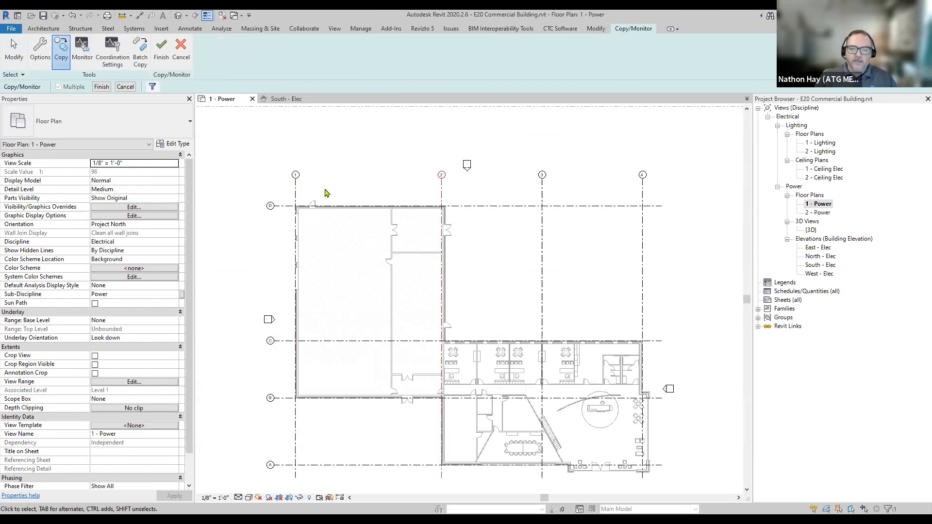
click(295, 193)
click(441, 193)
click(542, 195)
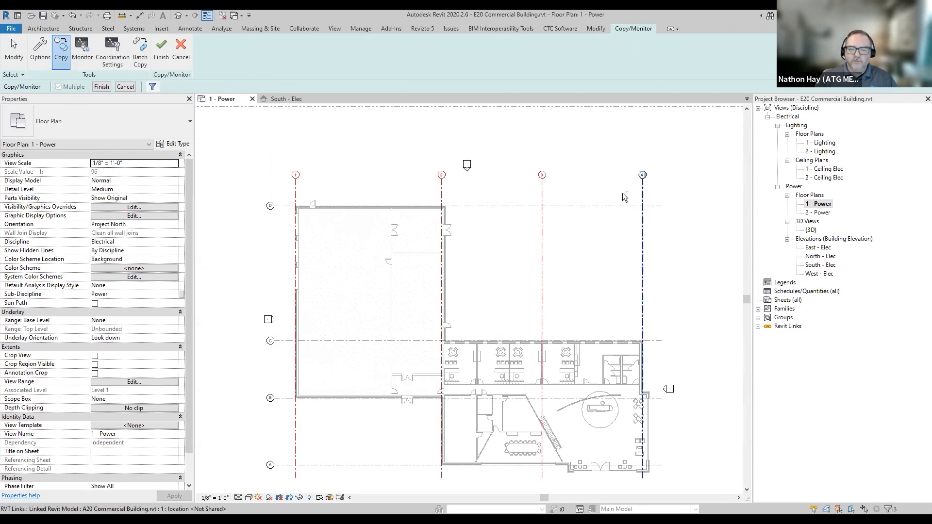
click(641, 196)
click(369, 206)
click(285, 341)
click(287, 398)
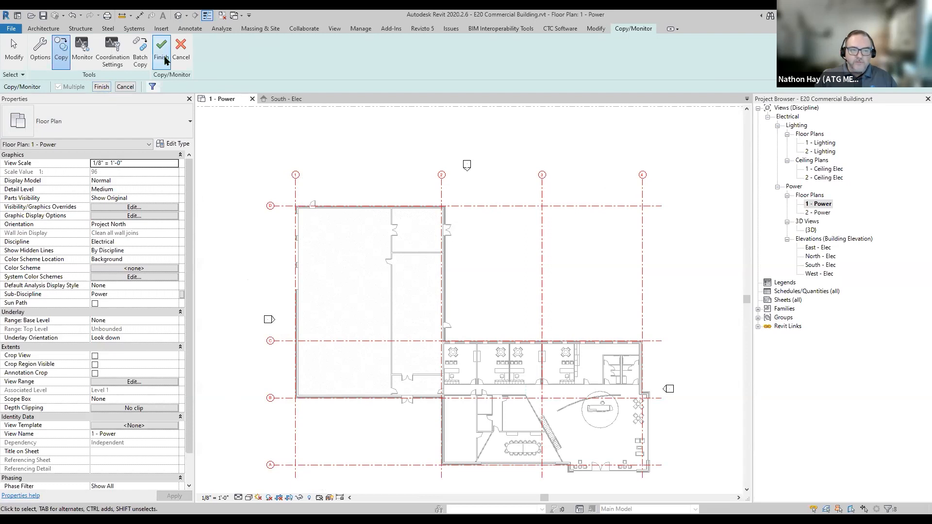
click(102, 86)
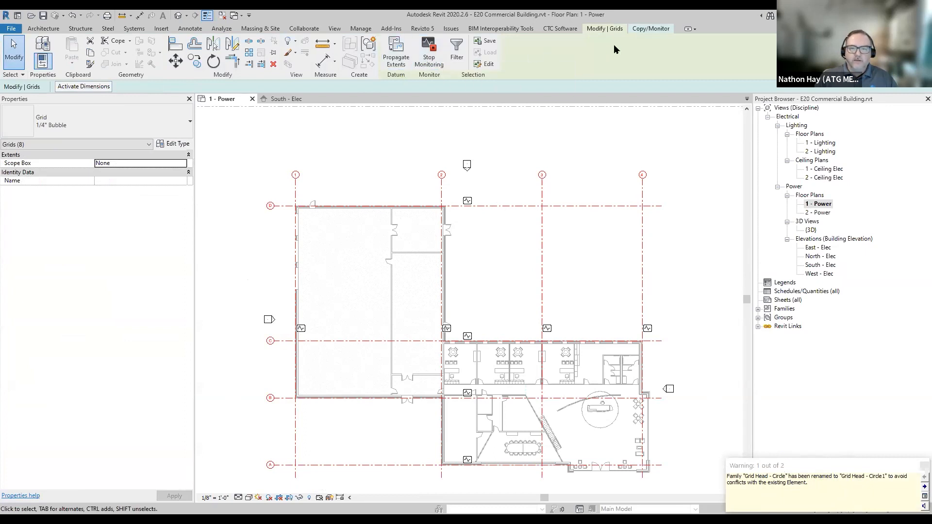
click(648, 29)
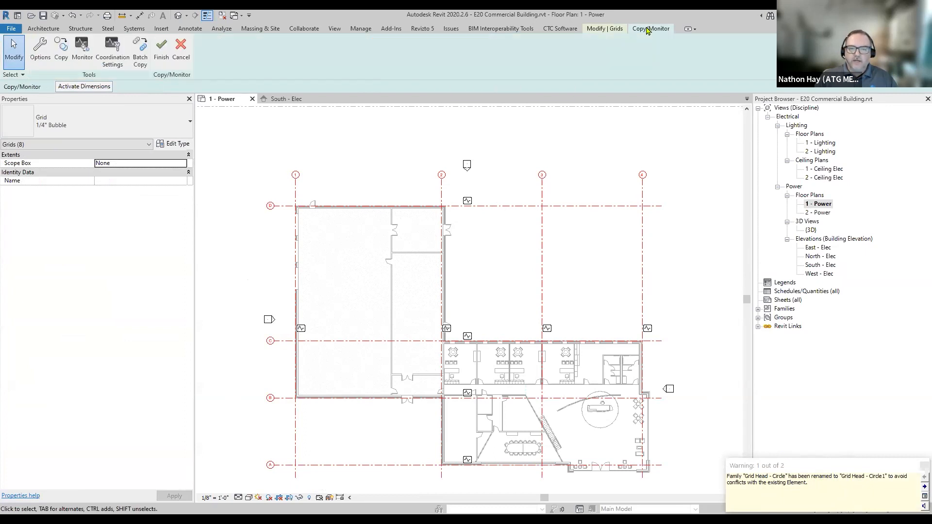
click(162, 58)
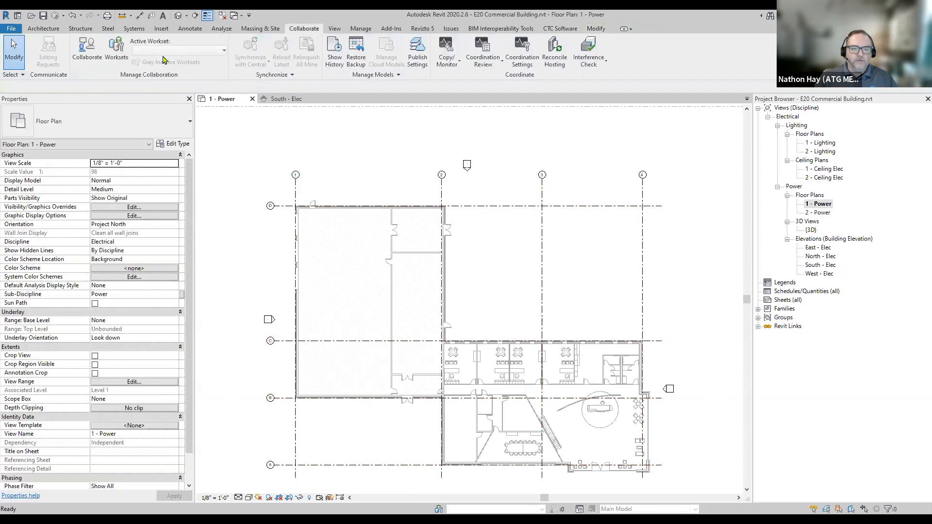
Examine the grids and the linked building's layout on the 1 - Power floor plan, including the office rooms up close
scroll(366, 160, up, 3)
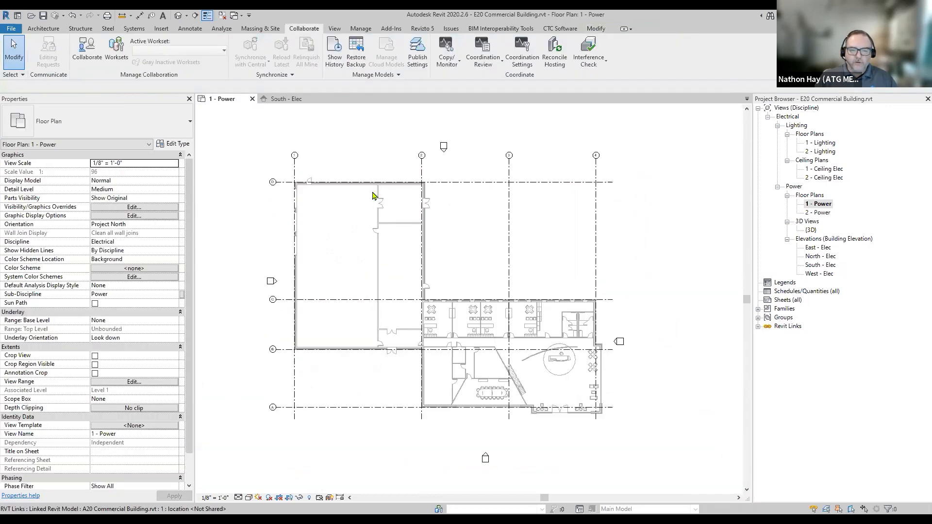
scroll(420, 168, down, 3)
middle_drag(418, 169, 357, 152)
scroll(352, 168, up, 3)
scroll(358, 152, down, 2)
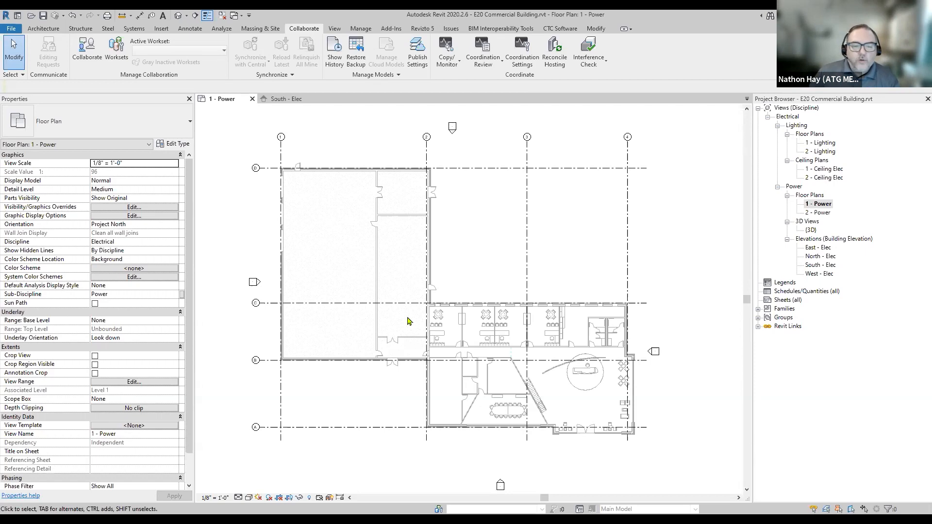
scroll(478, 392, up, 7)
scroll(476, 391, down, 5)
scroll(344, 396, down, 1)
scroll(369, 411, down, 1)
middle_drag(344, 395, 387, 401)
scroll(367, 408, up, 1)
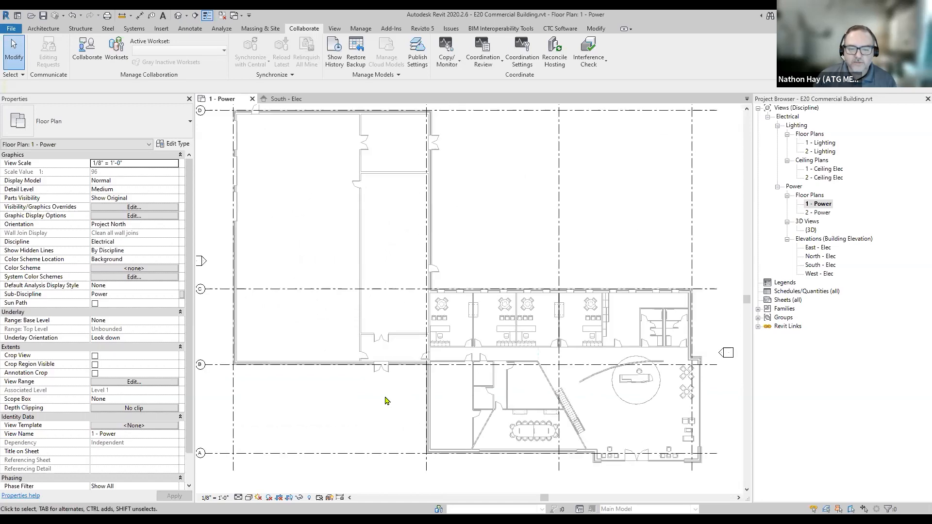
scroll(384, 399, up, 3)
scroll(389, 254, down, 3)
middle_drag(391, 408, 390, 469)
middle_drag(337, 425, 377, 412)
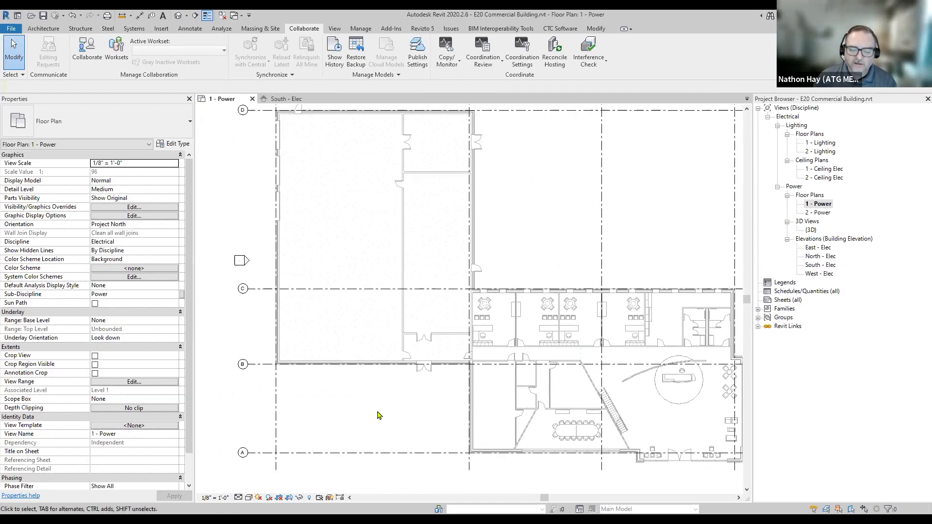
scroll(437, 287, up, 5)
middle_drag(436, 305, 426, 302)
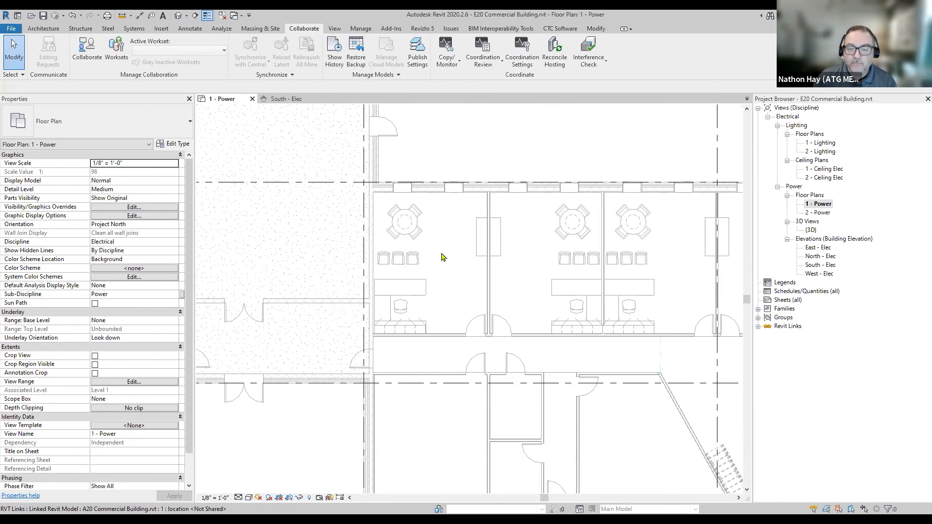
scroll(439, 272, up, 3)
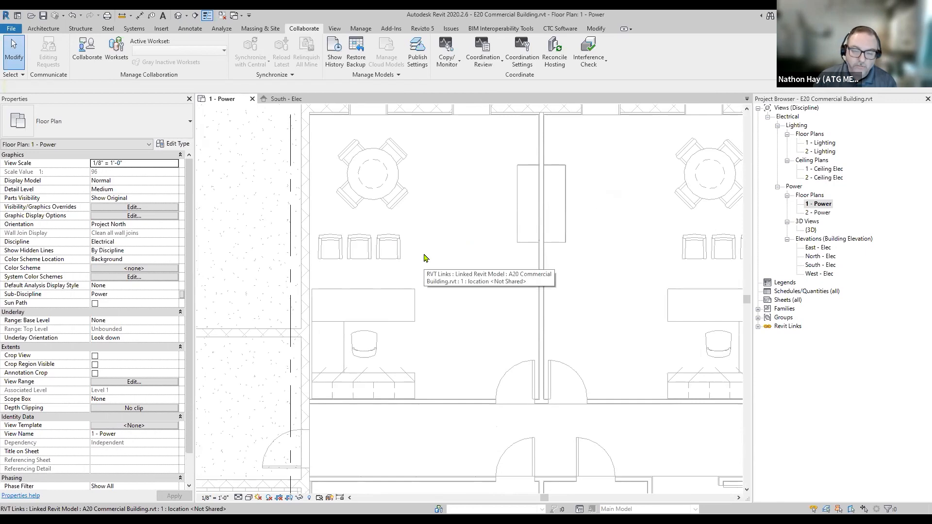
scroll(424, 258, down, 5)
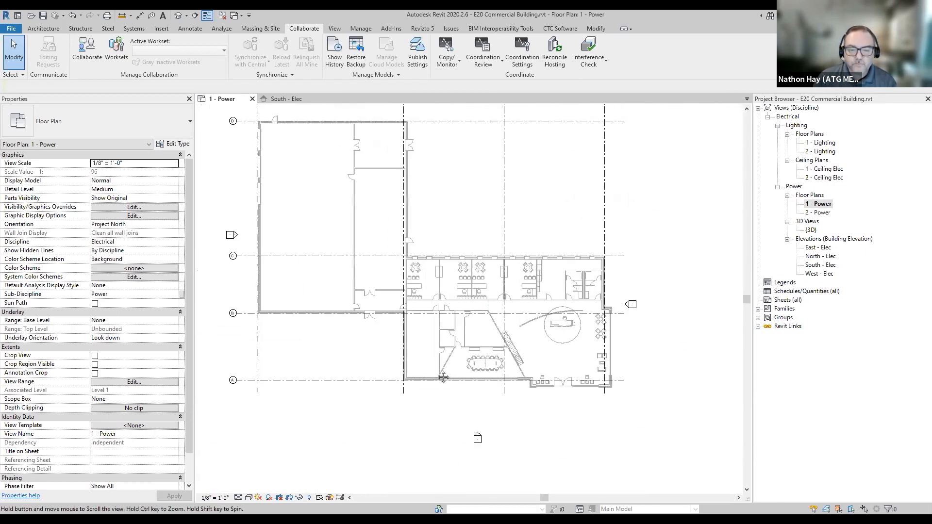
middle_drag(418, 378, 402, 389)
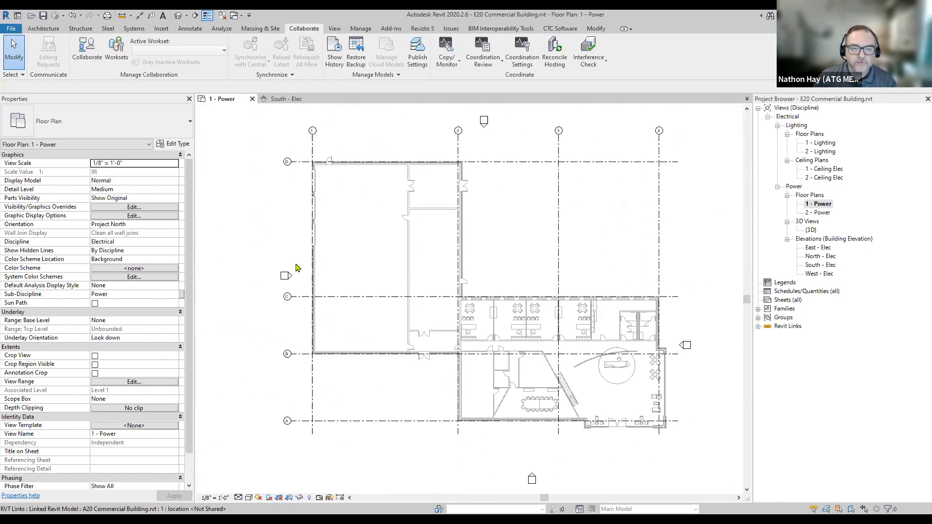
Place tagged spaces automatically in all enclosed areas of the 1 - Power floor plan with an 8' 0" offset from Level 1
click(189, 29)
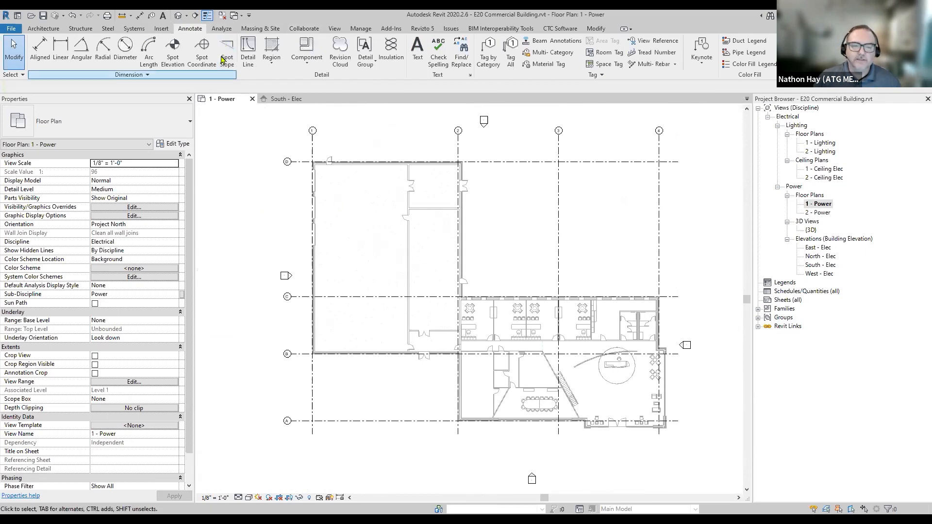
click(227, 30)
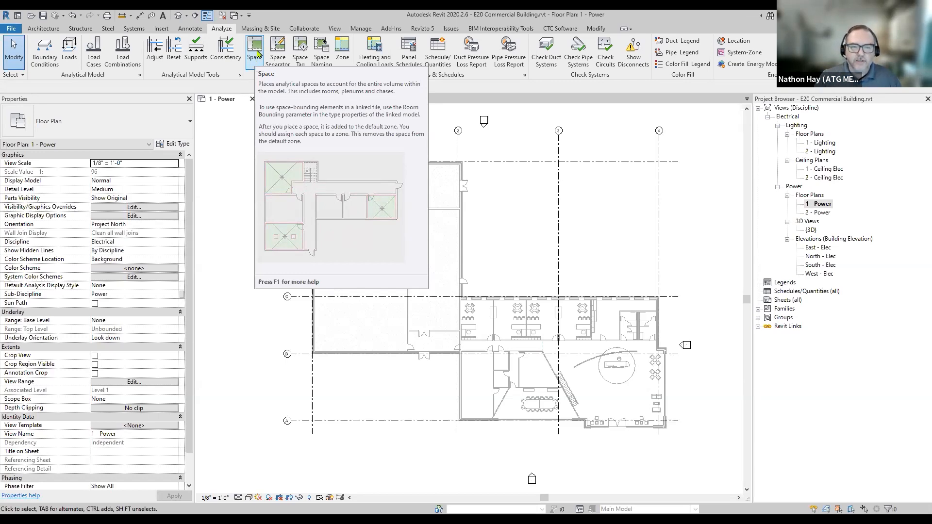
click(258, 54)
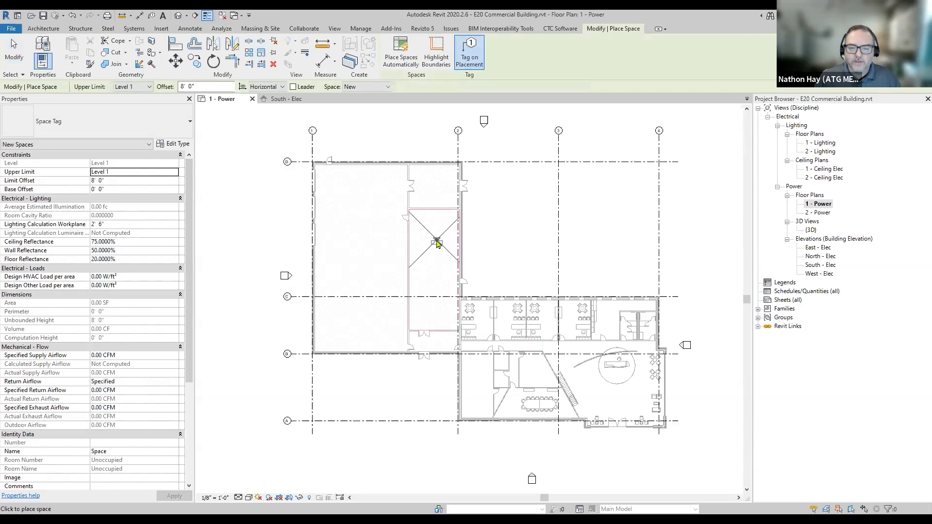
scroll(437, 243, up, 3)
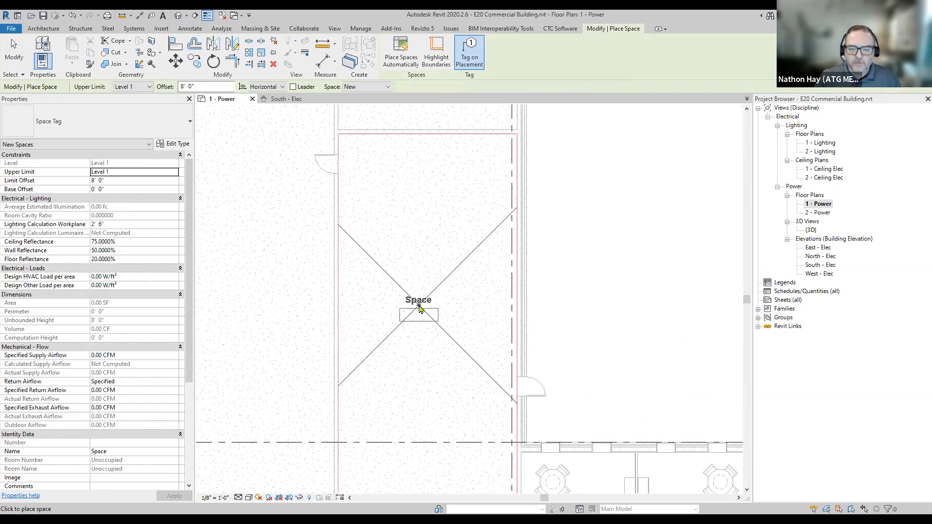
scroll(413, 315, up, 1)
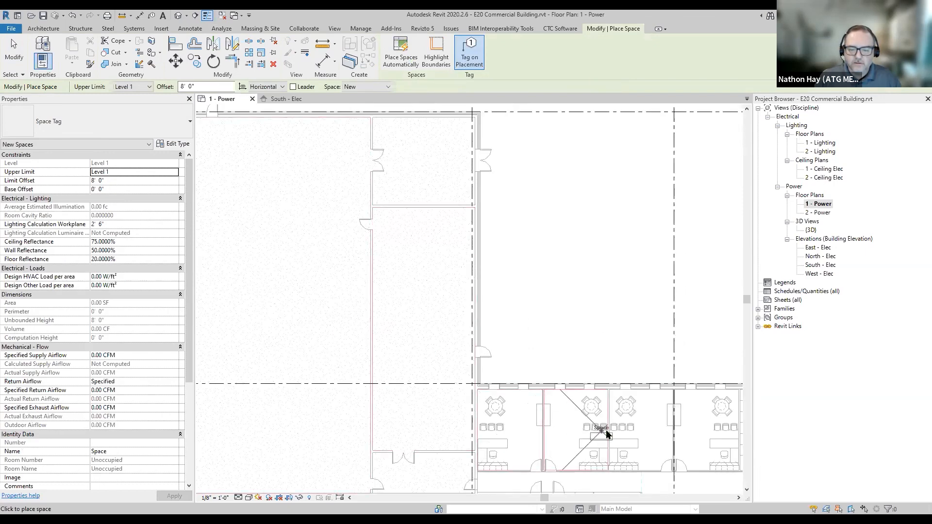
scroll(560, 255, down, 3)
click(398, 55)
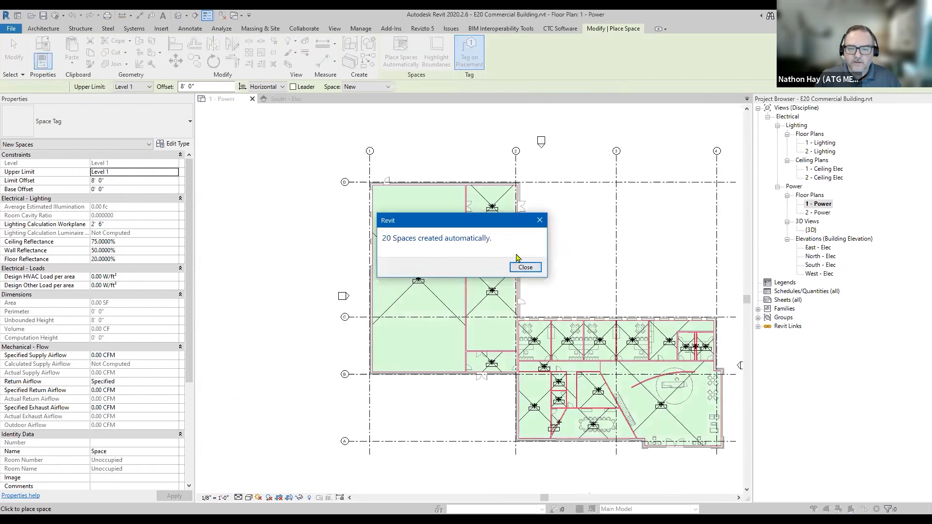
click(522, 268)
click(13, 52)
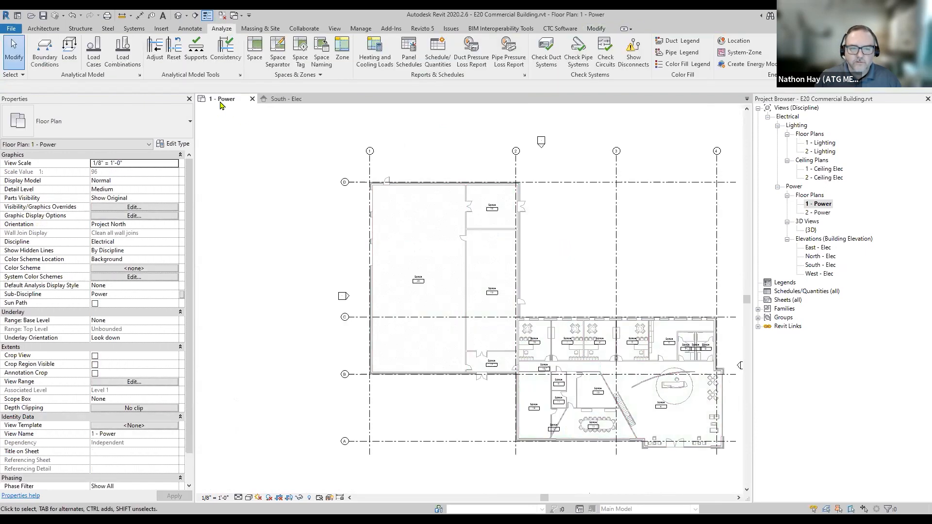
Name the spaces from the linked rooms with Space Naming, using Names and Numbers for all levels
middle_drag(576, 293, 511, 278)
scroll(492, 386, up, 5)
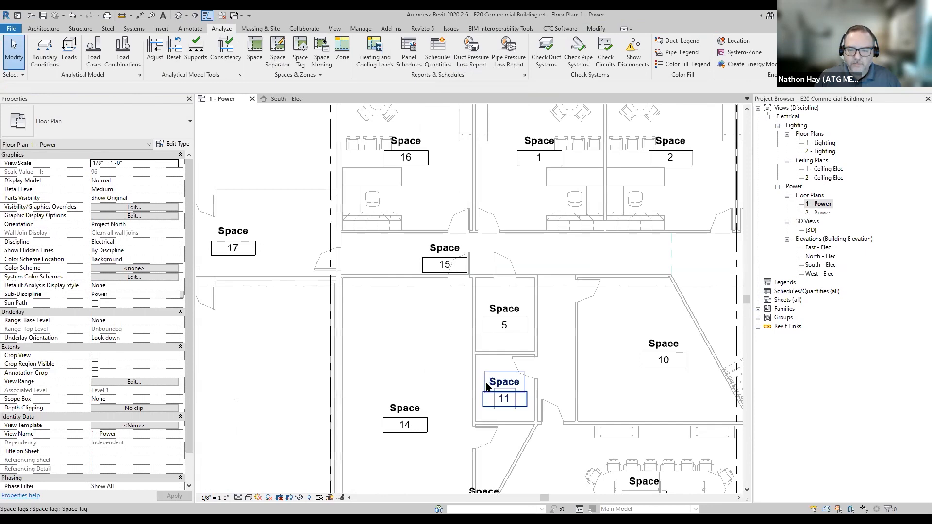
scroll(416, 336, down, 3)
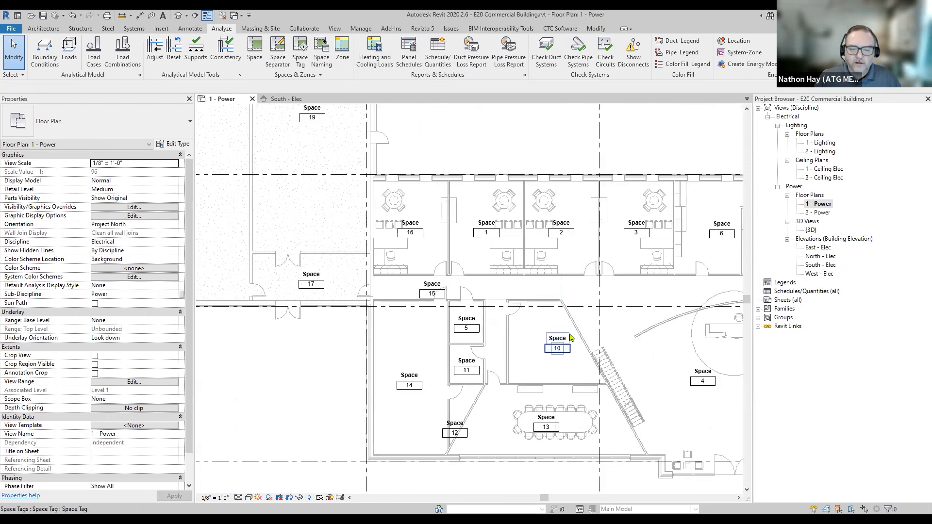
scroll(416, 337, down, 1)
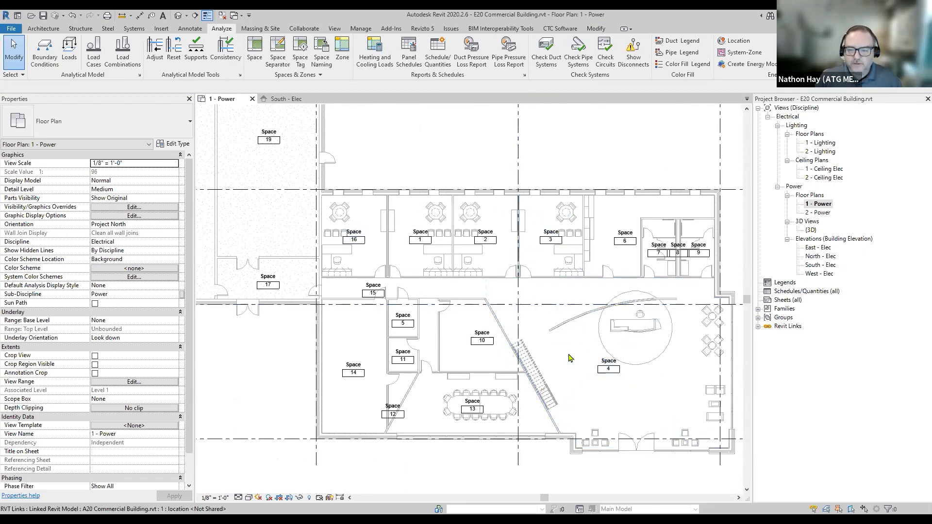
click(328, 65)
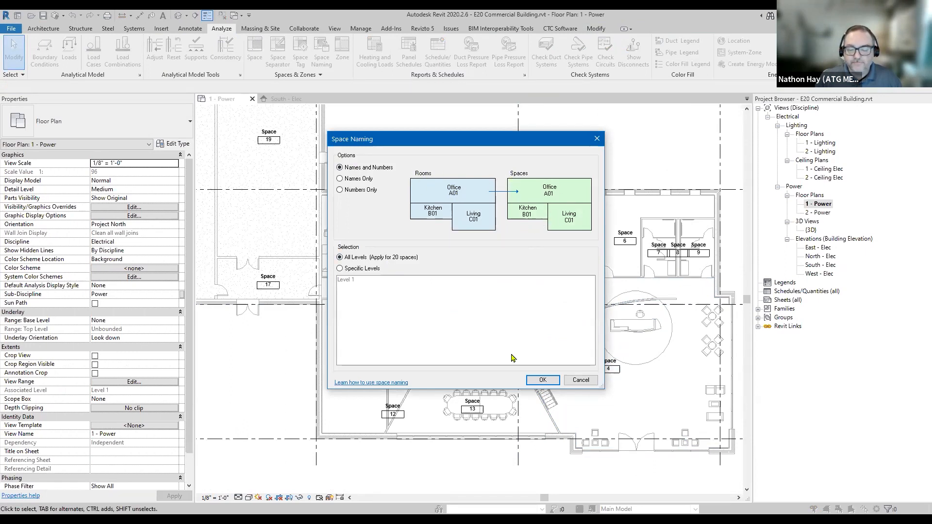
click(541, 380)
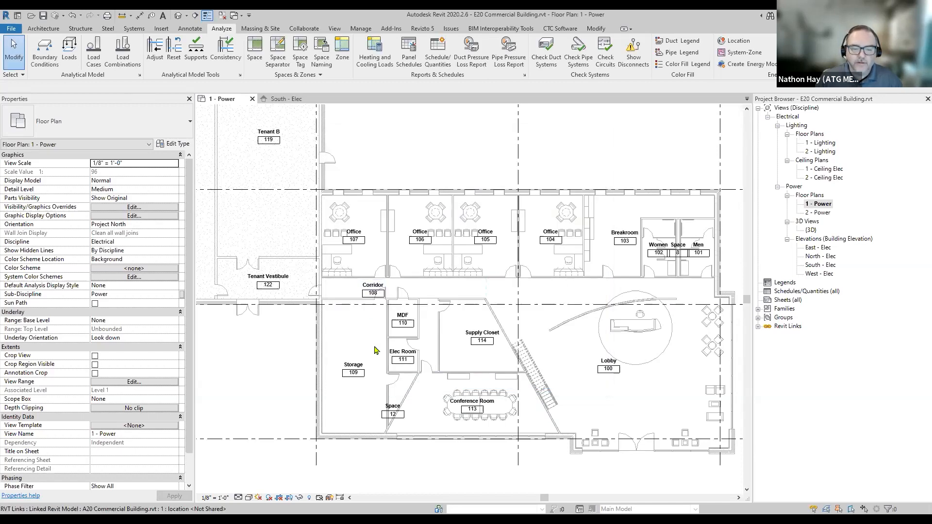
Examine the space names and numbers across the whole floor plan, including the tenant areas and the large tenant space's extents
scroll(379, 369, up, 3)
middle_drag(591, 401, 634, 387)
scroll(458, 370, down, 3)
middle_drag(313, 289, 460, 443)
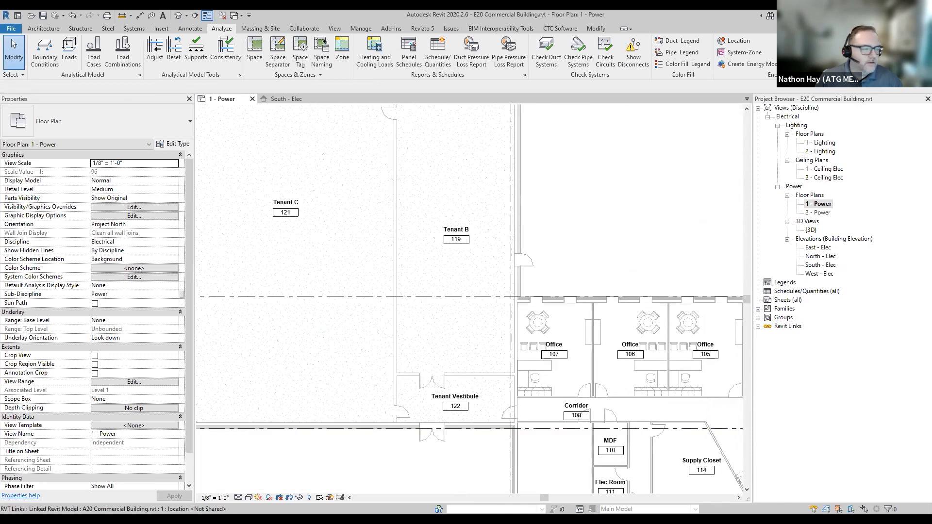
scroll(364, 300, down, 3)
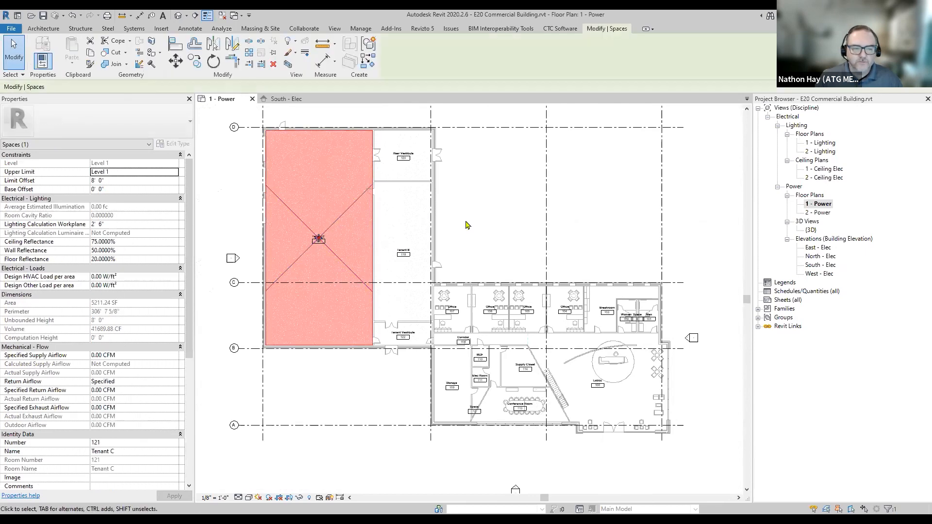
key(Escape)
middle_drag(467, 225, 466, 253)
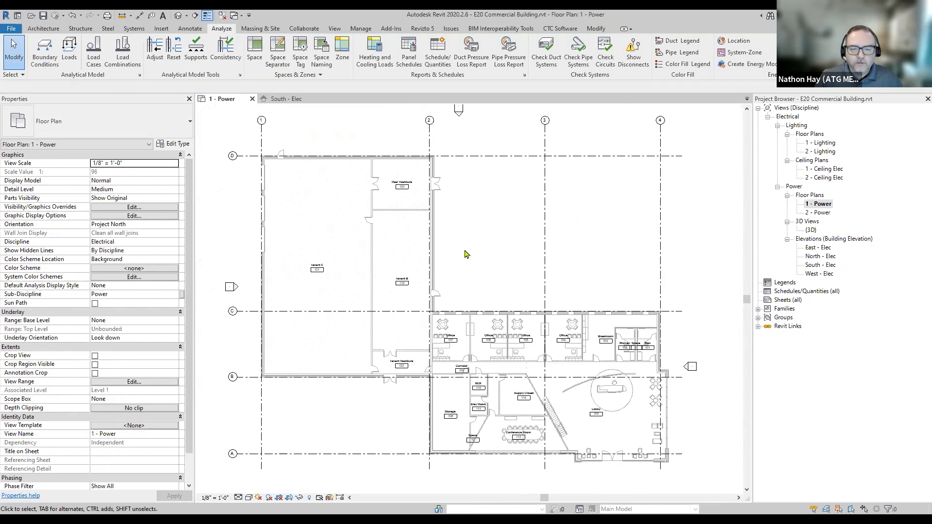
scroll(466, 254, down, 1)
scroll(396, 290, down, 1)
scroll(395, 290, up, 1)
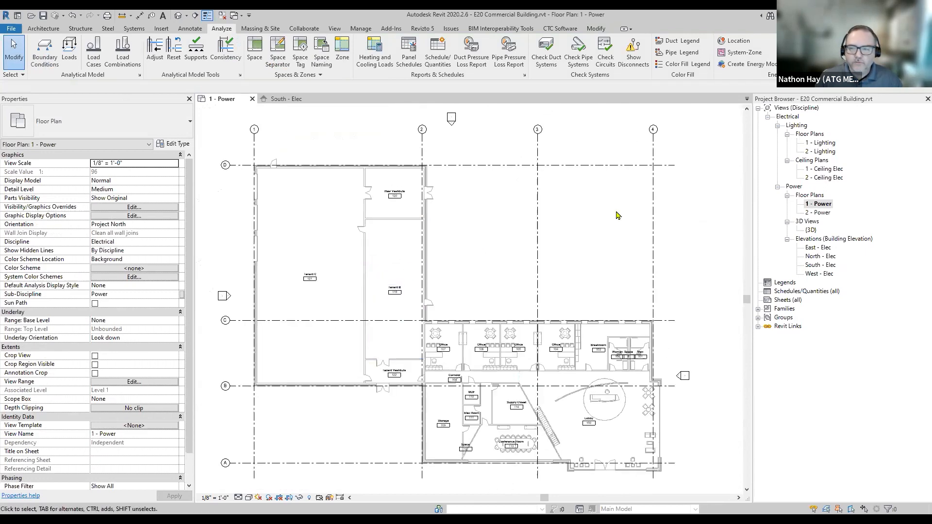
Examine the shared properties of the power floor plans and of the lighting floor and ceiling plans
click(824, 143)
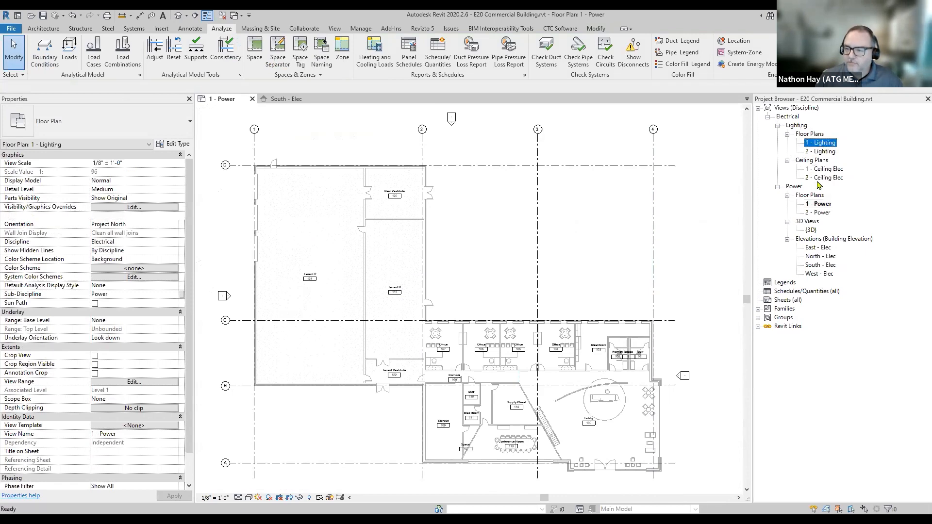
ctrl+click(818, 213)
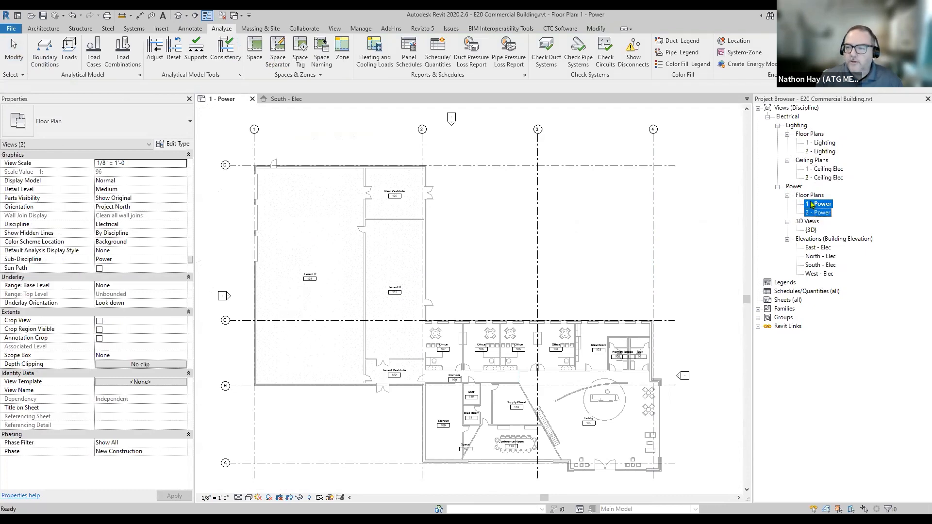
click(819, 177)
shift+click(821, 144)
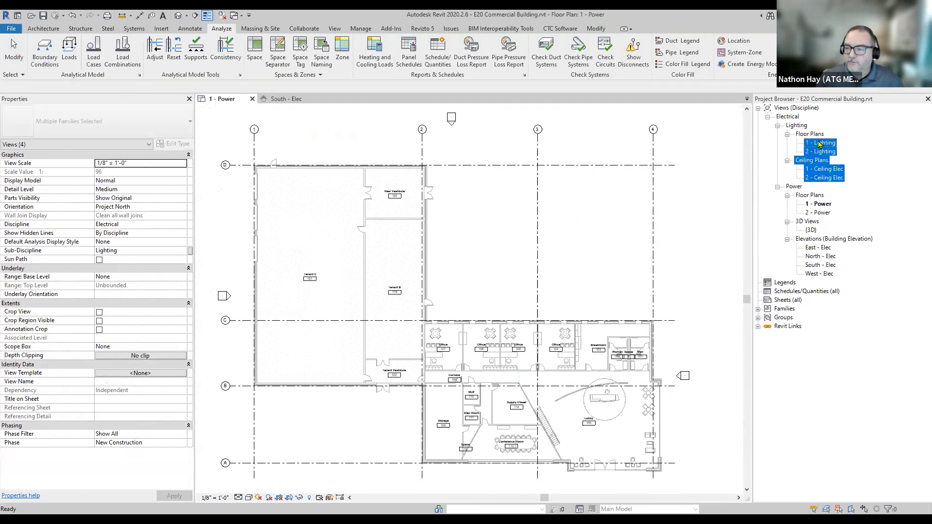
click(821, 145)
ctrl+click(825, 152)
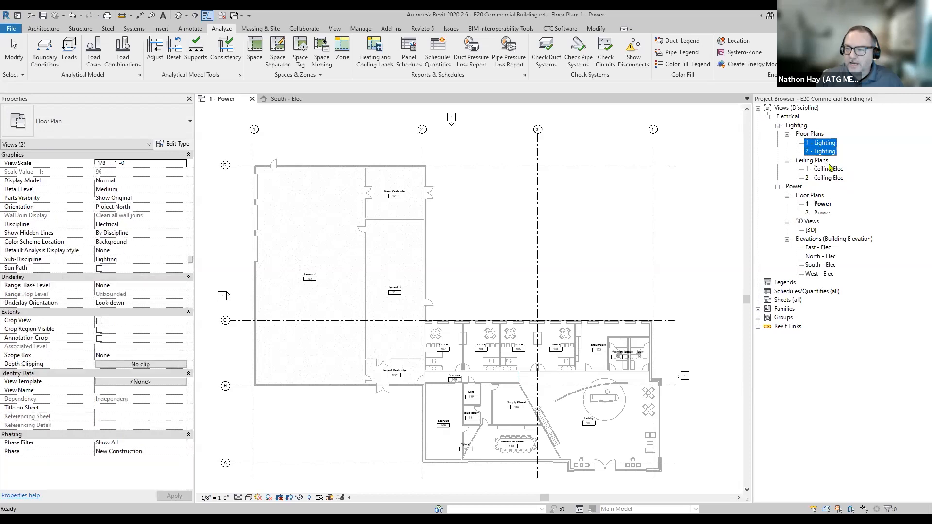
ctrl+click(829, 170)
ctrl+click(828, 178)
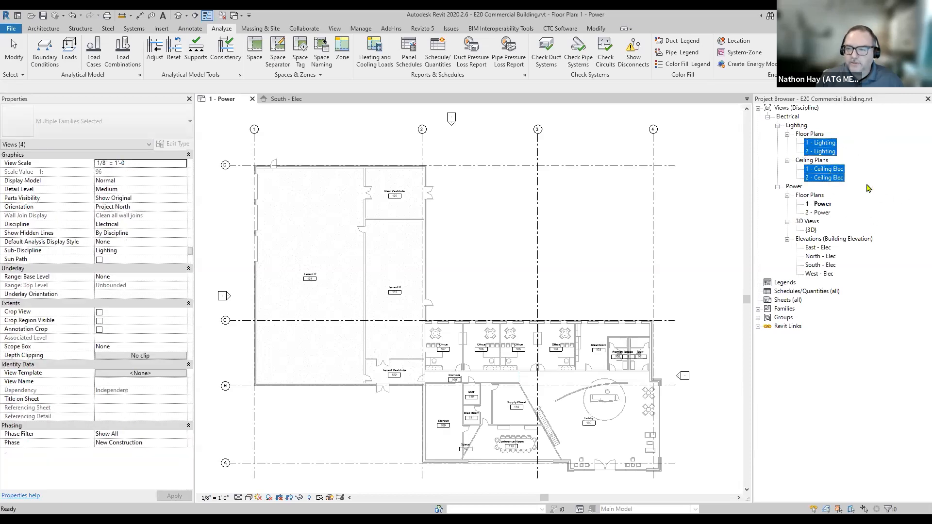
Delete the floor plans 1 - Lighting and 2 - Lighting from the project
click(824, 143)
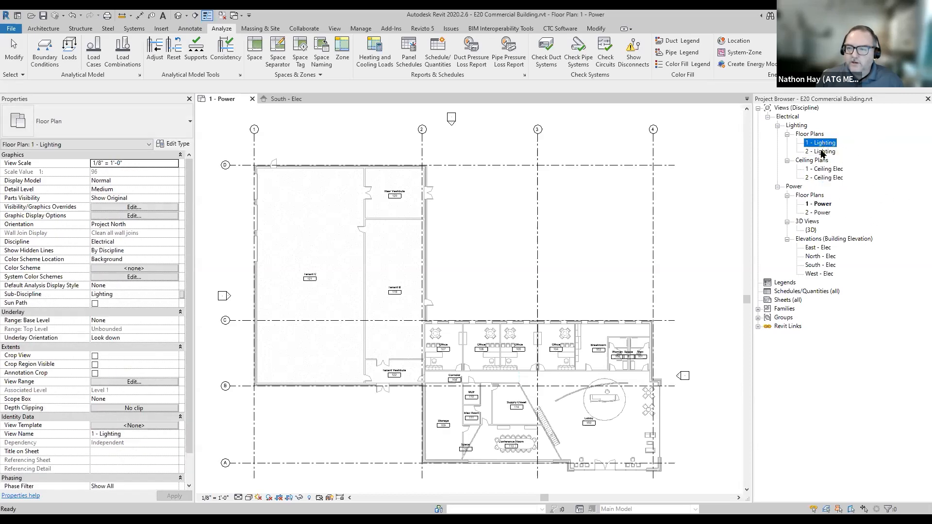
ctrl+click(822, 152)
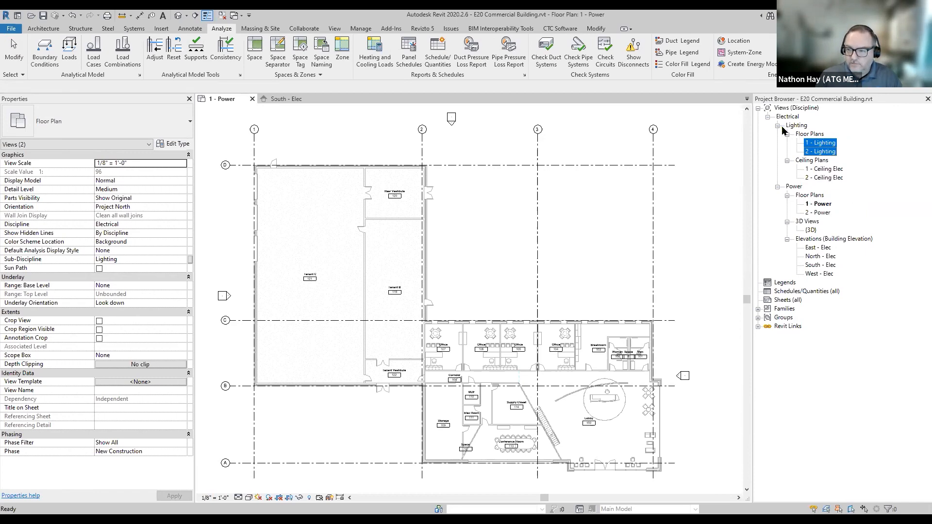
key(Delete)
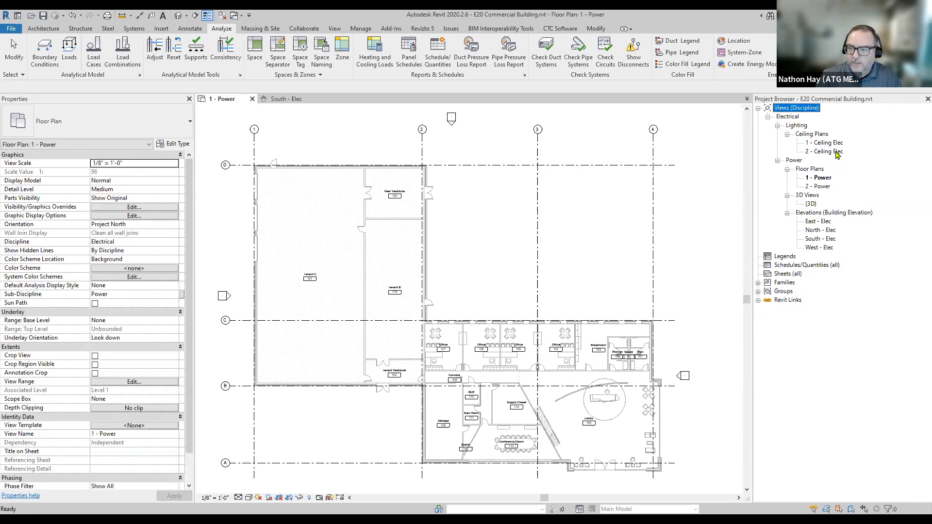
click(802, 135)
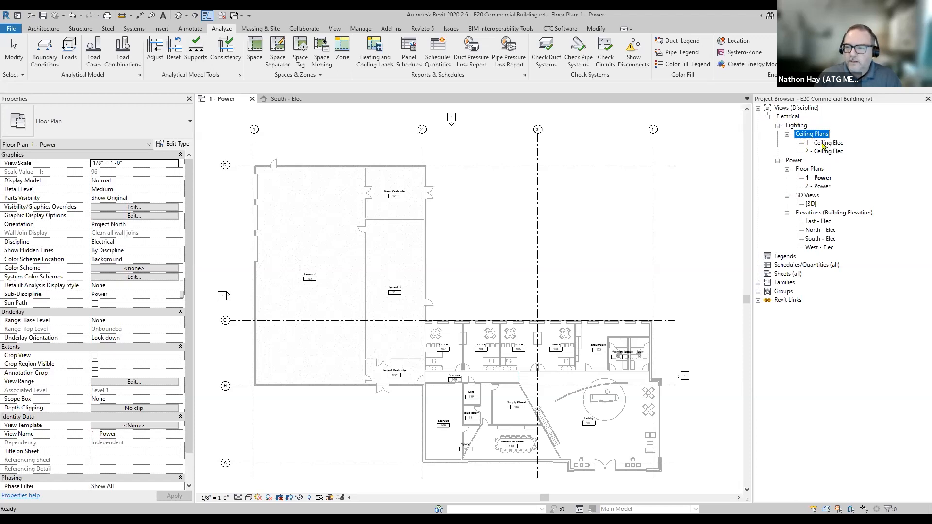
click(824, 143)
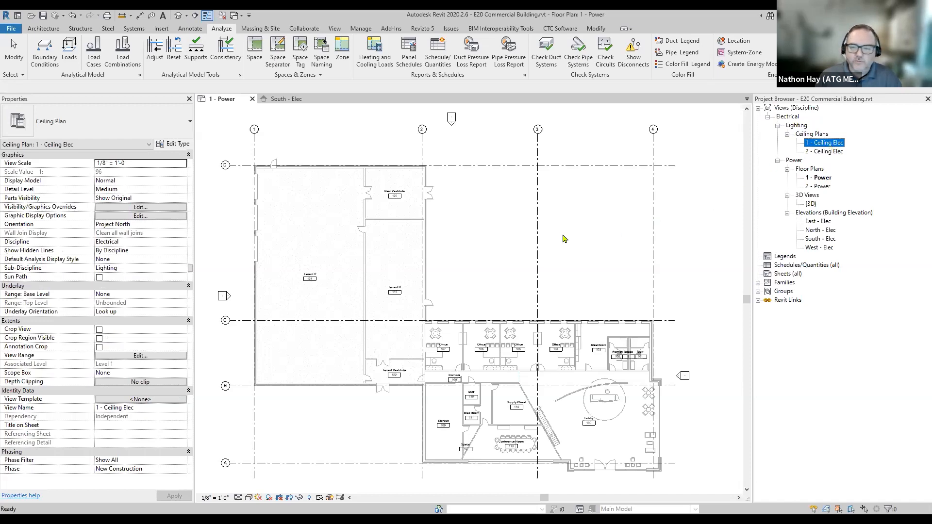
click(713, 224)
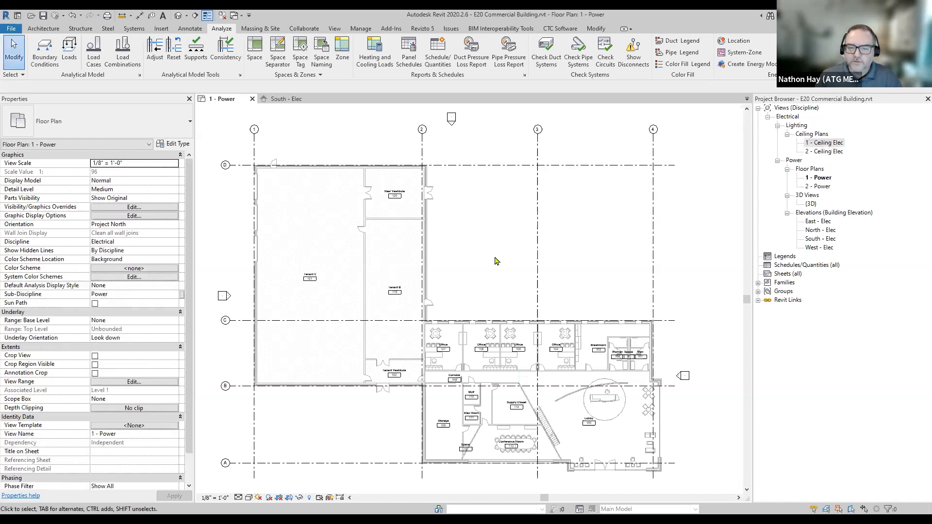
click(822, 144)
click(526, 244)
Copy all space tags visible in the 1 - Power floor plan and paste them aligned into the 1 - Ceiling Elec reflected ceiling plan
scroll(394, 196, up, 5)
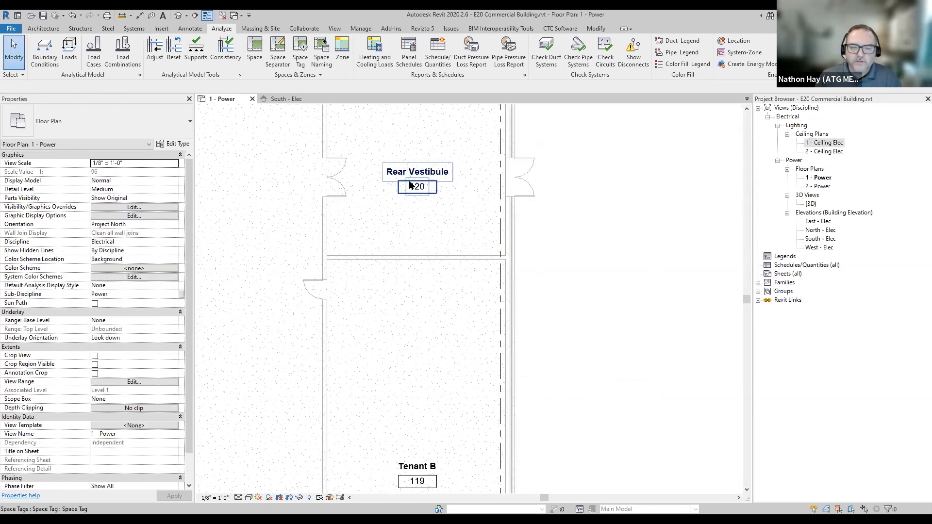
click(394, 195)
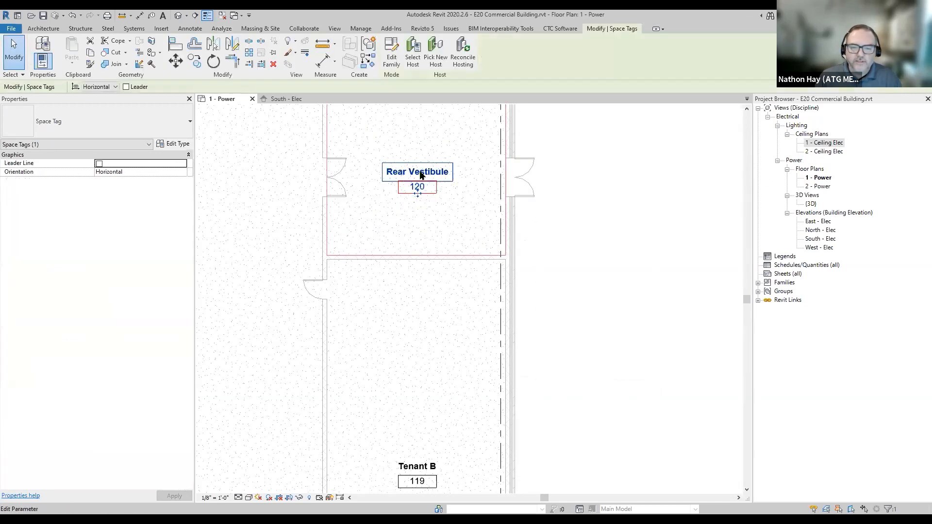
key(Escape)
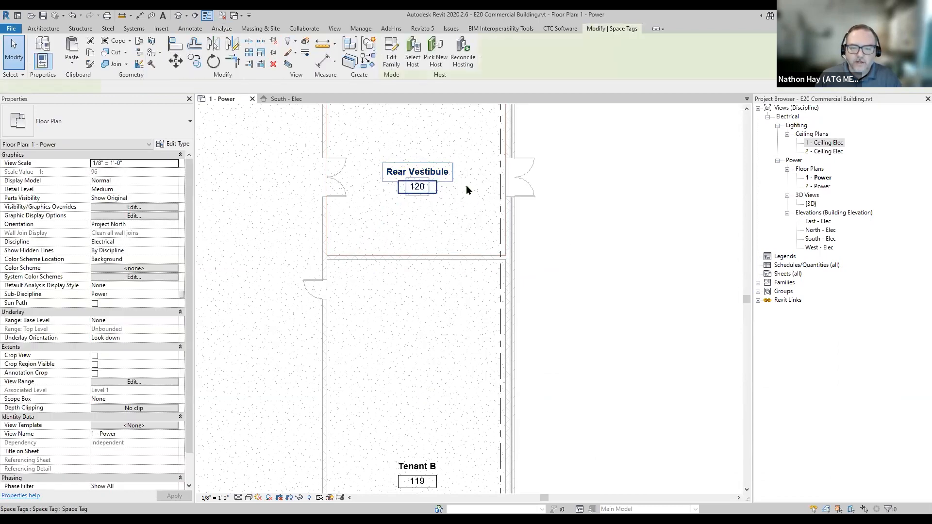
right_click(414, 177)
mouse_move(507, 291)
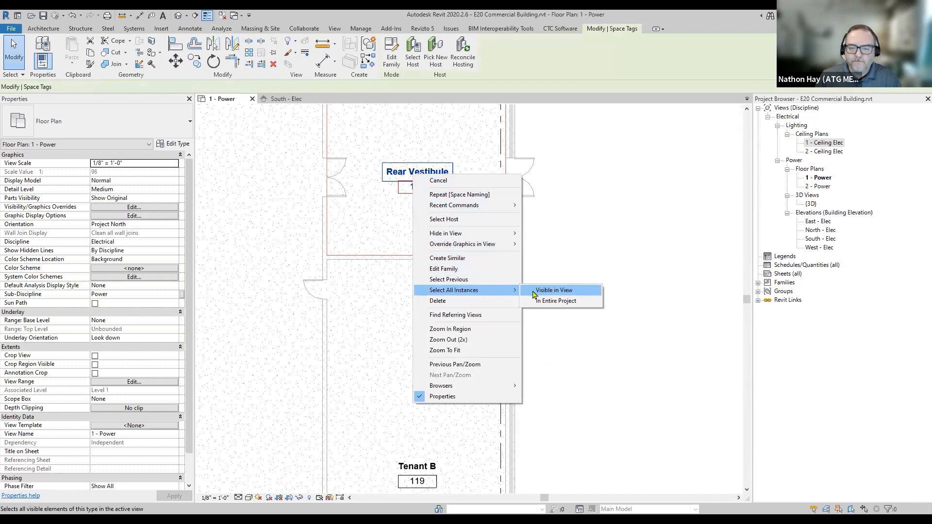
click(534, 292)
scroll(532, 294, down, 4)
middle_drag(596, 366, 482, 244)
scroll(489, 353, up, 3)
scroll(482, 283, down, 1)
scroll(482, 286, down, 2)
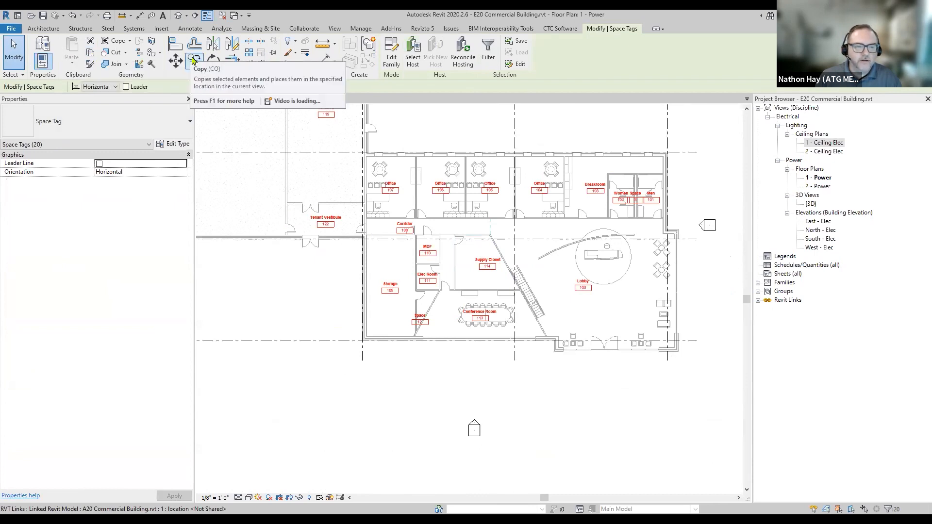
click(91, 54)
click(68, 64)
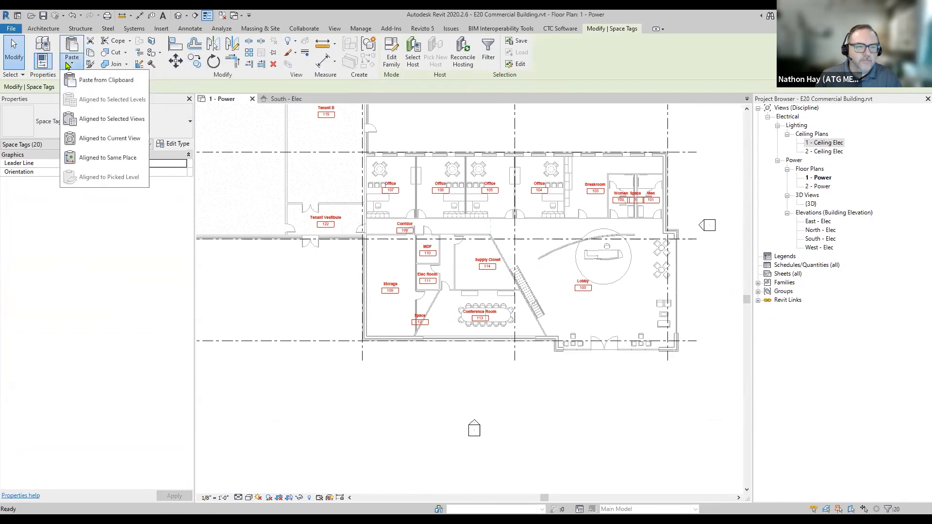
click(113, 119)
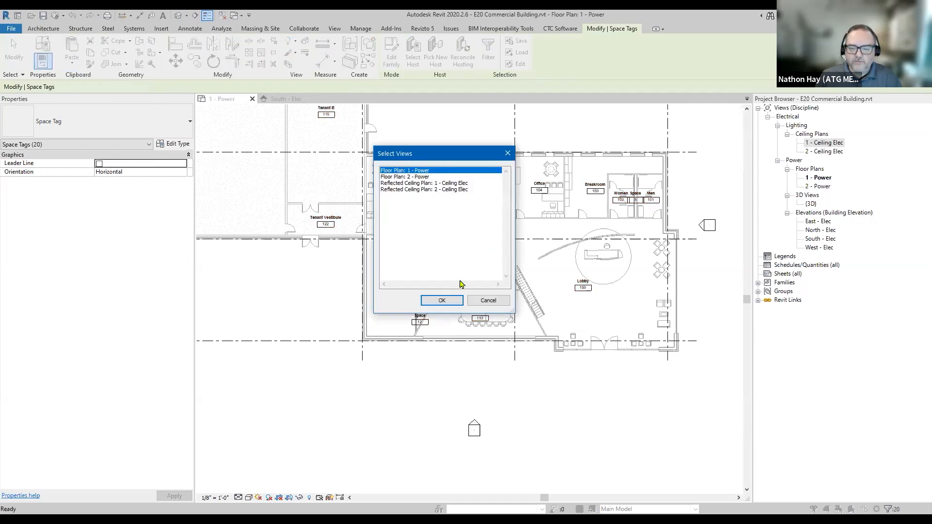
click(448, 183)
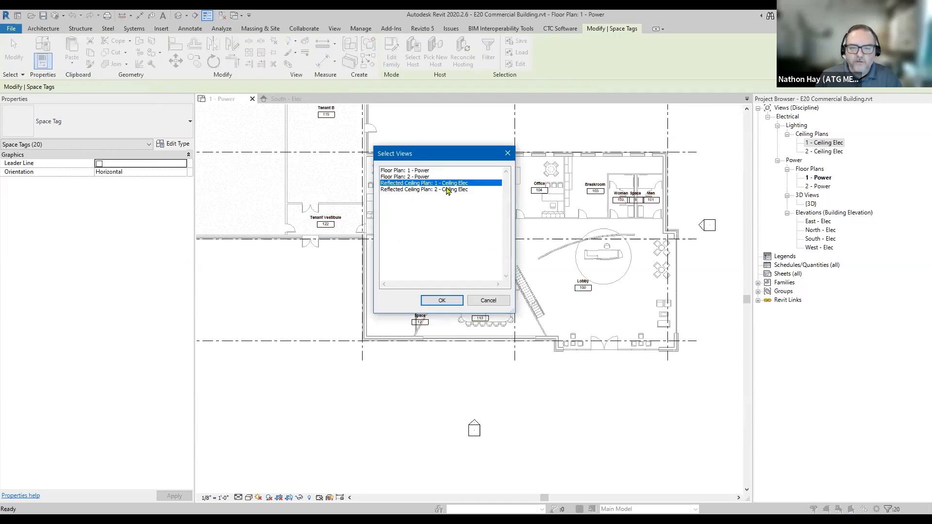
click(442, 300)
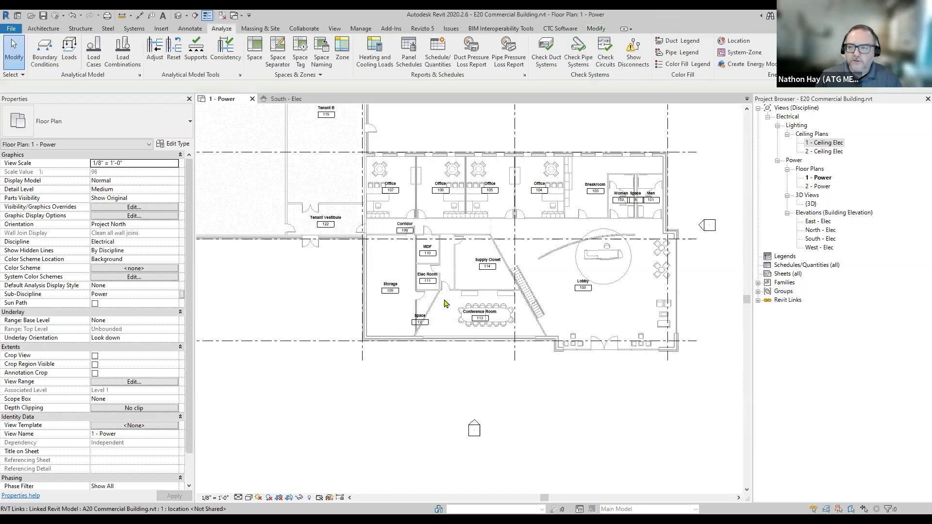
Open the 1 - Ceiling Elec reflected ceiling plan and check the pasted space tags across the rooms
double_click(825, 142)
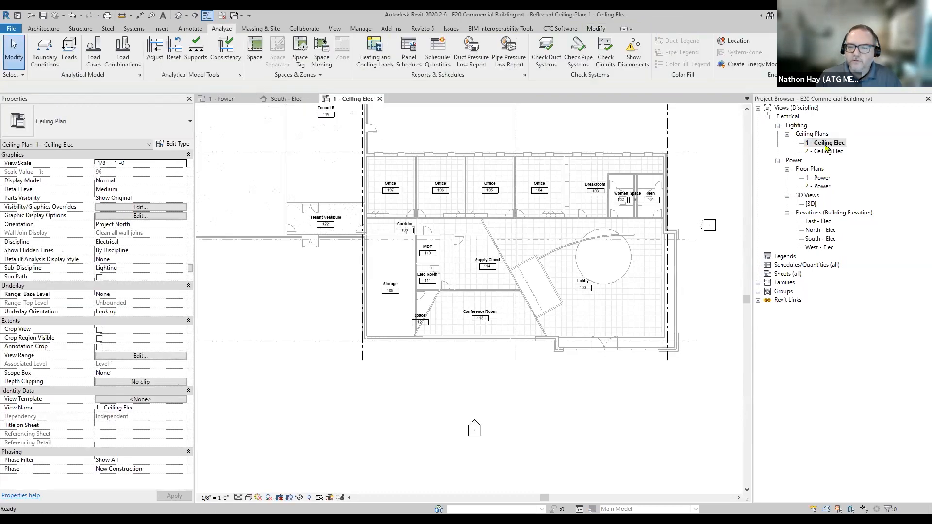
mouse_move(315, 264)
middle_down()
mouse_move(381, 389)
mouse_move(271, 285)
middle_up()
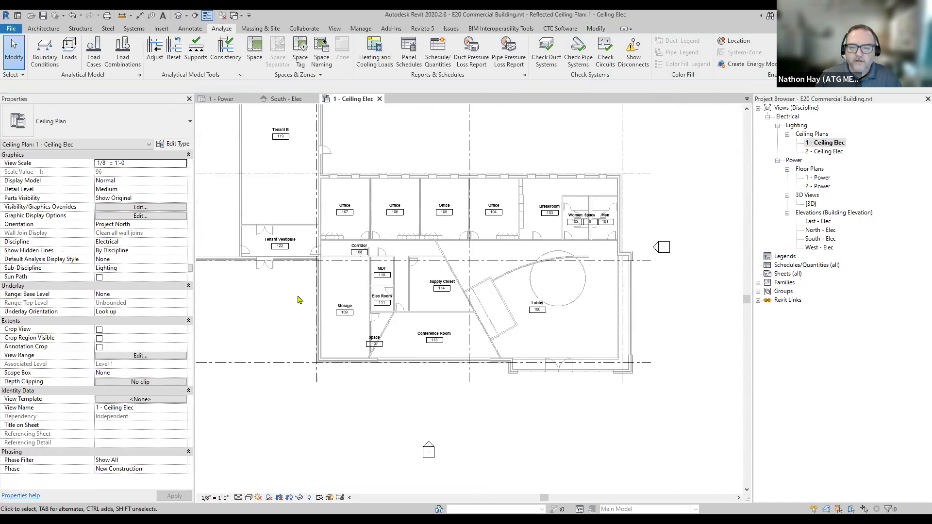
scroll(467, 325, up, 2)
middle_drag(567, 332, 572, 377)
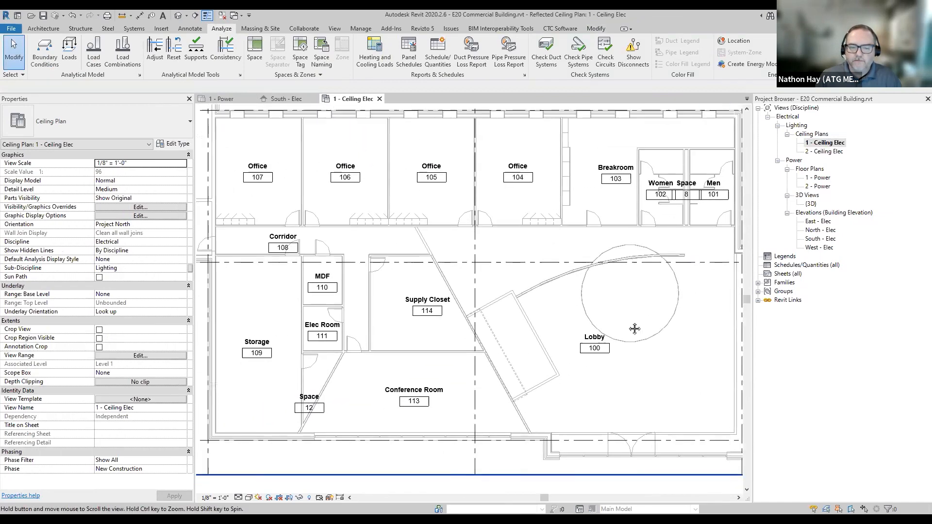
scroll(500, 274, down, 2)
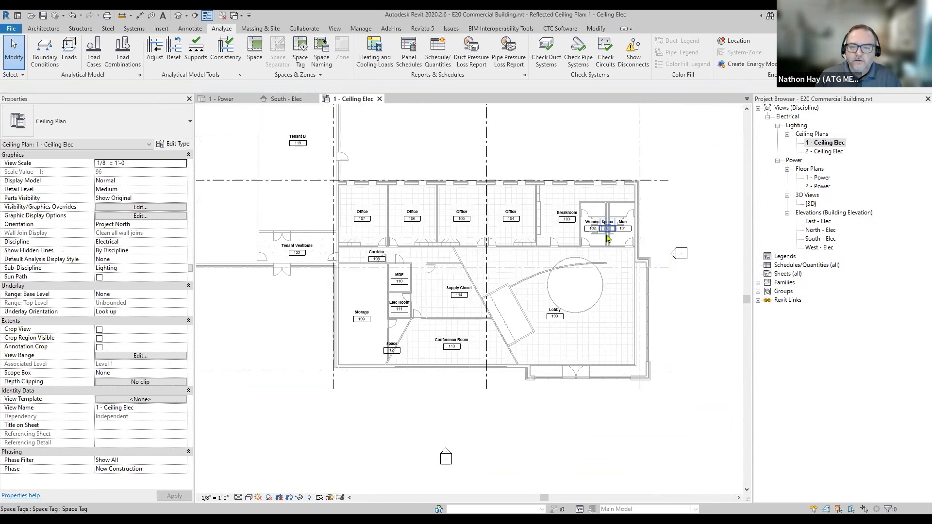
Inspect the generically named spaces 8, between the restrooms, and 12, beside the Storage room
scroll(606, 227, up, 6)
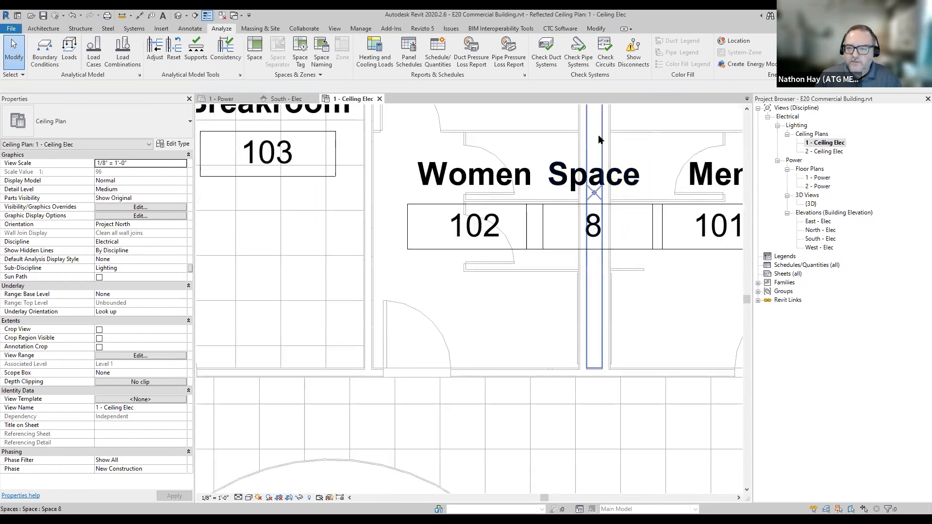
click(598, 135)
scroll(607, 192, down, 4)
middle_drag(323, 296, 651, 144)
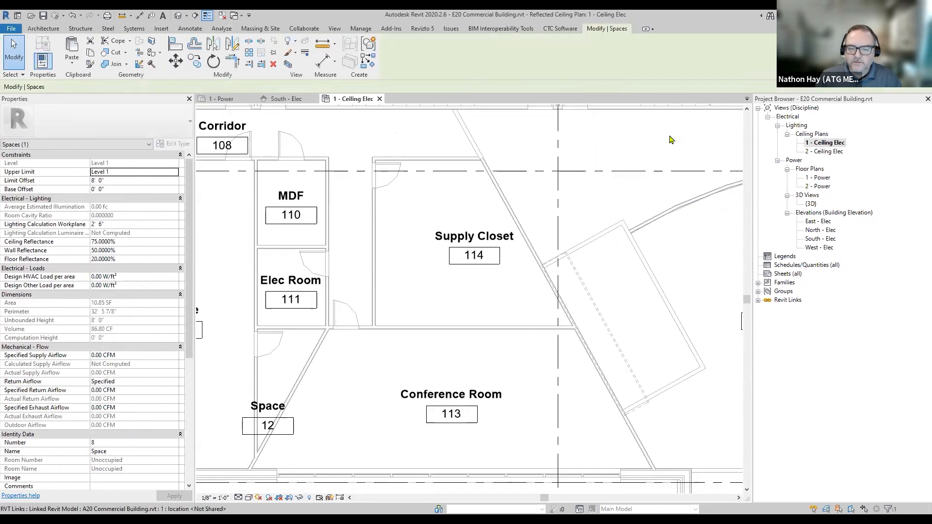
key(Escape)
scroll(307, 362, up, 1)
middle_drag(307, 362, 431, 260)
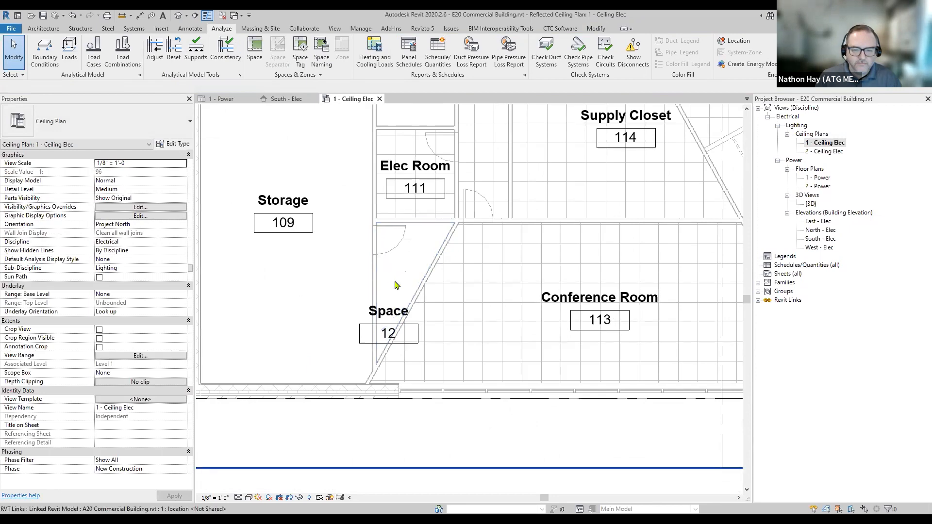
click(394, 286)
key(Escape)
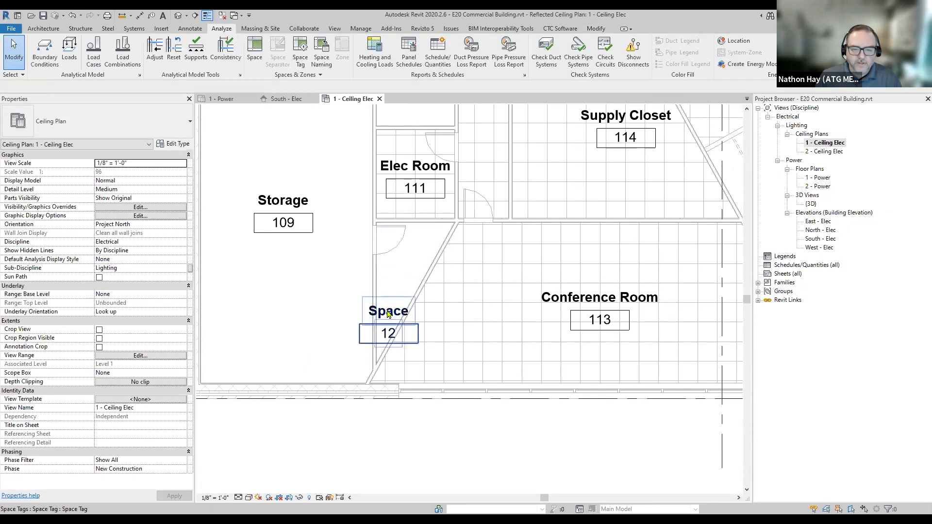
scroll(334, 281, down, 2)
middle_drag(314, 253, 396, 333)
scroll(355, 320, down, 2)
Create a building component schedule named Space Schedule for the Spaces category in the New Construction phase
click(795, 268)
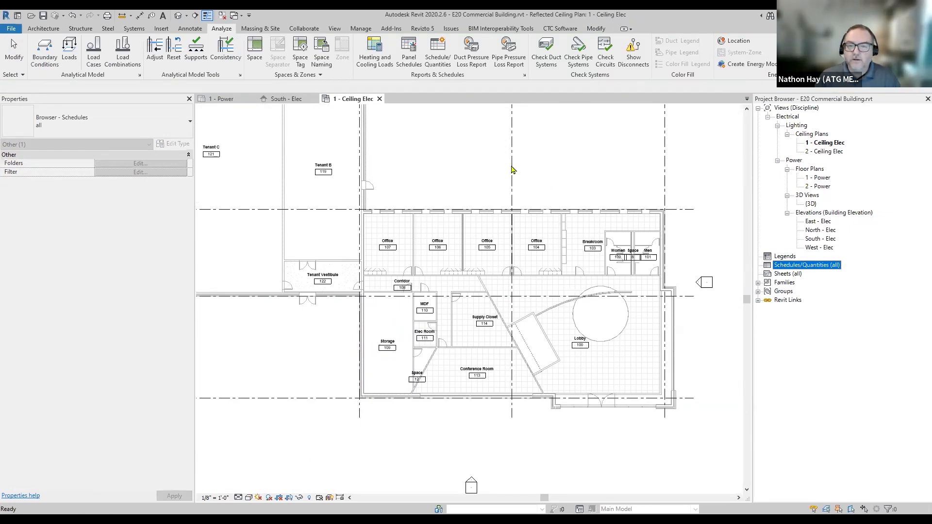
click(467, 172)
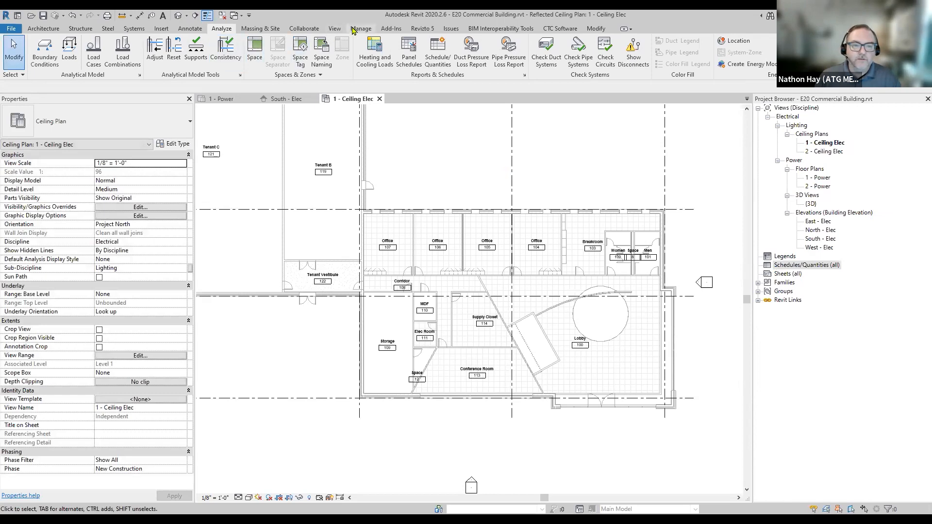
click(335, 29)
click(528, 59)
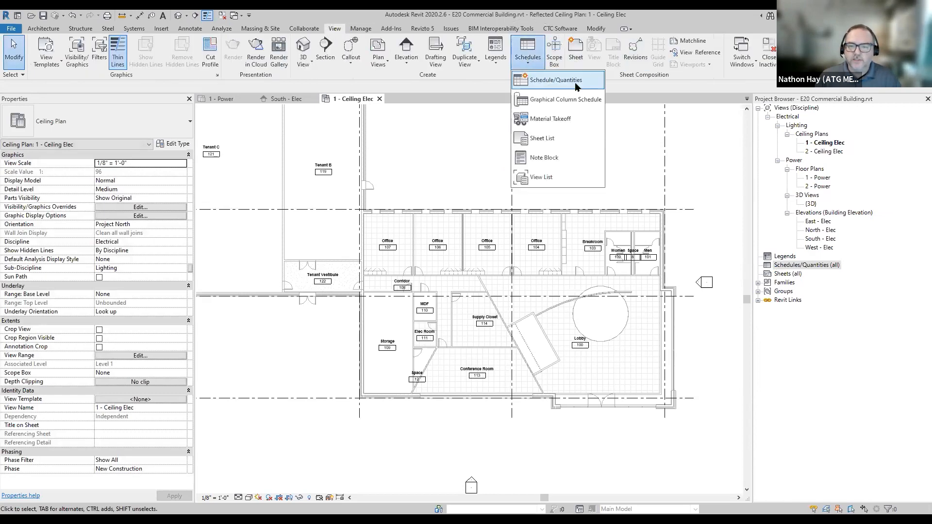
click(588, 83)
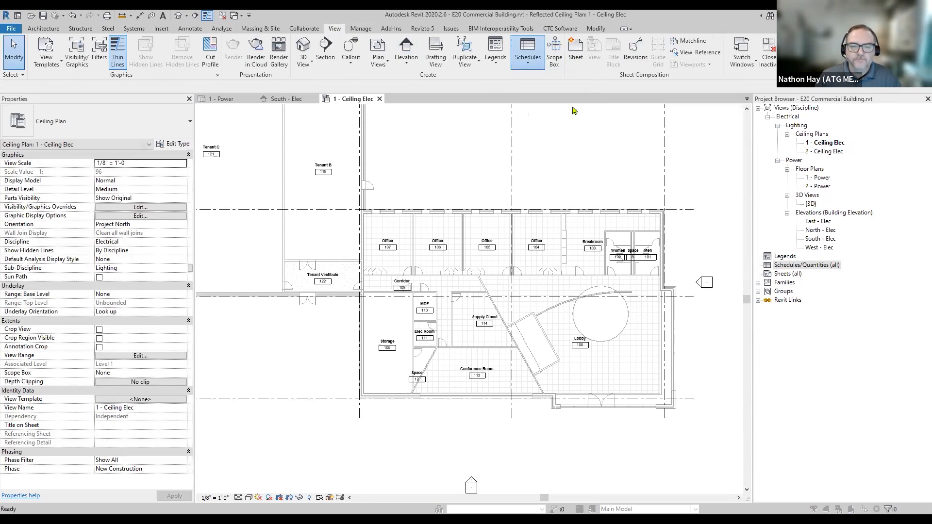
click(396, 266)
key(s)
key(s)
key(s)
scroll(396, 298, down, 1)
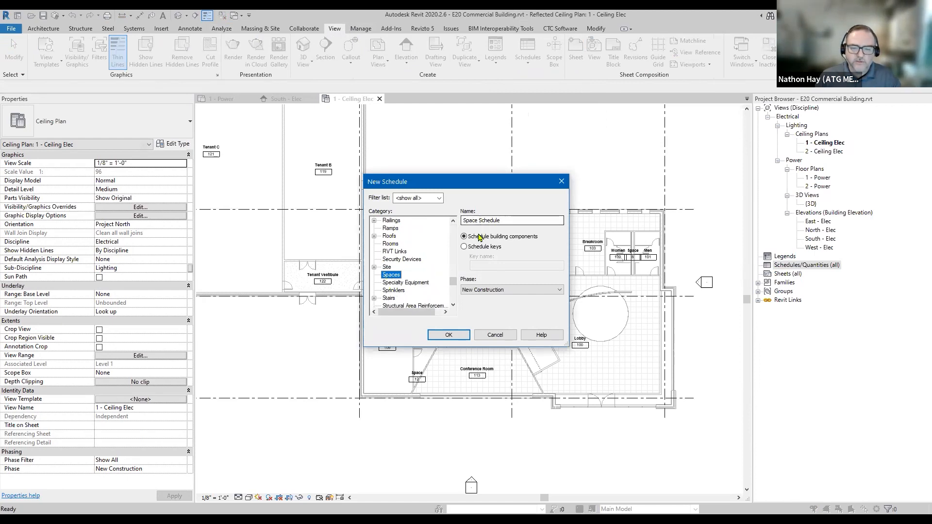
click(448, 337)
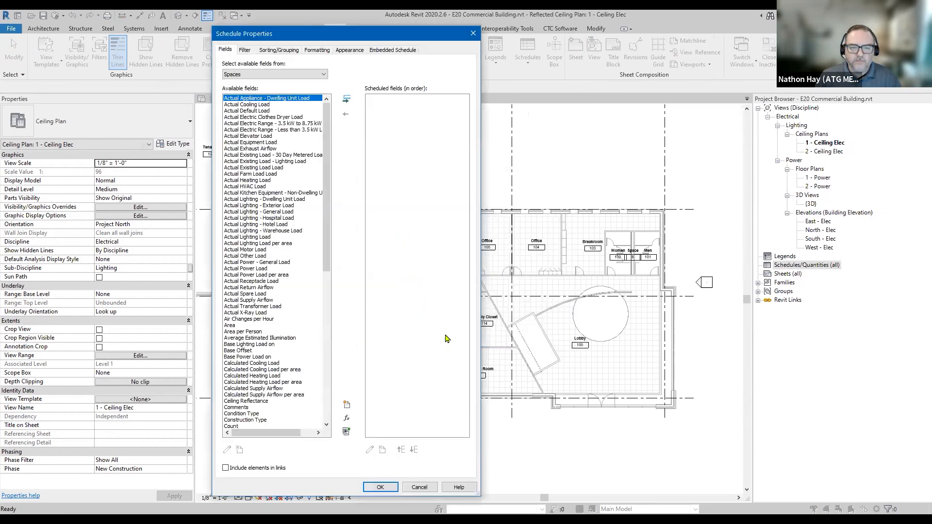
Add the Level, Name and Number fields to the space schedule
click(260, 306)
scroll(259, 307, down, 2)
scroll(260, 307, down, 10)
click(244, 256)
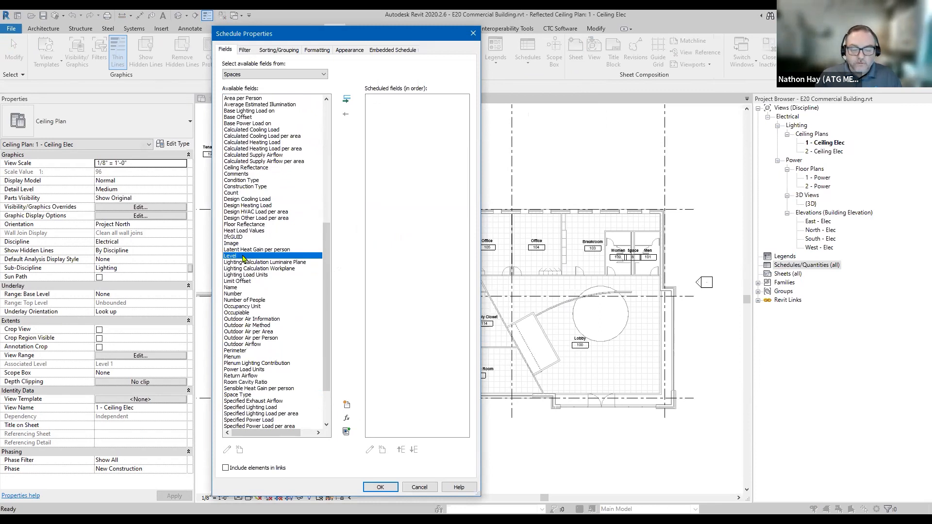
ctrl+click(245, 288)
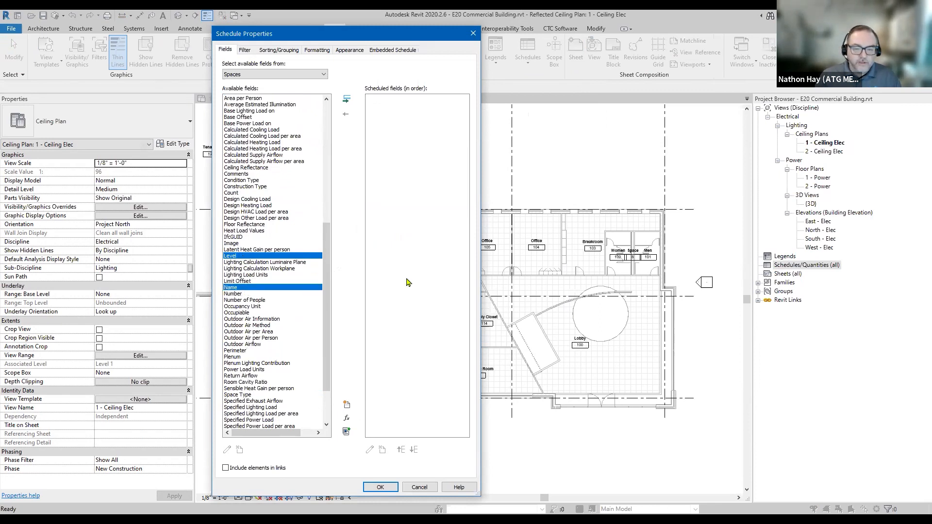
ctrl+click(247, 293)
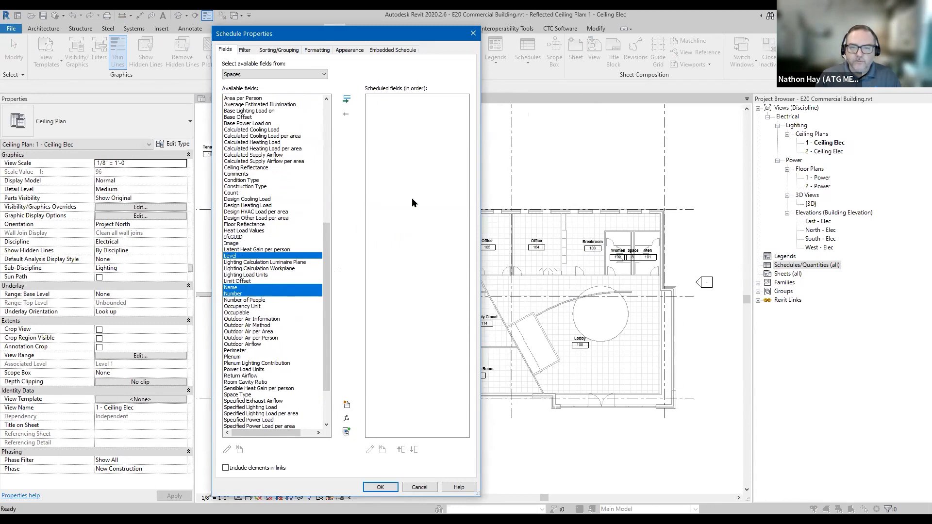
click(346, 99)
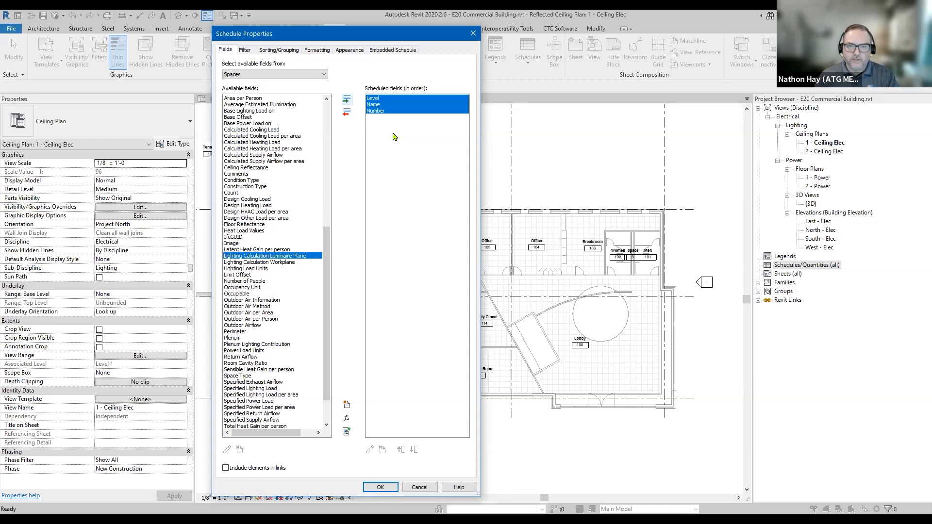
Sort the schedule by Level with a header, then by Number, and create it
click(279, 50)
click(295, 65)
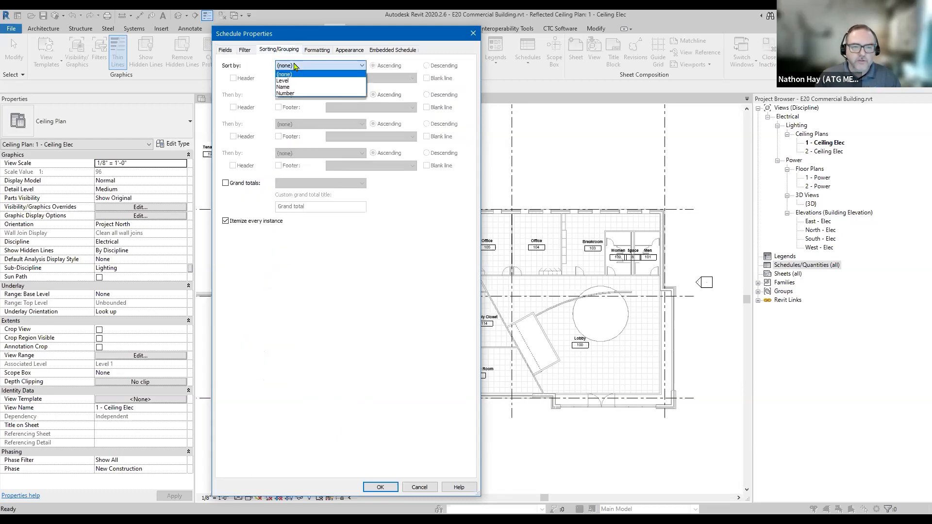
click(283, 72)
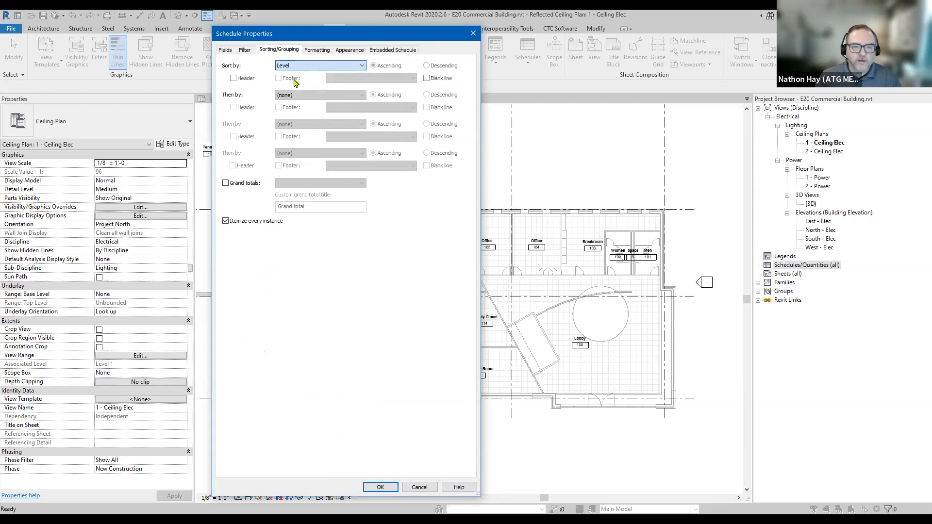
click(233, 78)
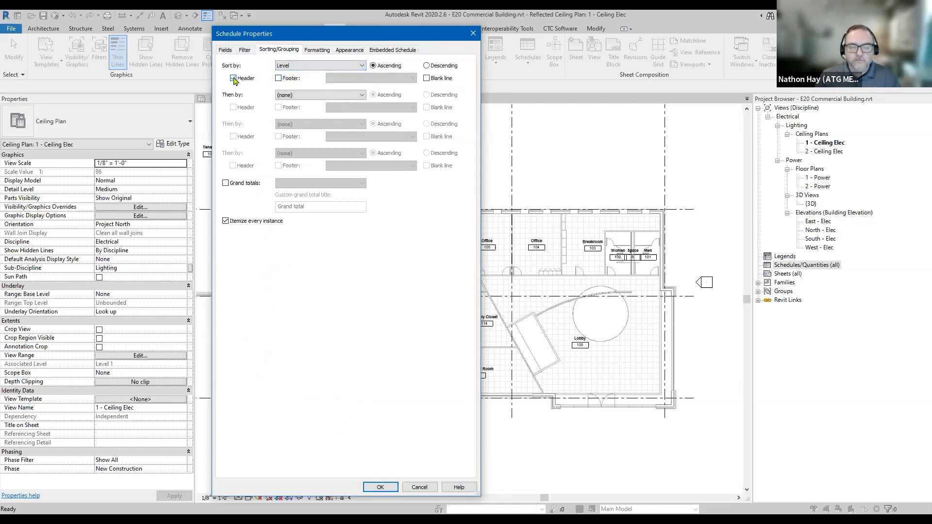
click(292, 96)
click(294, 123)
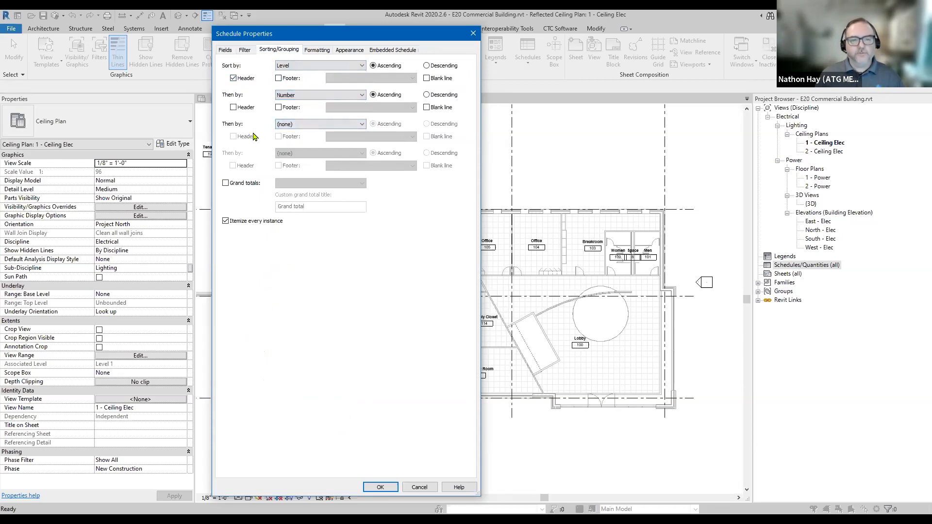
click(382, 489)
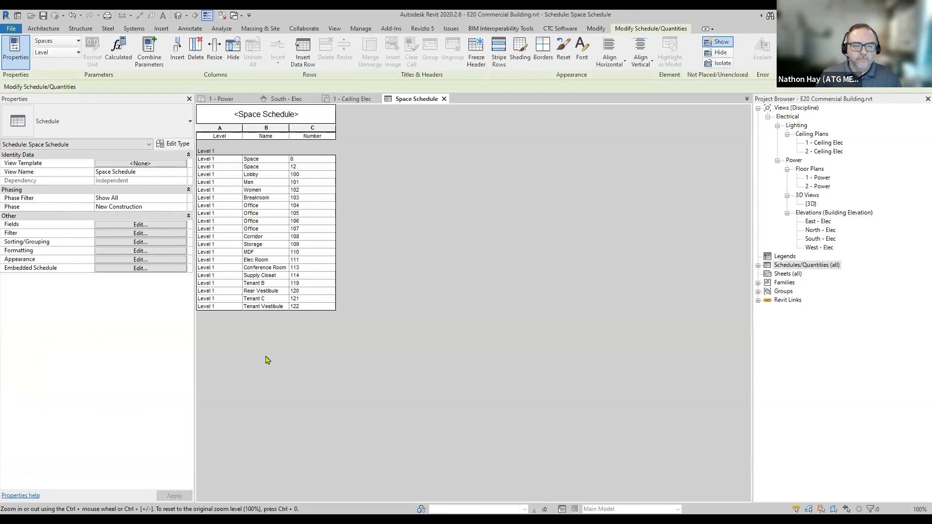
Rename space 104 to Office A and space 105 to Office B in the space schedule
ctrl+scroll(267, 360, up, 5)
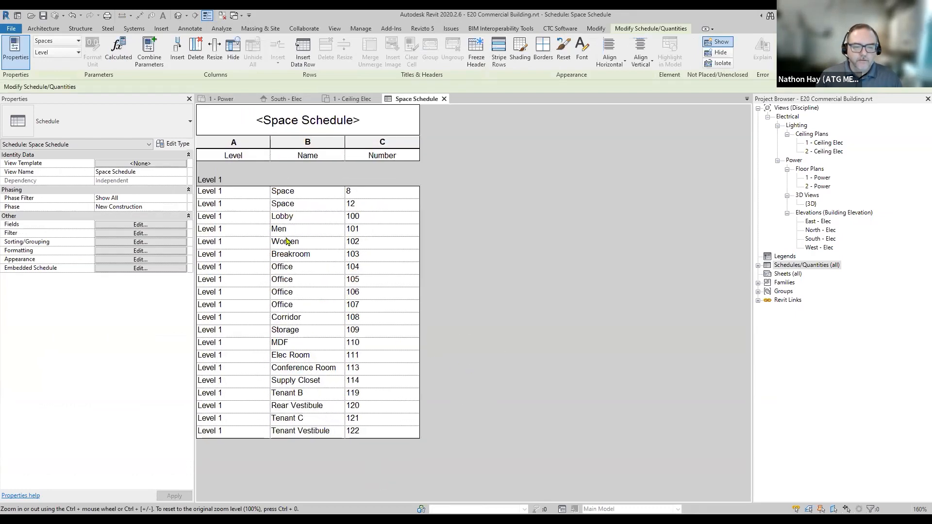
click(306, 272)
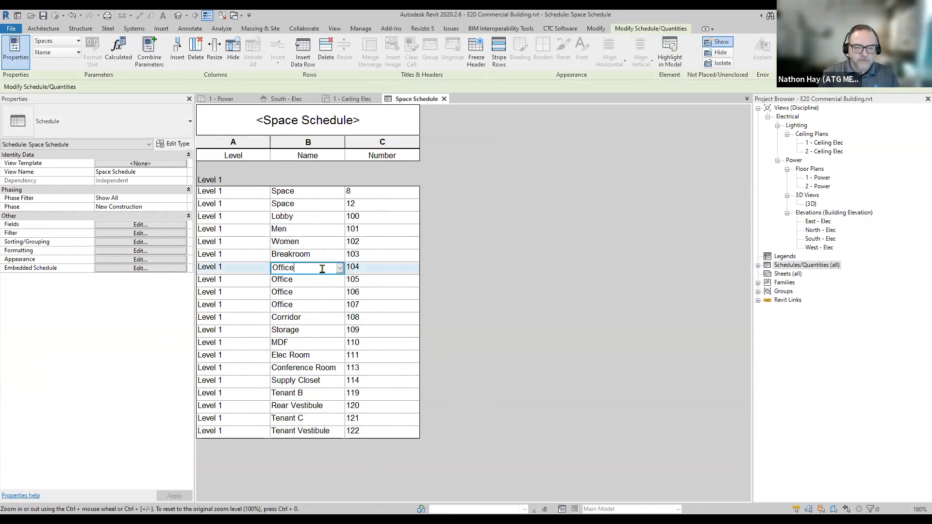
text(A)
click(315, 281)
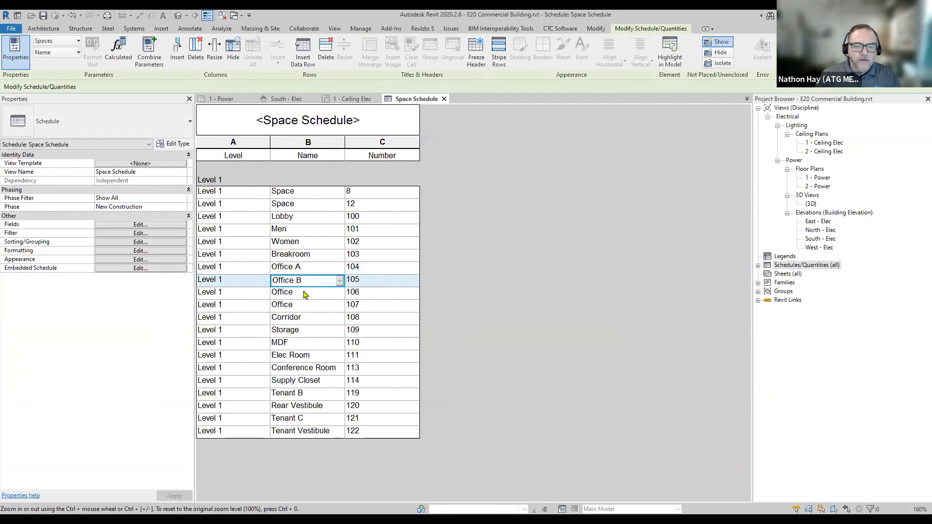
Highlight space 8 from the schedule in the 1 - Power floor plan and delete it from between the restrooms
click(311, 194)
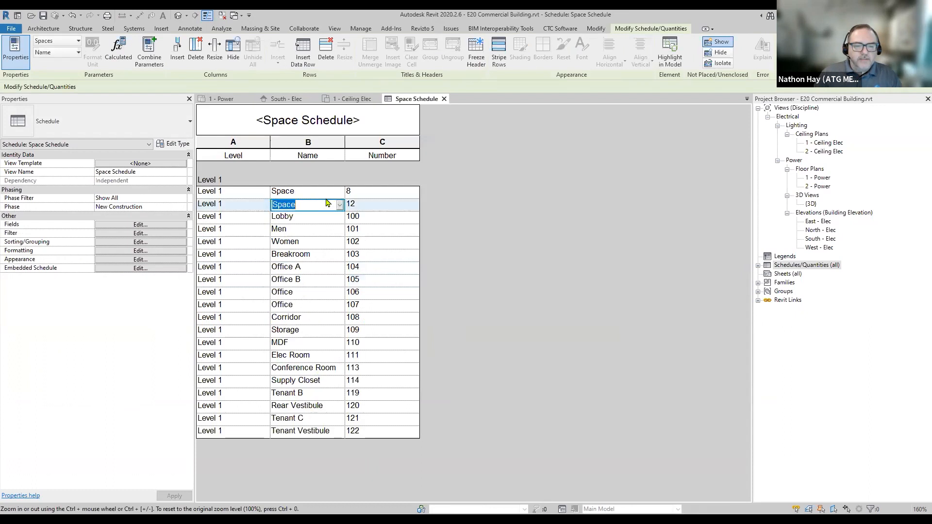
click(321, 194)
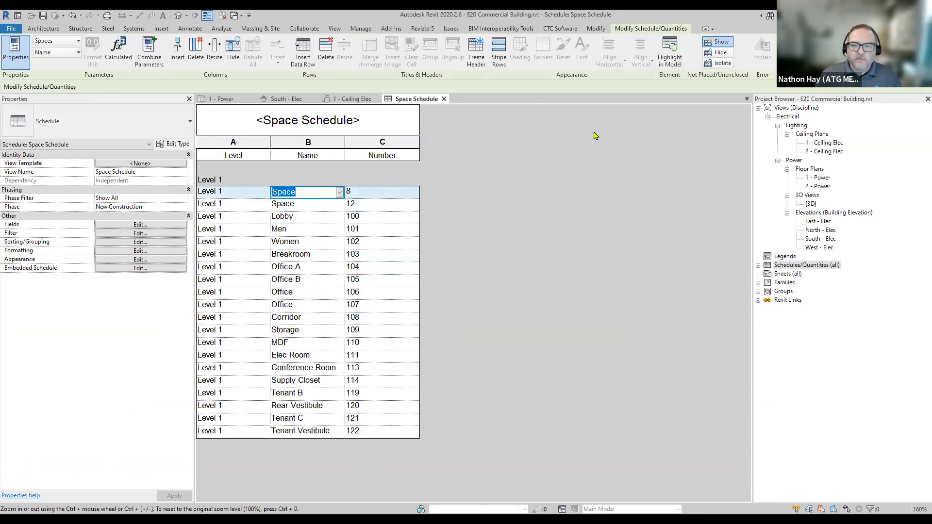
click(659, 63)
click(284, 203)
click(259, 196)
click(332, 189)
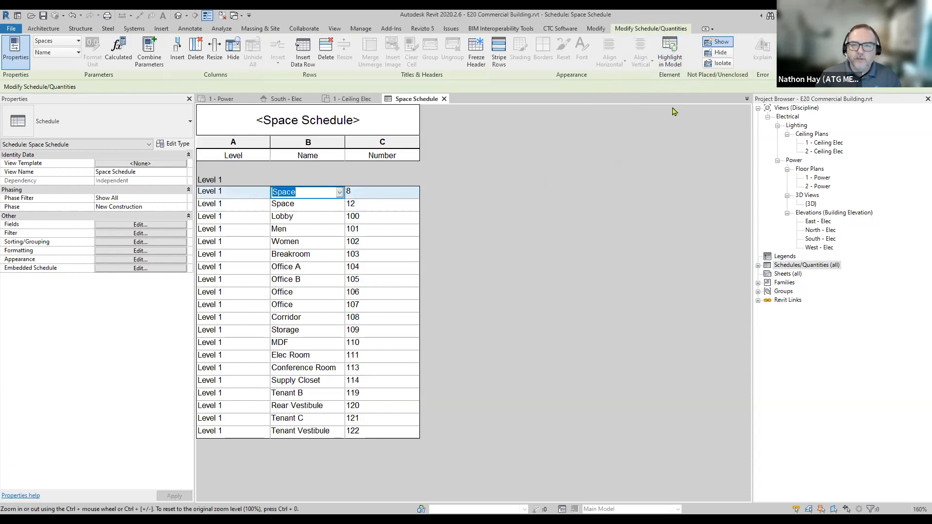
click(669, 57)
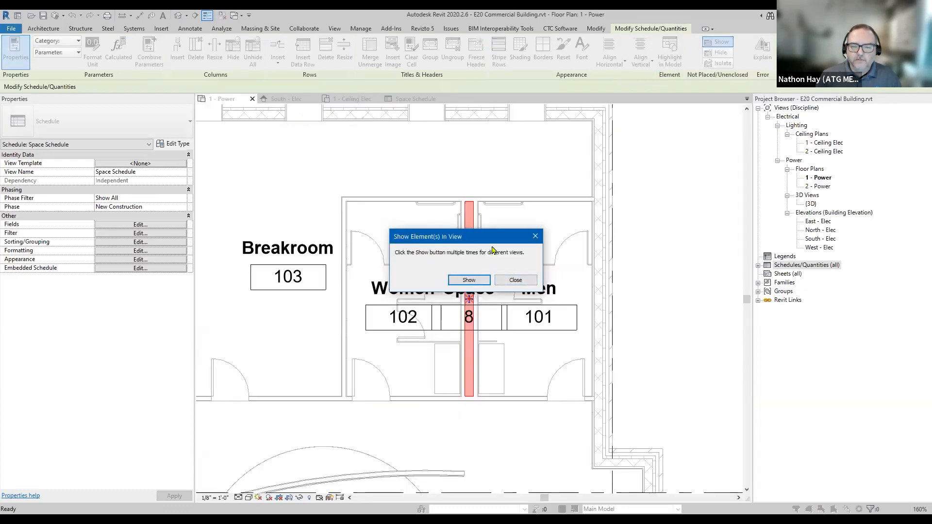
click(514, 280)
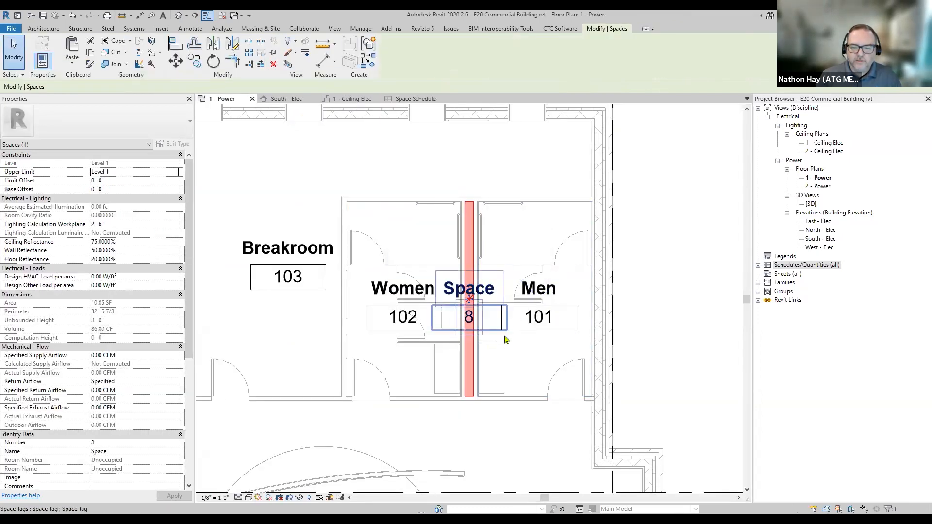
click(513, 268)
click(467, 254)
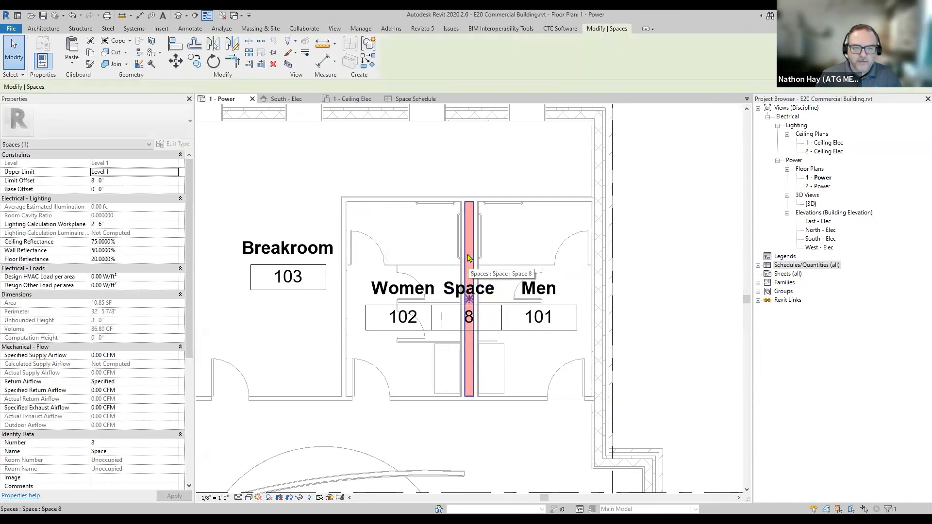
click(272, 68)
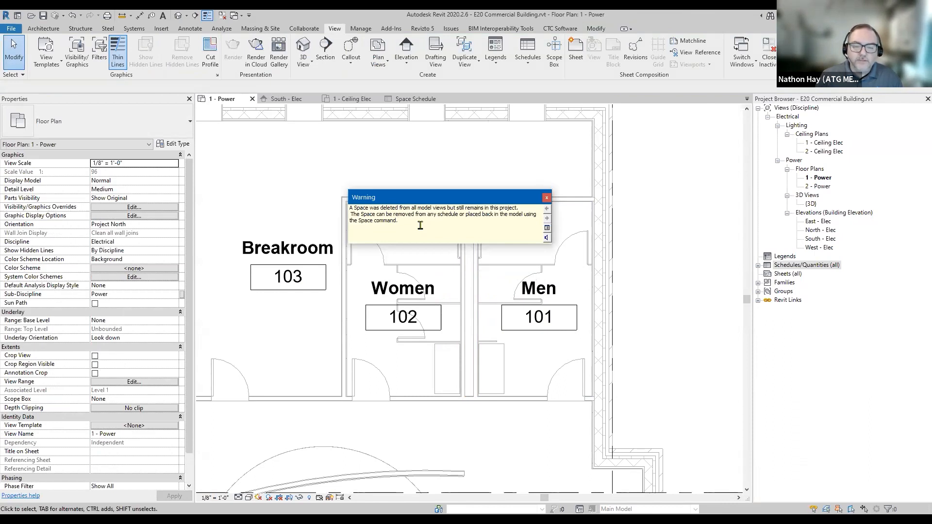
click(546, 198)
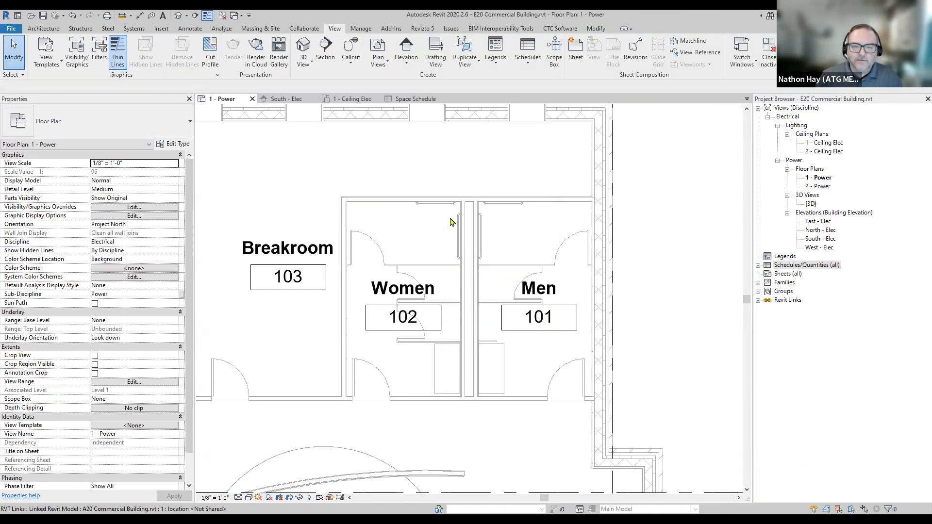
Delete the Not Placed space 8 from the space schedule so it is removed from the project
click(412, 100)
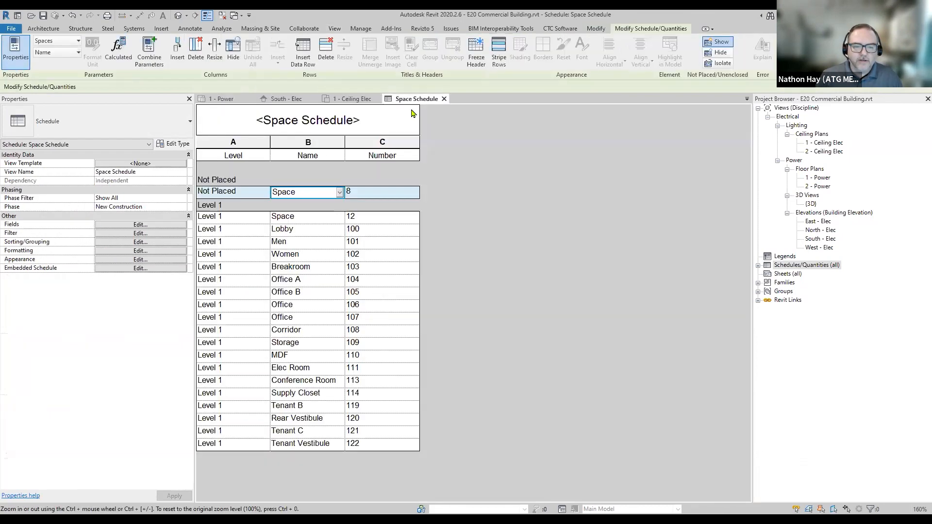
click(255, 193)
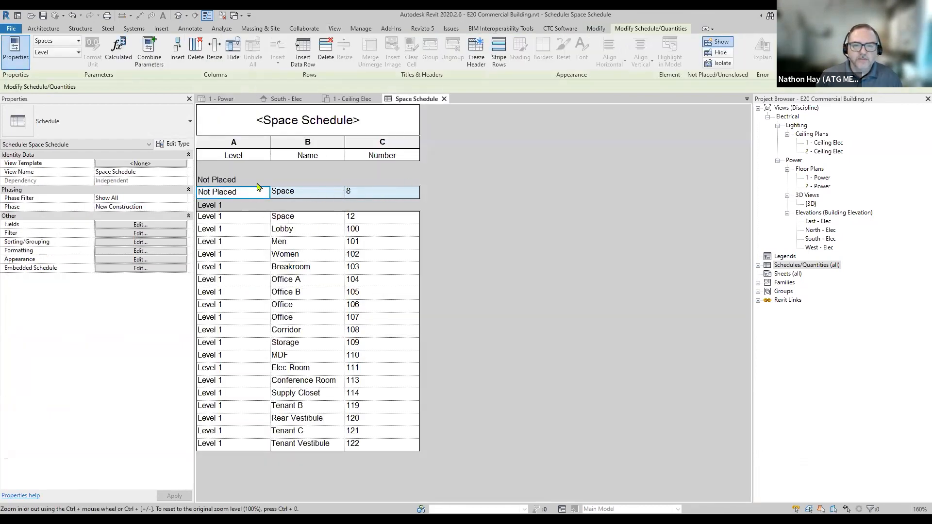
click(325, 56)
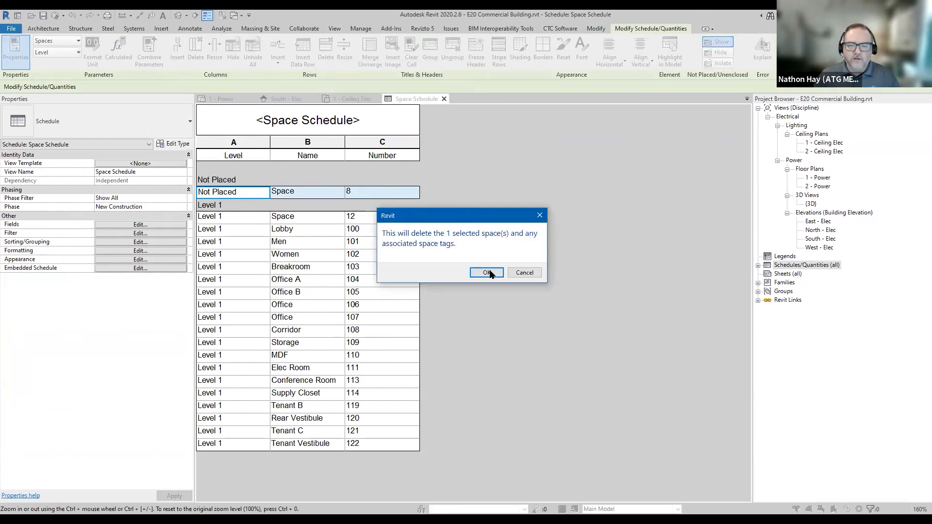
click(487, 273)
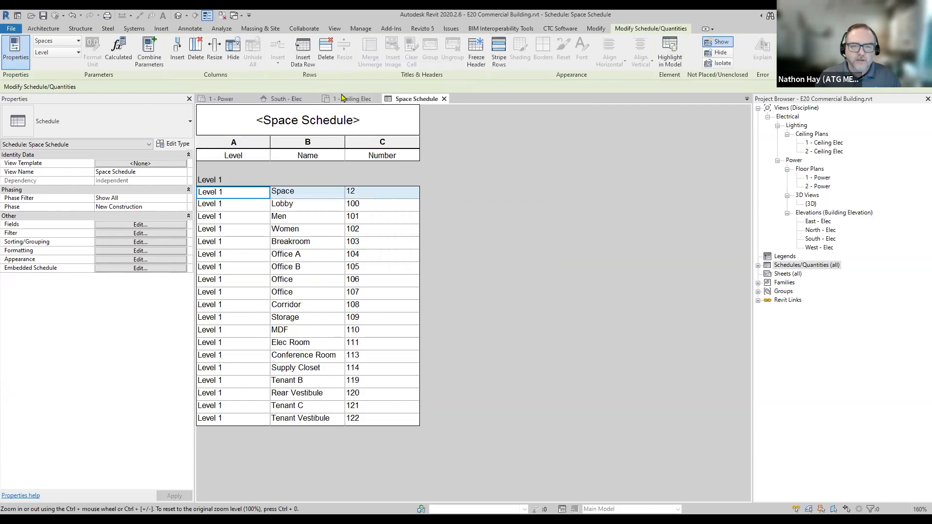
Check the chase between the Women and Men restrooms in the 1 - Power floor plan
click(237, 99)
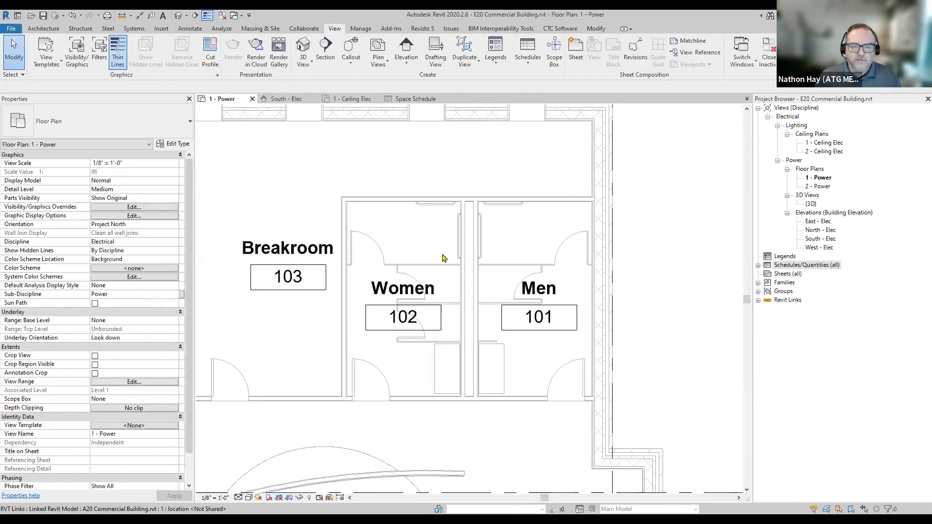
click(476, 228)
key(Escape)
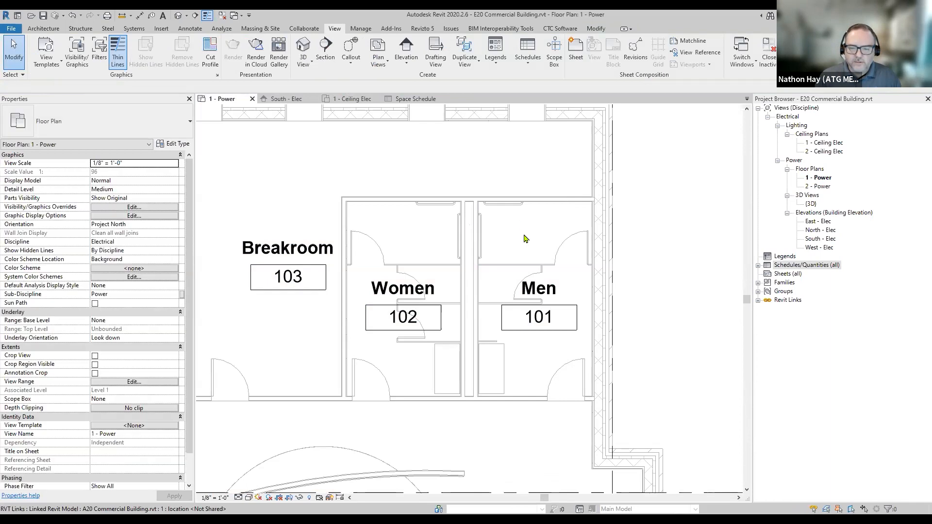
click(506, 271)
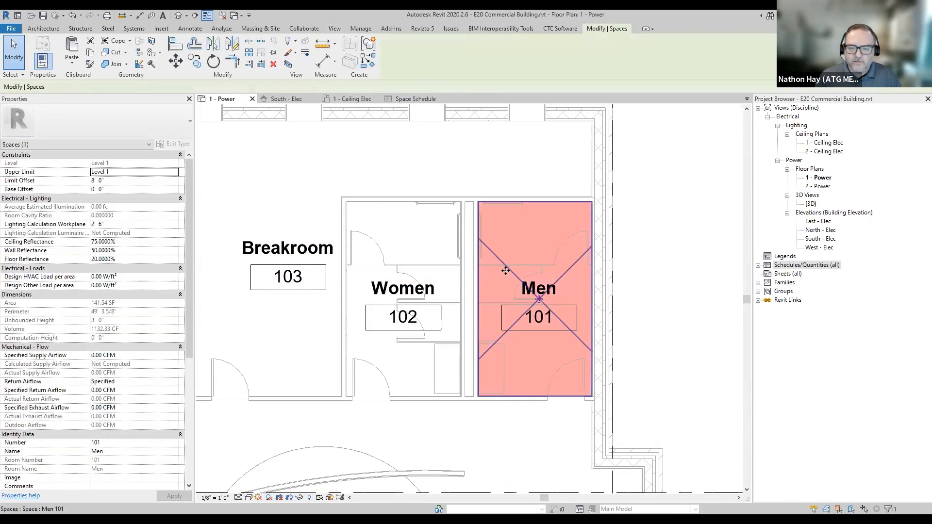
scroll(503, 311, up, 2)
click(459, 208)
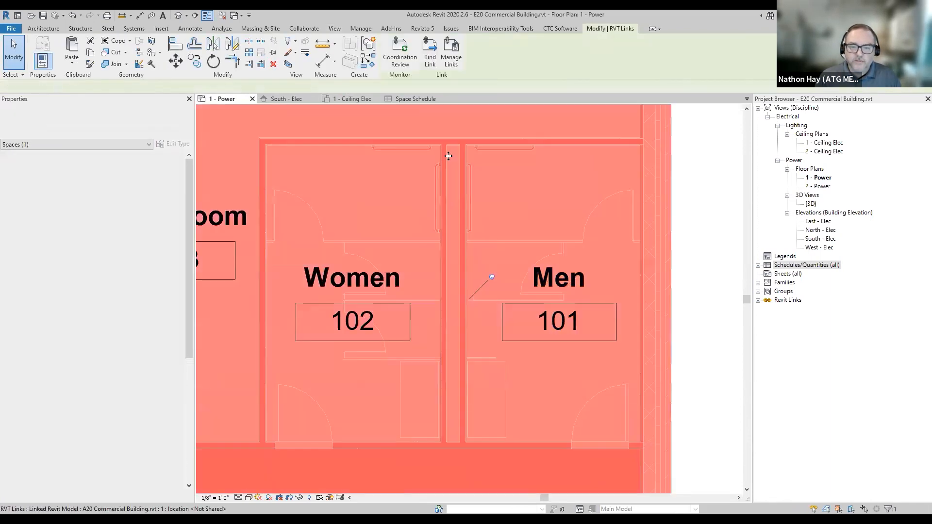
key(Escape)
Locate space 12 beside the Storage room in the floor plan and rename it Closet in the space schedule
scroll(279, 332, down, 4)
scroll(279, 332, up, 6)
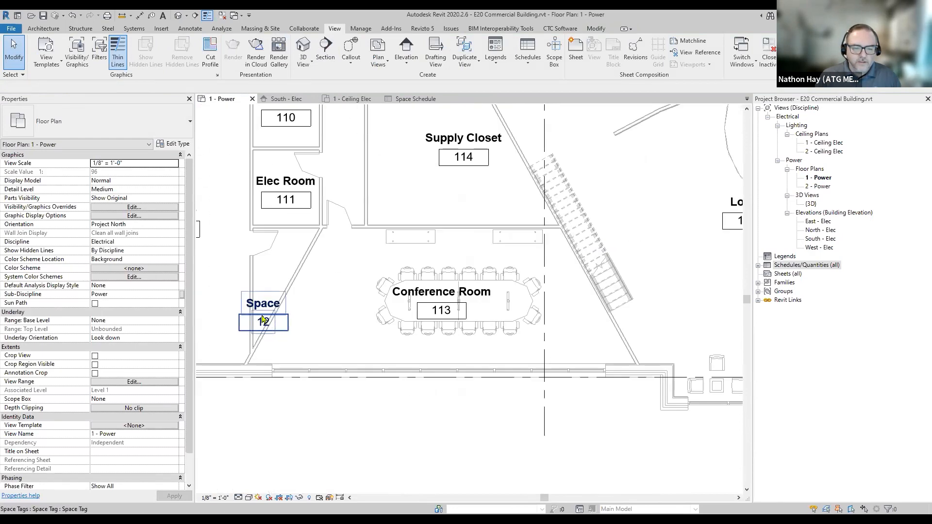
click(275, 250)
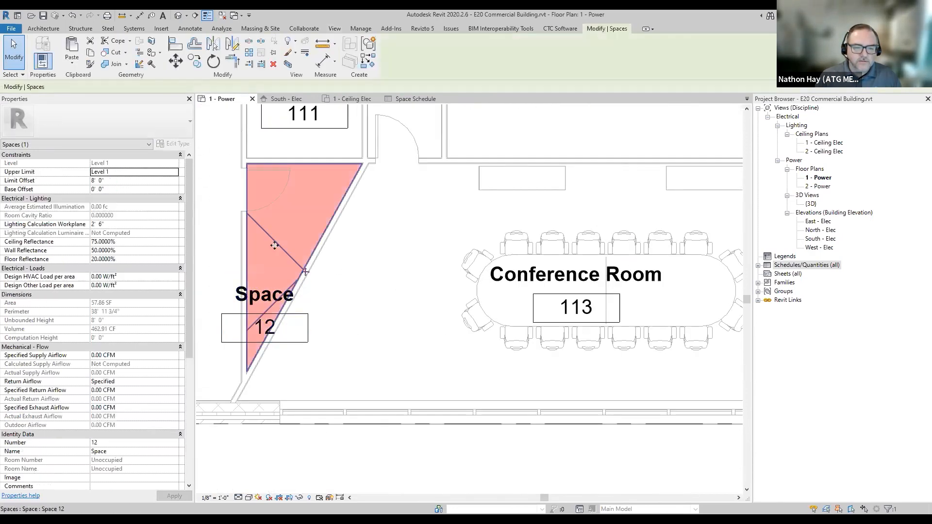
click(410, 99)
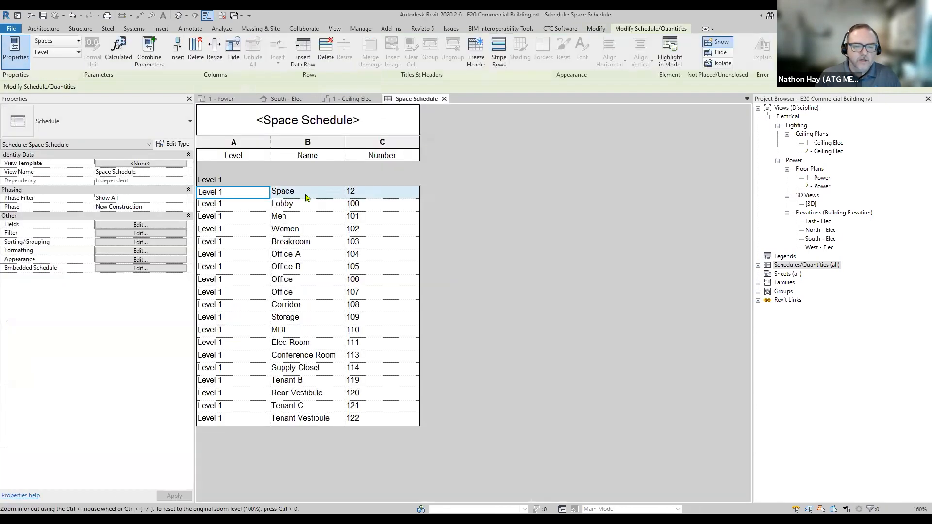
click(306, 194)
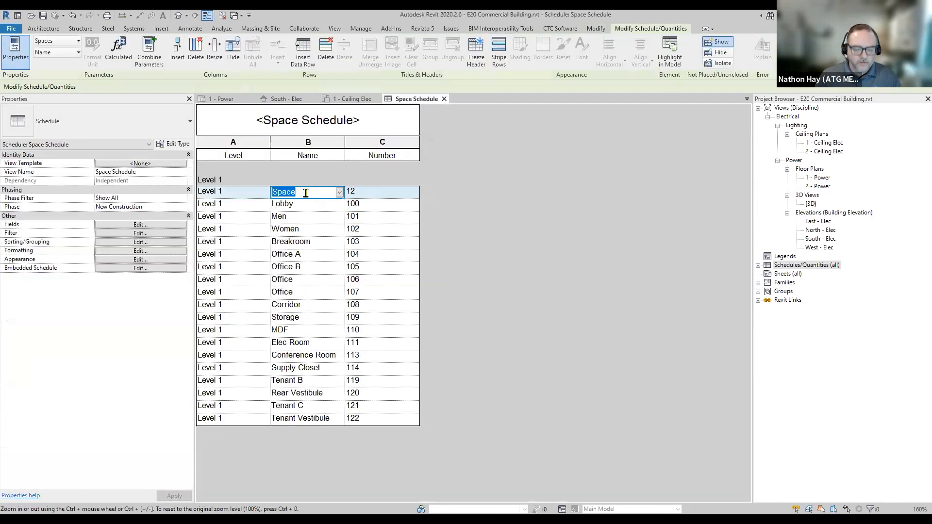
text(Closet)
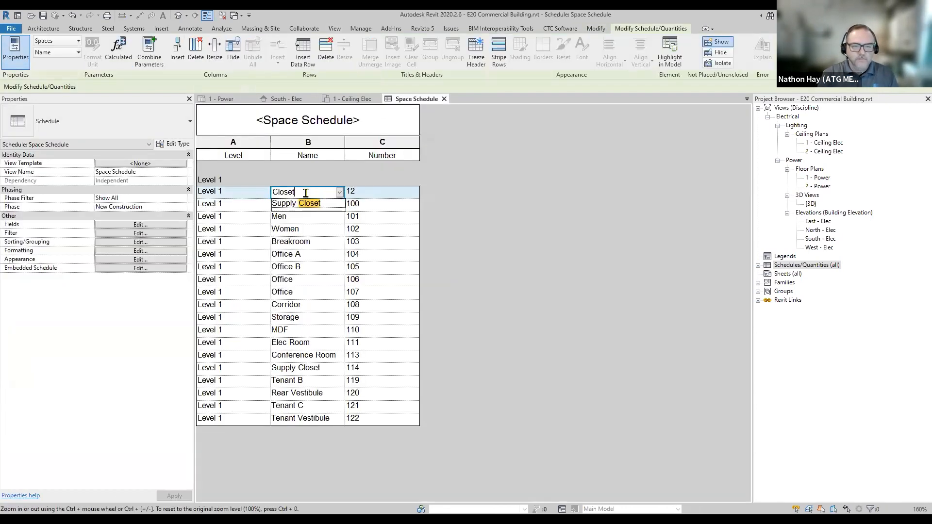
Set the number of the Closet space beside Storage to 109B in the space schedule
click(221, 99)
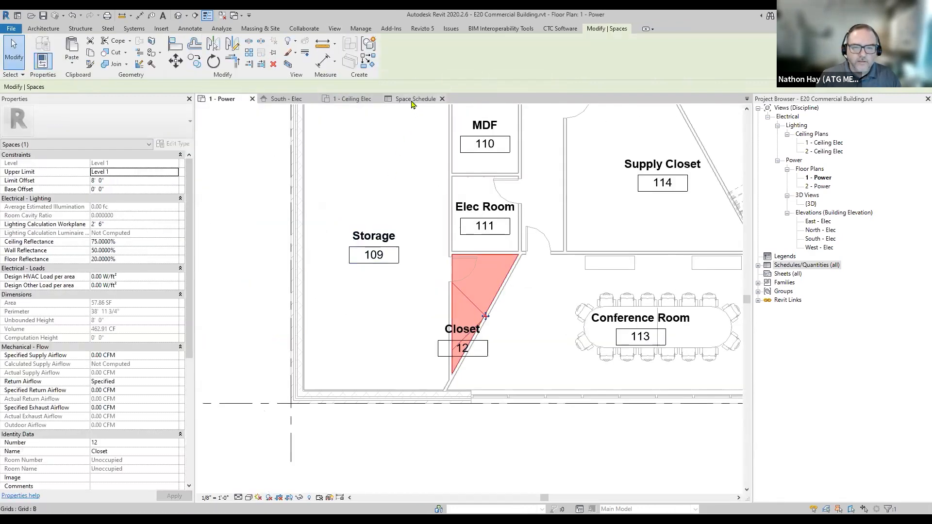
click(415, 98)
click(365, 191)
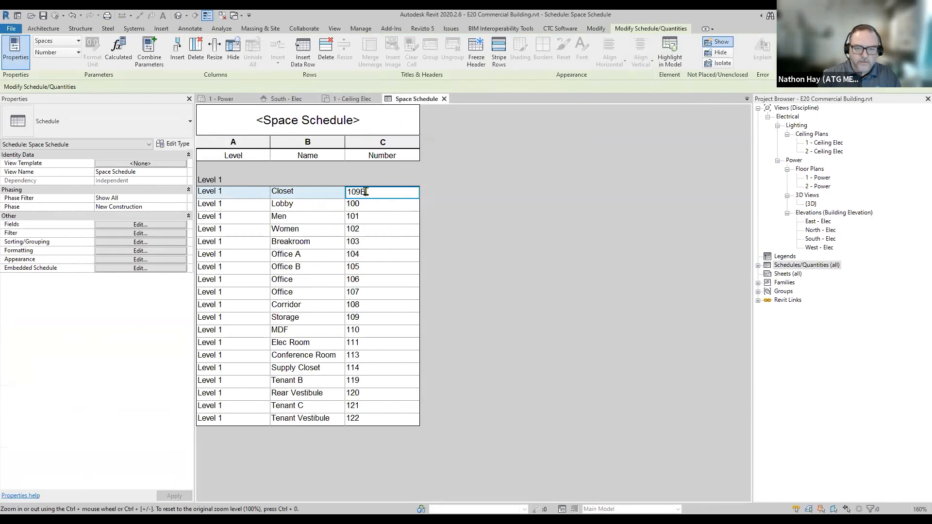
text(109B)
key(Return)
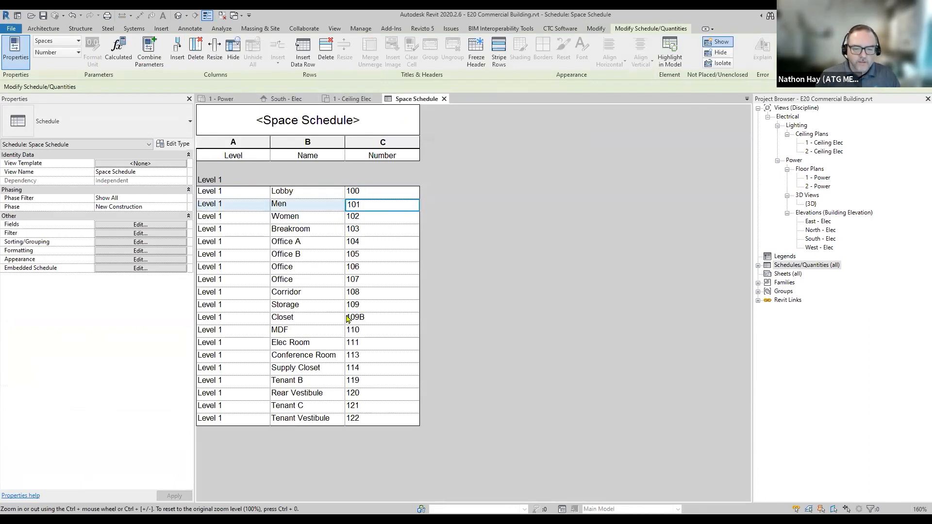
Move the Closet 109B space tag inside the triangular closet in the 1 - Power floor plan
click(223, 99)
scroll(402, 305, down, 1)
scroll(437, 301, up, 2)
drag(443, 318, 459, 258)
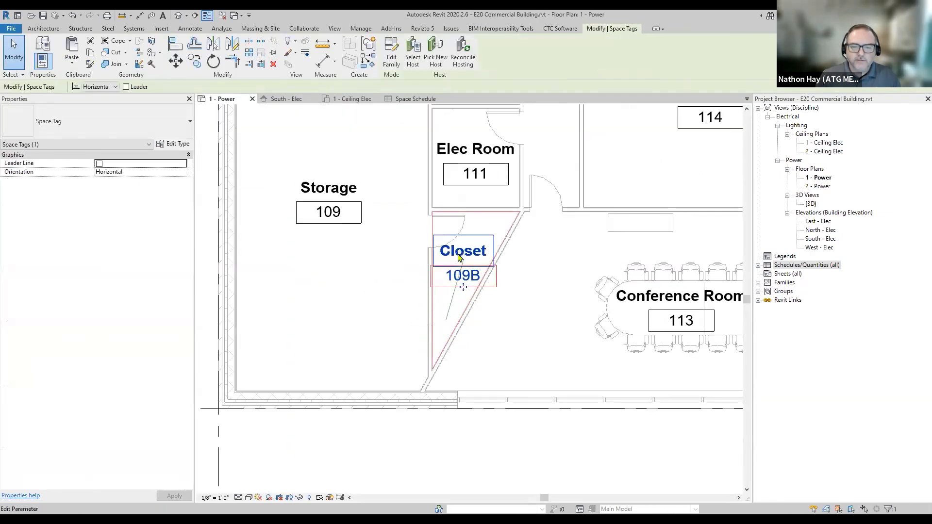
Check the Closet space tag and its surrounding room tags in the 1 - Ceiling Elec reflected ceiling plan
click(352, 98)
scroll(438, 380, up, 4)
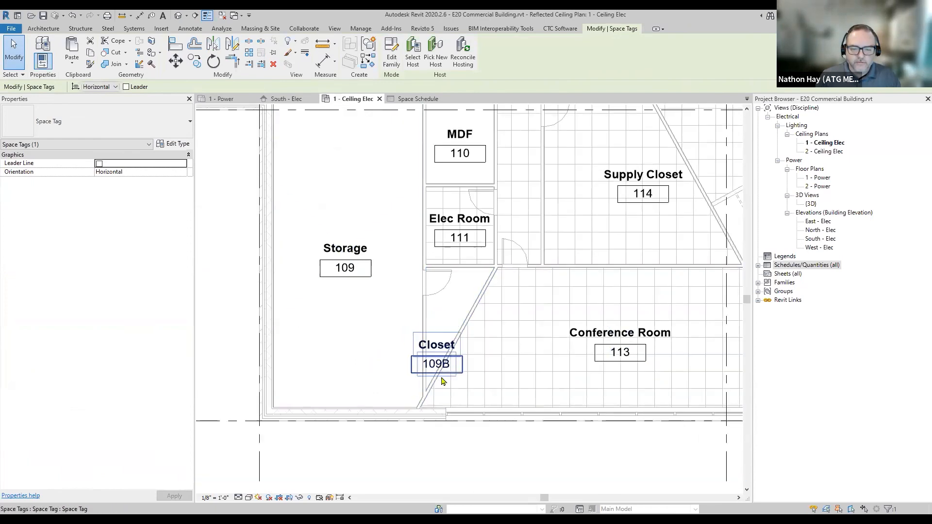
scroll(427, 370, down, 2)
scroll(511, 422, down, 2)
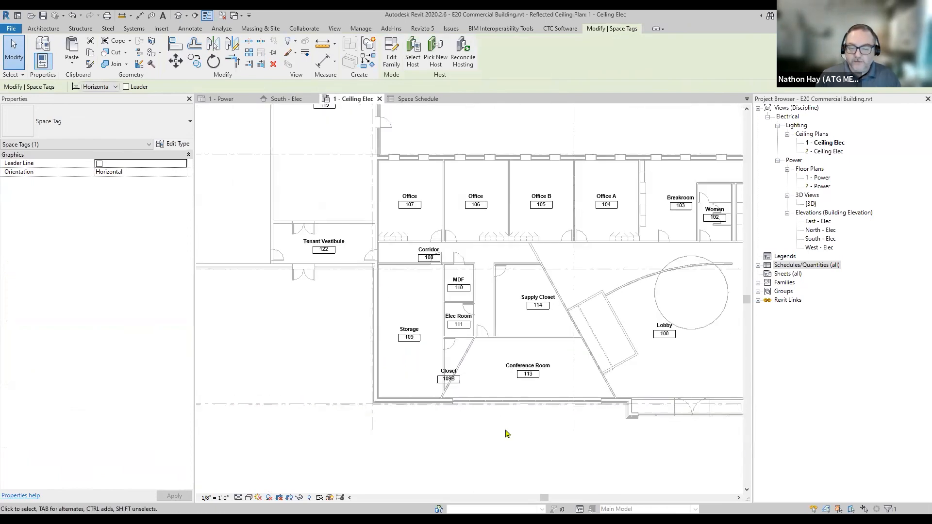
scroll(478, 438, down, 1)
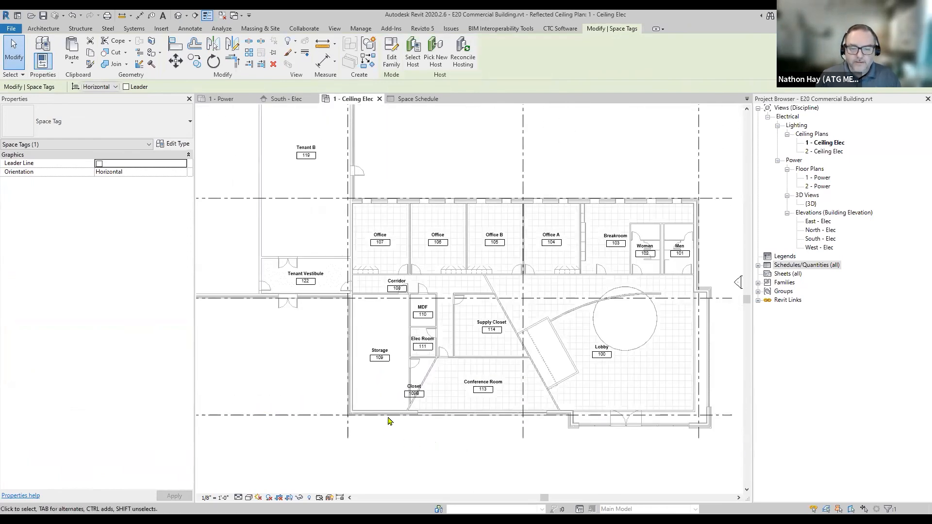
scroll(417, 388, up, 4)
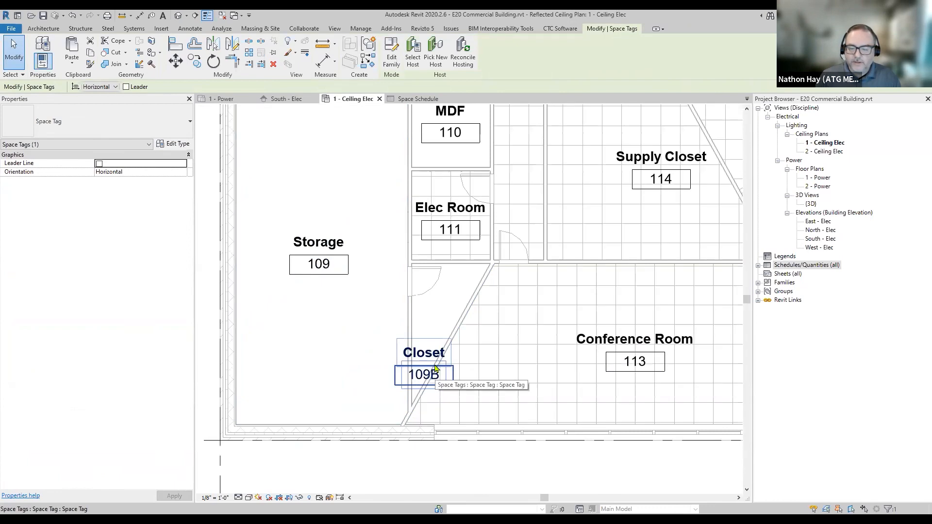
scroll(435, 369, down, 3)
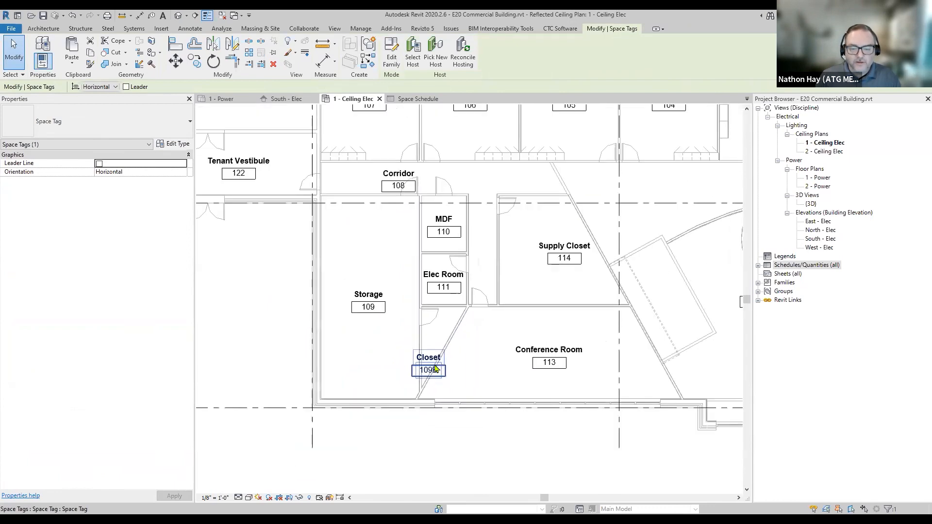
middle_drag(520, 383, 479, 428)
scroll(475, 428, up, 1)
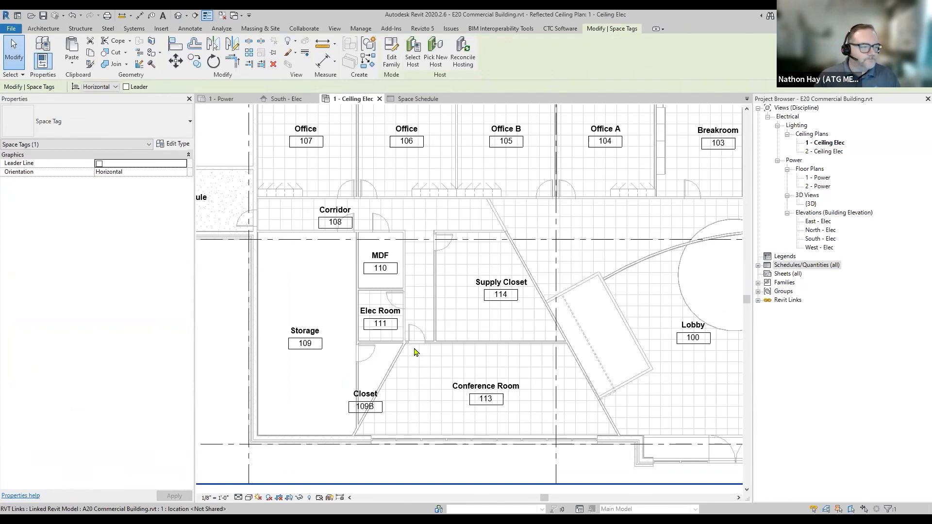
Review the space schedule, the South - Elec elevation and the whole 1 - Power floor plan
click(417, 99)
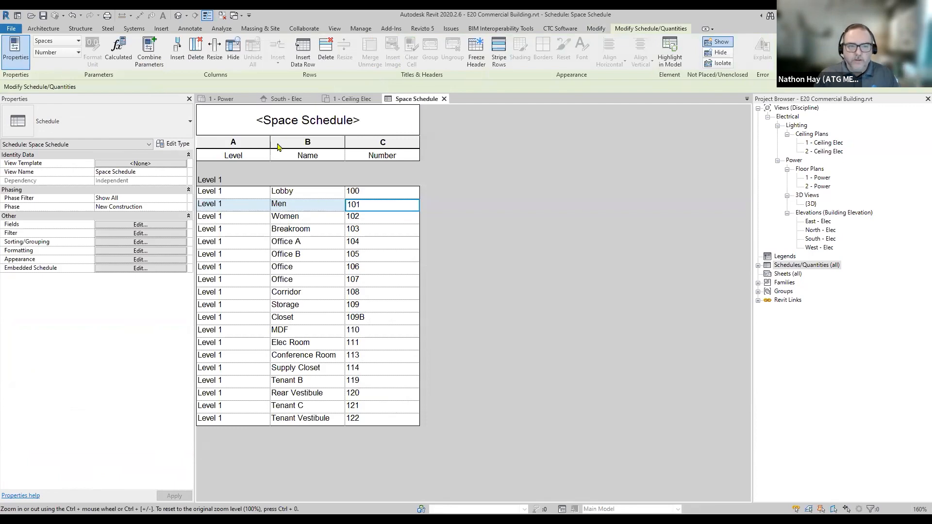
click(286, 99)
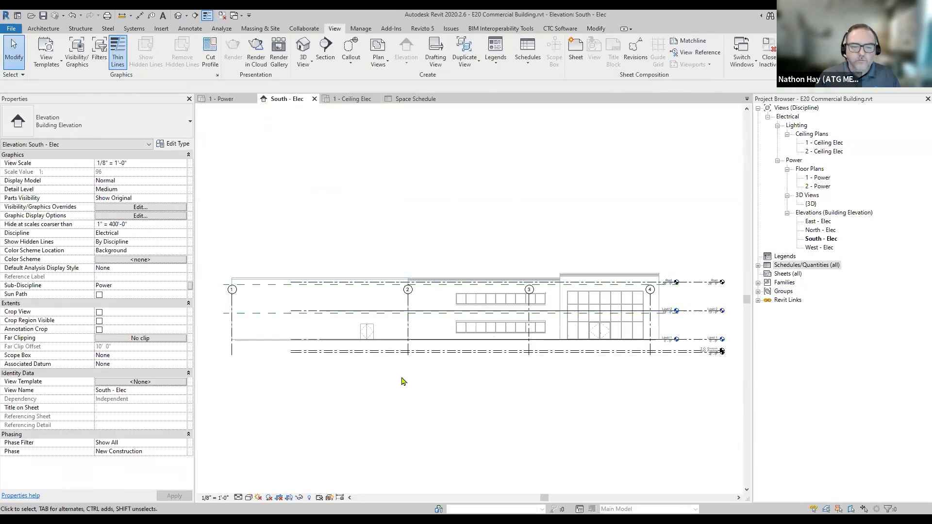
click(222, 99)
scroll(610, 223, down, 3)
middle_drag(508, 332, 416, 471)
scroll(443, 419, down, 2)
middle_drag(481, 420, 521, 419)
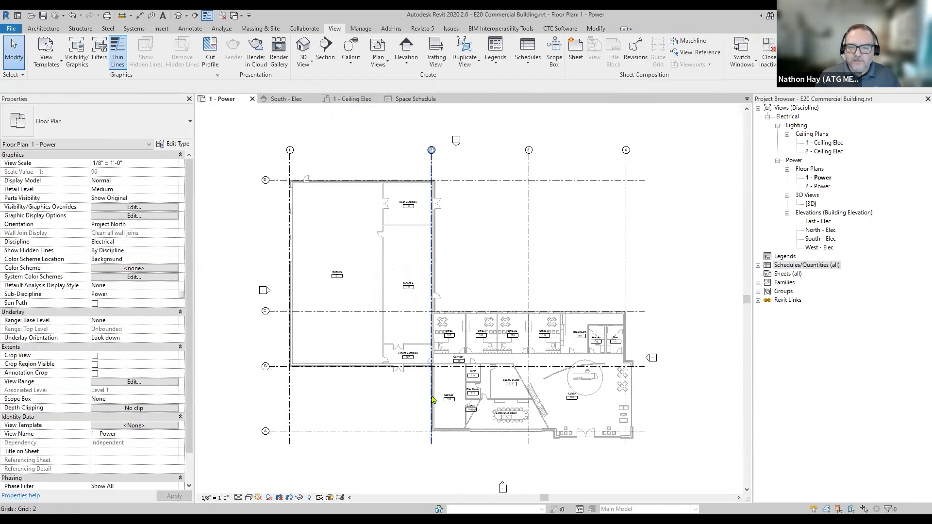
scroll(435, 401, up, 1)
Open the 2 - Power floor plan and place tagged spaces automatically in all enclosed areas of Level 2
double_click(820, 186)
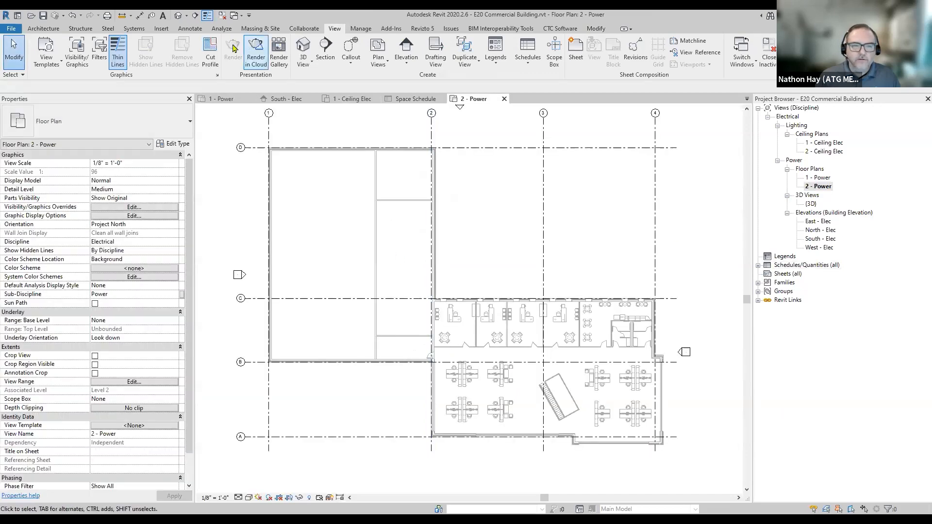
click(222, 29)
click(255, 51)
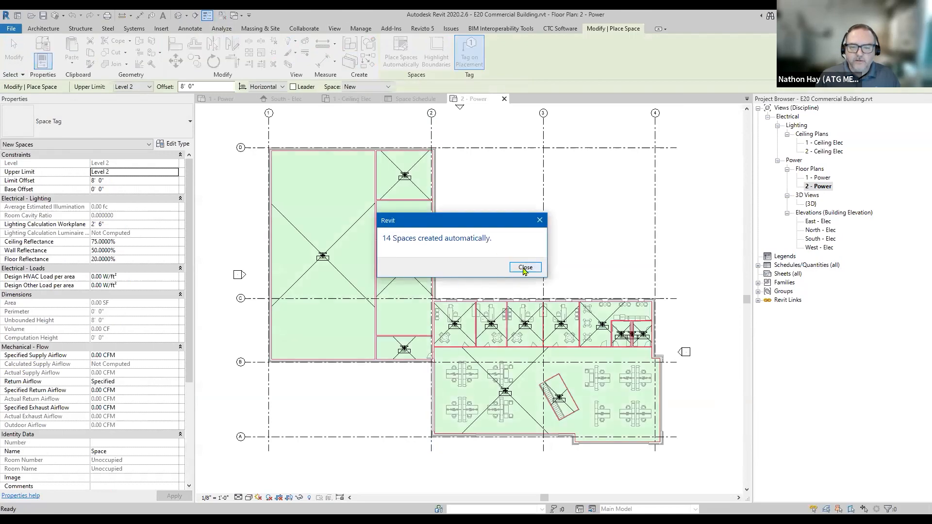
click(524, 268)
key(Escape)
key(Escape)
Apply Space Naming with Names and Numbers to all levels so the spaces take their room names and numbers
scroll(428, 291, up, 3)
scroll(544, 423, down, 3)
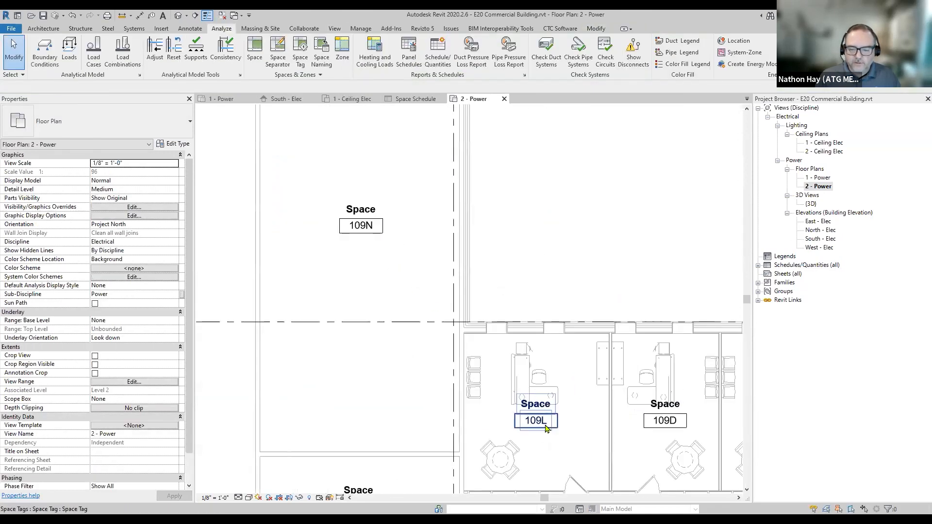
click(325, 62)
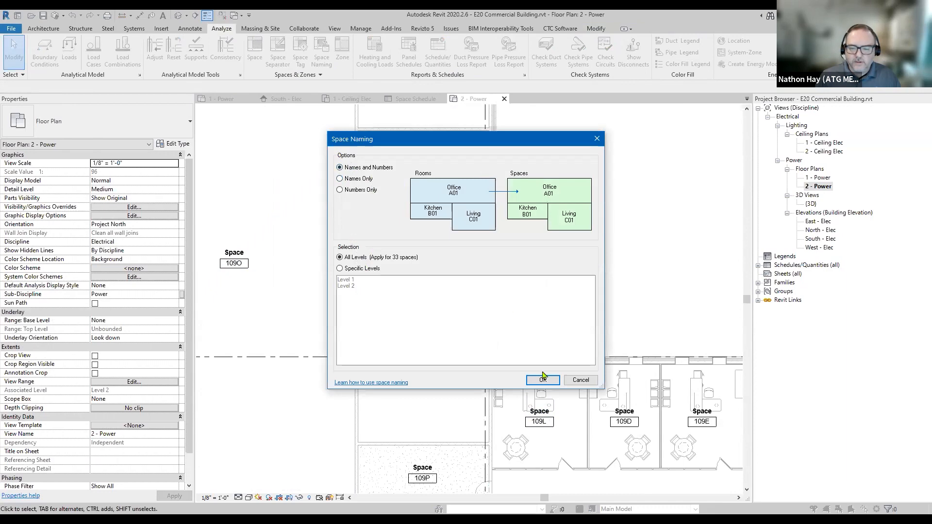
click(543, 380)
middle_drag(427, 304, 188, 92)
middle_drag(338, 219, 412, 285)
scroll(349, 267, down, 3)
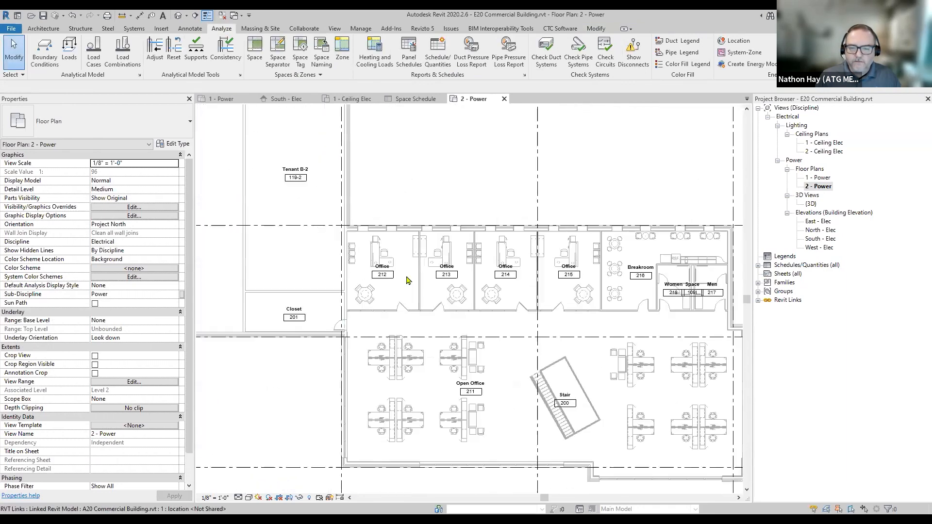
scroll(307, 186, up, 4)
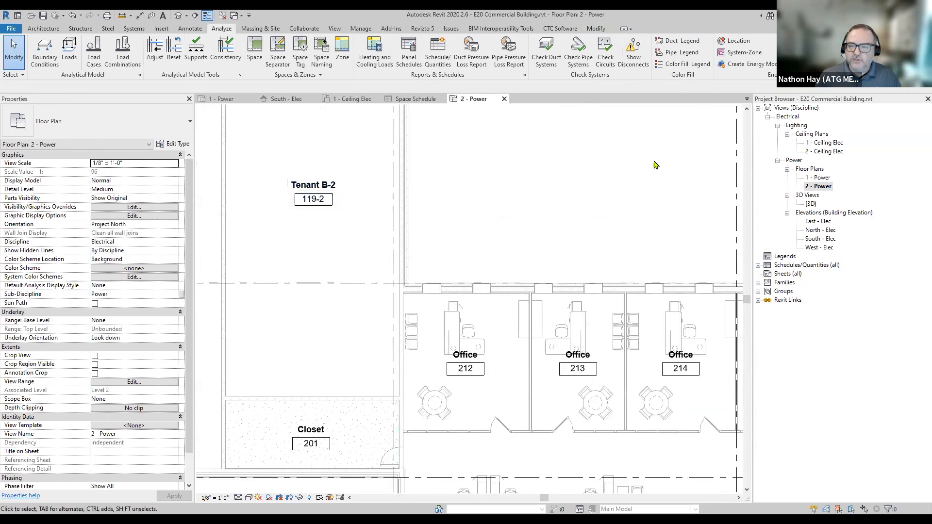
Check 2 - Ceiling Elec for space tags, and copy all space tags visible in the 2 - Power floor plan
double_click(825, 151)
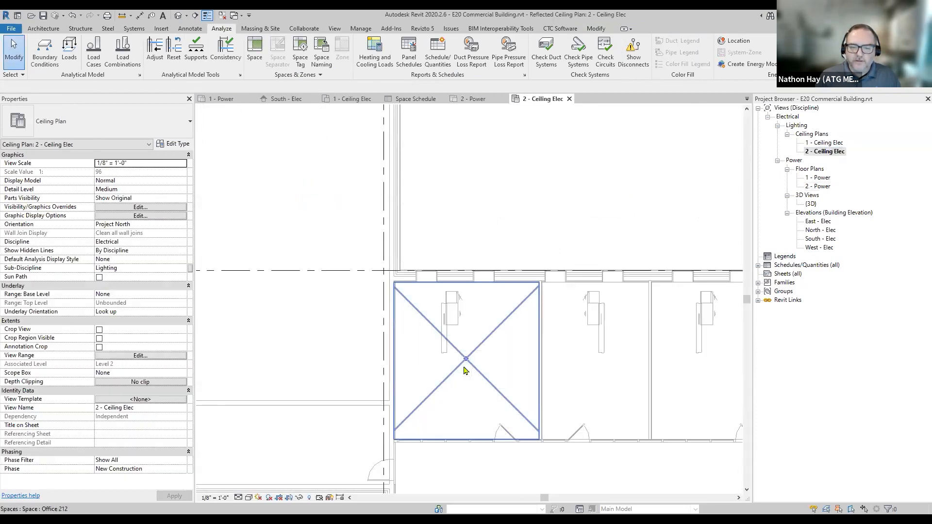
double_click(821, 186)
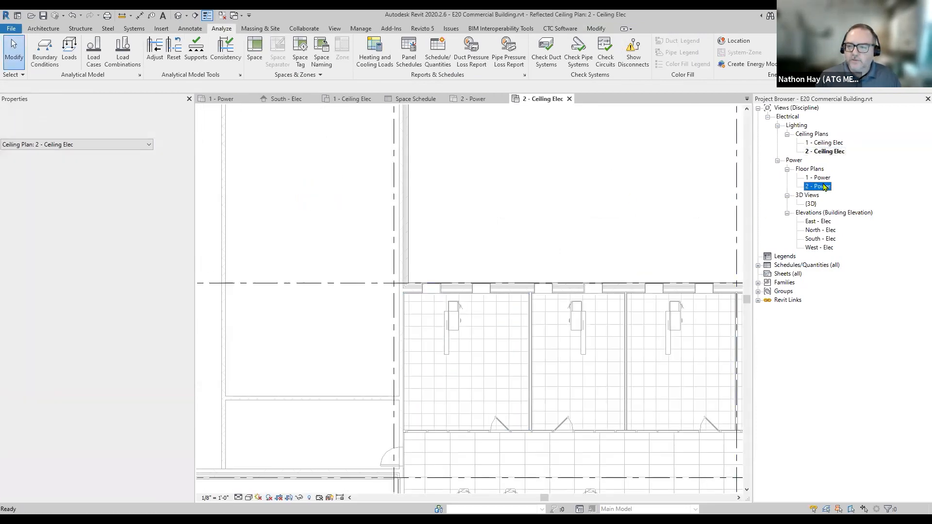
right_click(308, 185)
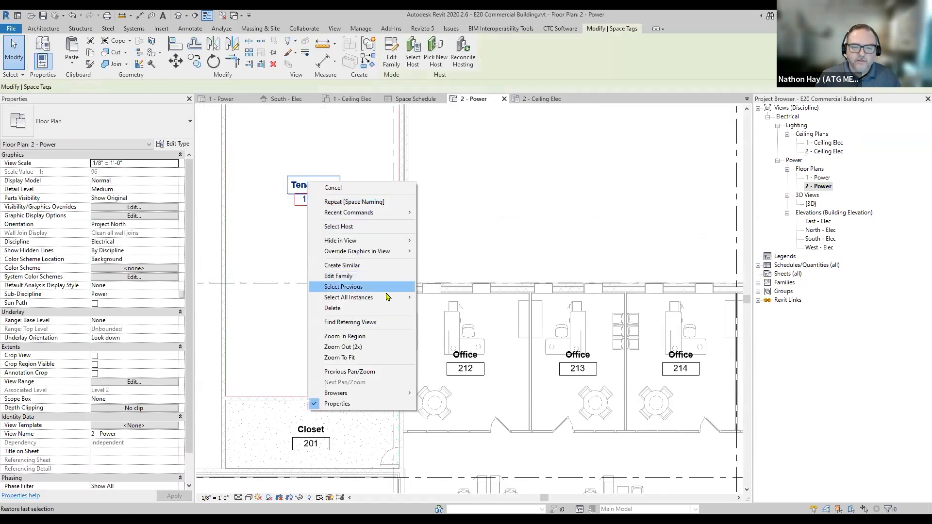
mouse_move(383, 299)
click(449, 297)
scroll(442, 247, down, 3)
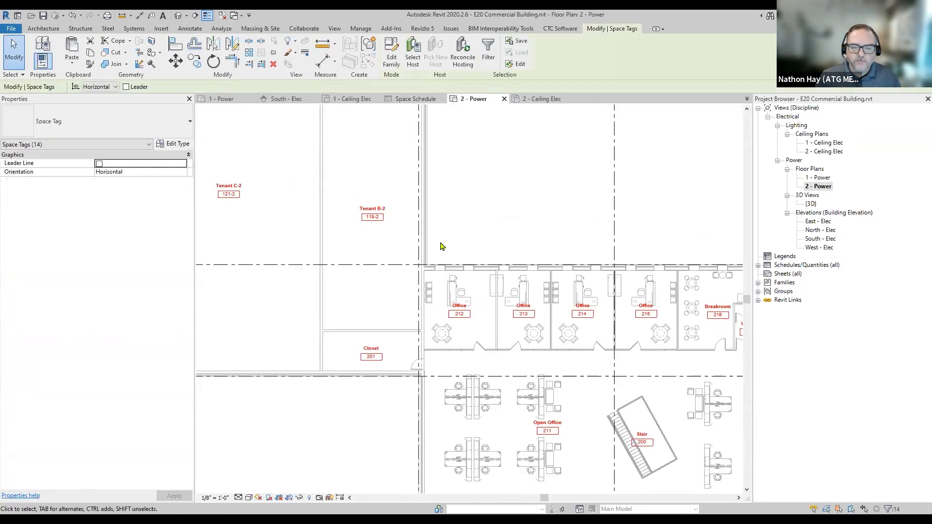
click(91, 57)
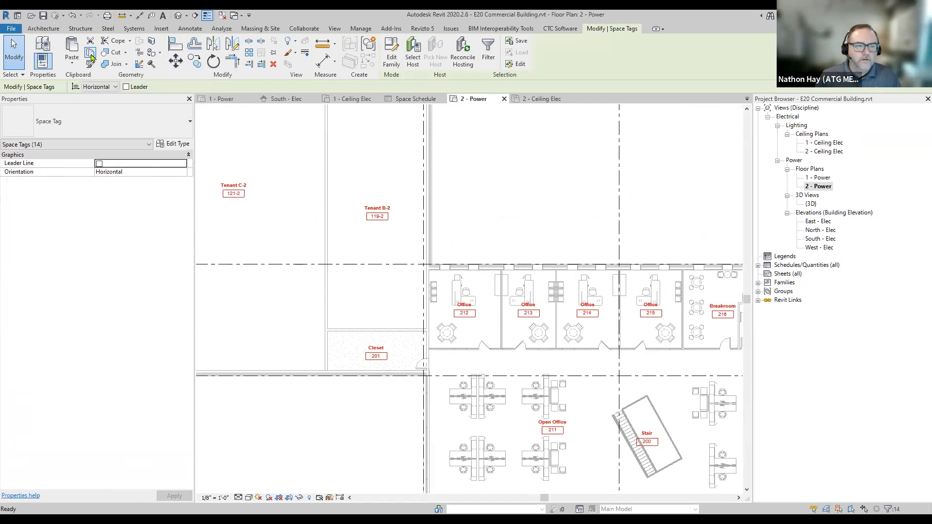
Paste the copied space tags aligned to the 2 - Ceiling Elec reflected ceiling plan and open that view
click(76, 69)
click(102, 121)
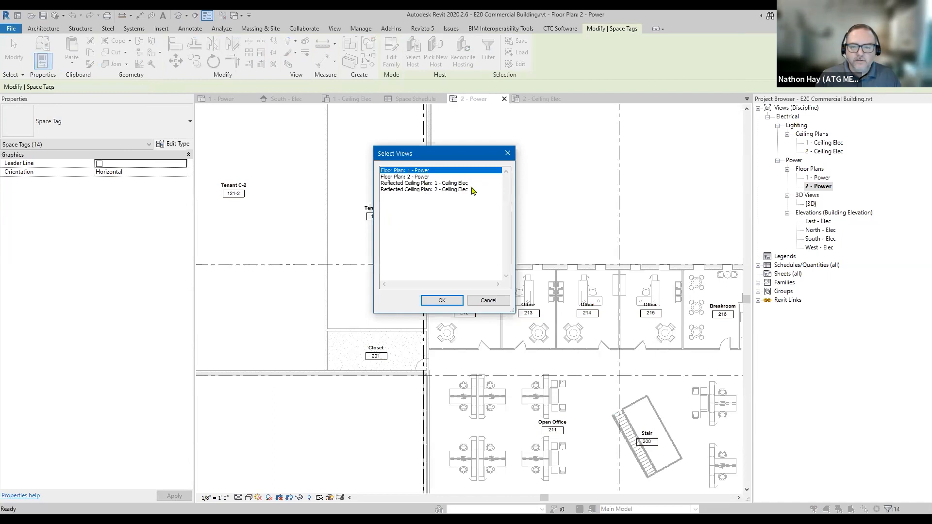
click(422, 190)
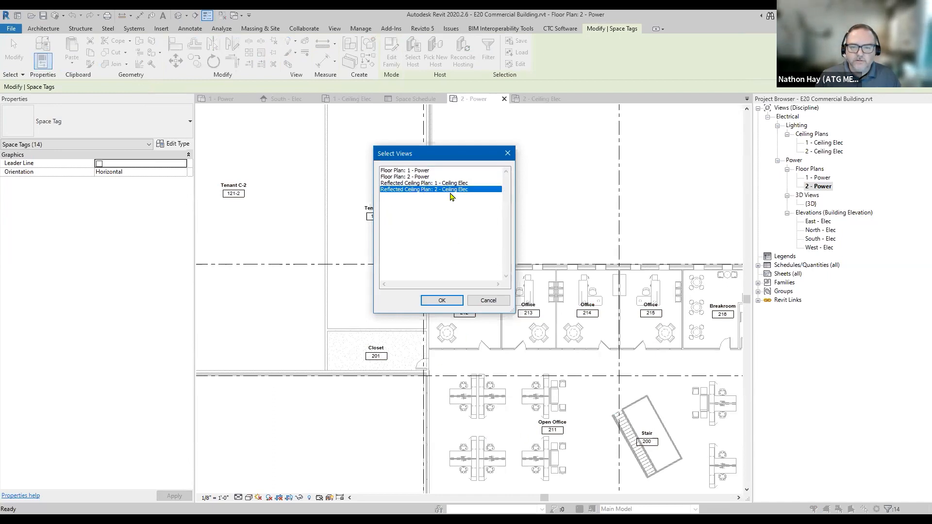
click(447, 302)
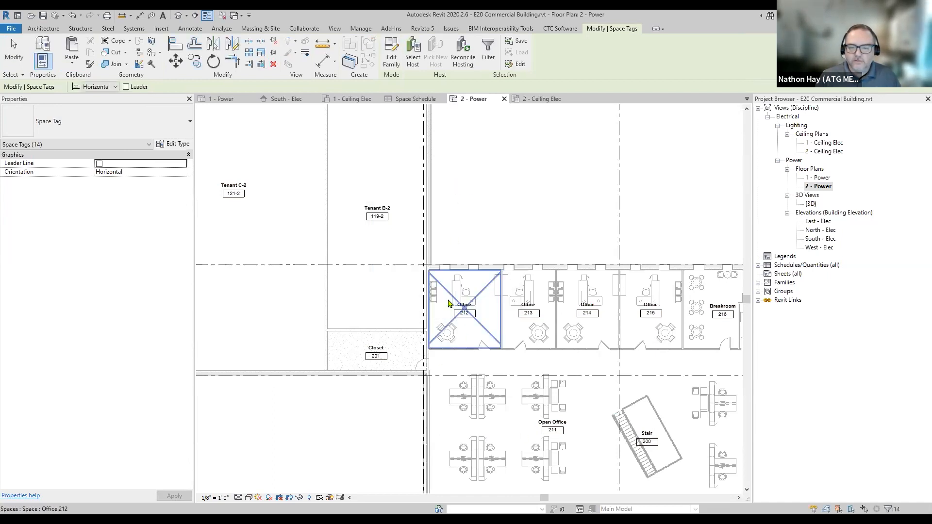
click(537, 102)
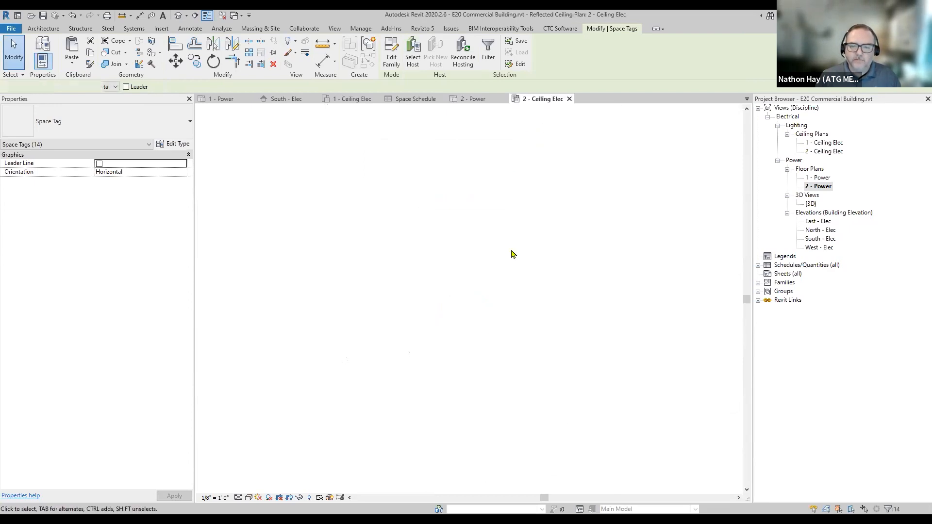
scroll(511, 252, down, 3)
key(Escape)
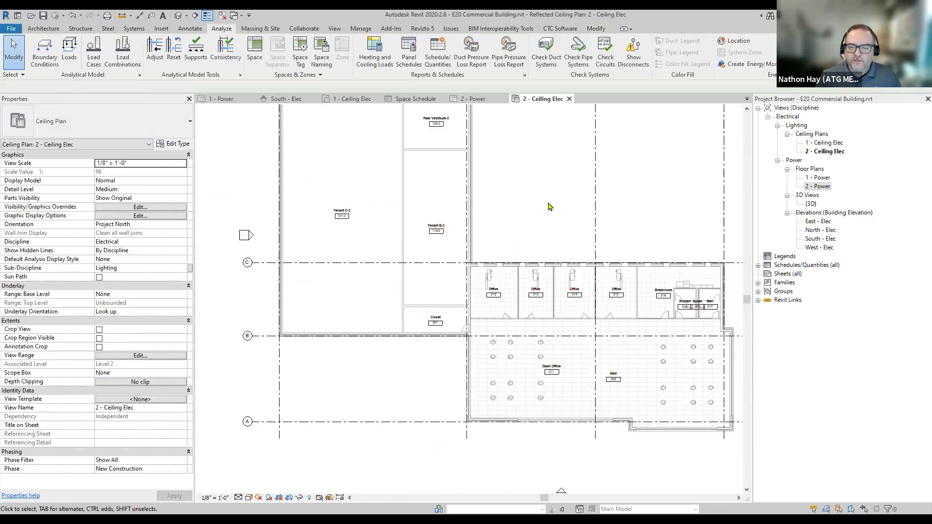
Identify the unnamed space 109I between the Level 2 Women and Men restrooms and delete it from the space schedule
scroll(699, 306, up, 5)
scroll(634, 323, up, 3)
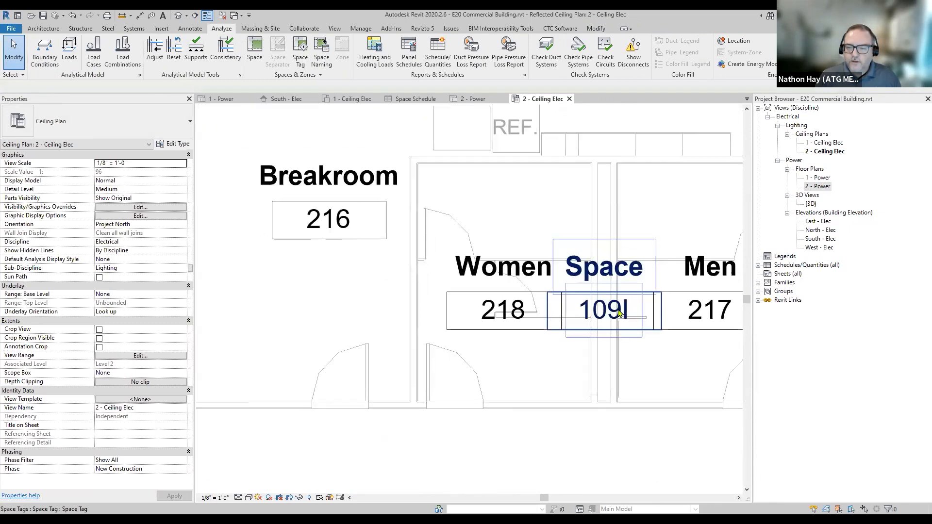
scroll(619, 340, down, 3)
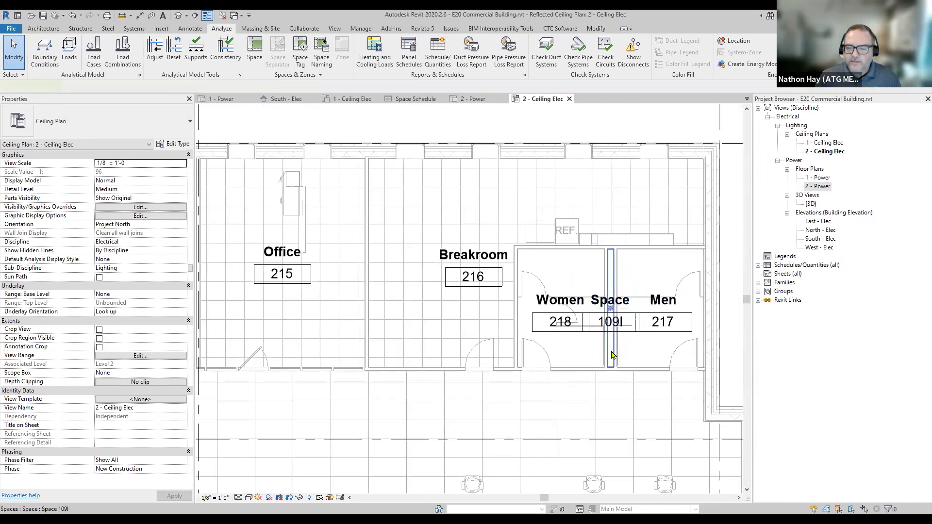
click(610, 357)
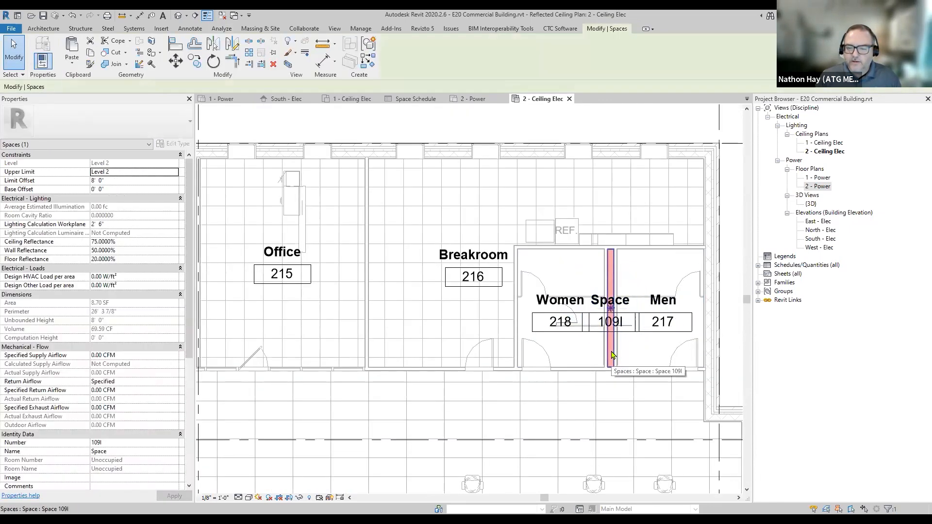
click(405, 100)
scroll(339, 272, down, 3)
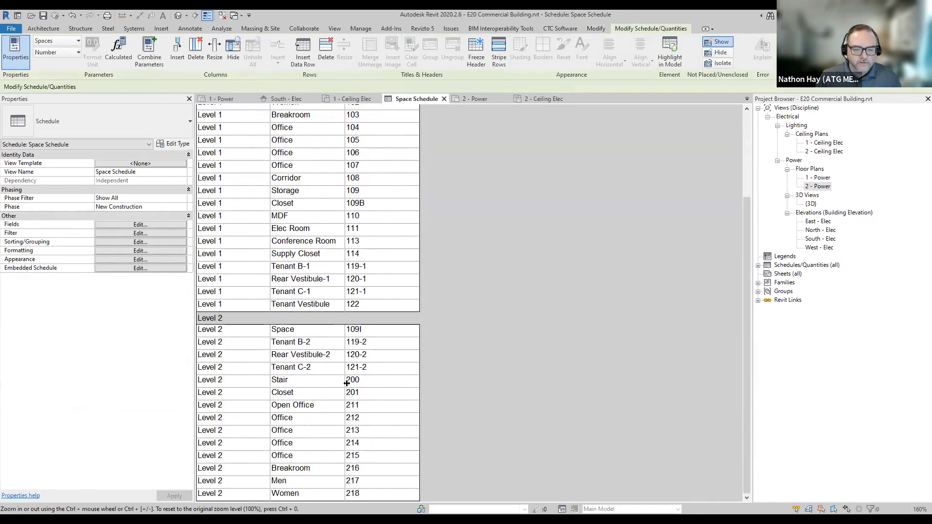
click(309, 330)
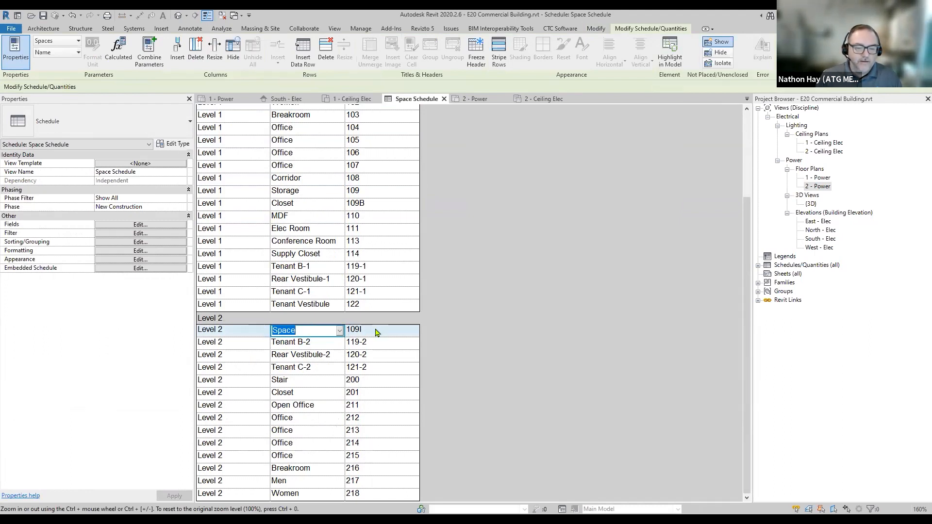
click(327, 53)
click(487, 272)
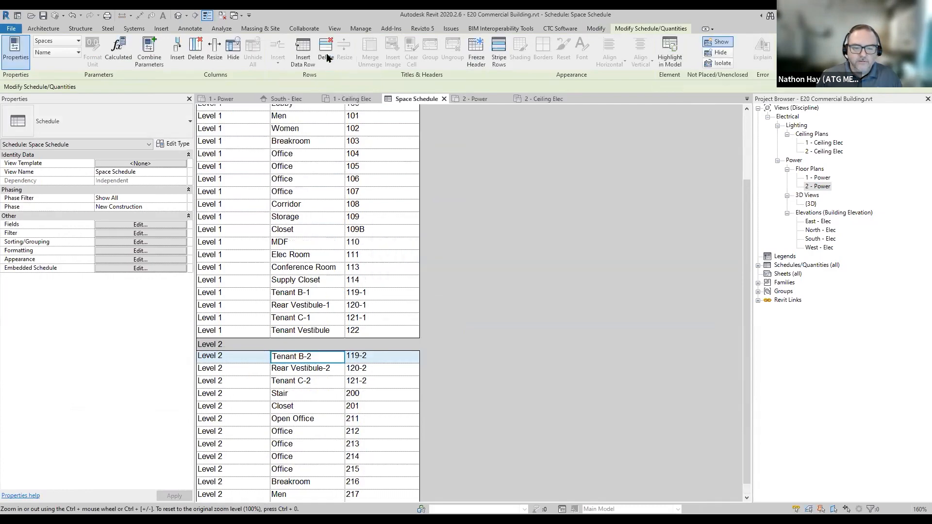
Open the 2 - Ceiling Elec plan and examine the chase between the Women and Men restrooms and the Level 2 space tags
click(542, 99)
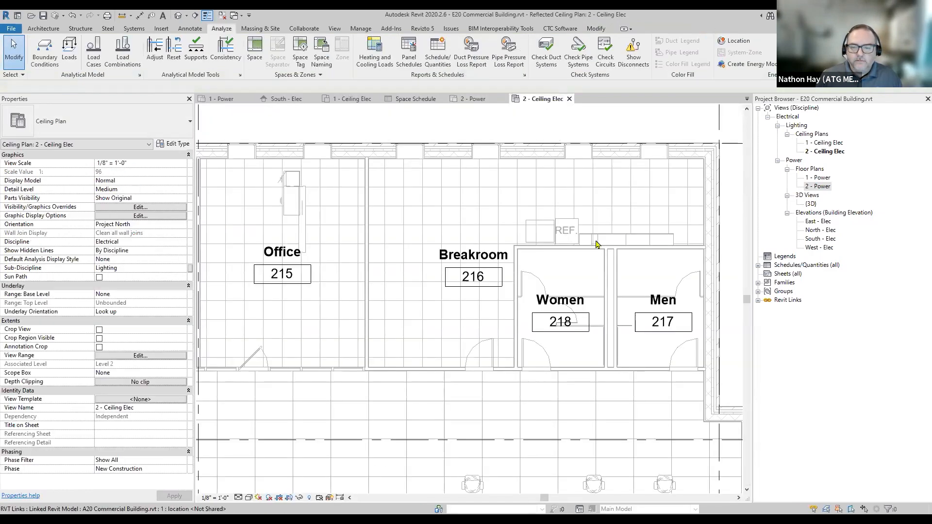
click(611, 254)
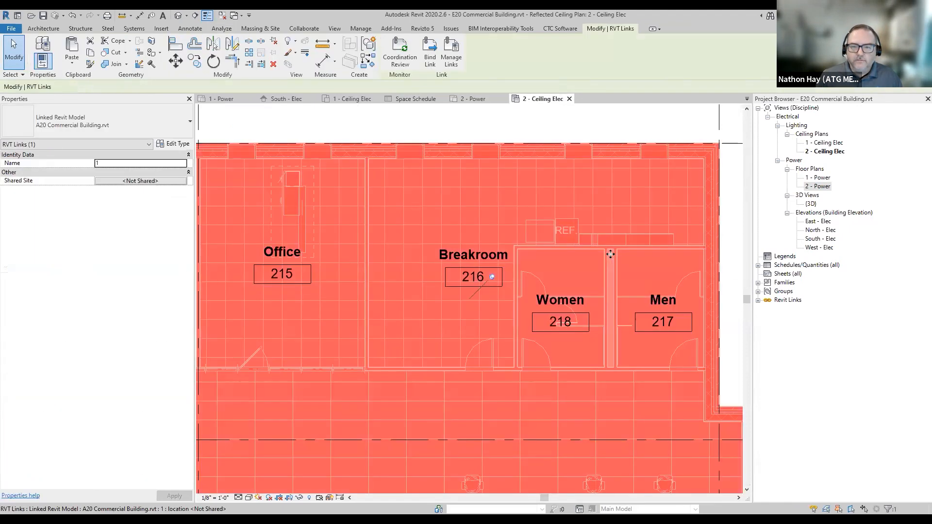
key(Escape)
click(607, 304)
key(Escape)
scroll(558, 280, down, 5)
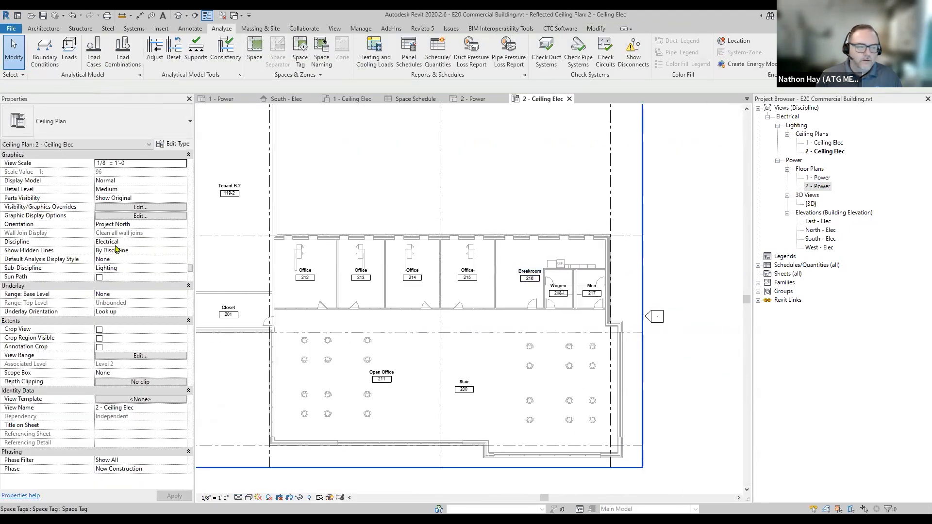
scroll(424, 326, down, 5)
middle_drag(286, 237, 237, 239)
scroll(239, 237, up, 1)
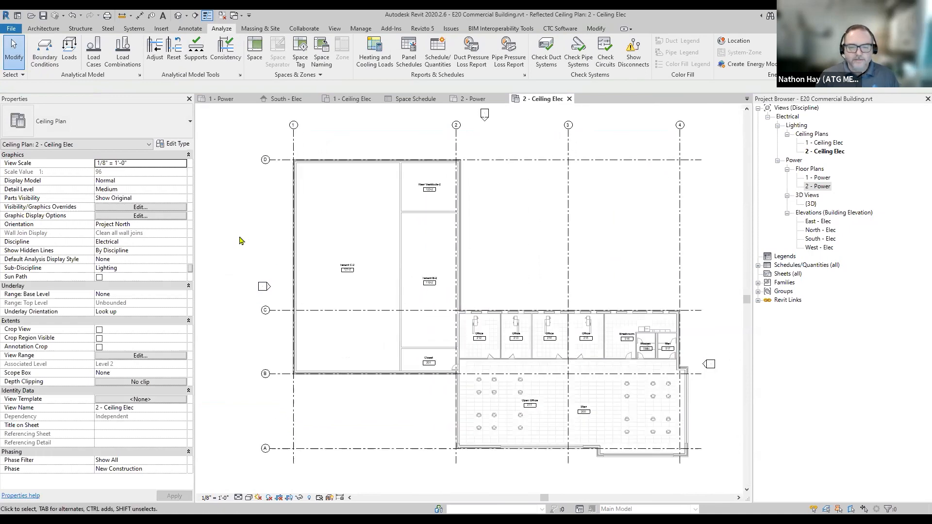
scroll(239, 241, down, 2)
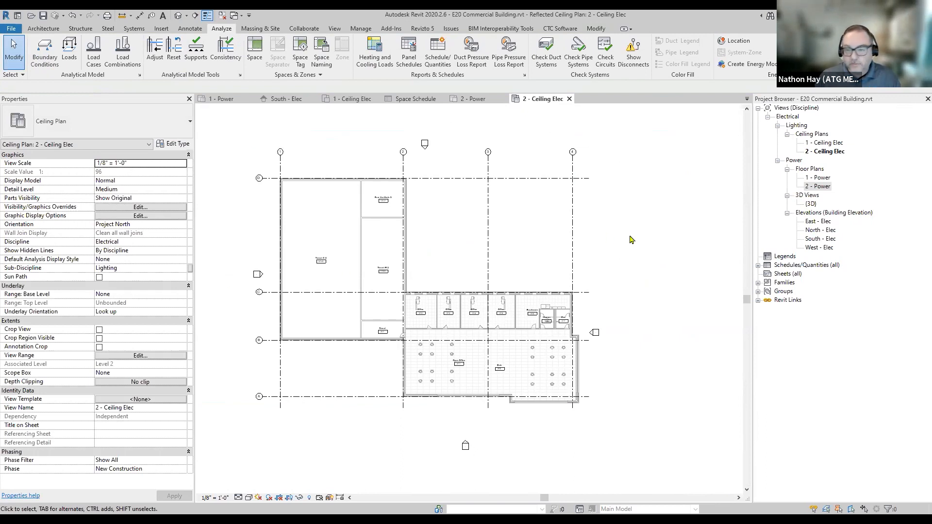
scroll(359, 267, up, 5)
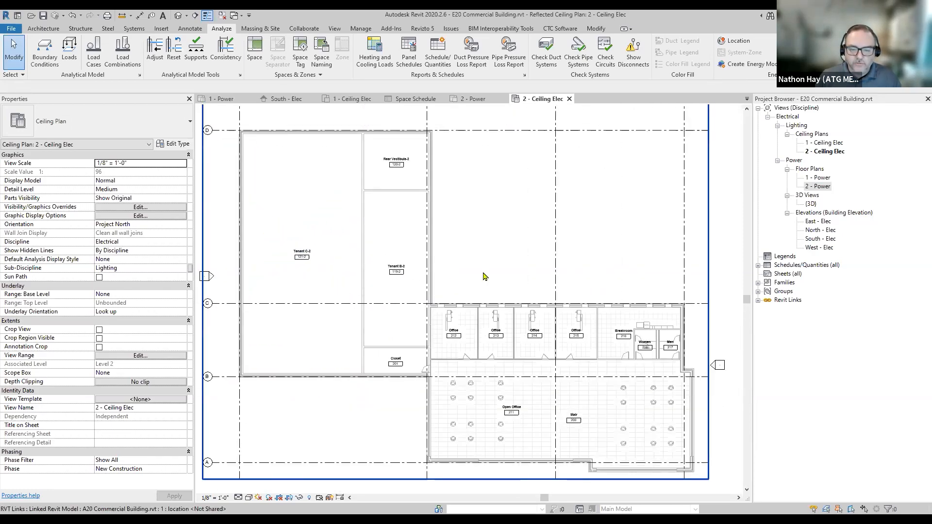
middle_drag(479, 275, 453, 246)
scroll(456, 282, down, 1)
middle_drag(452, 192, 484, 237)
scroll(484, 237, down, 1)
scroll(485, 238, up, 1)
scroll(485, 237, down, 1)
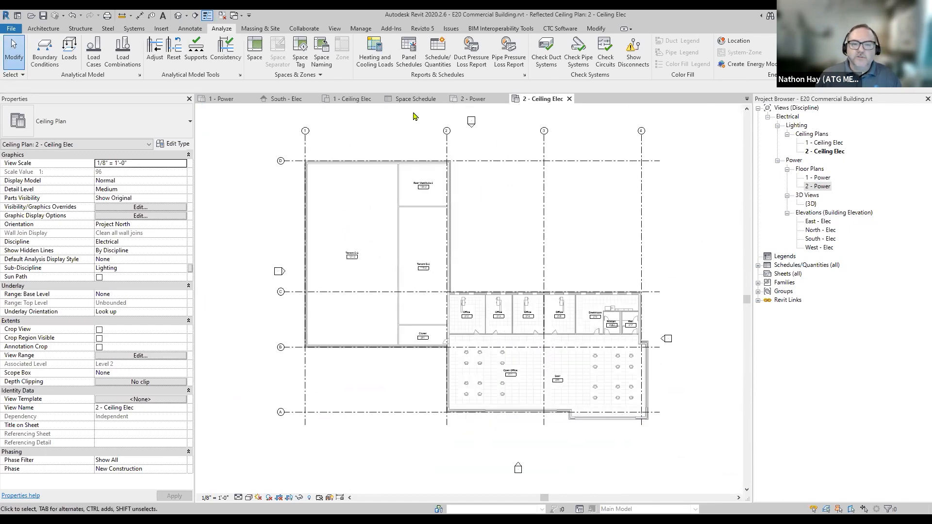
Create a new floor plan view for the Roof level and select it among the Power floor plans
click(335, 29)
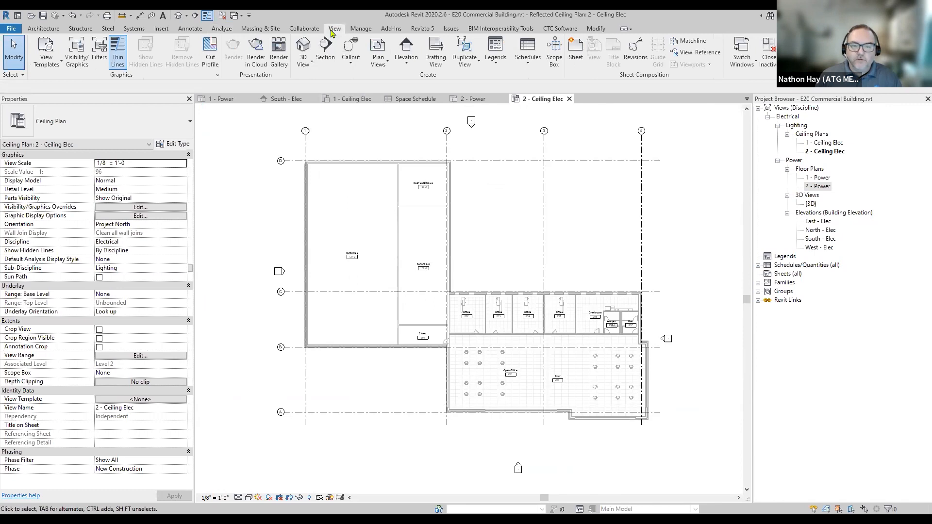
click(376, 66)
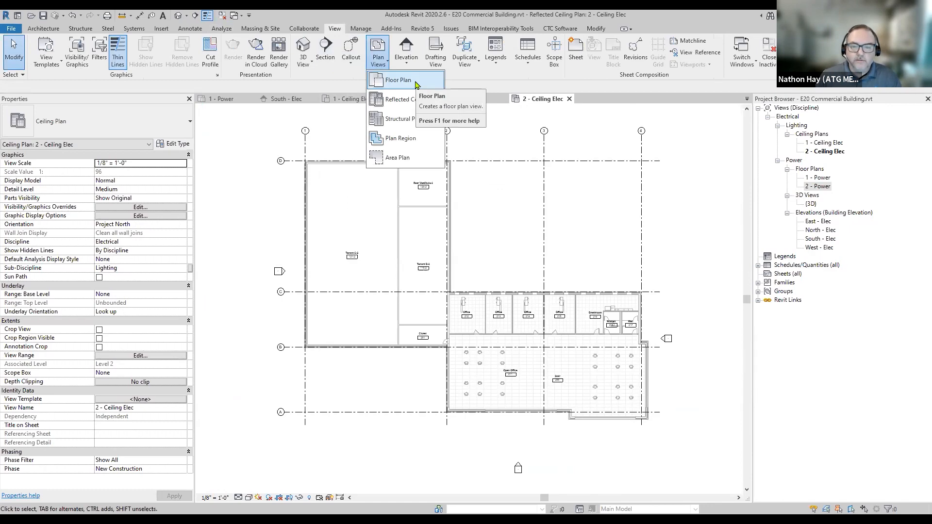
click(398, 81)
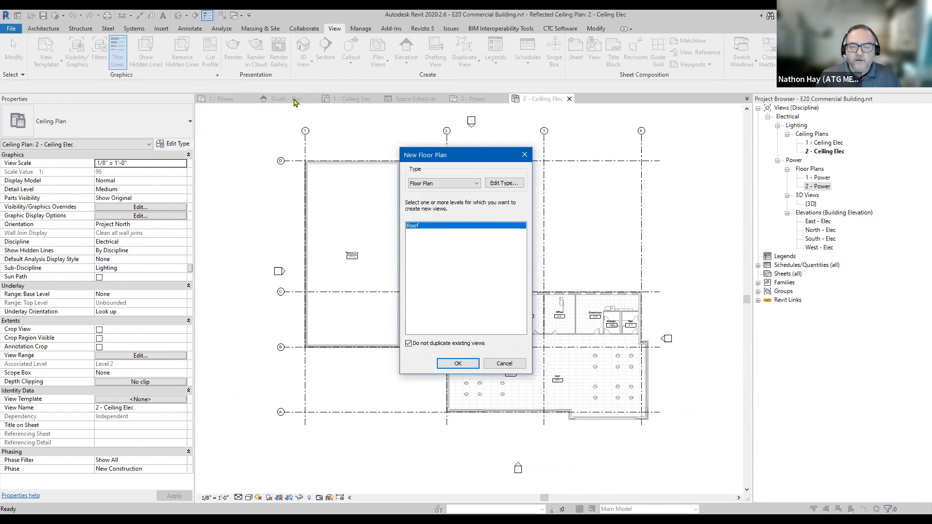
click(452, 365)
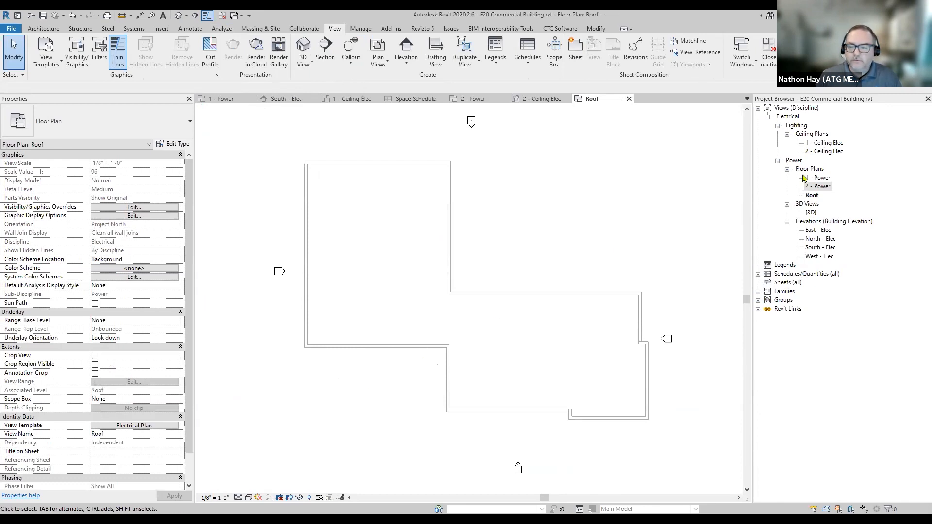
click(812, 195)
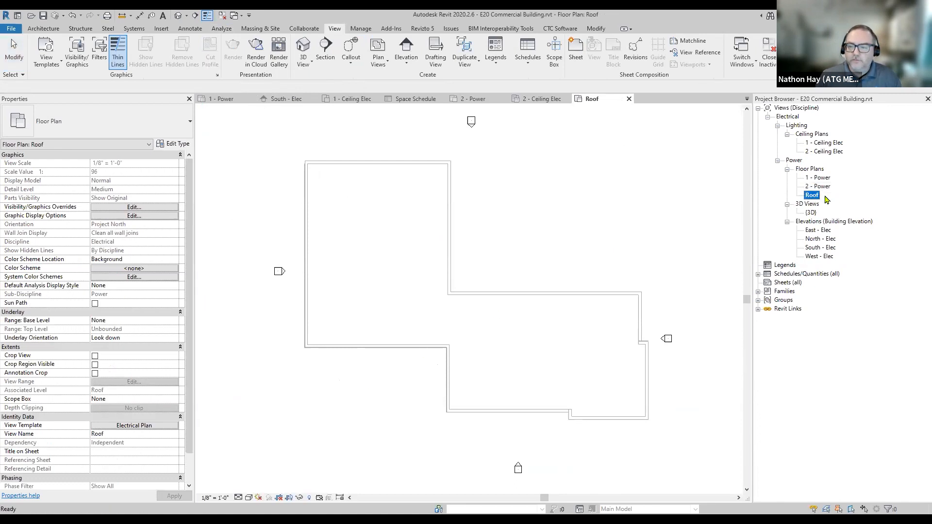
key(ctrl)
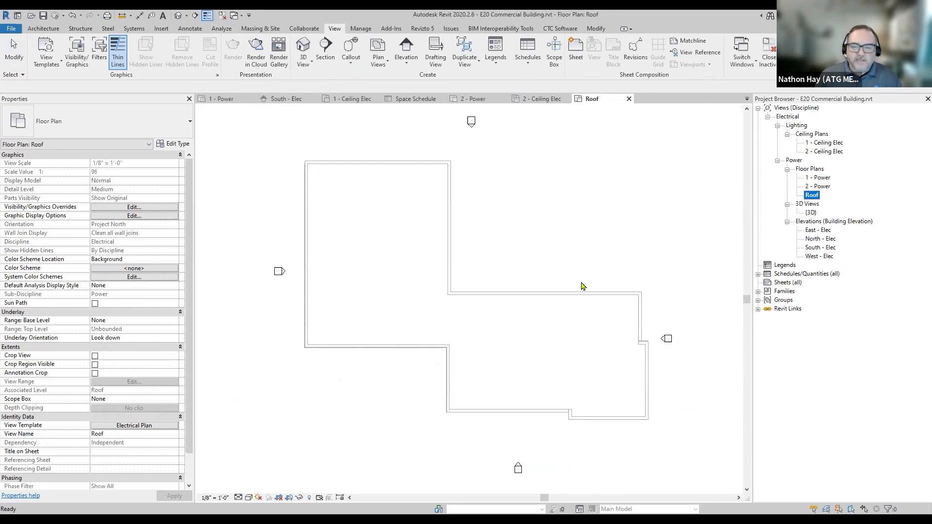
Open the 1 - Power floor plan and duplicate it without detailing
double_click(820, 178)
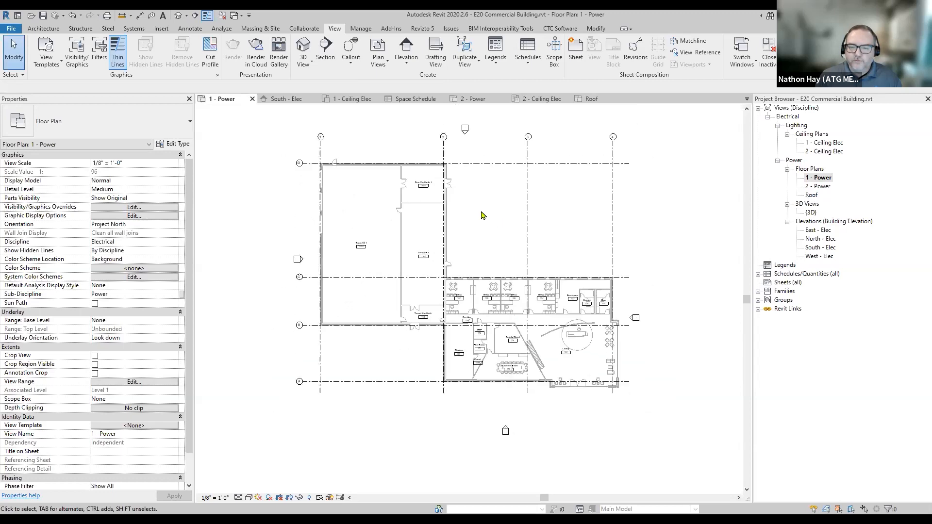
scroll(483, 214, down, 2)
click(821, 178)
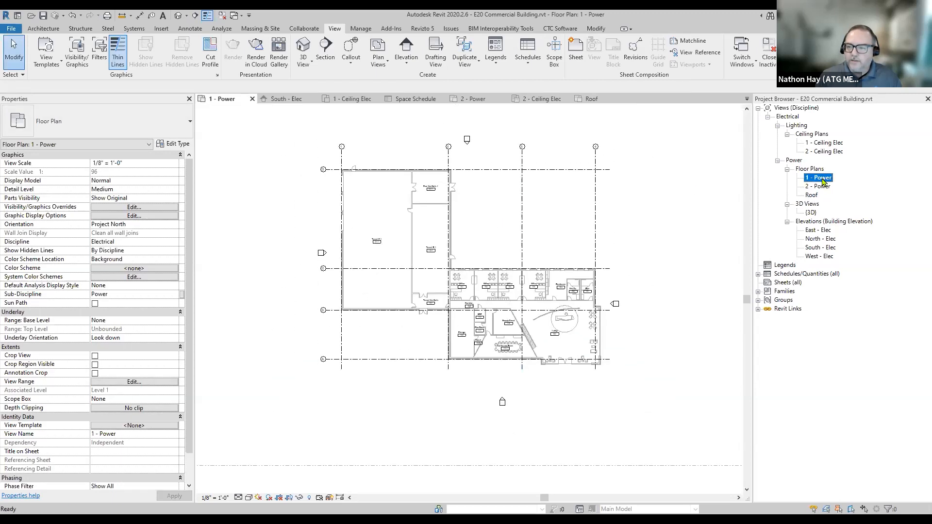
right_click(823, 181)
mouse_move(845, 258)
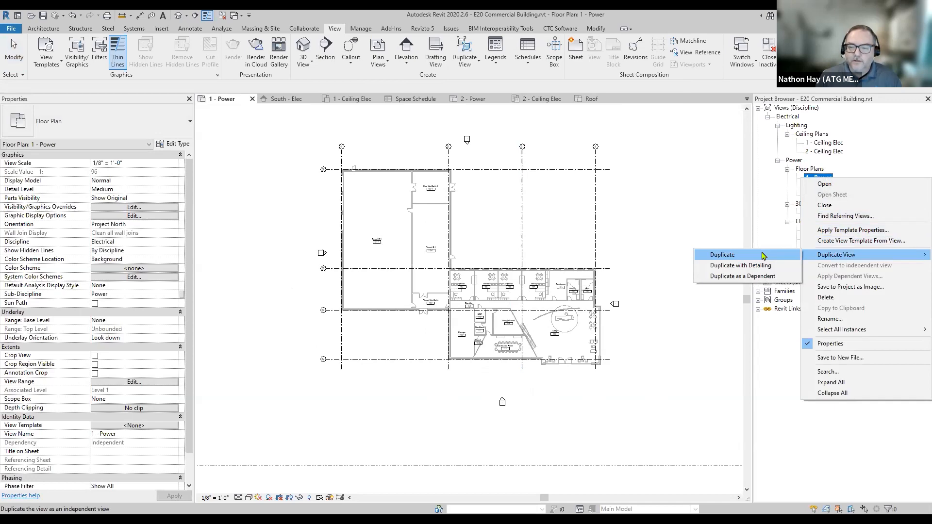
click(763, 256)
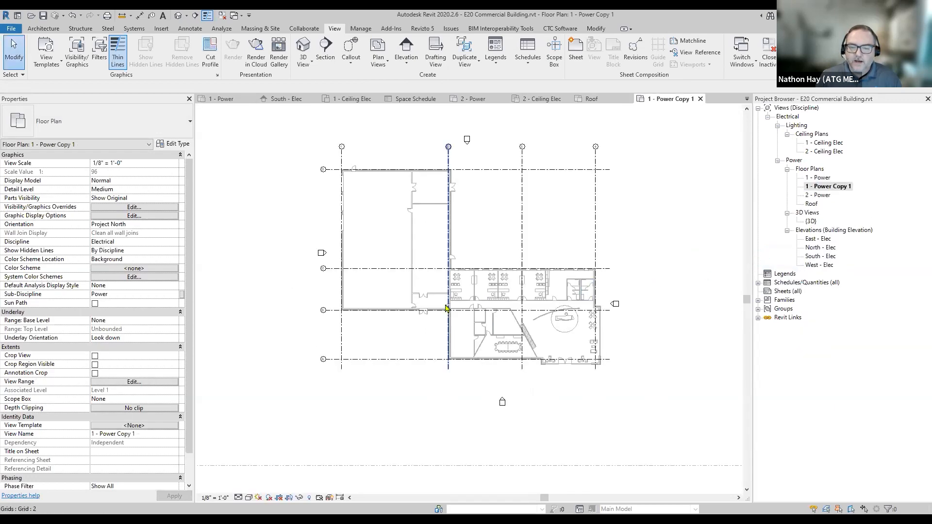
scroll(445, 305, up, 5)
scroll(423, 255, down, 5)
middle_drag(497, 210, 485, 246)
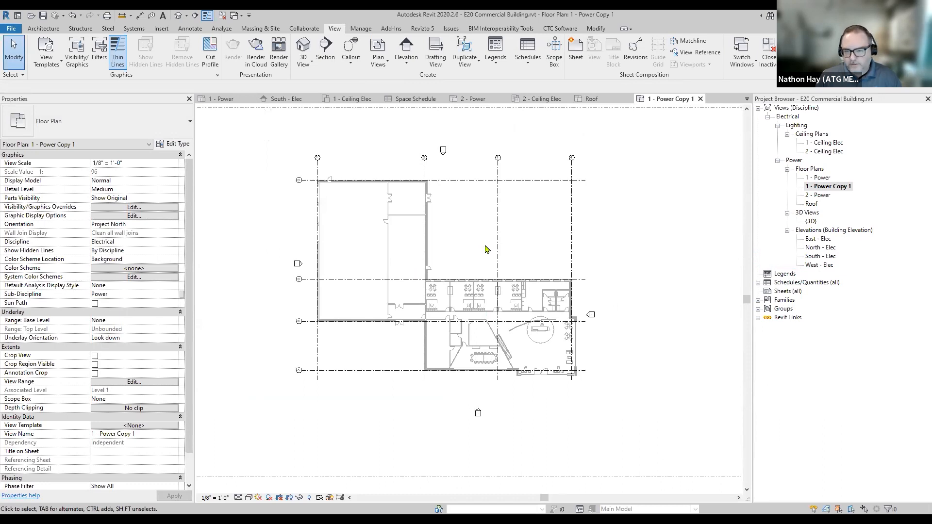
right_click(818, 179)
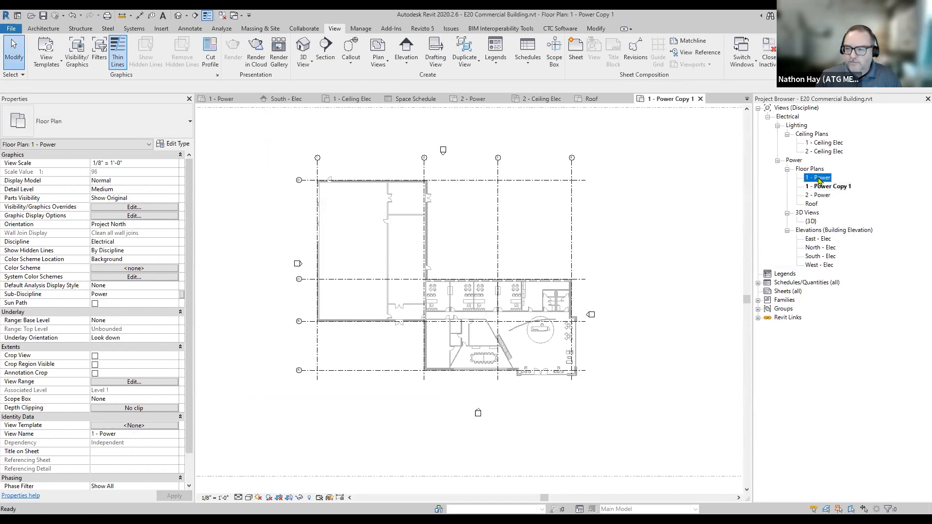
mouse_move(845, 260)
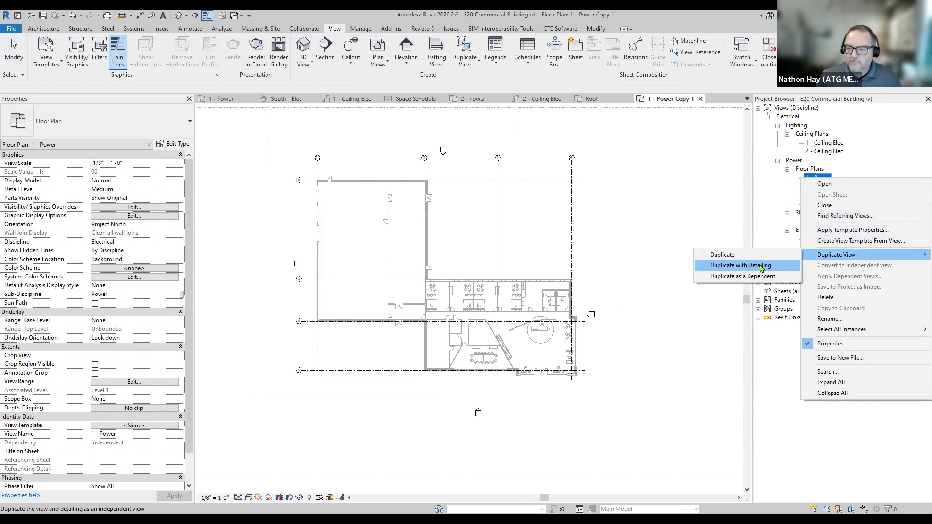
click(778, 271)
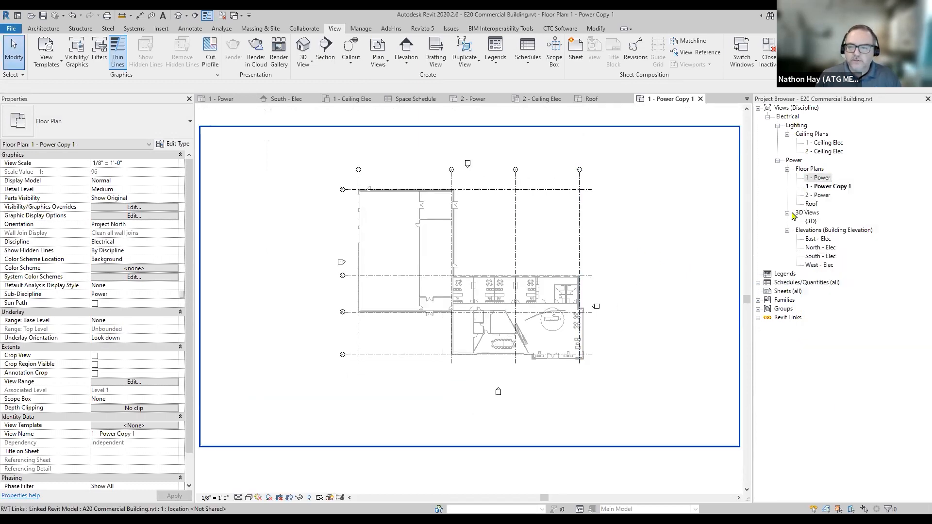
Rename the duplicated 1 - Power floor plan view to Site Plan
click(819, 188)
right_click(819, 189)
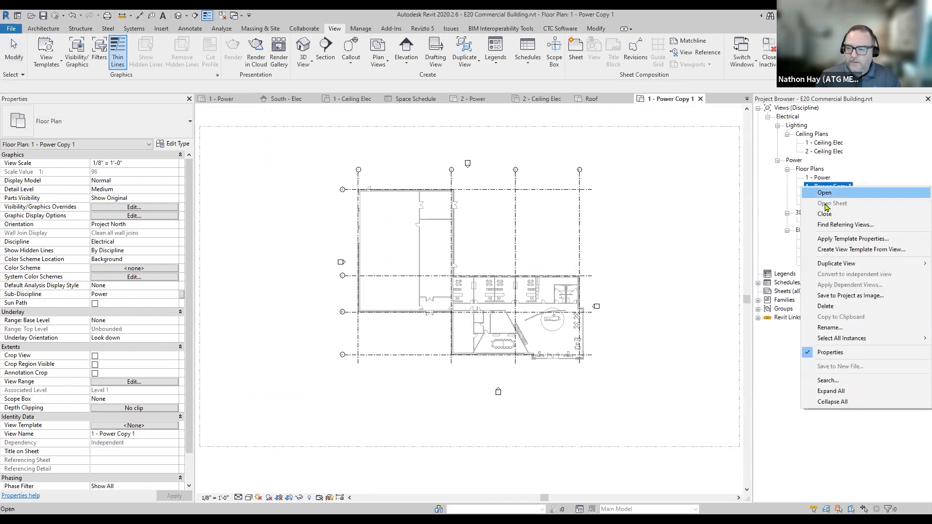
click(843, 328)
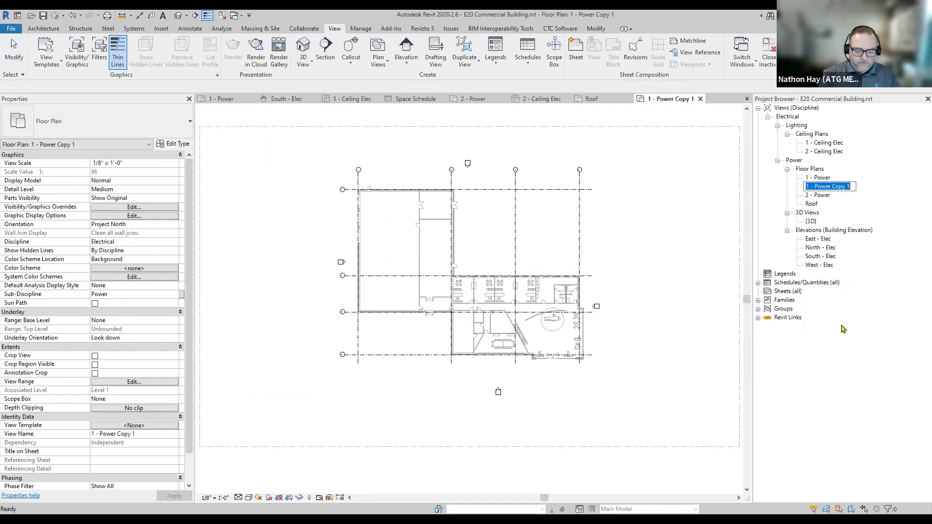
text(Site Plan)
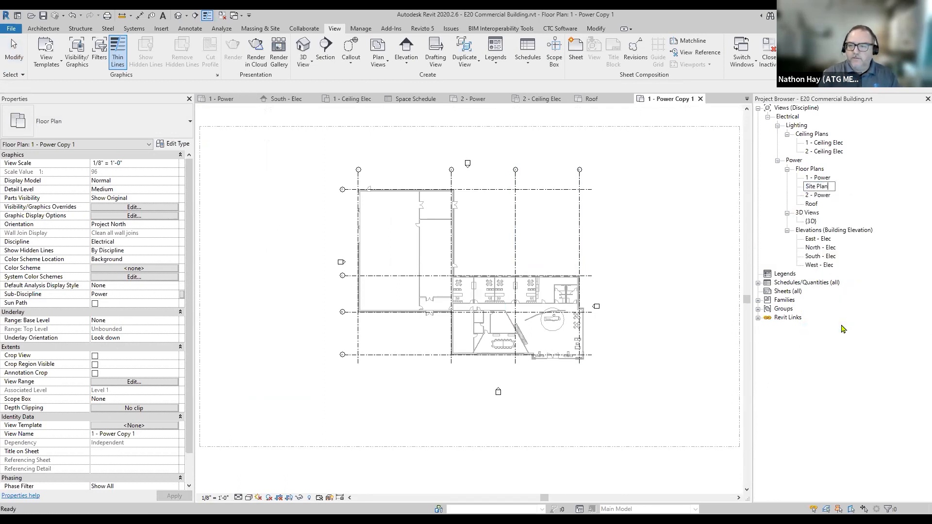
key(Return)
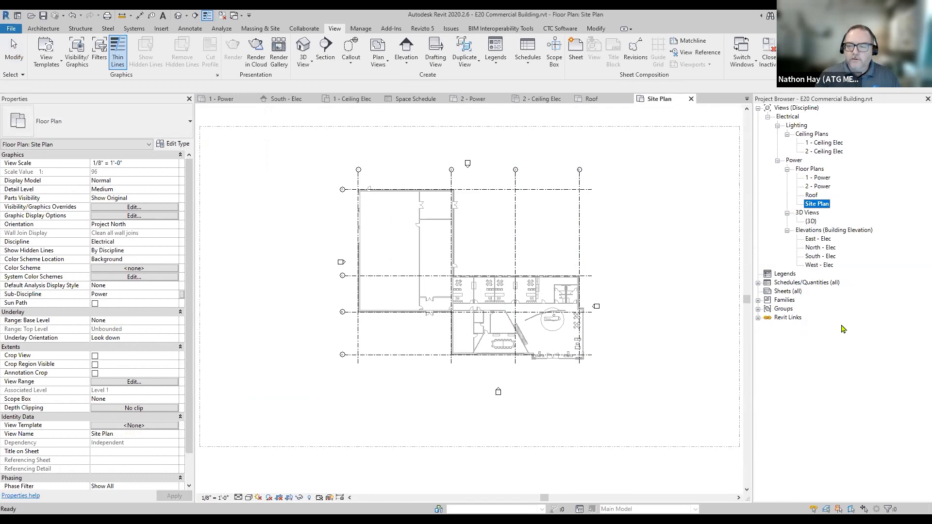
click(556, 398)
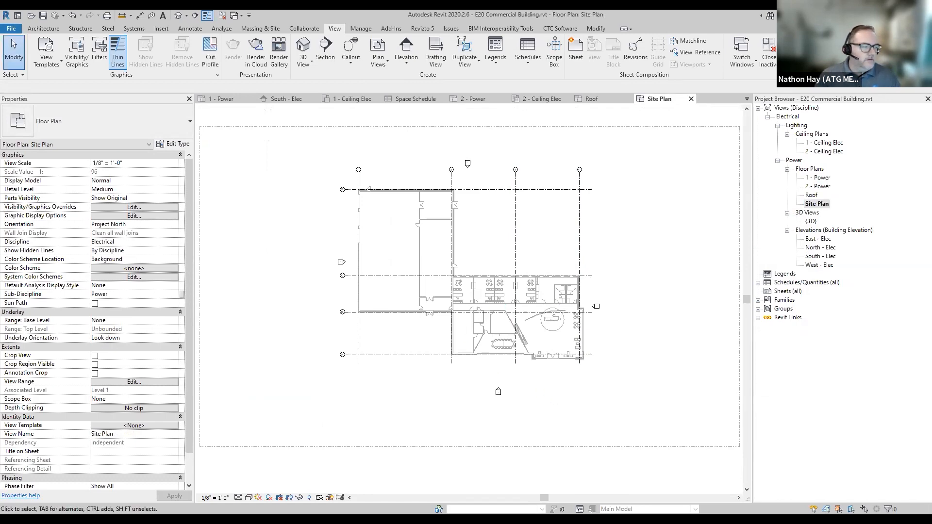
Set up a CAD link of Civil Site Plan.dwg for the current view only, with Black and White colors and Manual - Center positioning
scroll(403, 403, down, 2)
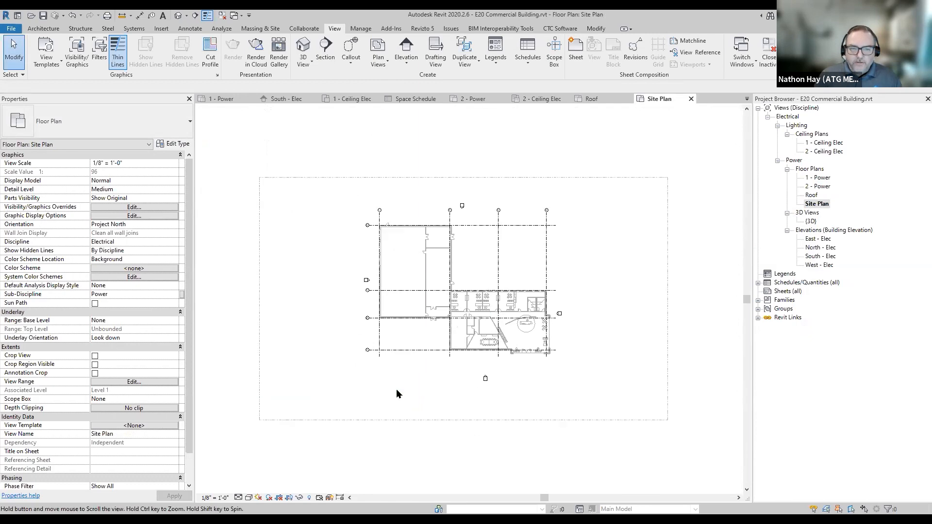
click(163, 30)
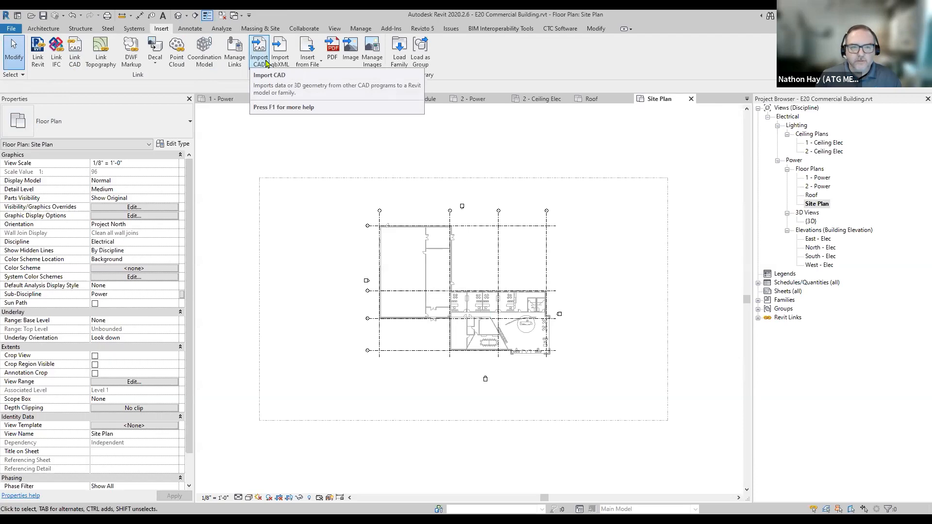
click(75, 54)
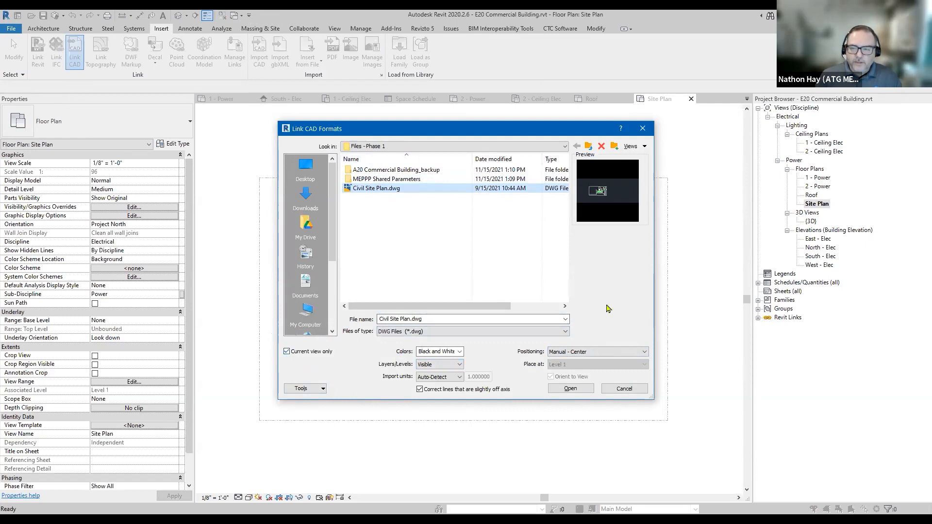
click(460, 351)
click(461, 352)
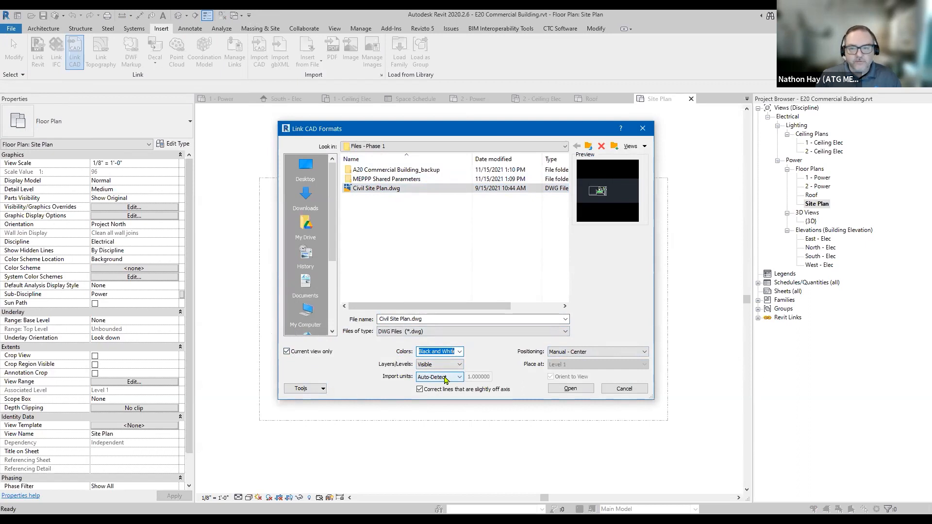
click(566, 355)
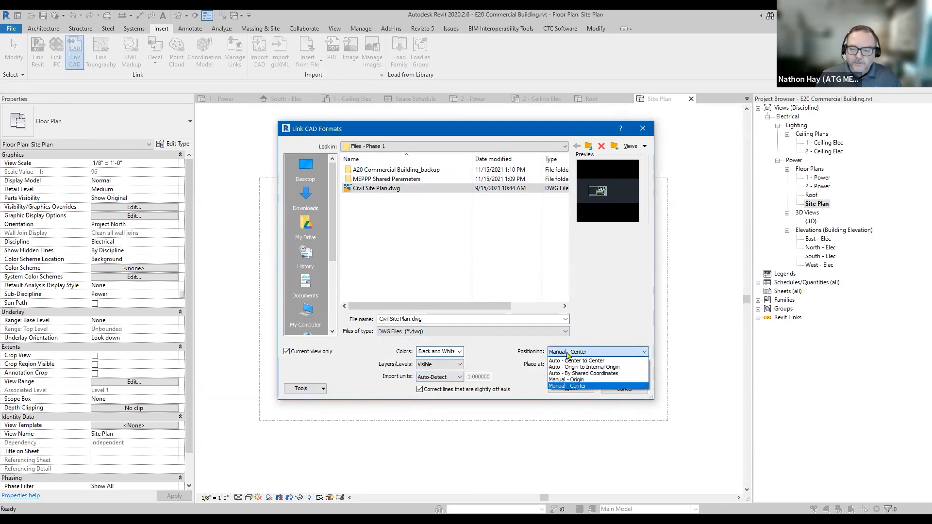
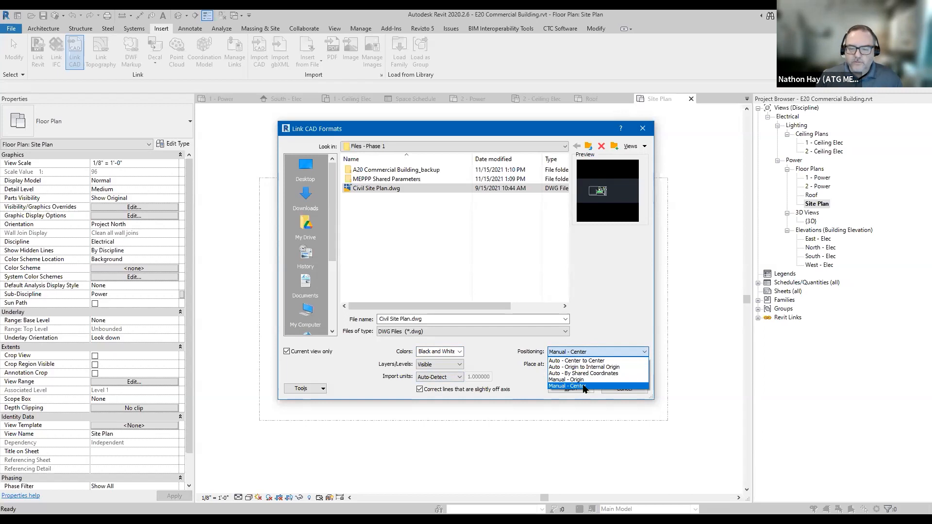
click(585, 386)
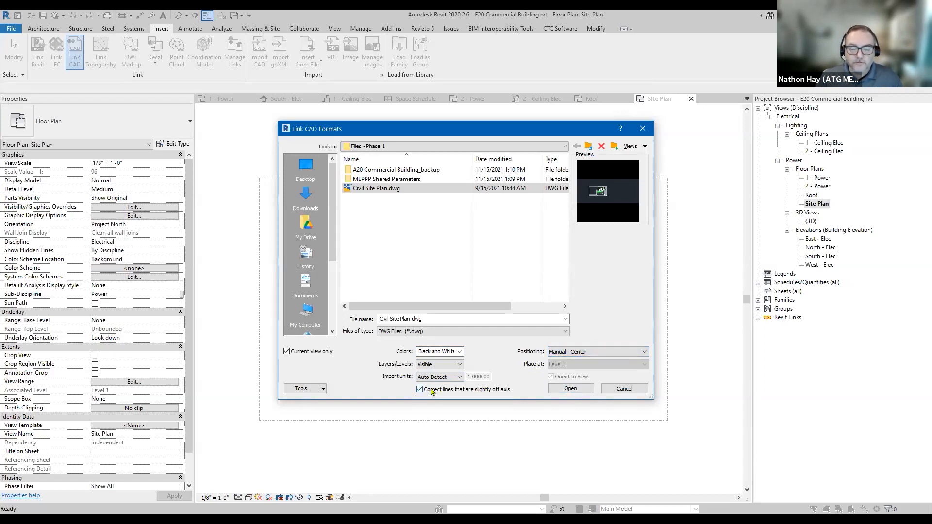
Link the civil drawing and place it with its building footprint roughly over the building in the Site Plan view
click(571, 389)
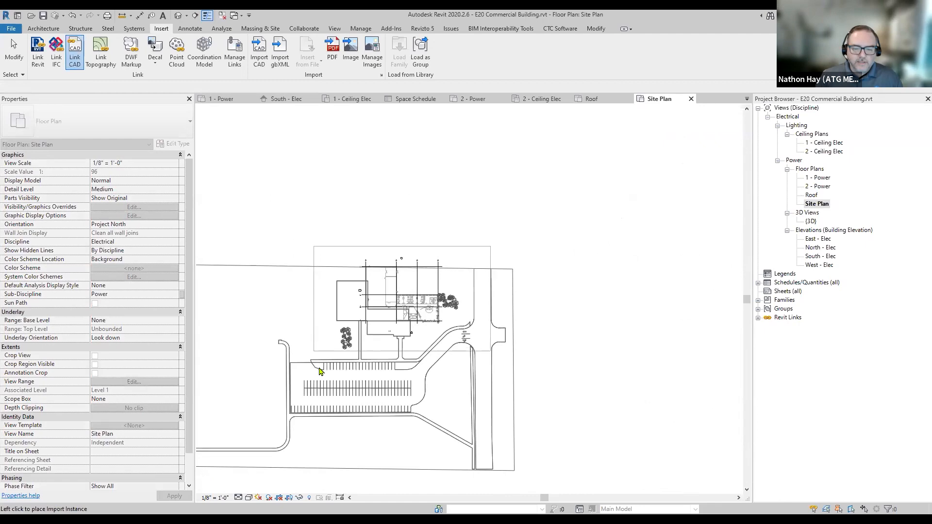
click(344, 349)
scroll(358, 352, up, 3)
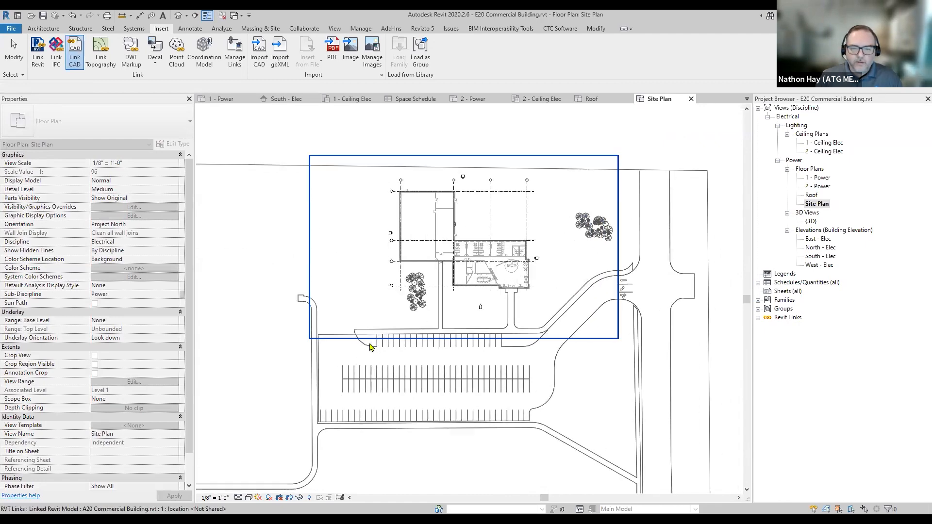
Drop the Civil Site Plan.dwg link near the building, with its footprint slightly offset from the architectural walls
scroll(369, 287, up, 4)
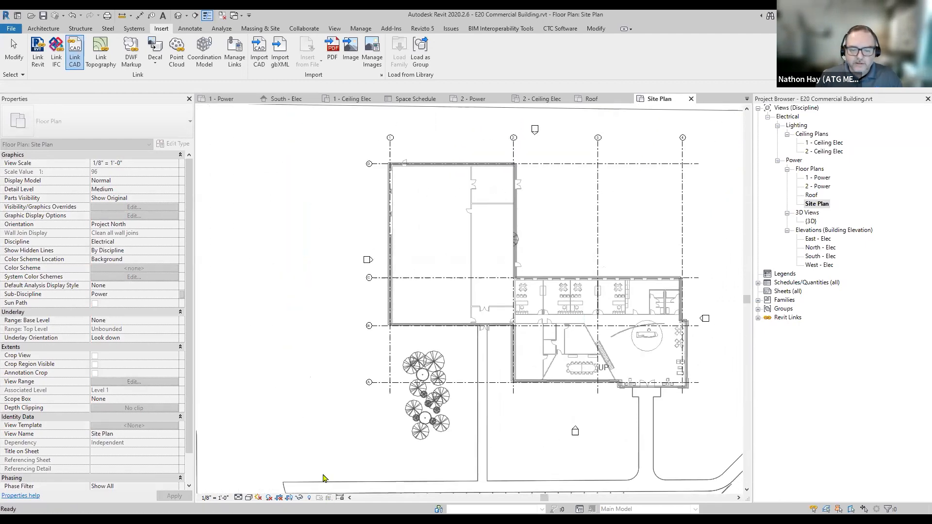
scroll(339, 437, down, 5)
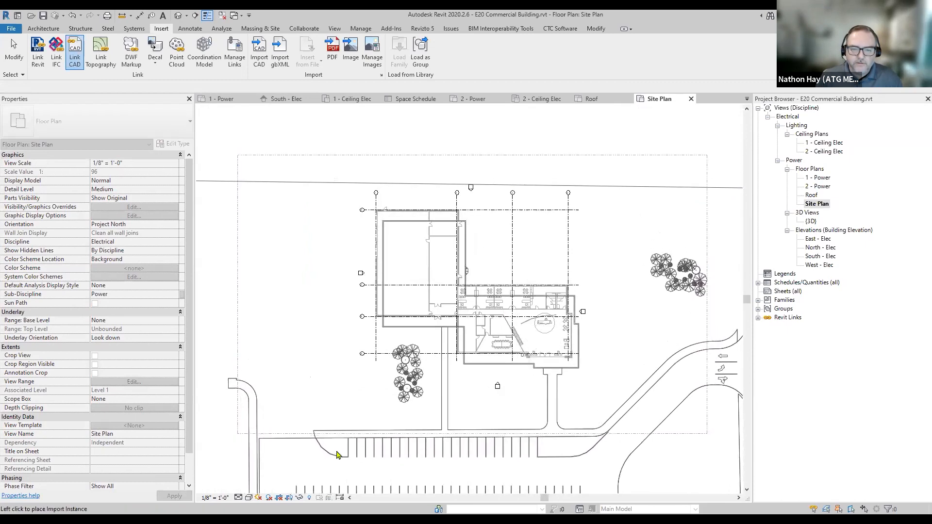
click(333, 440)
Align the upper edge of the civil drawing's building footprint to grid D
scroll(442, 248, up, 3)
scroll(442, 248, up, 3)
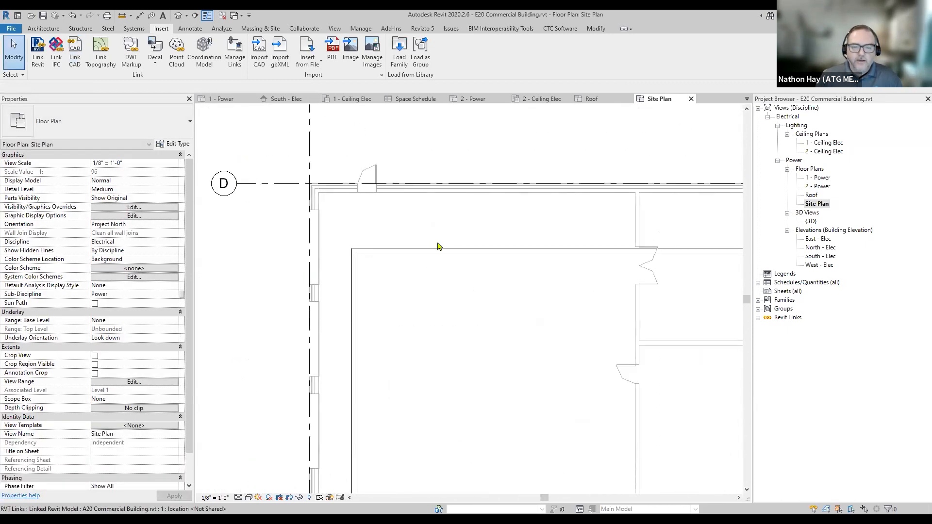
scroll(417, 289, down, 1)
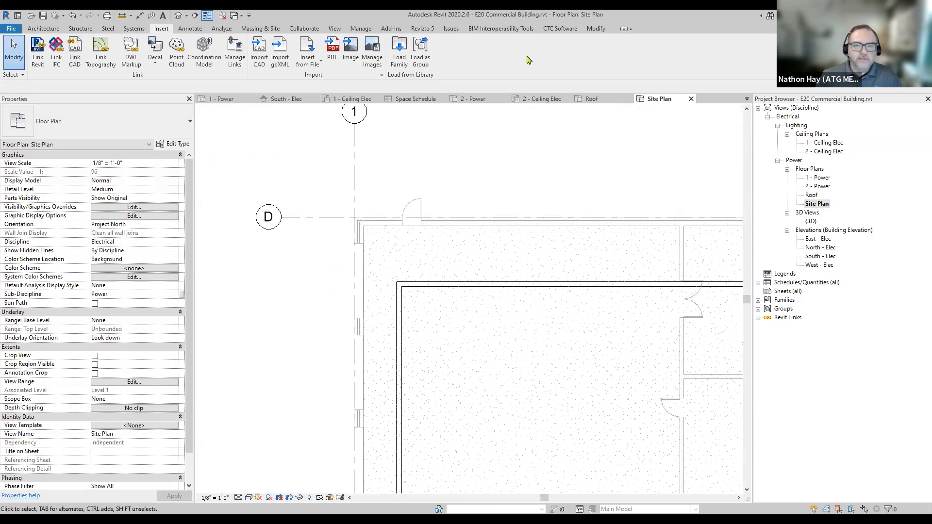
click(598, 31)
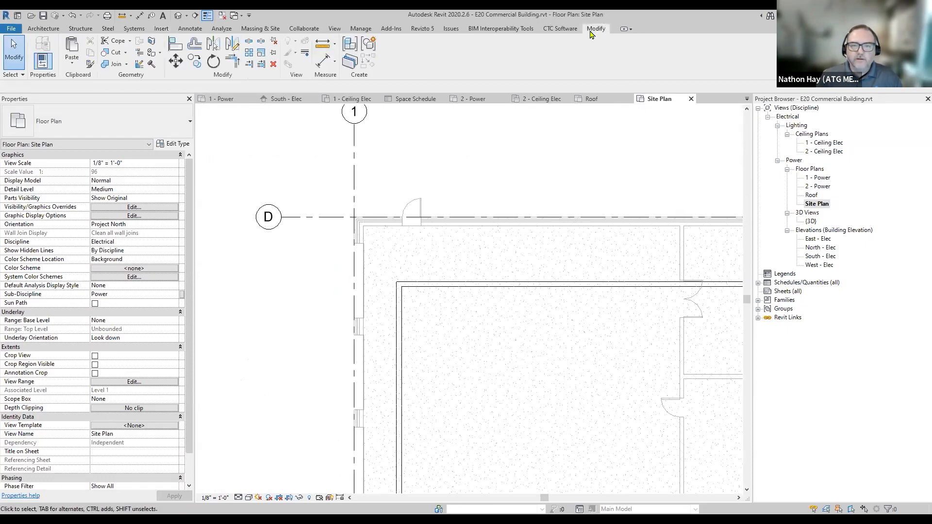
click(177, 49)
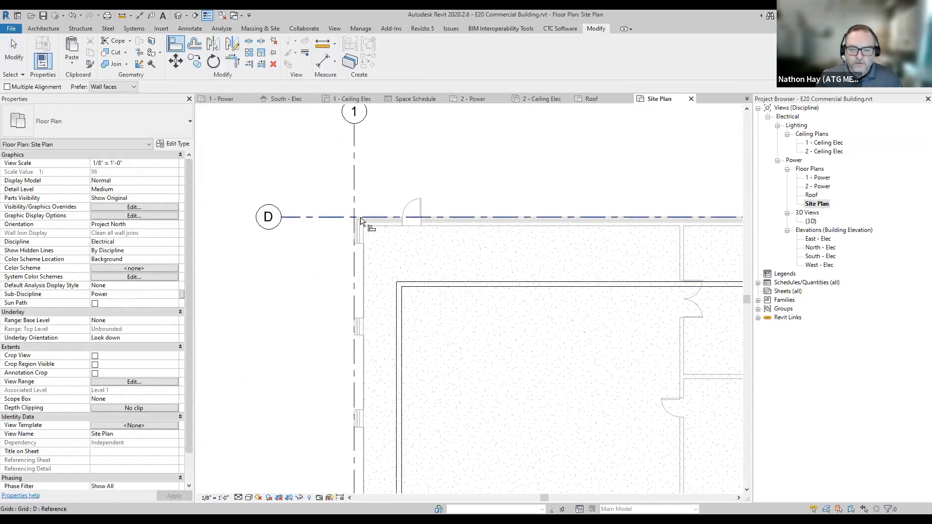
click(482, 220)
click(486, 284)
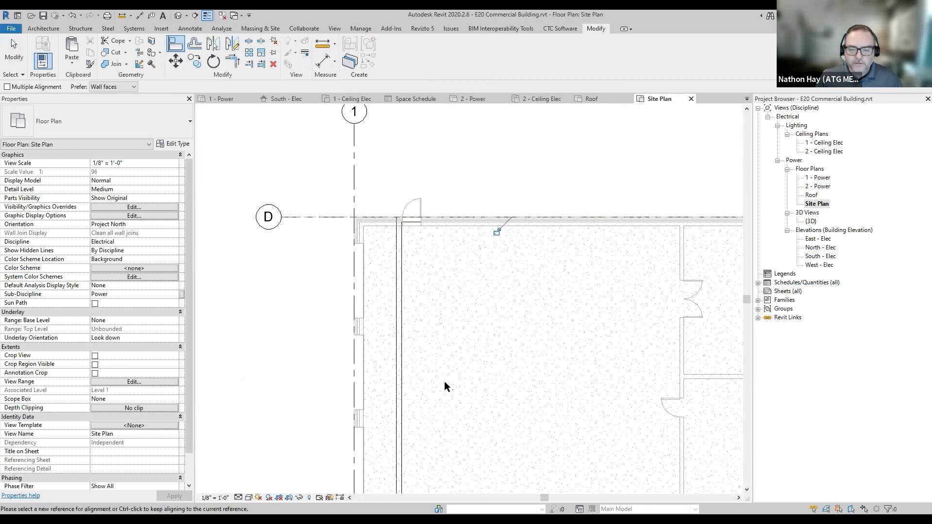
Align the west edge of the civil drawing's building footprint to grid 1 and end the Align command
scroll(446, 386, down, 6)
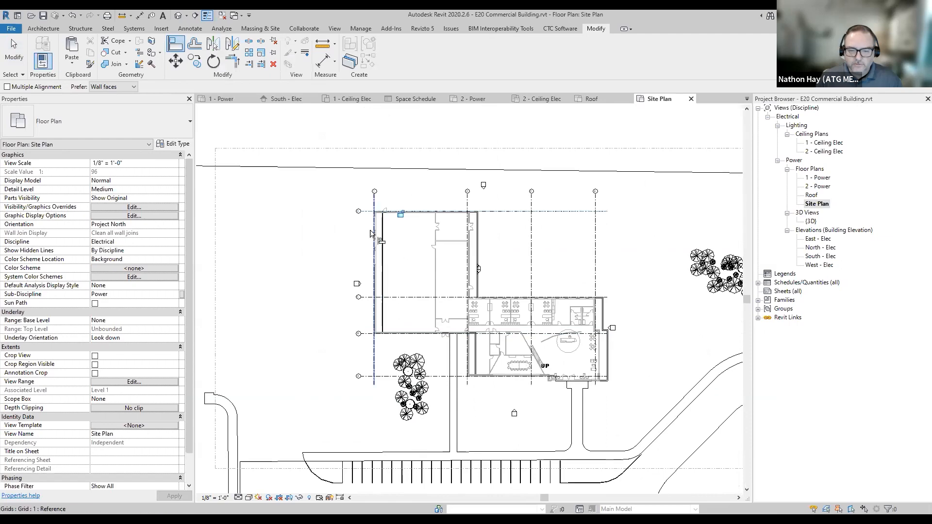
scroll(370, 233, up, 5)
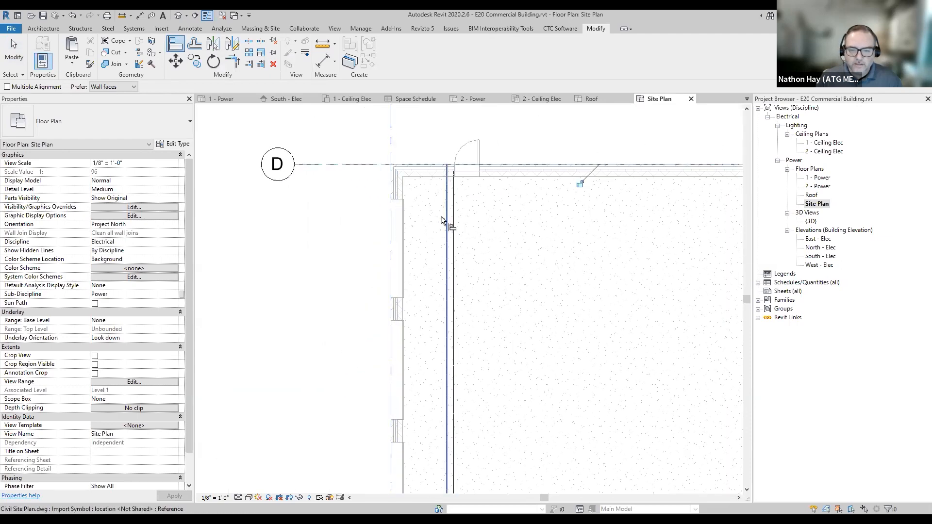
click(393, 219)
click(442, 221)
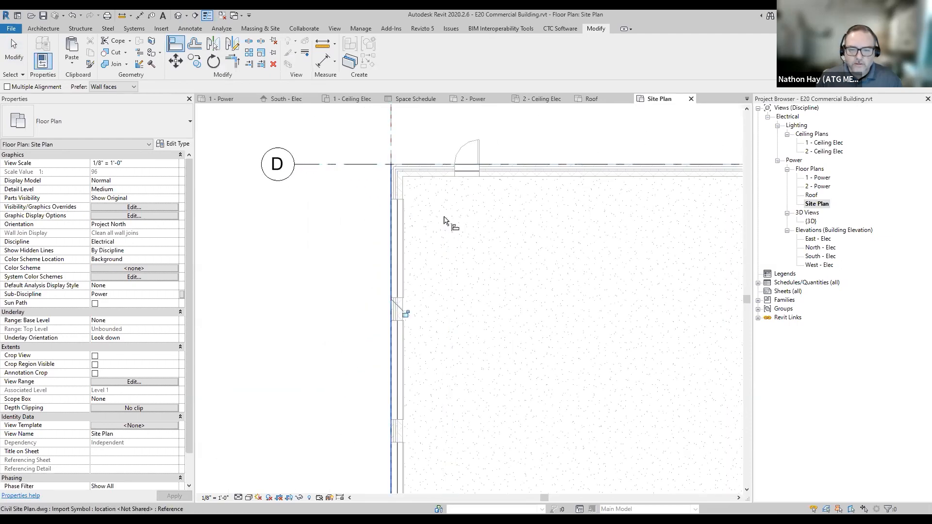
scroll(442, 221, down, 5)
key(Escape)
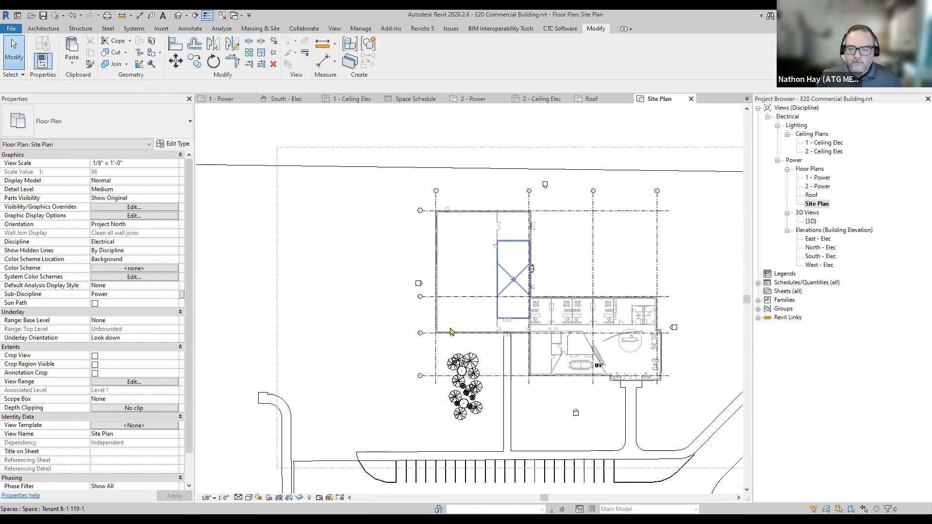
Select the linked civil drawing and examine how its building footprint lines up with the architectural walls and grids
scroll(485, 204, down, 2)
click(538, 191)
click(606, 205)
click(673, 208)
middle_drag(620, 317, 575, 328)
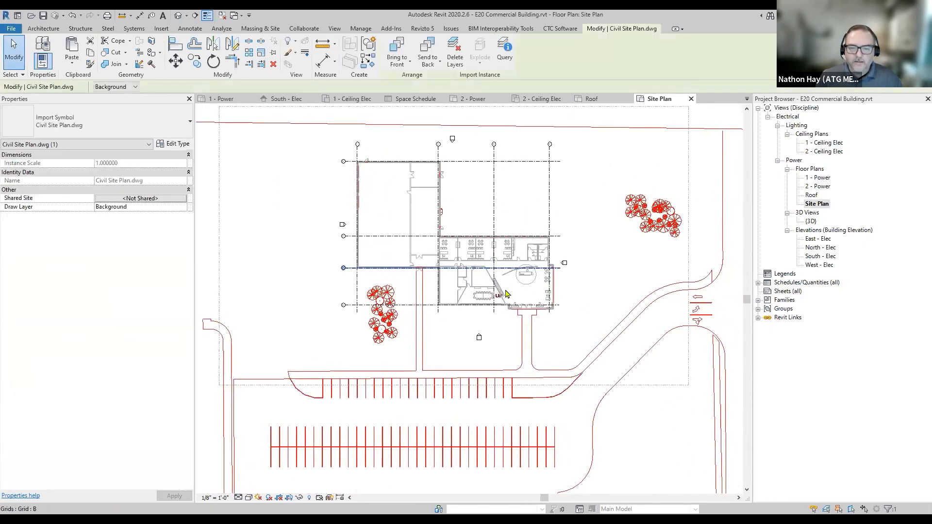
scroll(568, 321, up, 5)
scroll(401, 295, up, 3)
scroll(341, 316, down, 8)
scroll(301, 276, down, 1)
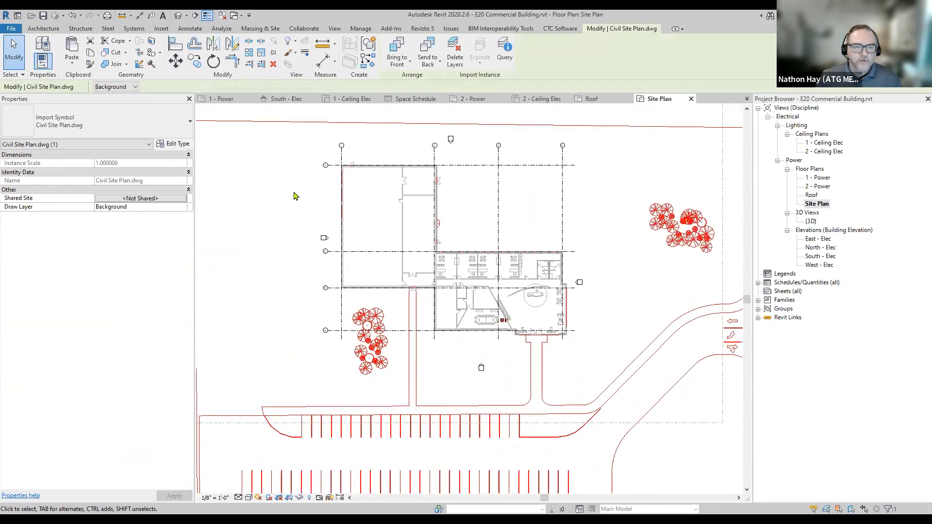
Pin the imported Civil Site Plan.dwg in place, check that it cannot be moved, and save the project
click(274, 53)
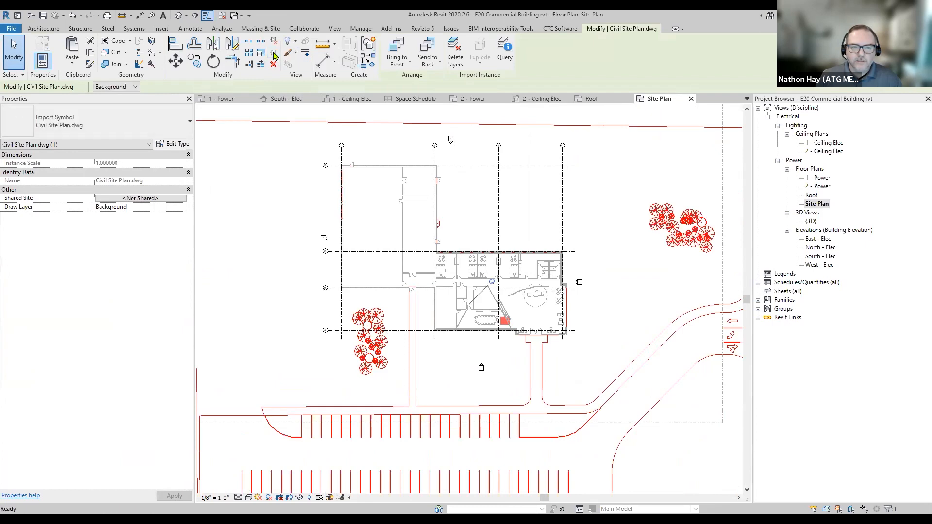
key(Escape)
middle_drag(257, 234, 299, 252)
click(419, 377)
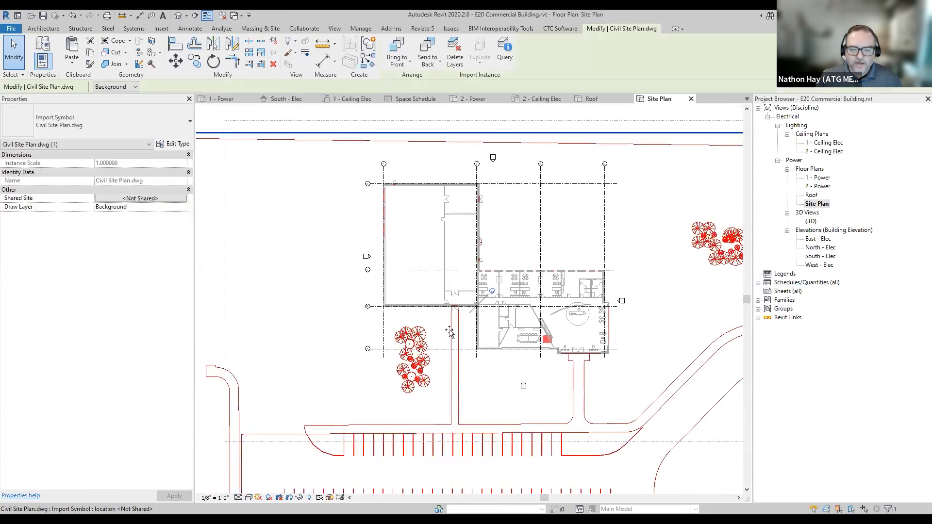
drag(416, 378, 513, 288)
drag(430, 275, 432, 282)
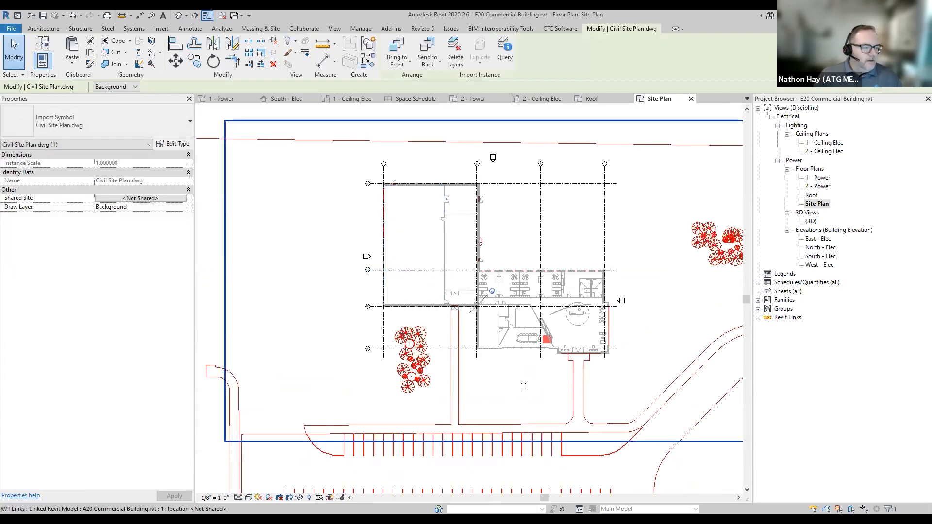
key(Escape)
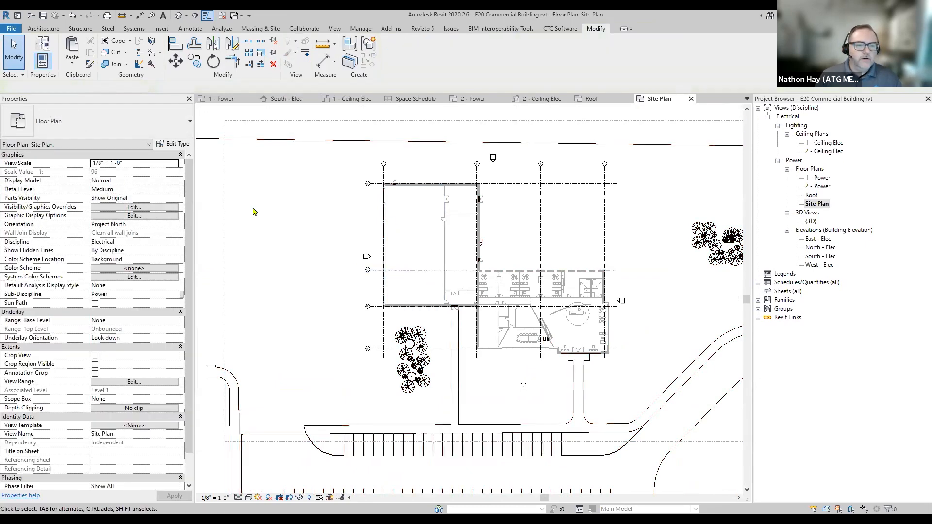
click(44, 16)
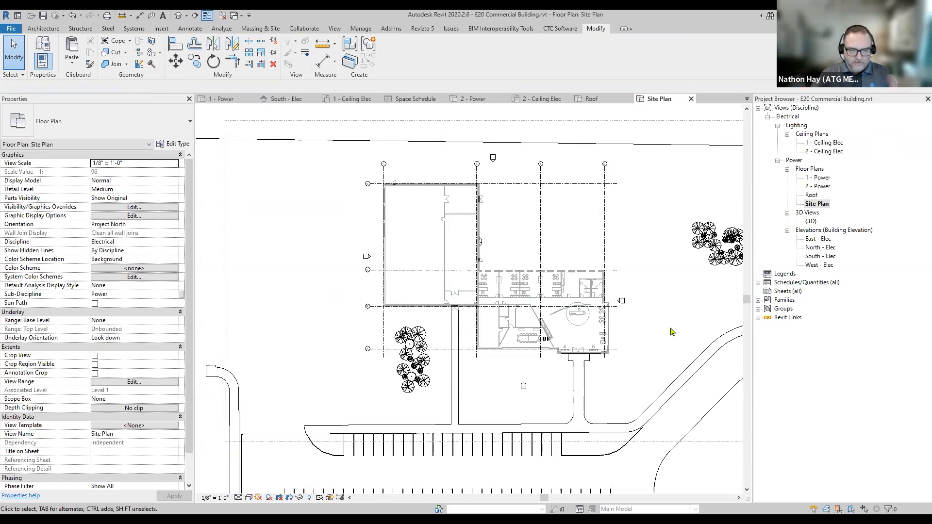
Draw a scope box enclosing the whole building just outside its exterior walls in the Site Plan view
click(334, 28)
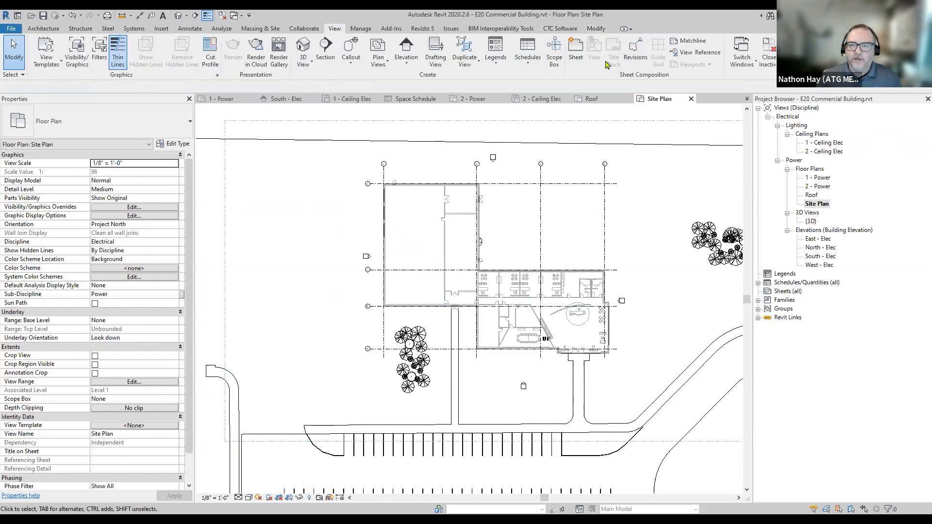
click(554, 53)
scroll(459, 217, up, 1)
scroll(467, 240, up, 1)
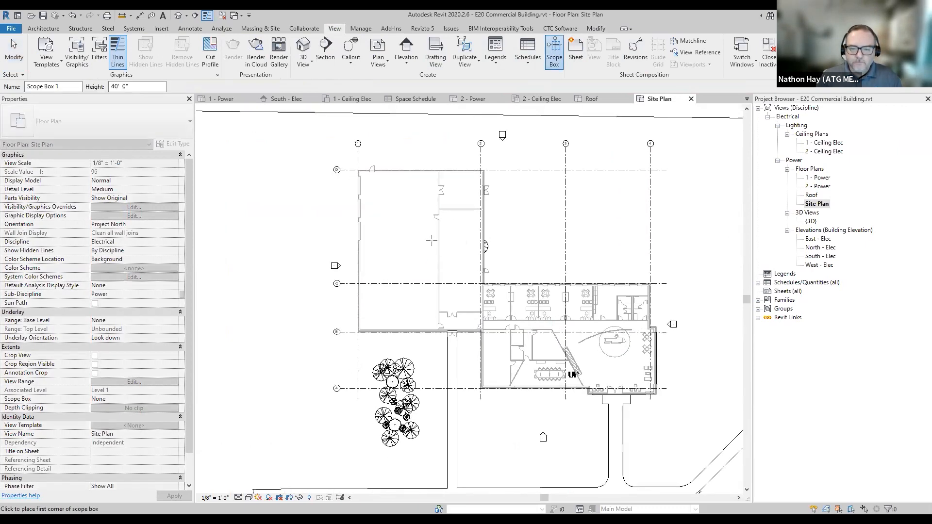
scroll(391, 223, up, 1)
click(293, 147)
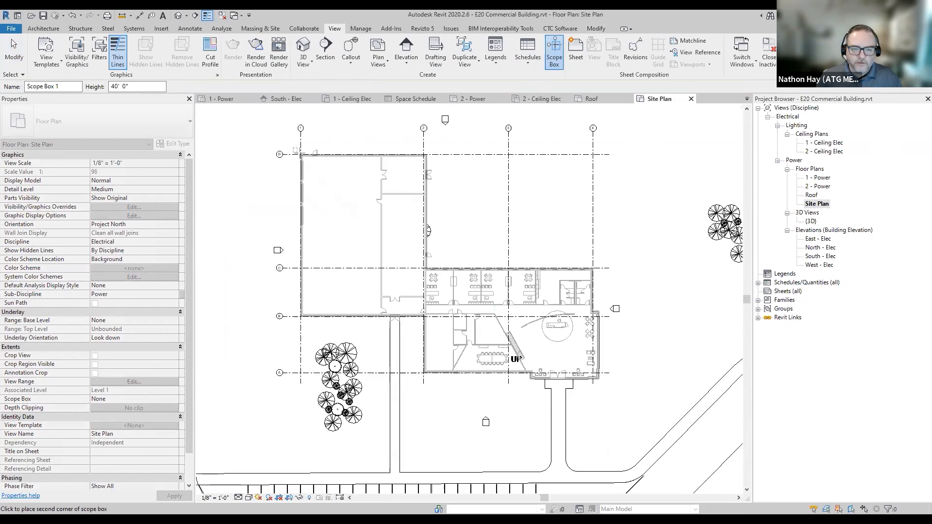
click(606, 387)
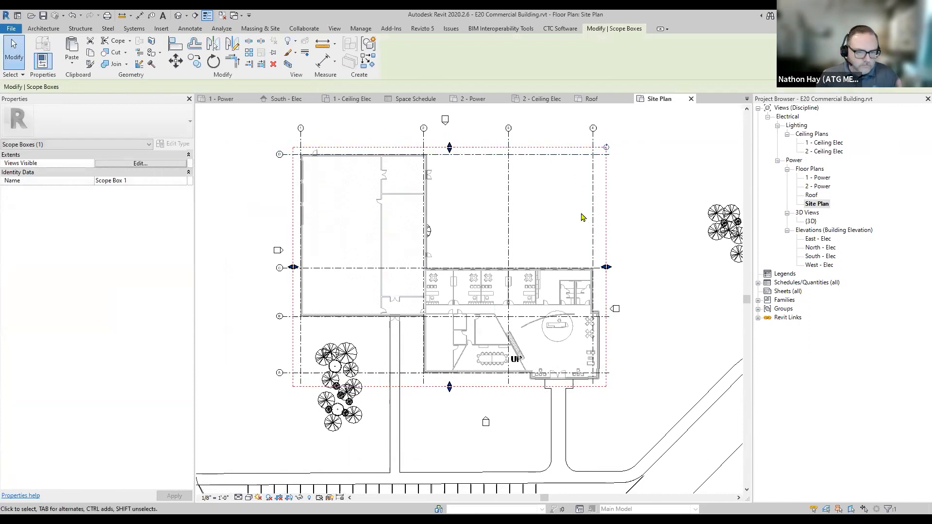
Rename the new scope box around the whole building as OVERALL BUILDING
click(142, 182)
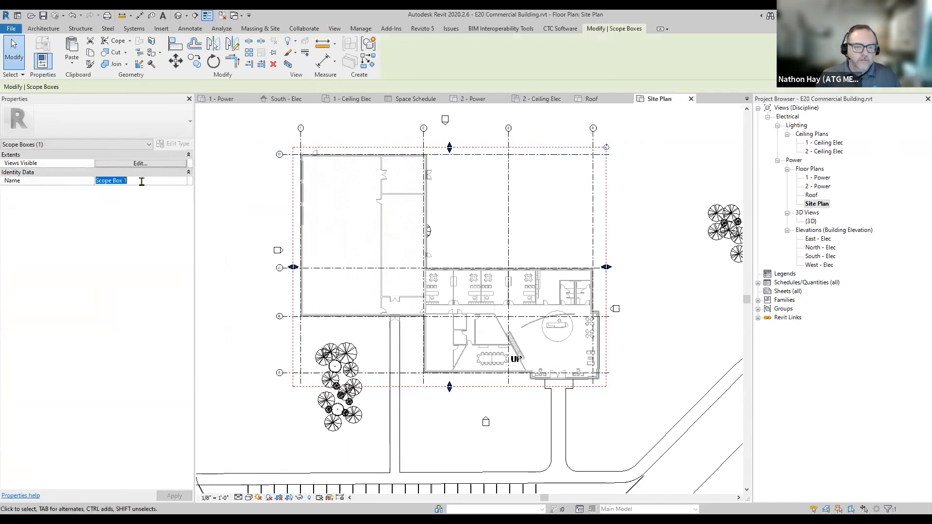
text(OVERALL BUILDING)
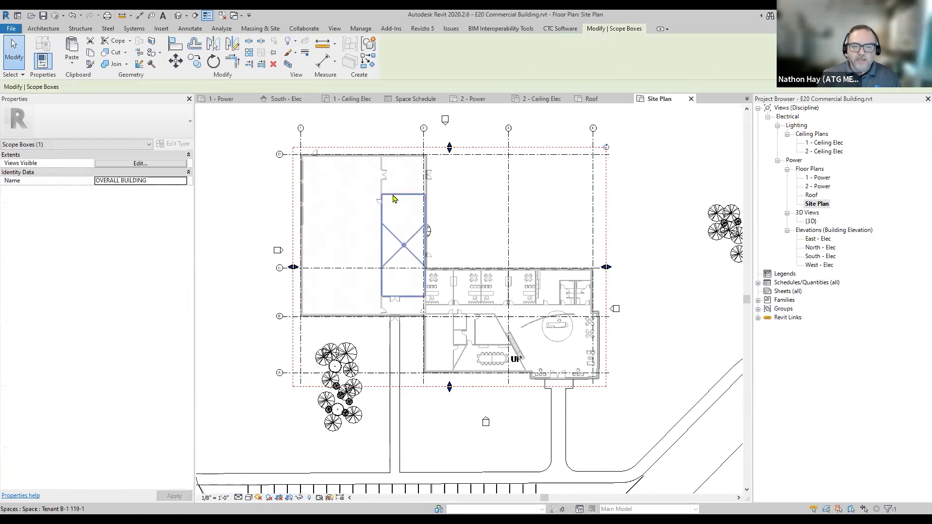
click(678, 230)
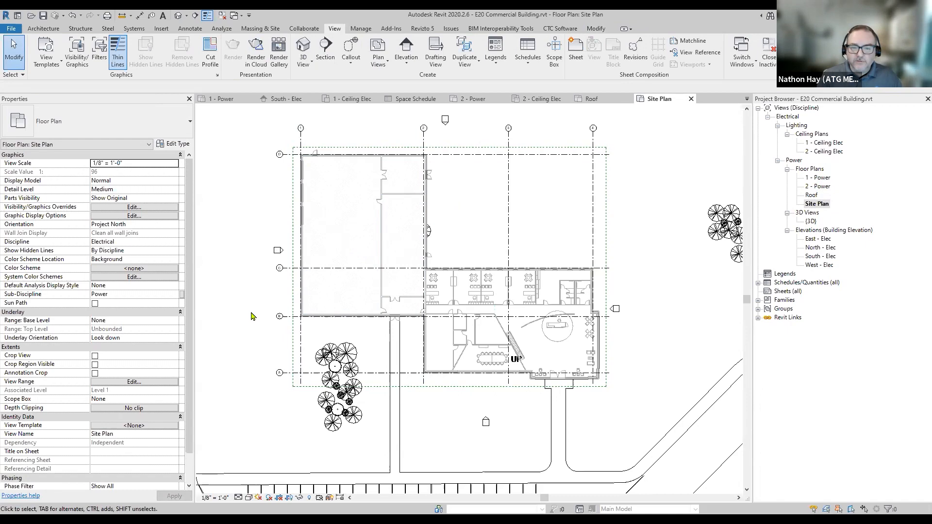
Open the 2 - Power floor plan at the second-floor office area
scroll(426, 323, up, 3)
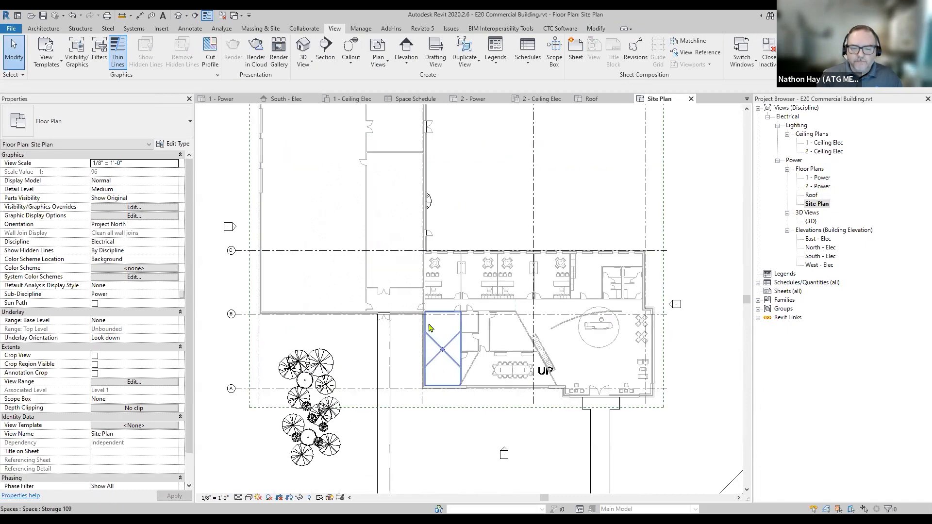
scroll(426, 323, down, 1)
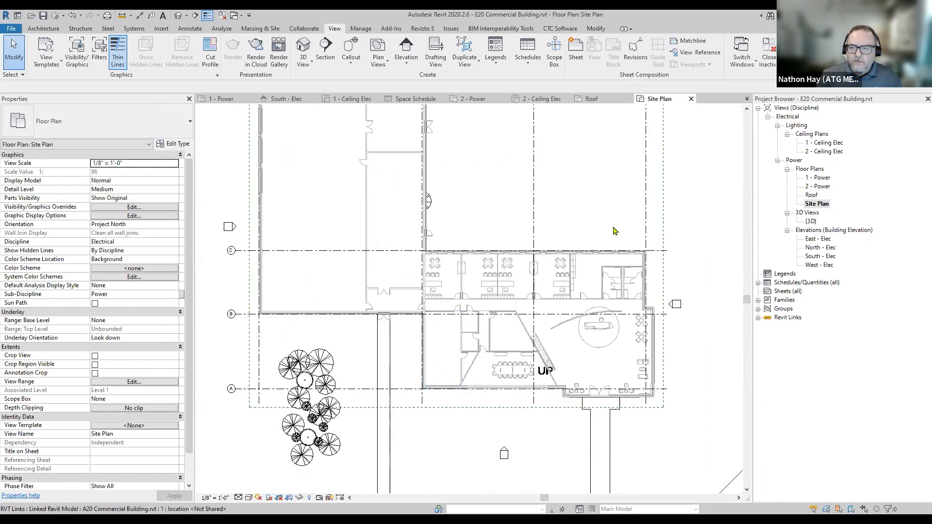
double_click(821, 189)
mouse_move(383, 364)
middle_down()
mouse_move(417, 335)
mouse_move(392, 352)
middle_up()
scroll(373, 315, down, 1)
scroll(358, 245, up, 4)
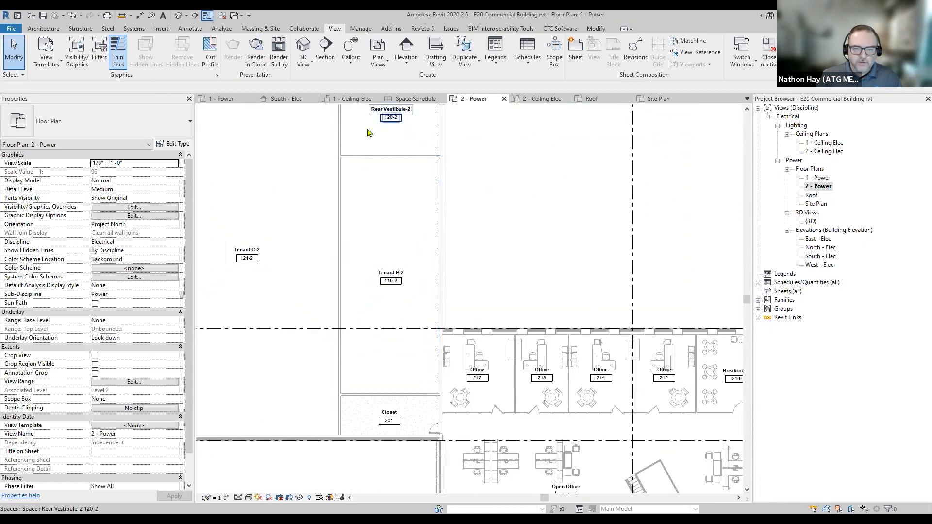
scroll(347, 279, down, 2)
scroll(349, 376, up, 3)
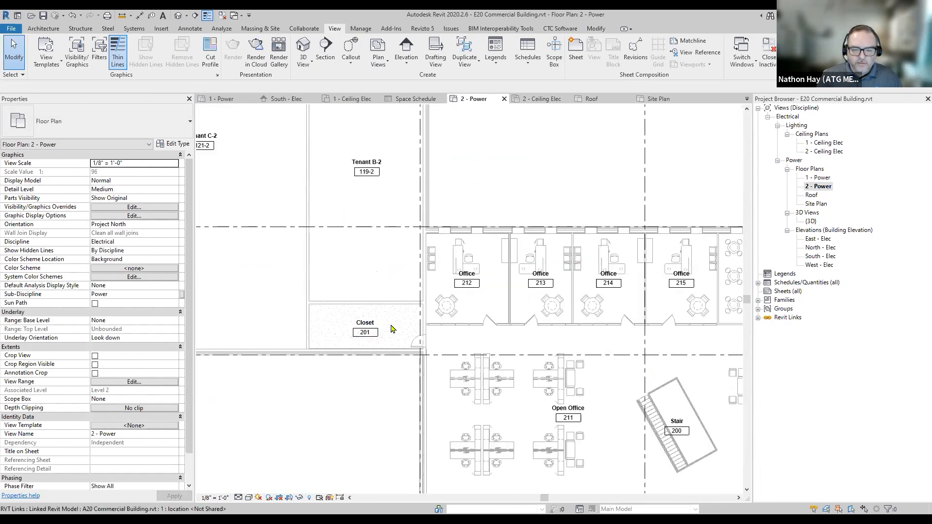
scroll(379, 408, down, 2)
middle_drag(379, 408, 304, 334)
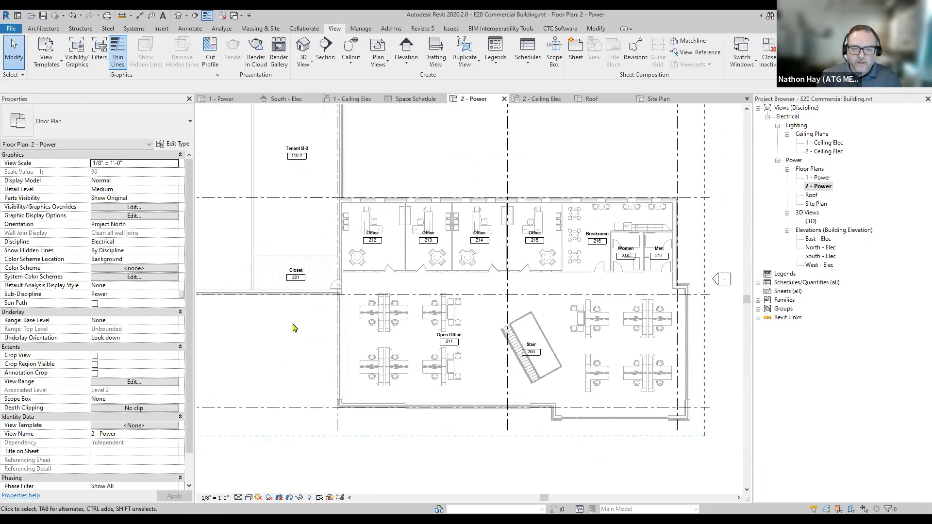
scroll(293, 328, down, 1)
Draw a second scope box around the level 2 office wing, extending past Closet 201 and aligned with the overall box's lower outer corner
click(554, 51)
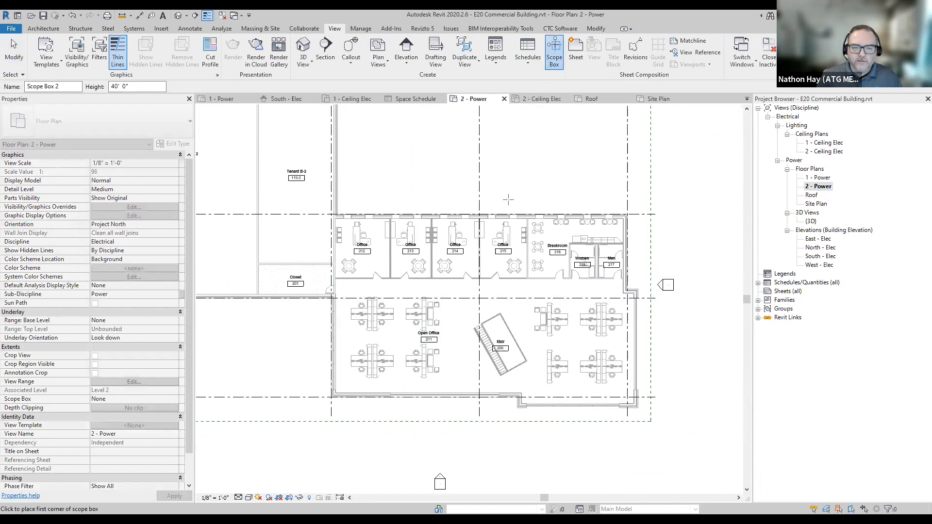
click(651, 421)
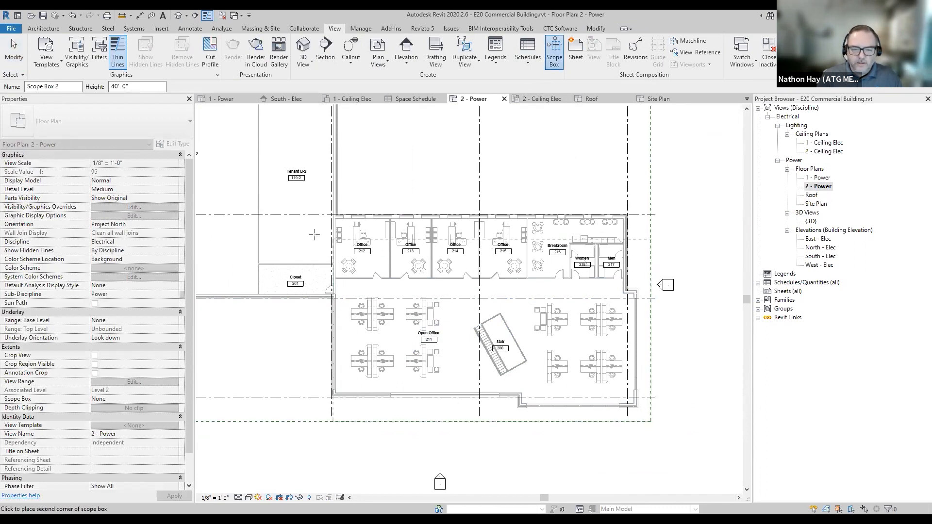
click(251, 208)
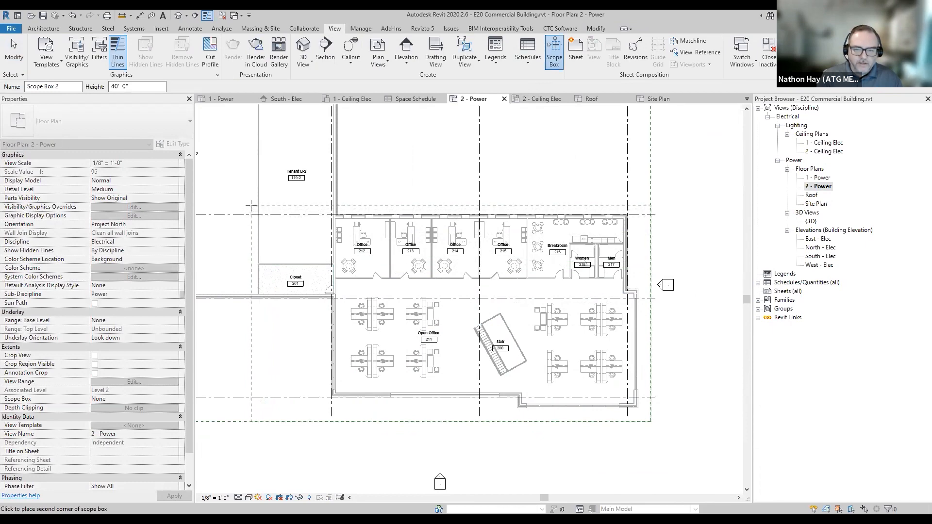
Rename the scope box around the office wing as LEVEL 2
click(143, 182)
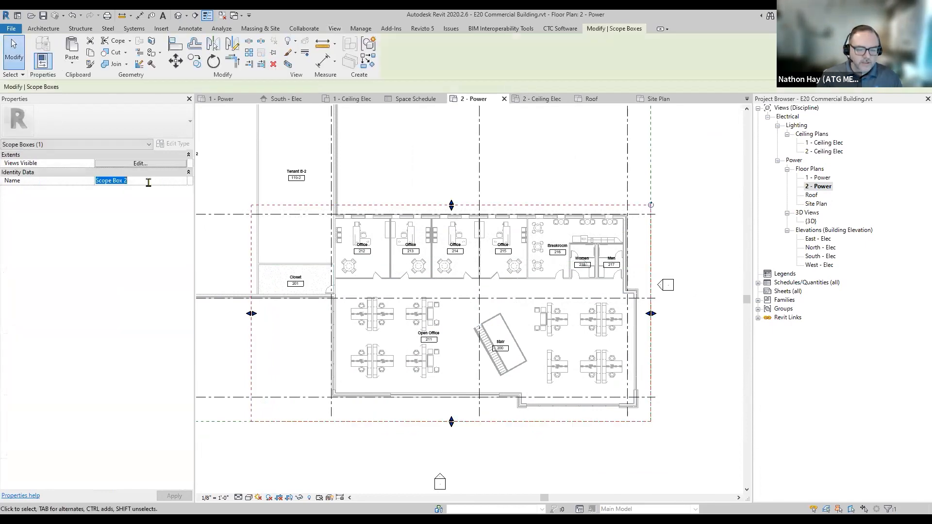
text(LEVEL 2)
key(Return)
click(458, 171)
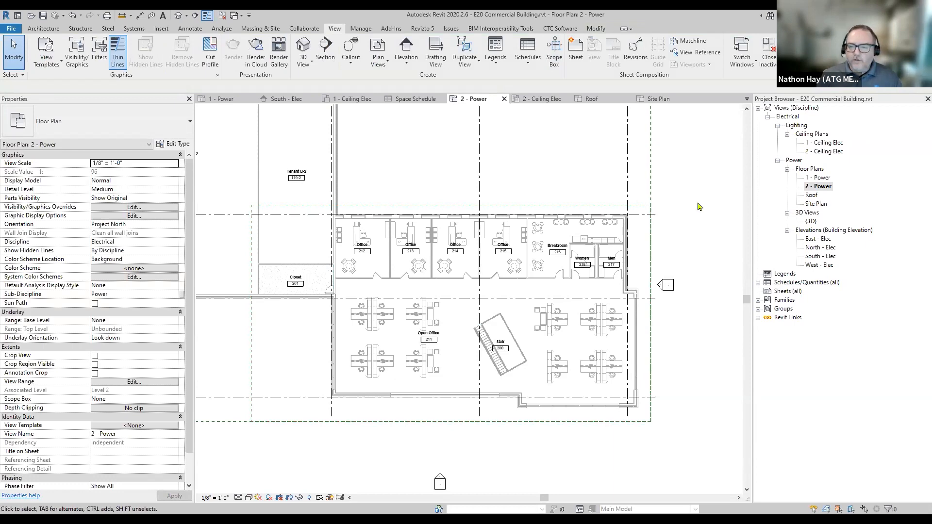
Assign the OVERALL BUILDING scope box to the 1 - Ceiling Elec, 1 - Power and Roof views and make their crop regions visible
scroll(699, 207, down, 1)
middle_drag(687, 205, 693, 278)
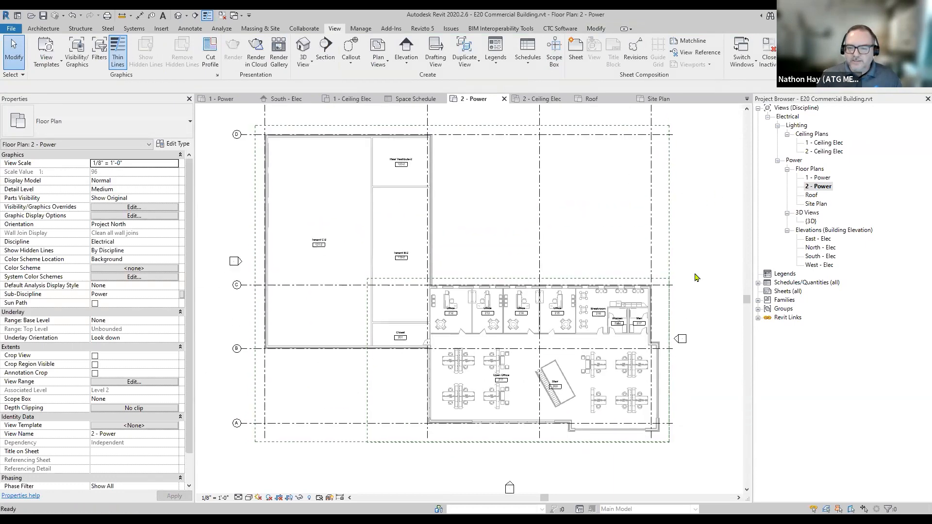
click(829, 143)
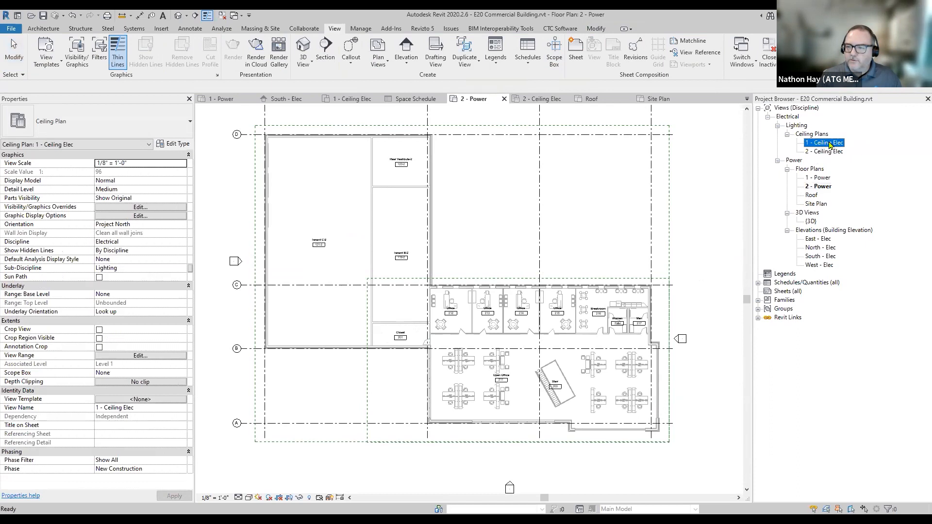
ctrl+click(824, 182)
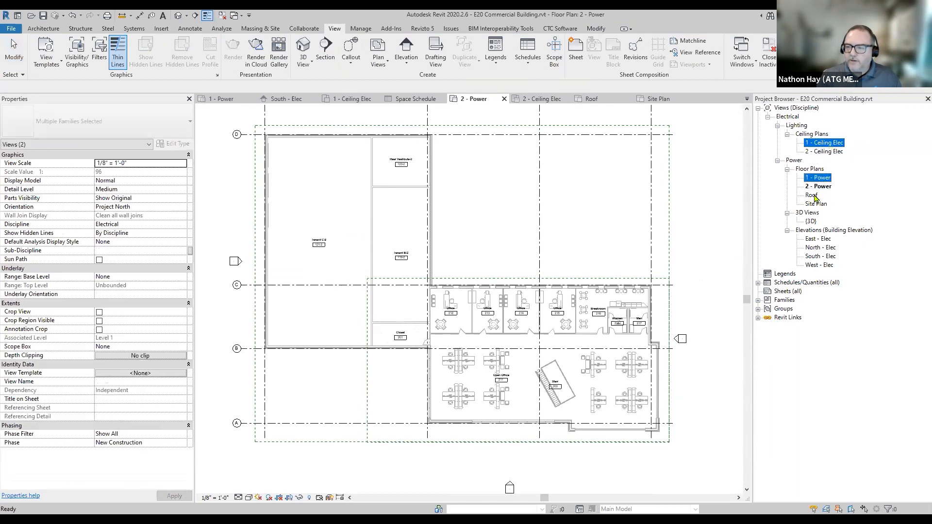
ctrl+click(814, 196)
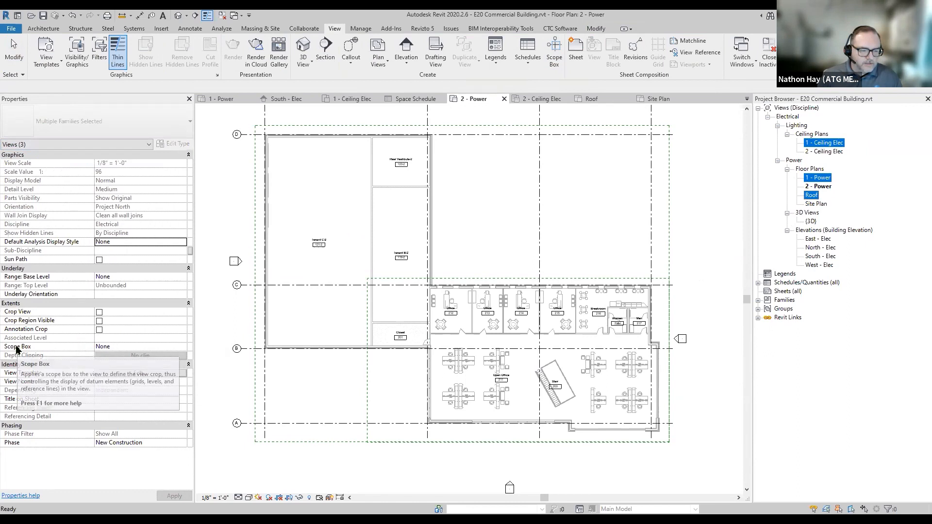
click(184, 348)
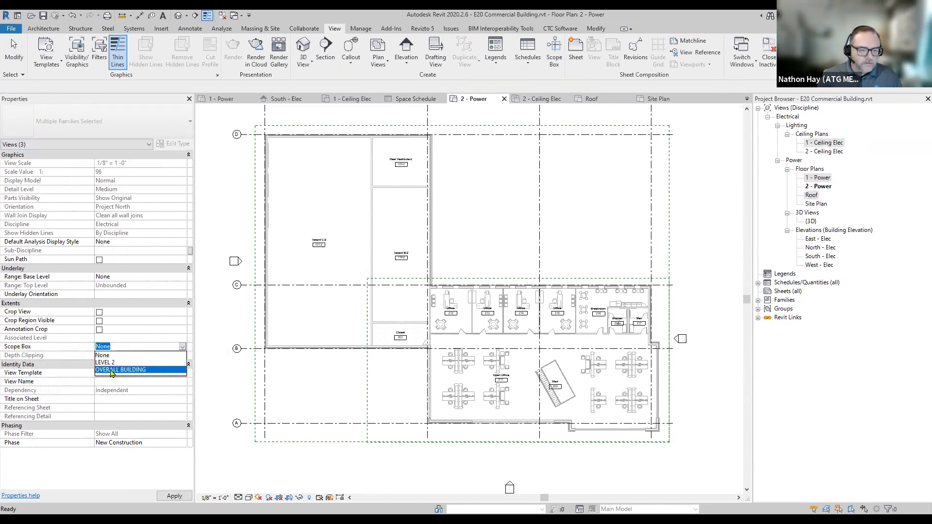
click(111, 370)
click(100, 330)
click(100, 331)
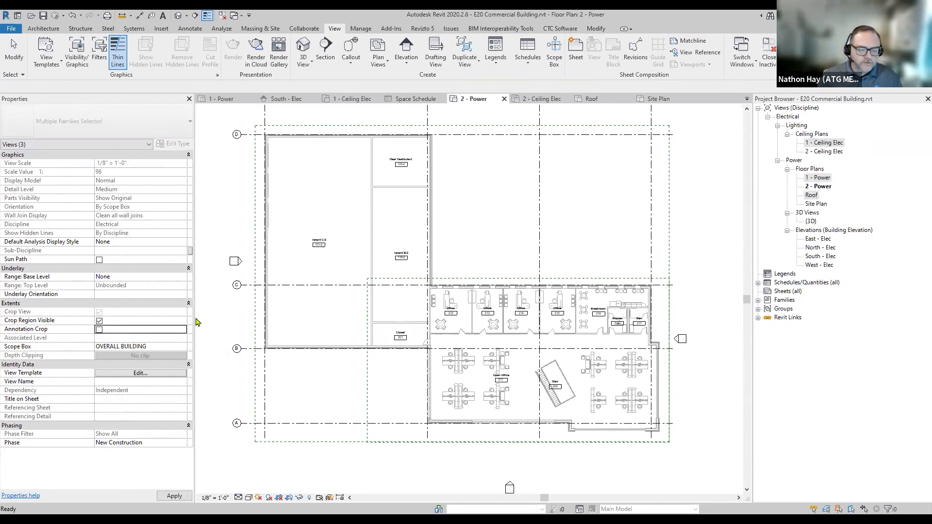
Open the 1 - Power floor plan, turn on its annotation crop and inspect the crop boundaries around the building
double_click(819, 178)
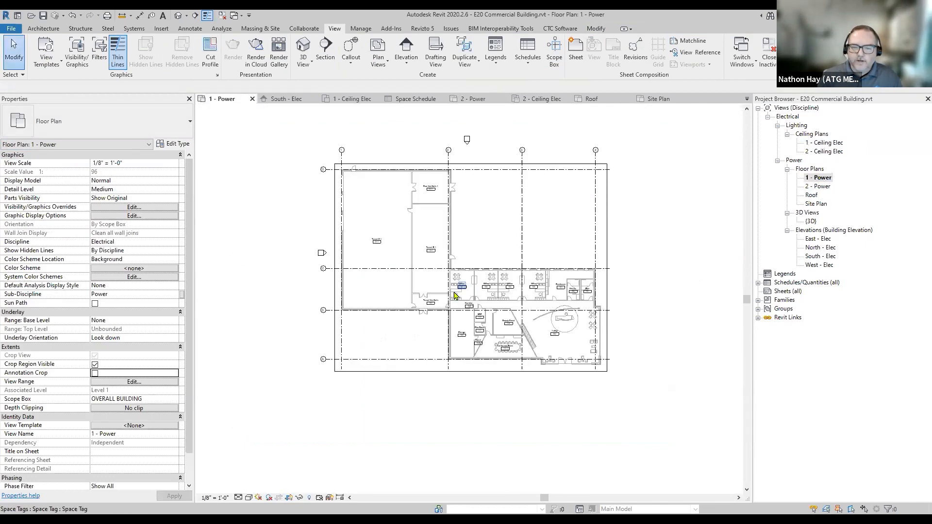
scroll(455, 295, up, 2)
click(356, 397)
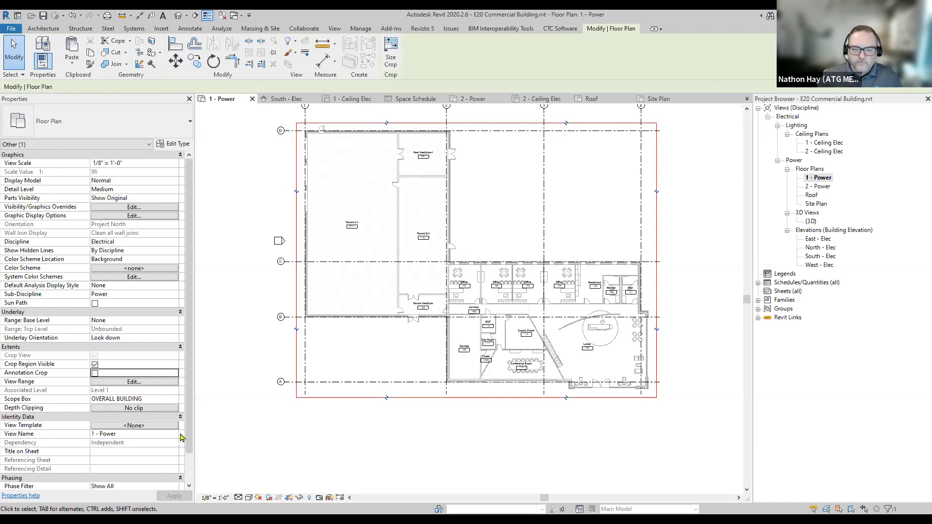
click(94, 373)
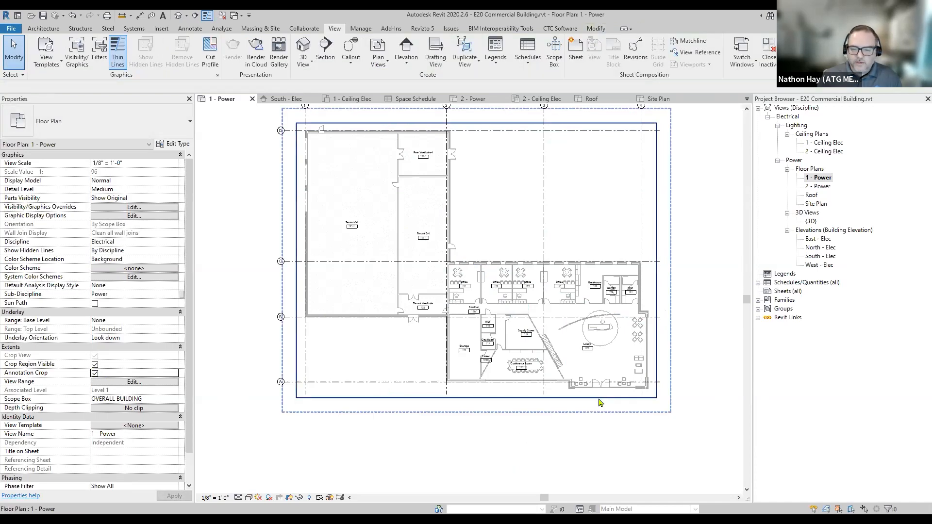
scroll(602, 403, up, 5)
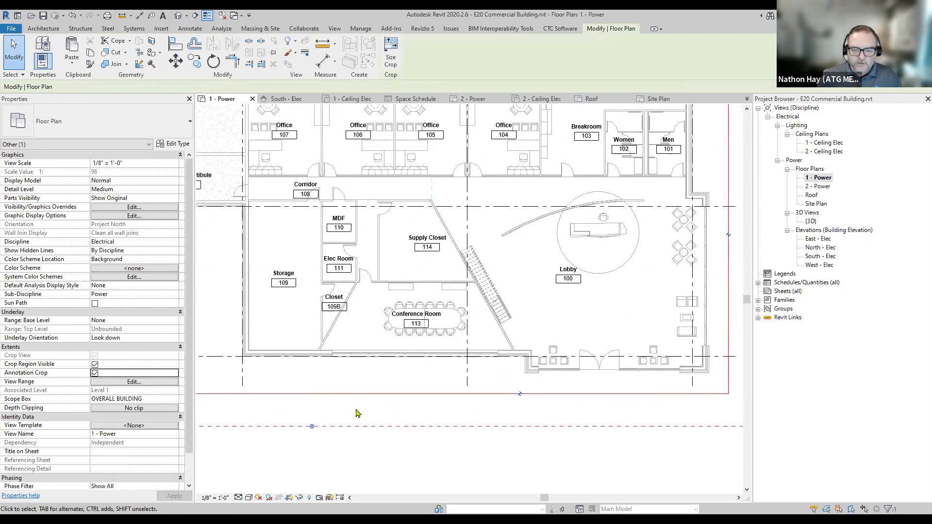
scroll(354, 413, down, 3)
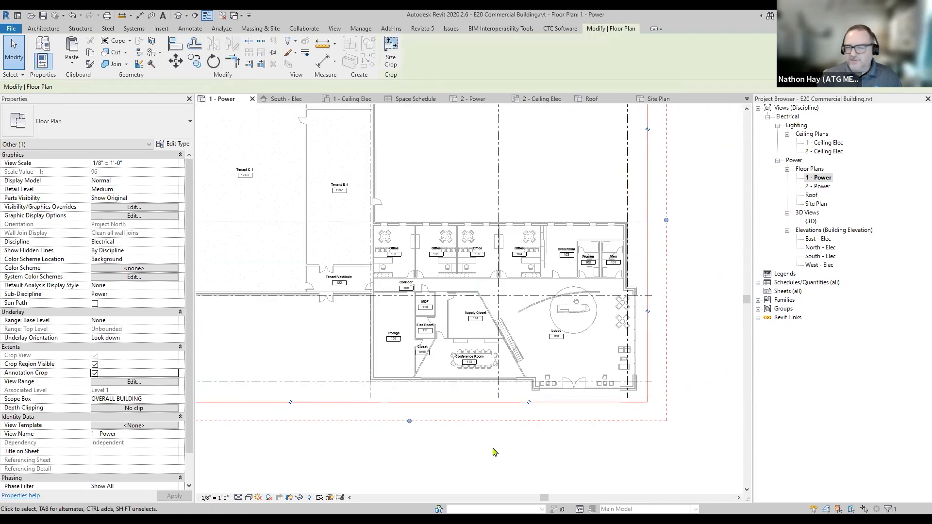
scroll(495, 451, down, 2)
key(Escape)
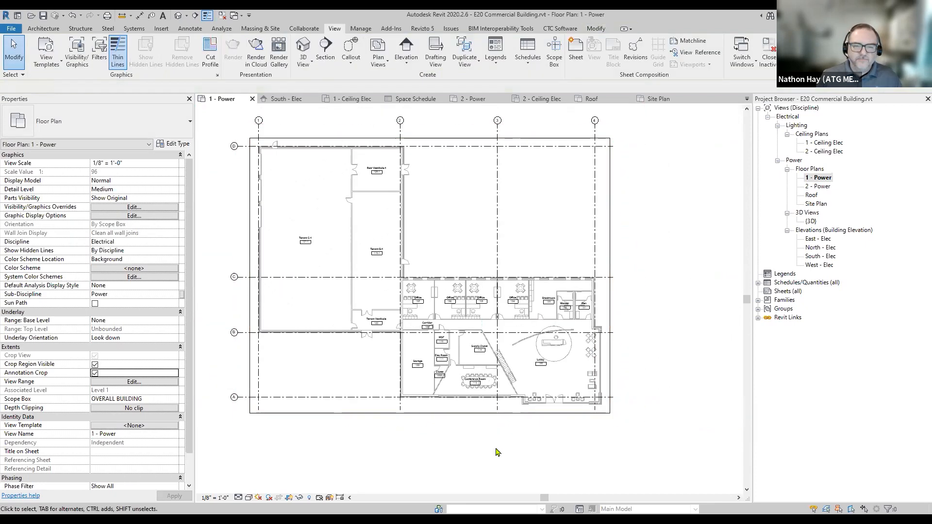
click(497, 413)
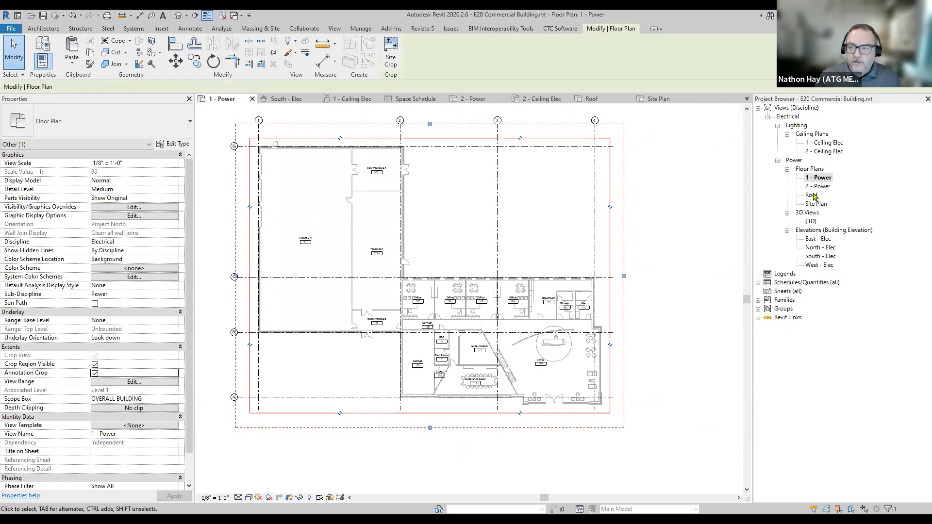
Turn on the annotation crop for the 1 - Ceiling Elec, 1 - Power and Roof views together
click(828, 143)
ctrl+click(821, 177)
ctrl+click(811, 195)
click(100, 329)
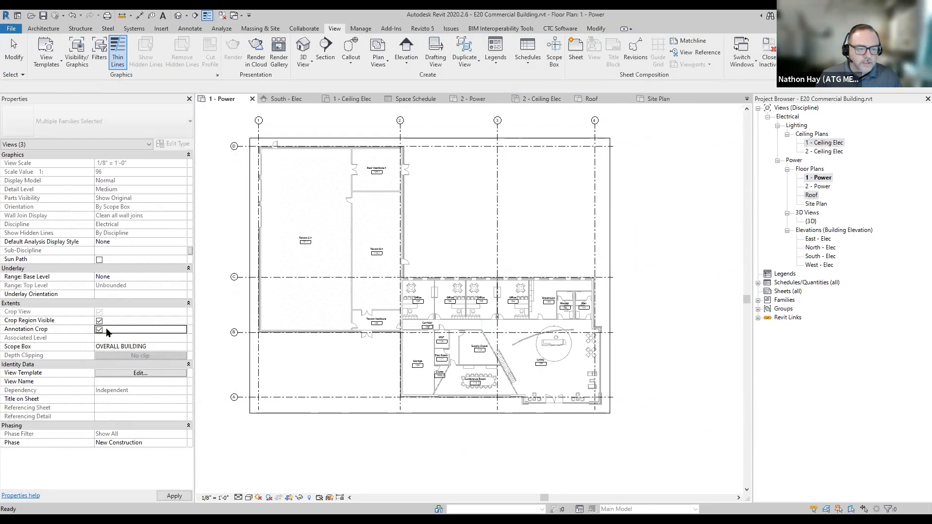
click(364, 438)
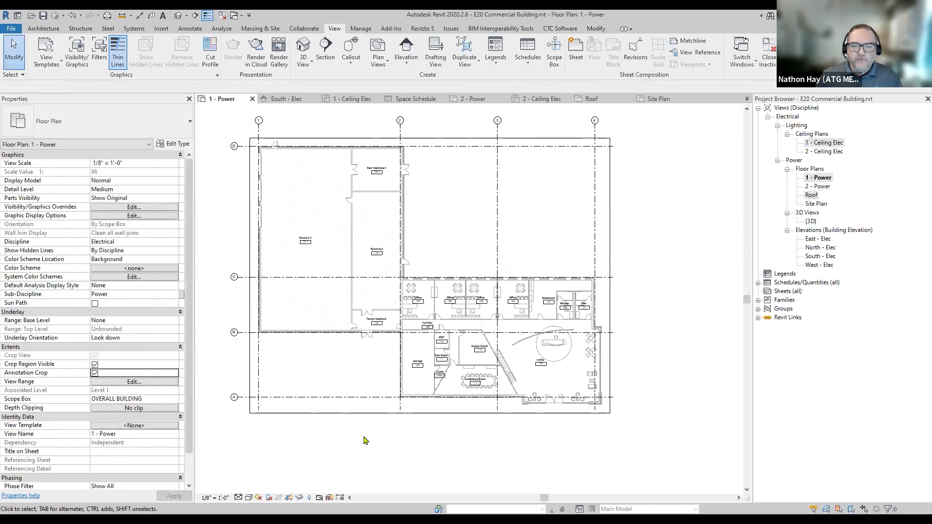
Assign the LEVEL 2 scope box to the 2 - Ceiling Elec and 2 - Power views, with crop region visible and annotation crop on
click(831, 152)
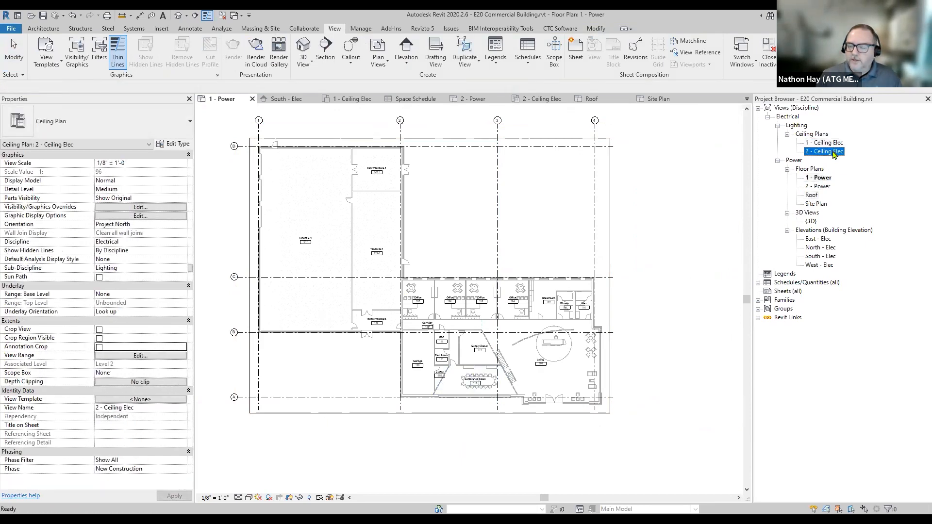
ctrl+click(822, 187)
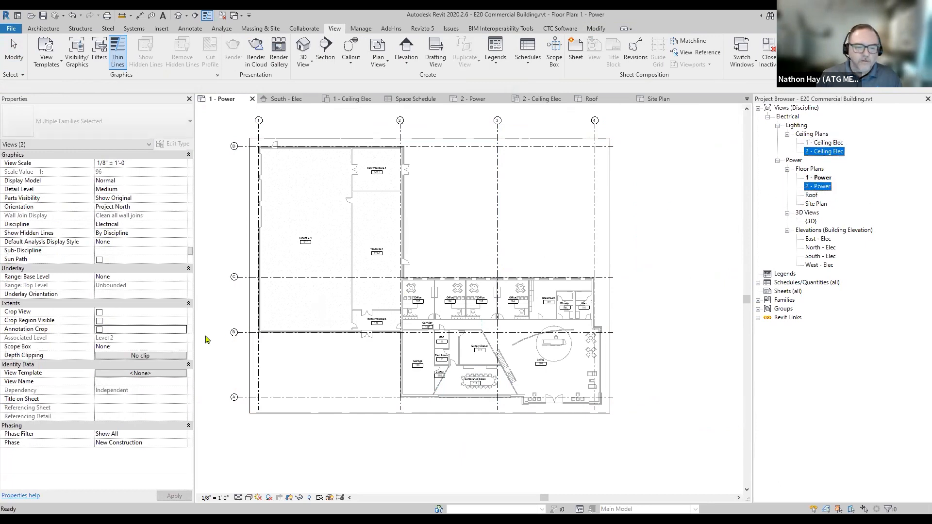
click(184, 347)
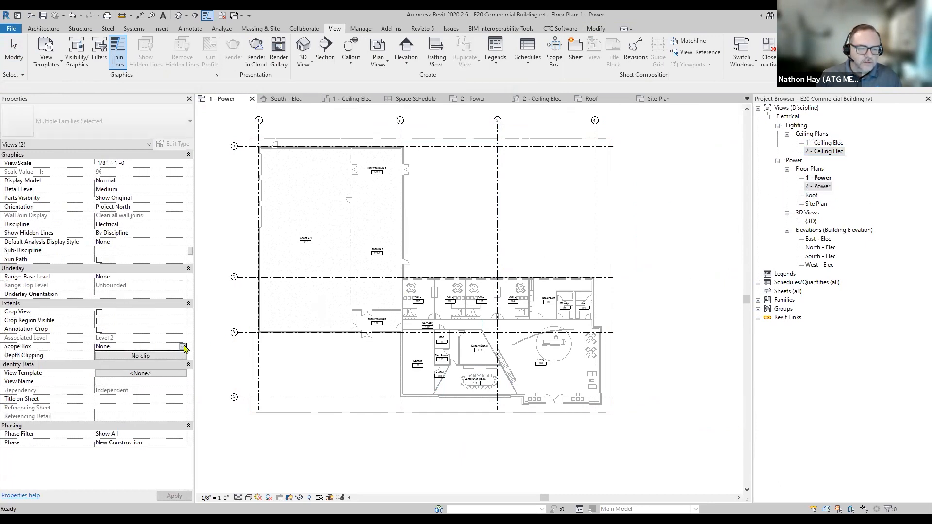
click(183, 347)
click(109, 364)
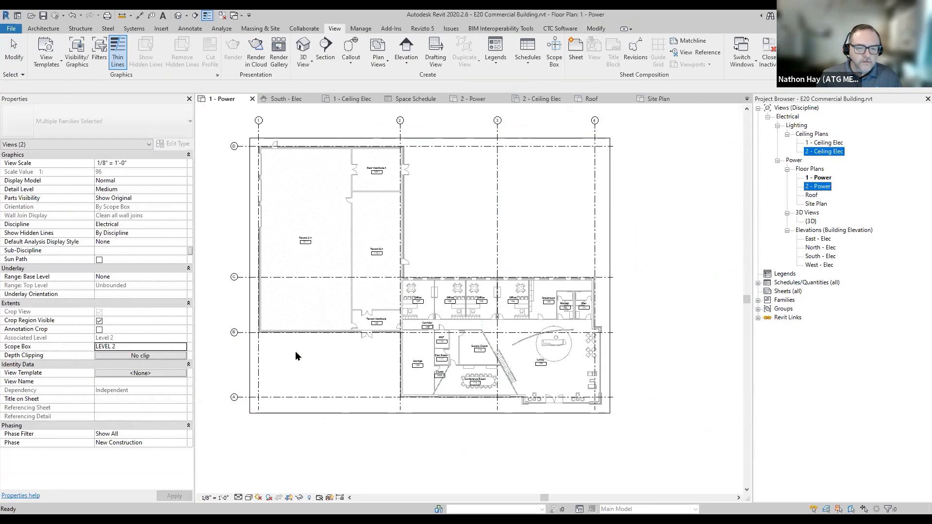
click(99, 330)
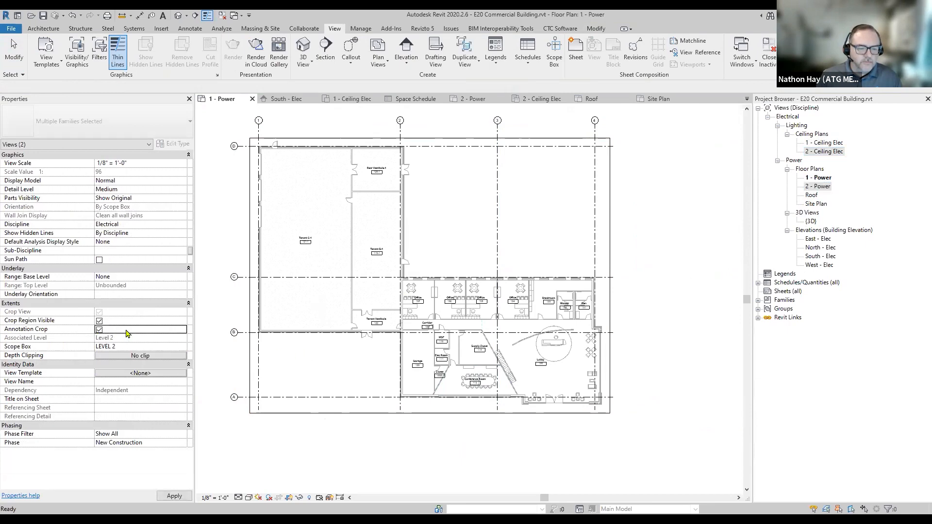
Open the 2 - Power floor plan and select its crop region to inspect the crop boundaries
click(818, 188)
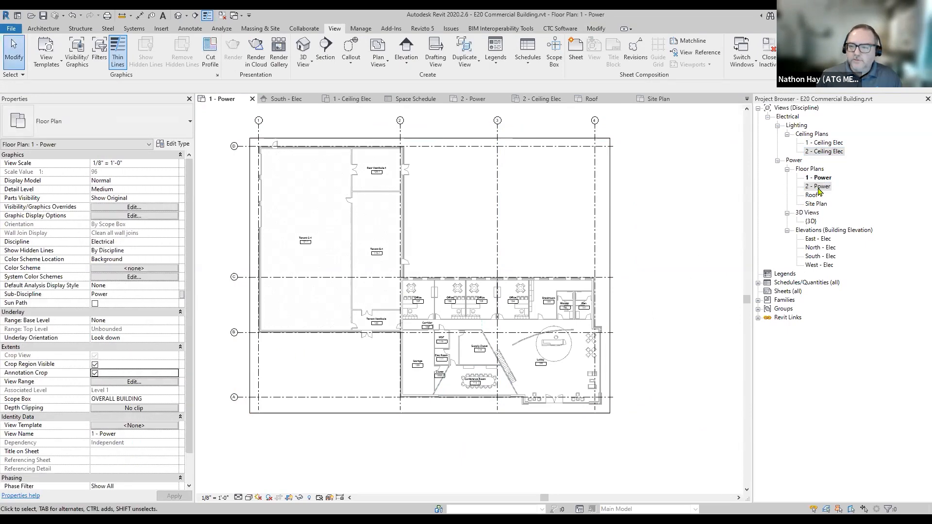
double_click(818, 187)
scroll(532, 458, up, 3)
middle_drag(531, 457, 499, 455)
scroll(499, 450, down, 3)
click(498, 439)
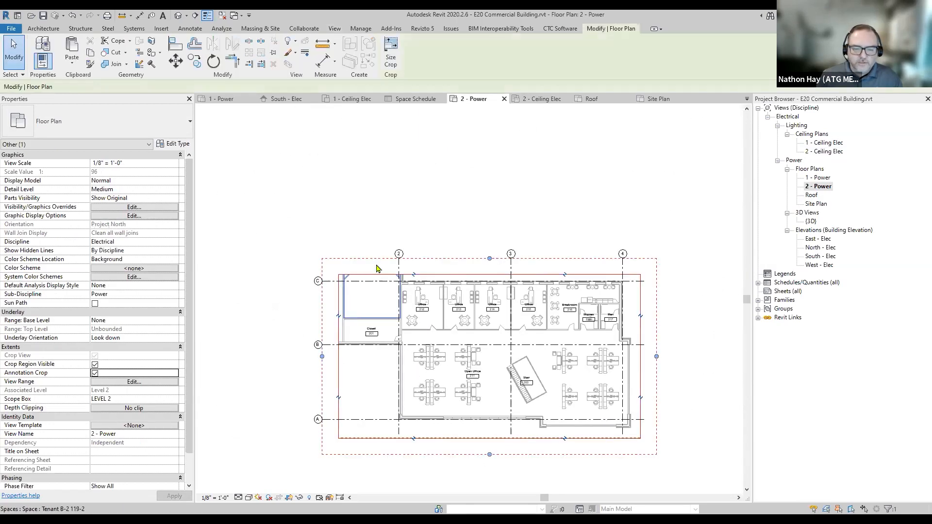
Switch the 2 - Power view's annotation crop off and back on to compare the space tags outside the crop region
click(95, 373)
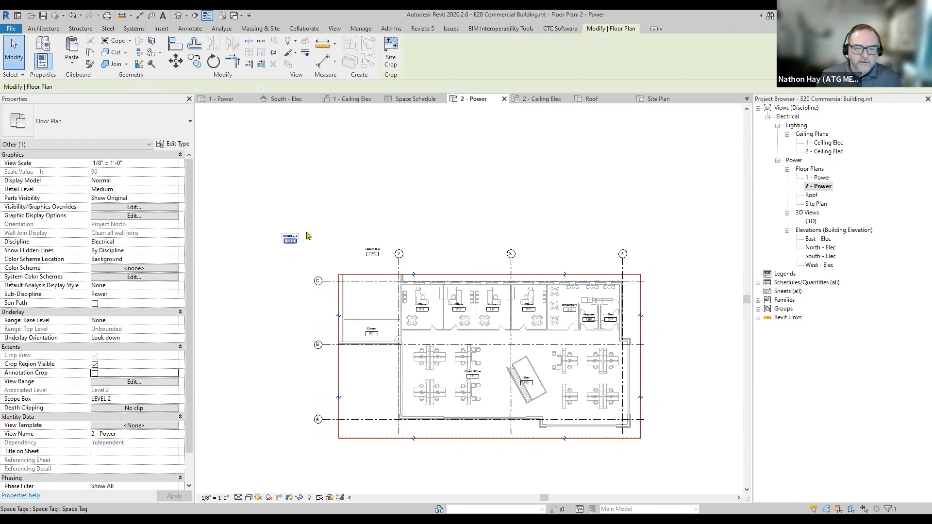
scroll(362, 269, up, 2)
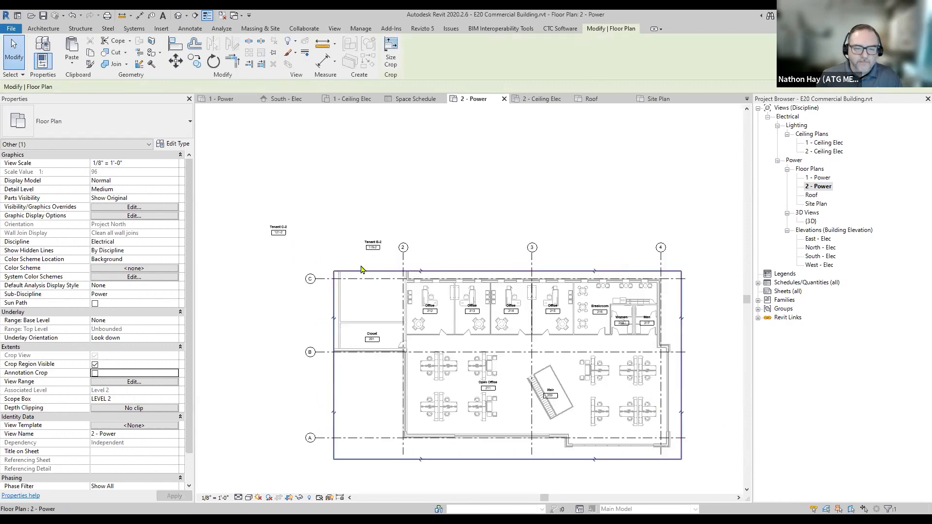
click(96, 375)
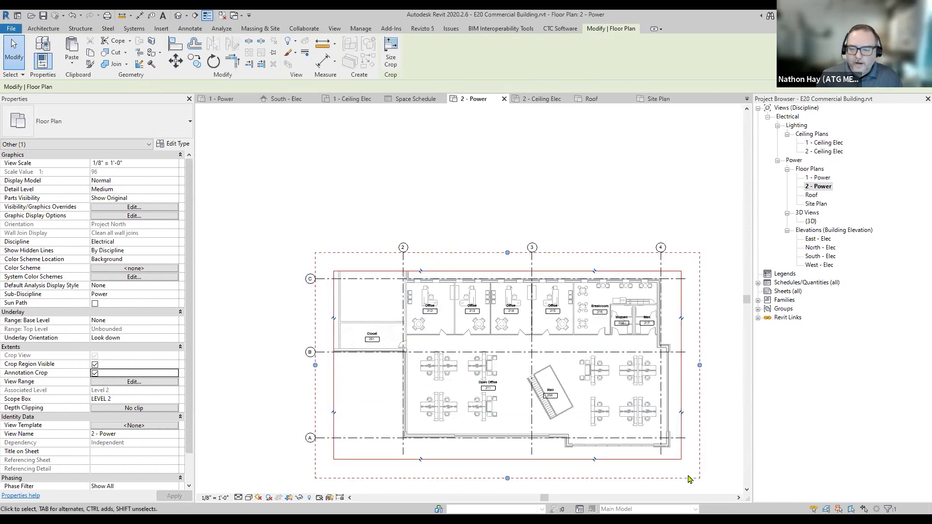
middle_drag(646, 482, 636, 417)
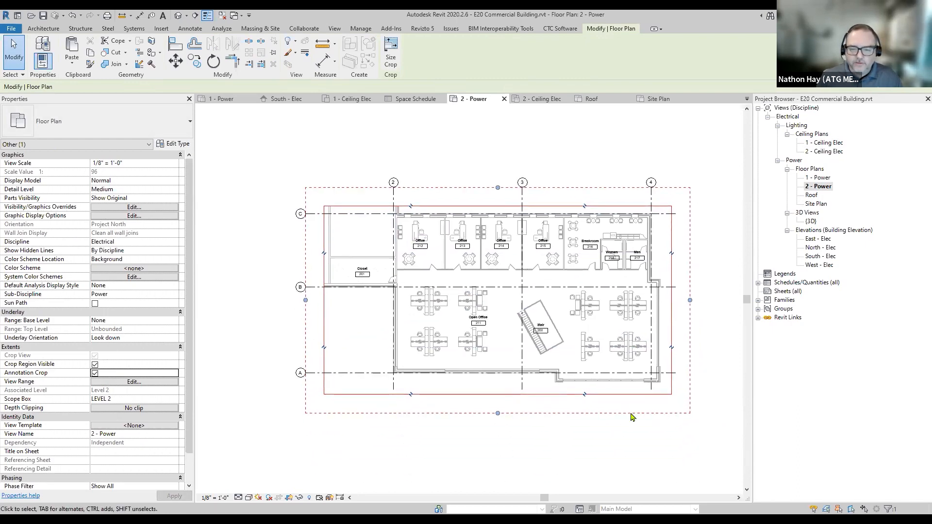
click(631, 430)
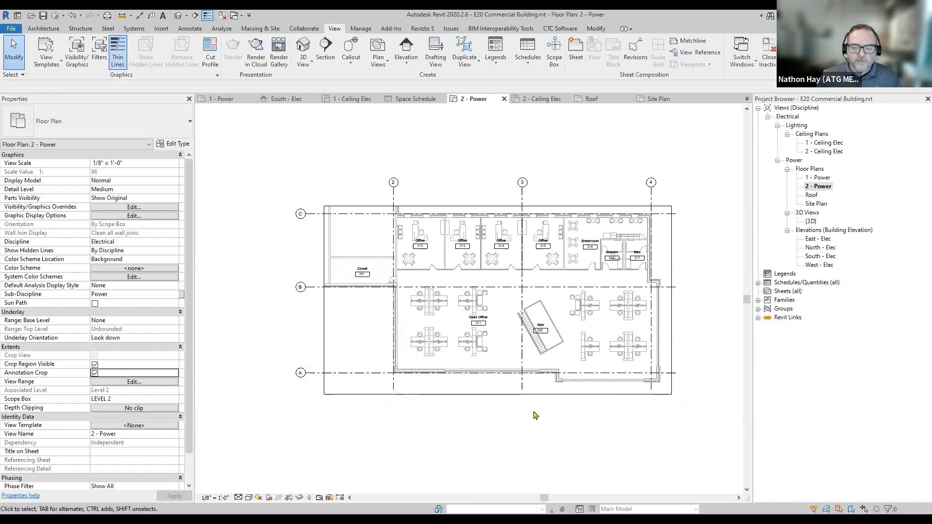
Open the 2 - Ceiling Elec view to check its cropped extents, and save the project
scroll(533, 403, up, 3)
scroll(532, 388, down, 3)
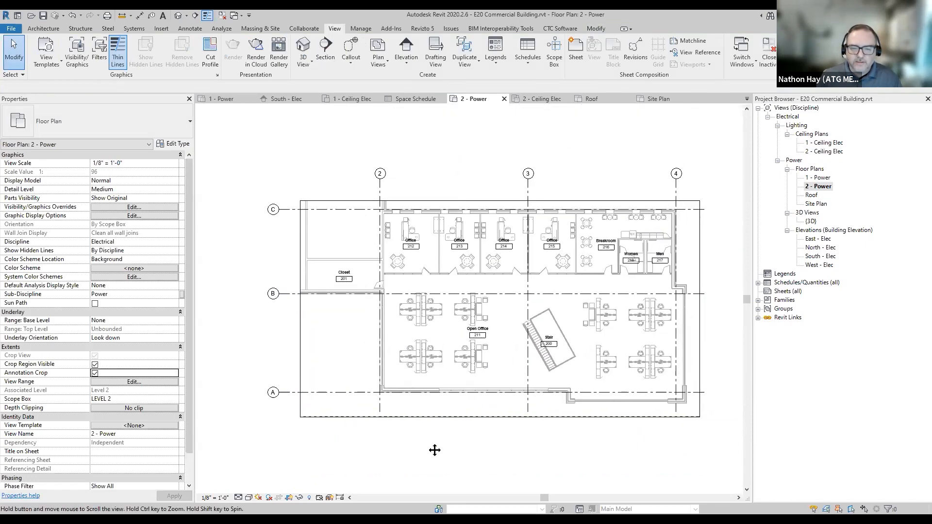
scroll(429, 446, down, 1)
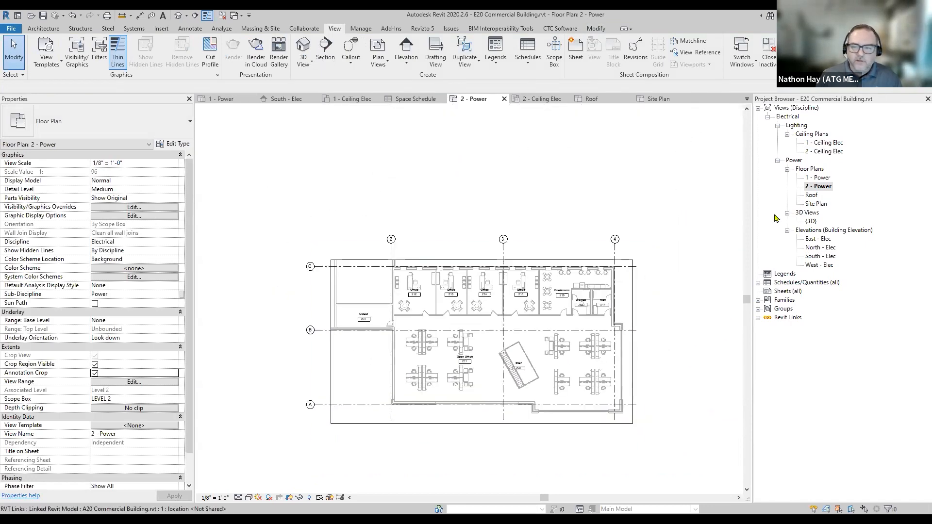
click(825, 151)
middle_drag(527, 230, 417, 198)
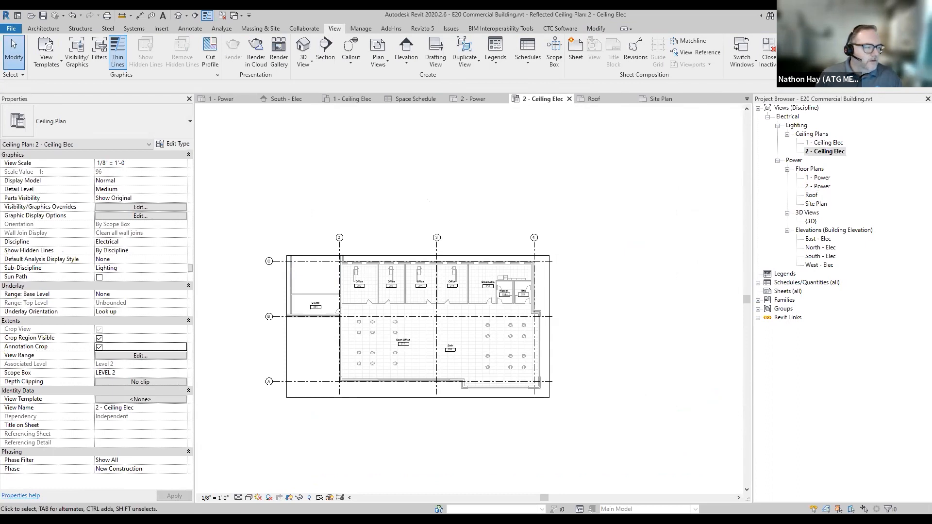
click(43, 16)
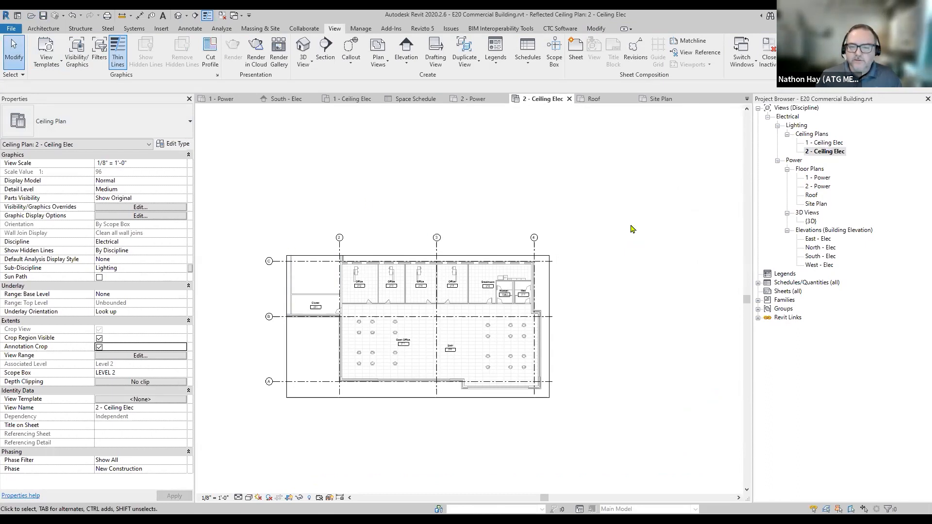
Open the 1 - Ceiling Elec ceiling plan and inspect its cropped extents around the whole building
double_click(817, 144)
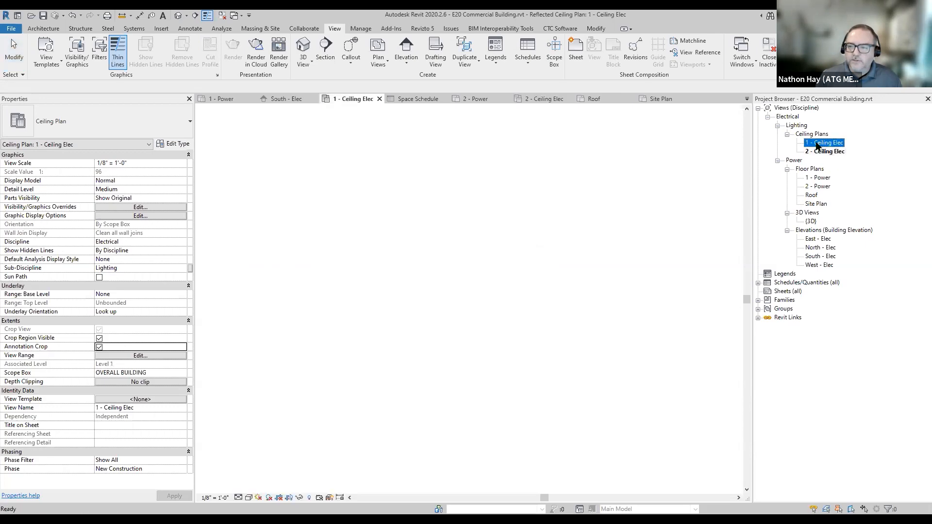
scroll(447, 249, down, 5)
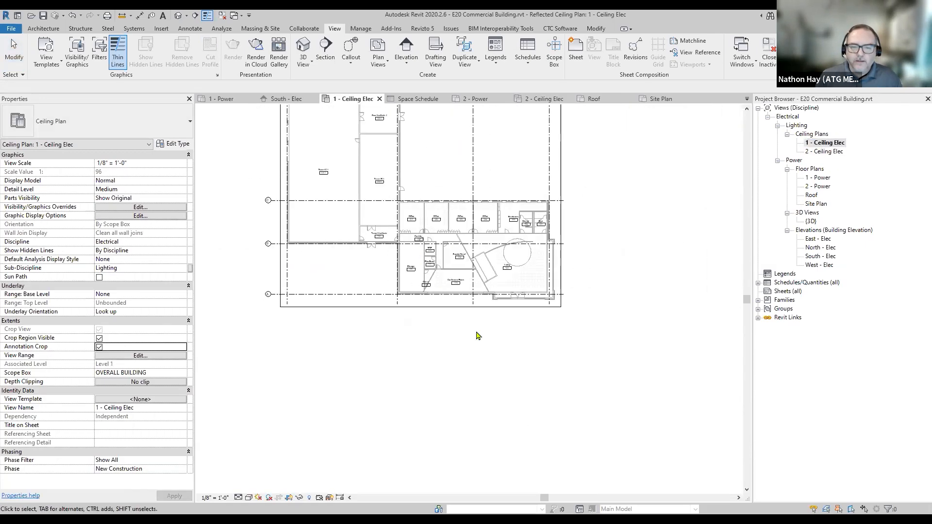
middle_drag(392, 252, 451, 321)
key(ctrl)
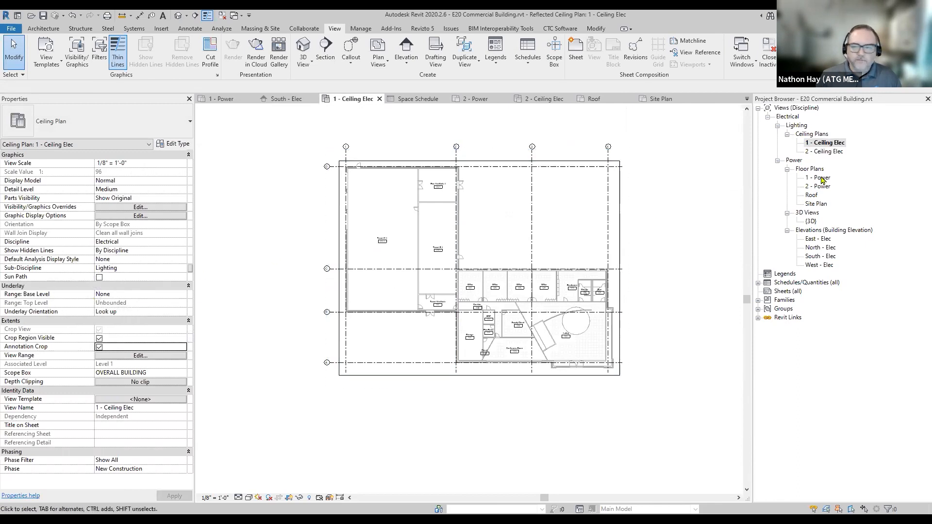
Rename the 1 - Ceiling Elec ceiling plan view as Lighting Plan - Level 1
click(826, 143)
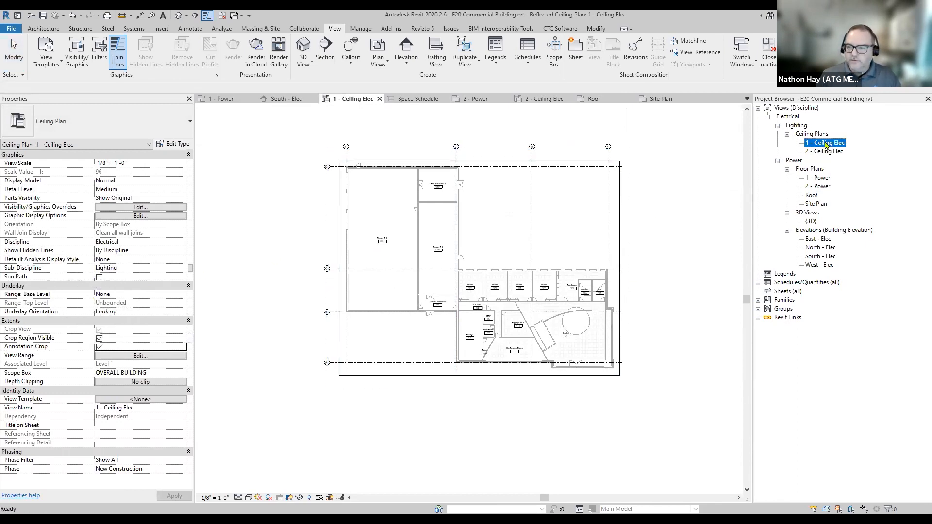
right_click(825, 143)
click(827, 283)
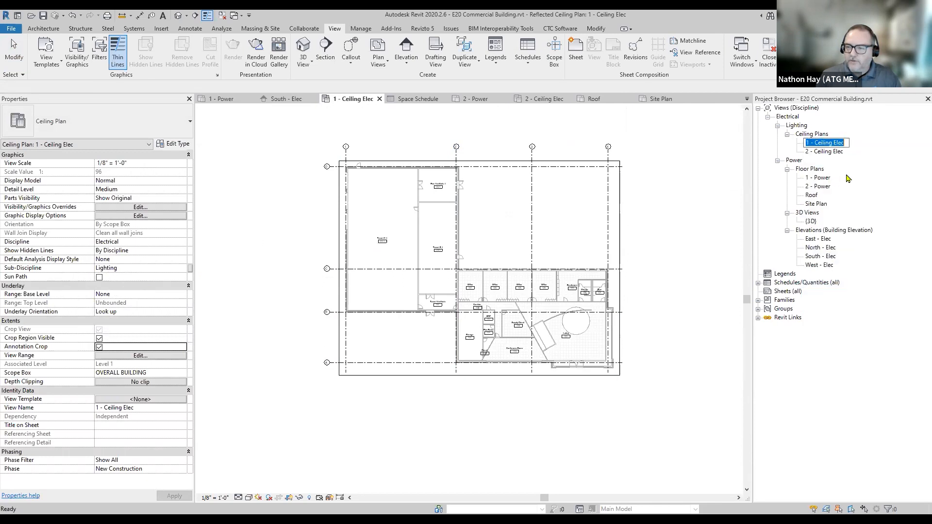
text(Lighting Plan - Level 1)
key(Return)
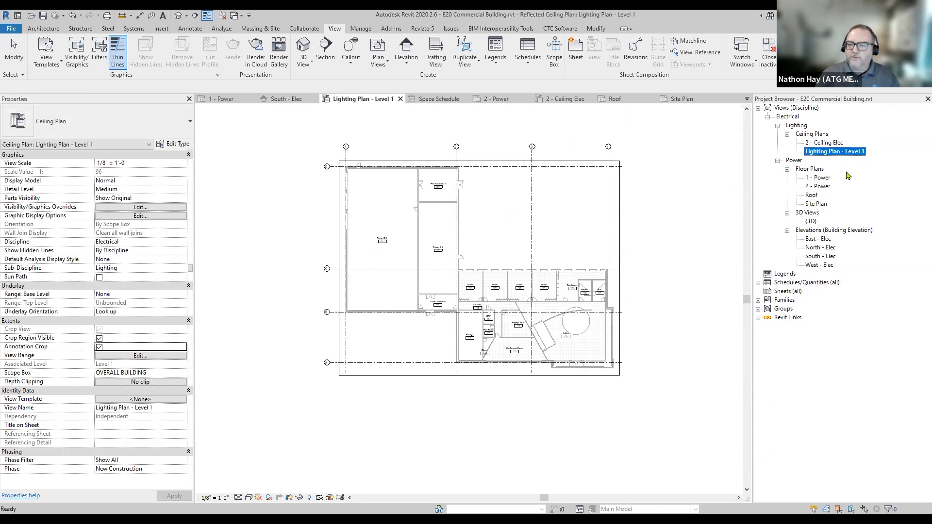
click(162, 408)
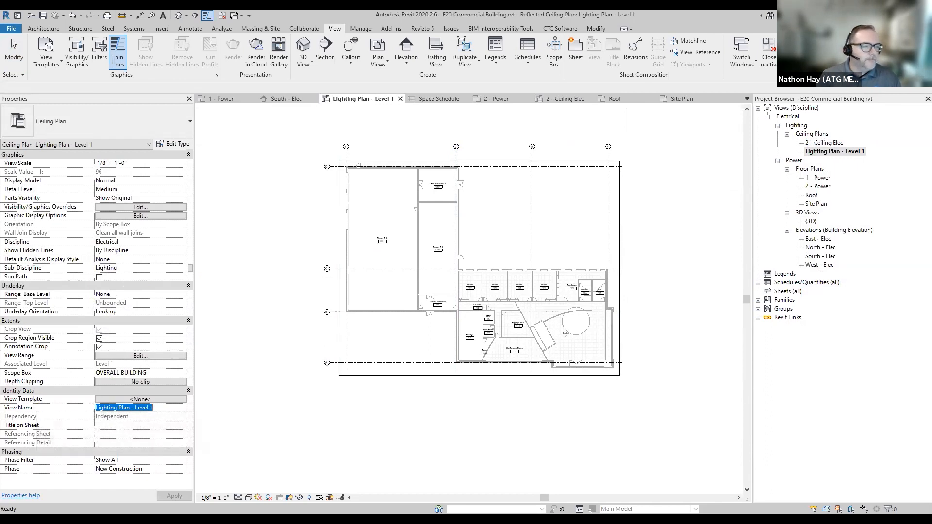
key(Return)
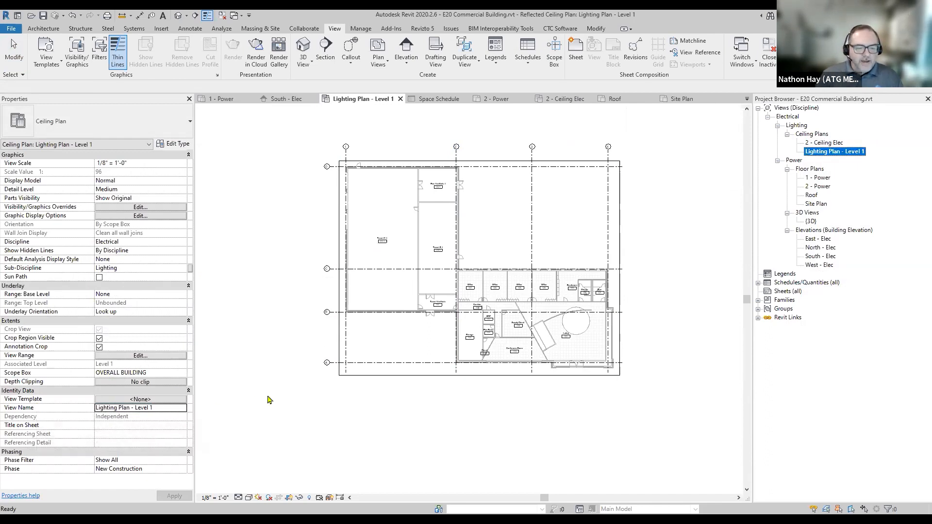
Set the view depth level to Unlimited in the view range of Lighting Plan - Level 1, consulting the sample view range diagram
click(146, 355)
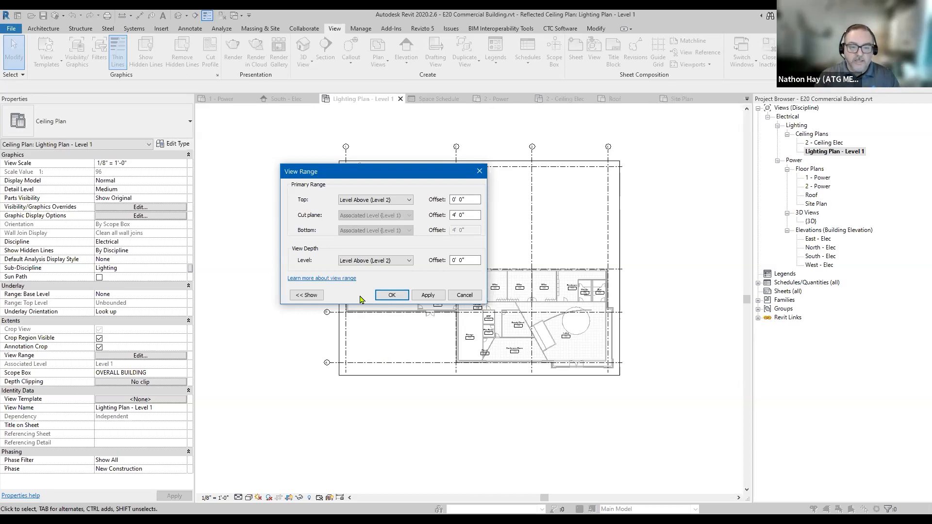
click(400, 261)
click(381, 286)
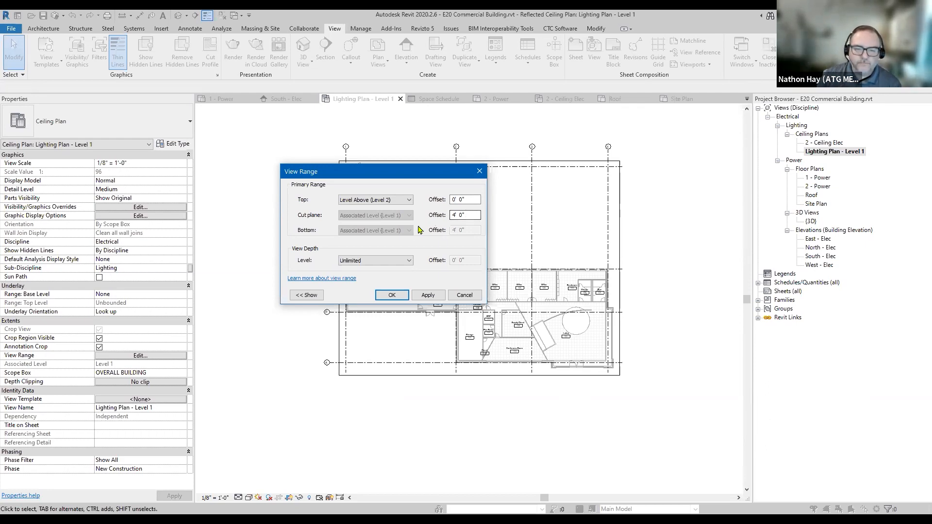
click(301, 297)
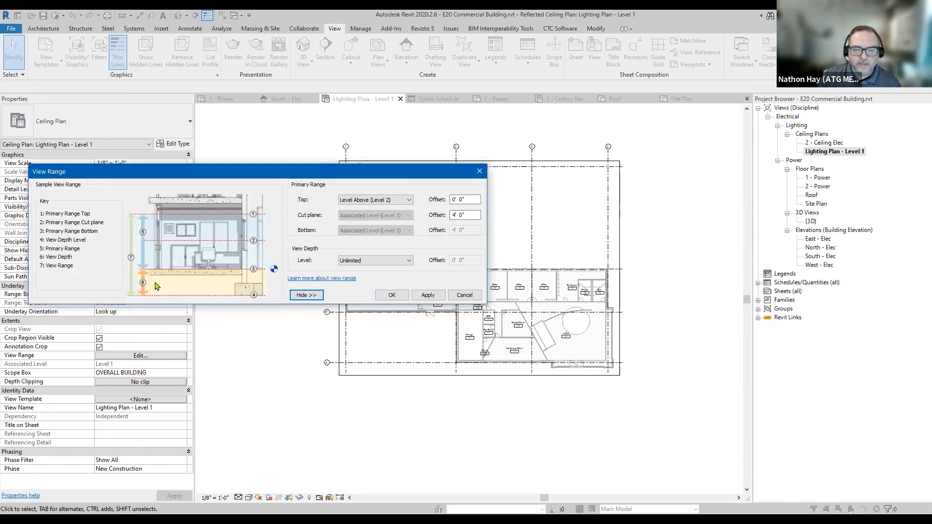
click(302, 296)
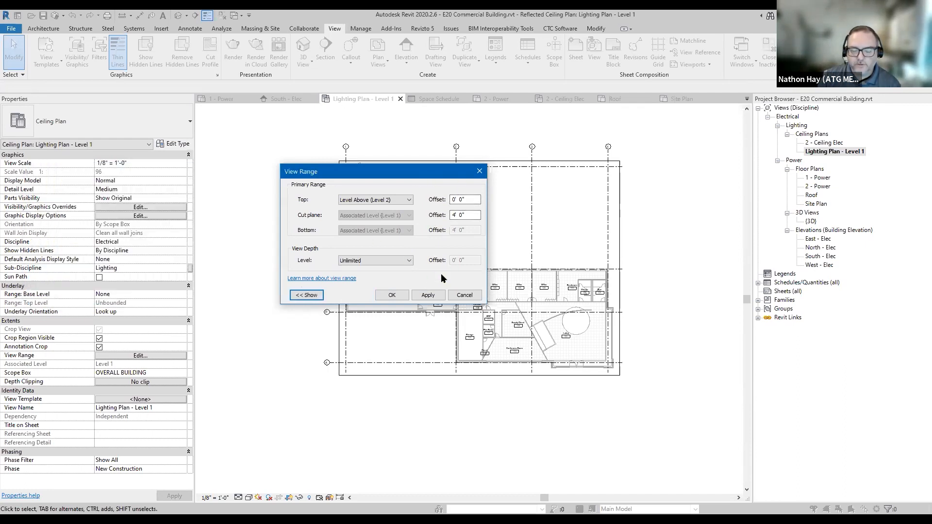
click(387, 295)
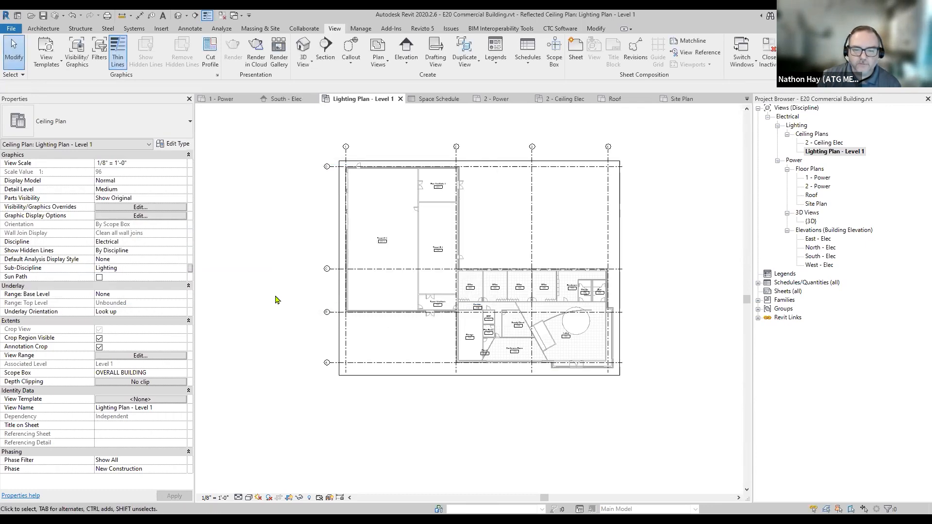
Open the view template assignment for Lighting Plan - Level 1 and select the Electrical Ceiling template
scroll(275, 296, up, 5)
scroll(275, 297, down, 2)
middle_drag(478, 347, 394, 345)
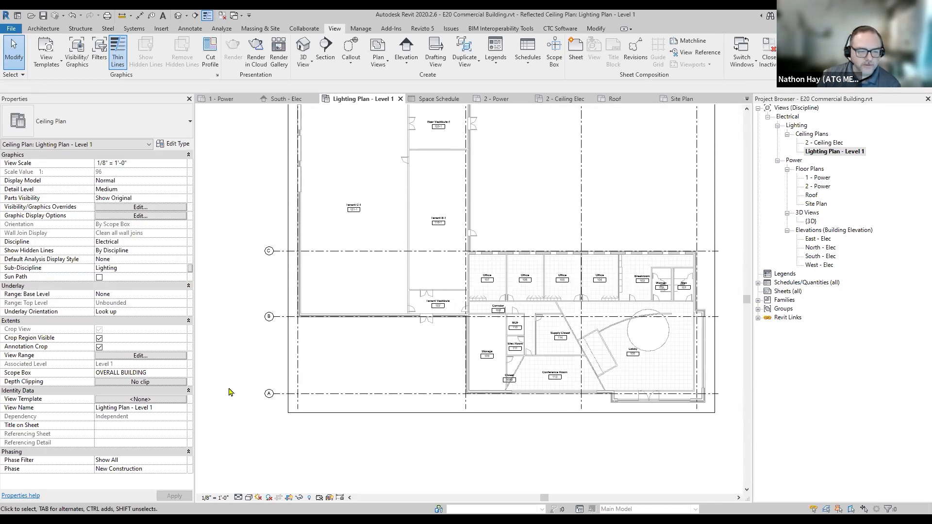
click(58, 400)
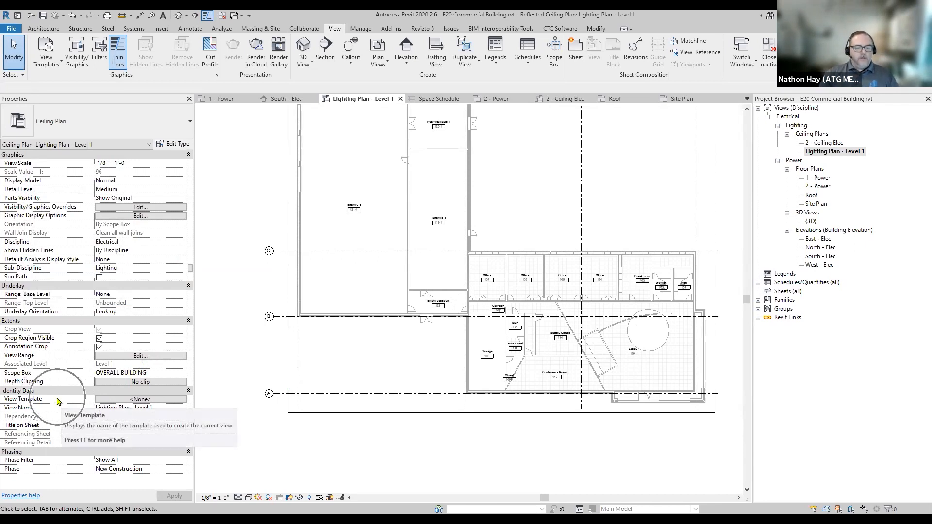
key(ctrl)
key(ctrl)
key(ctrl)
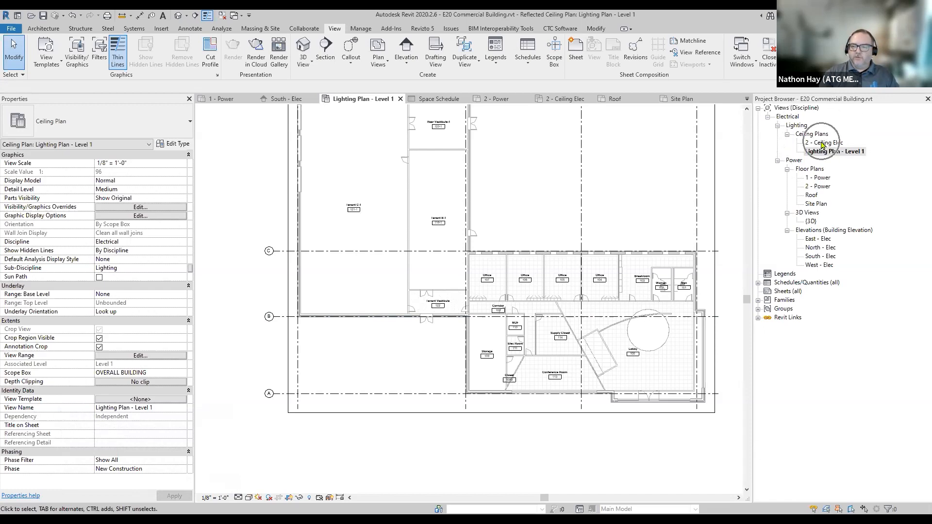
click(153, 400)
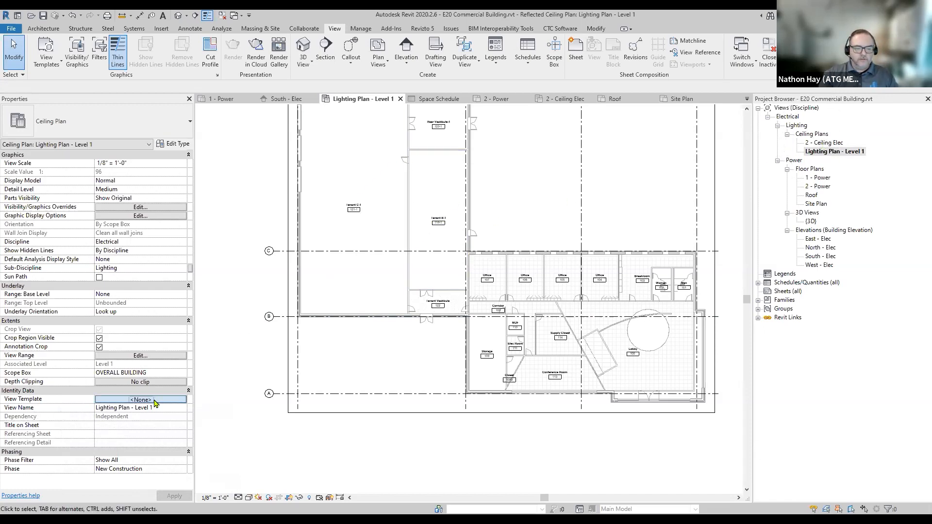
click(252, 180)
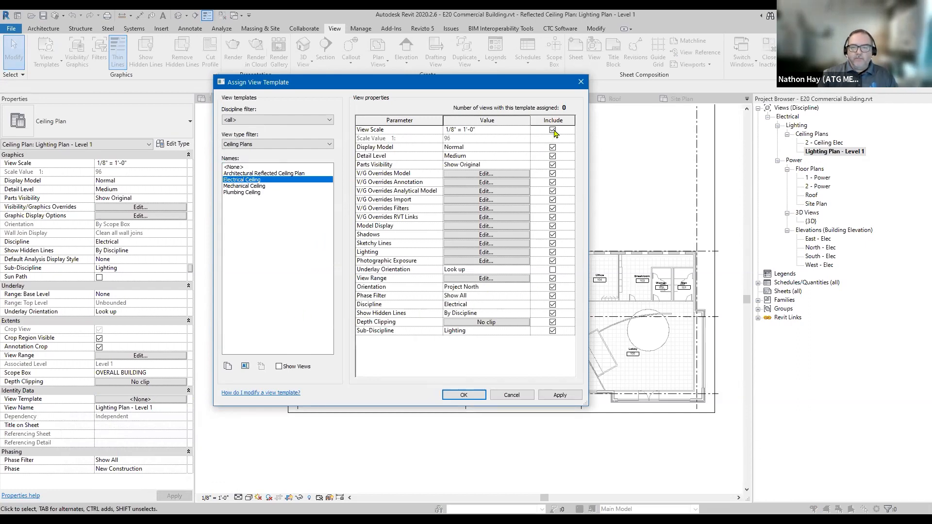
Exclude View Scale, V/G Overrides Import and V/G Overrides Filters from the Electrical Ceiling template
click(553, 130)
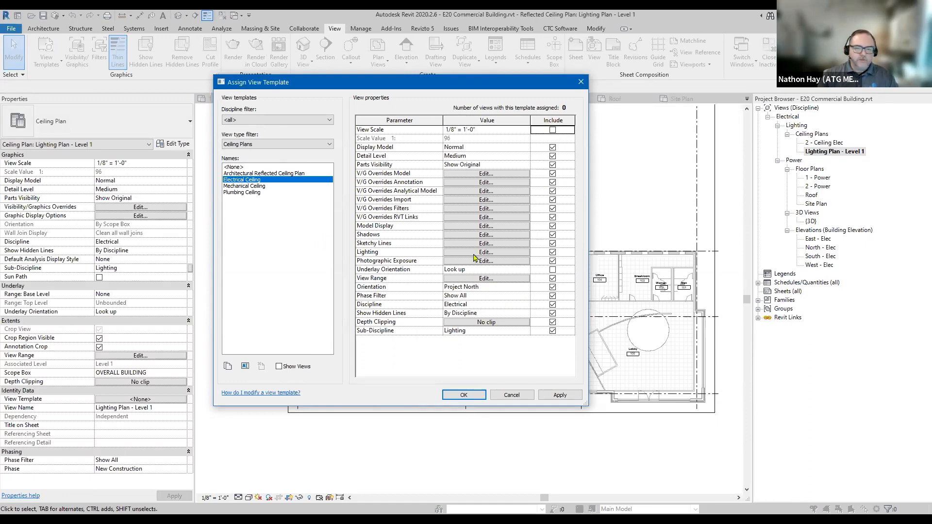
click(553, 200)
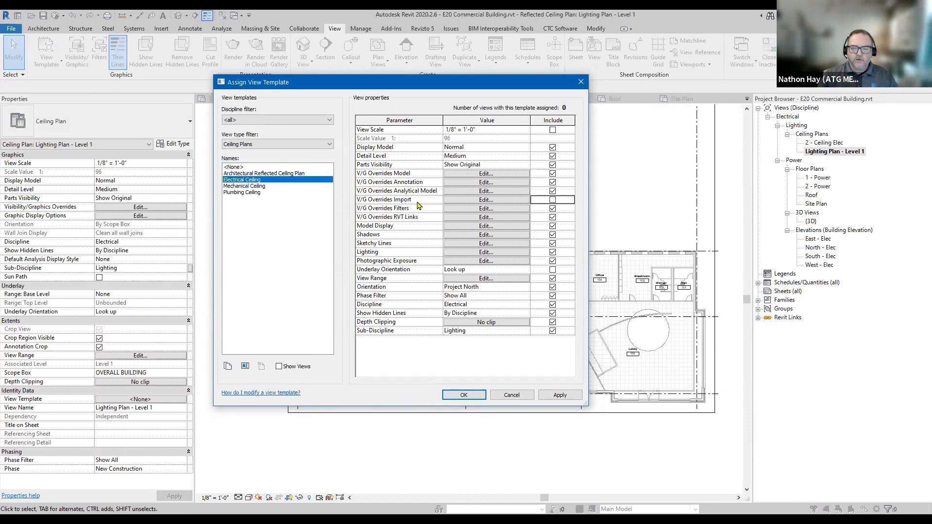
click(553, 208)
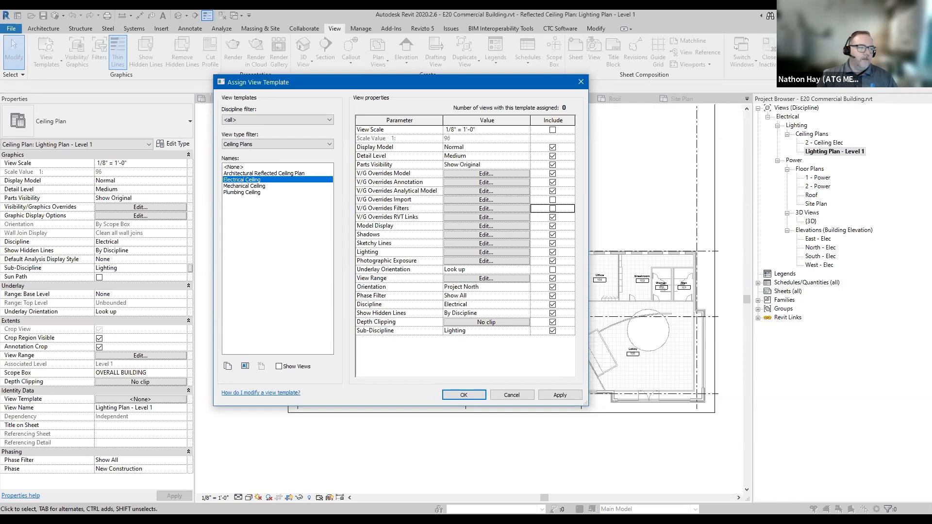
In the template's model category overrides, turn on Air Terminals and set them to halftone
click(456, 176)
scroll(270, 331, down, 2)
scroll(269, 332, up, 1)
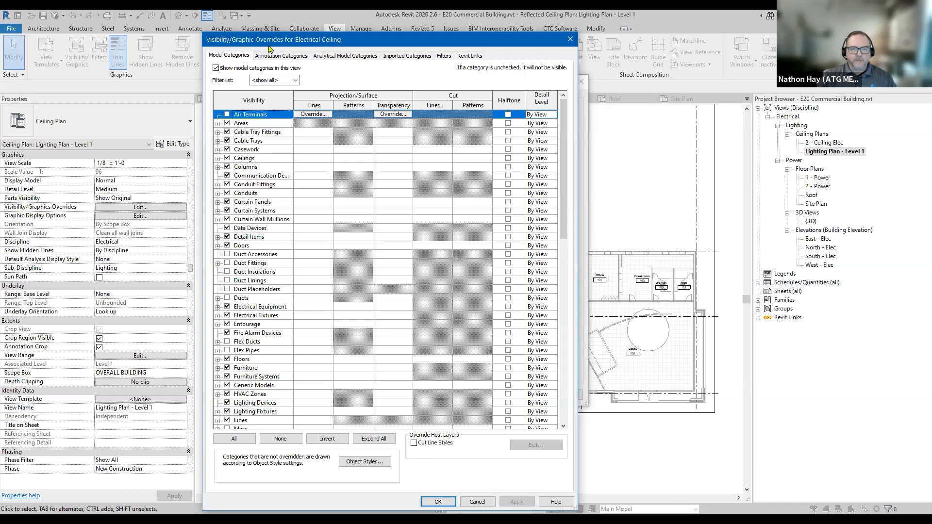
drag(286, 32, 295, 18)
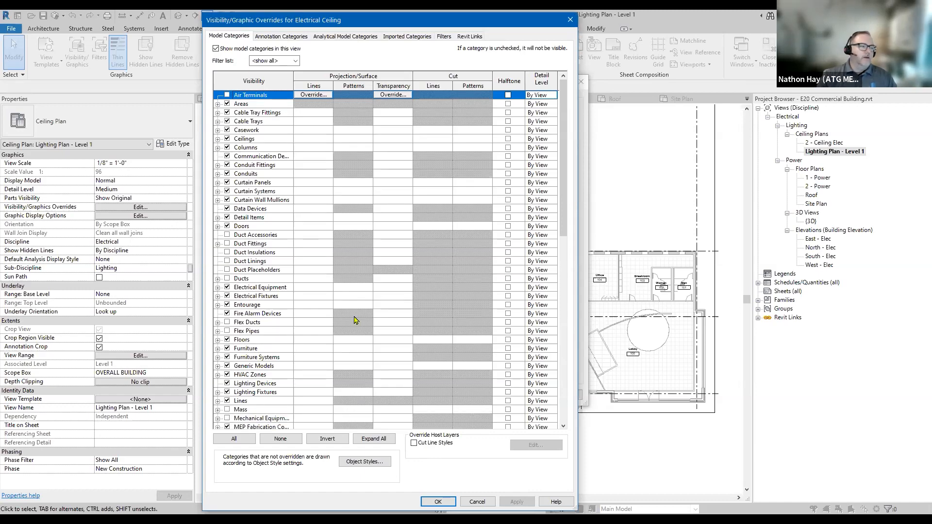
scroll(355, 320, down, 1)
scroll(354, 321, up, 1)
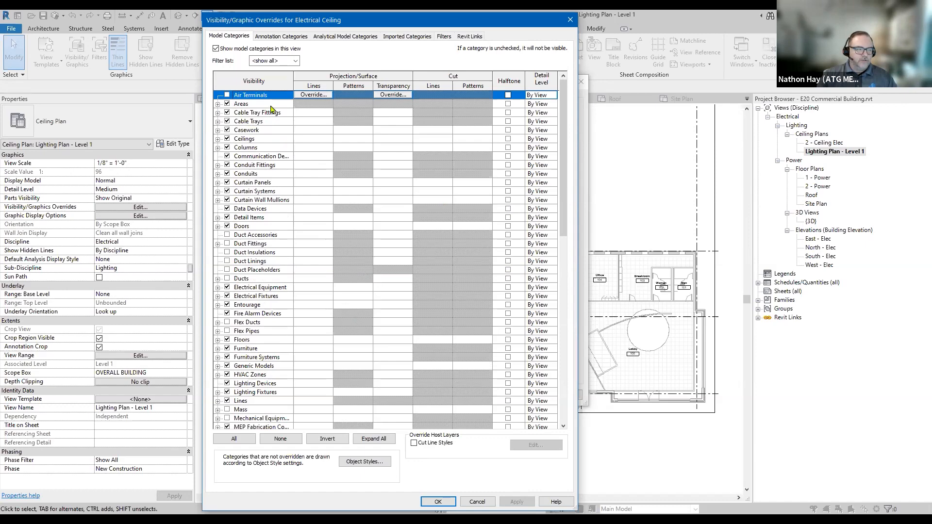
click(227, 96)
click(508, 96)
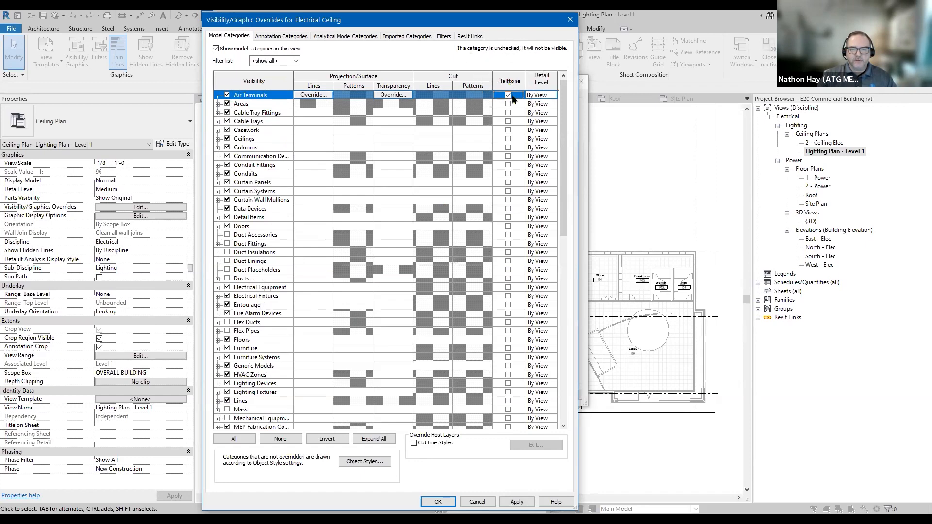
Hide the Areas, Cable Tray Fittings, Cable Trays and Casework model categories in the Electrical Ceiling template
click(264, 105)
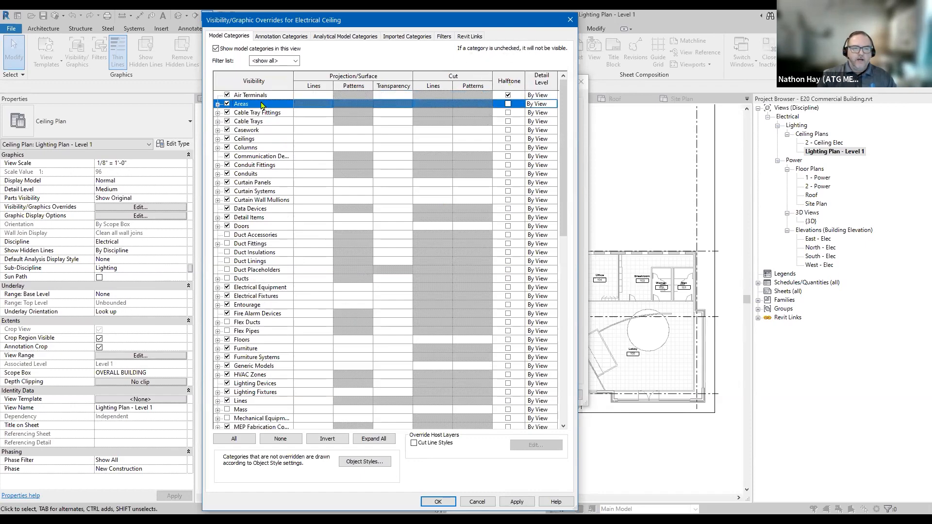
shift+click(265, 131)
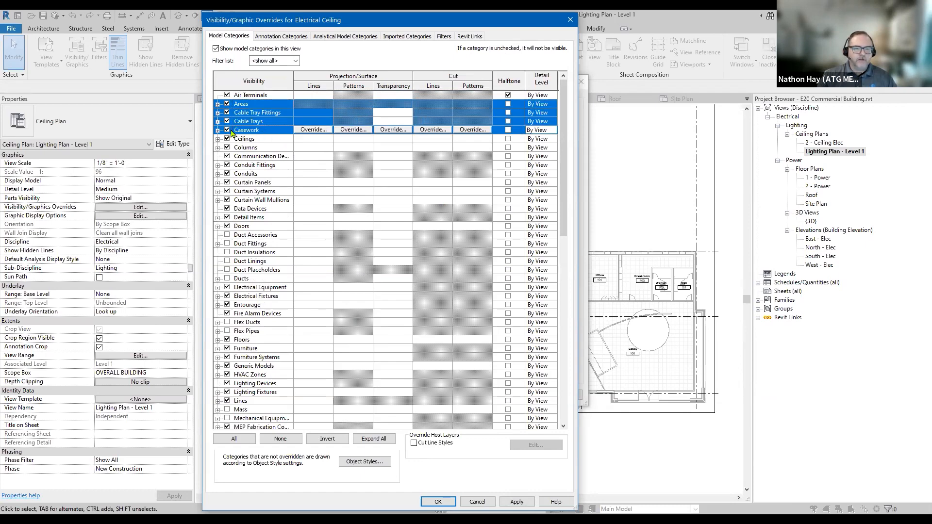
click(263, 139)
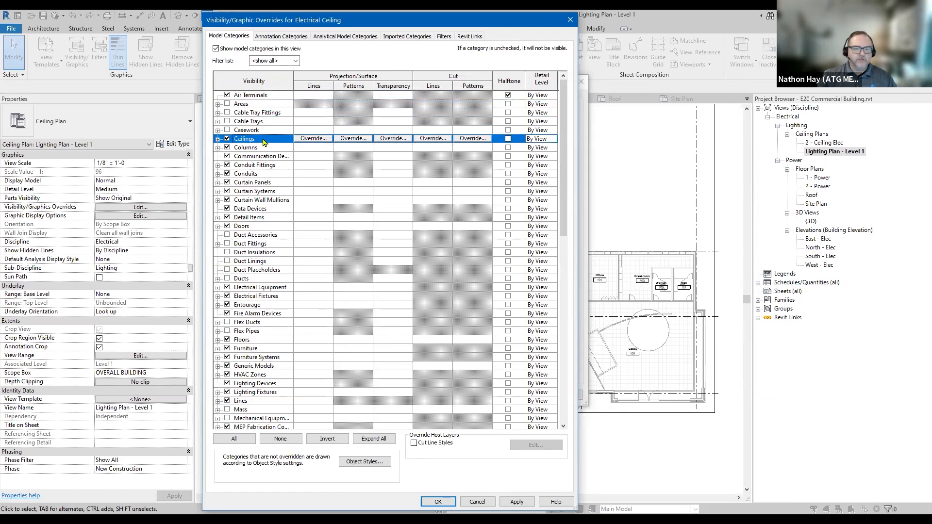
click(266, 148)
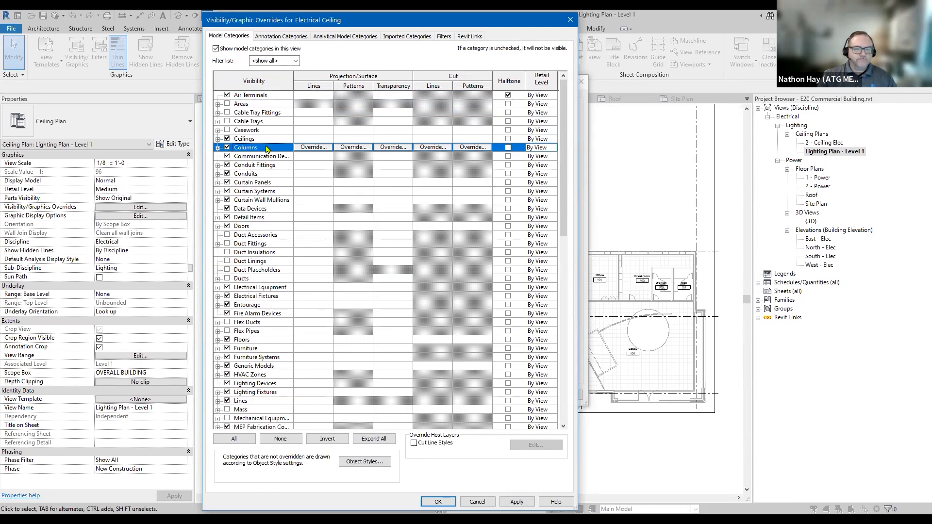
Hide the Communication Devices, Conduit Fittings, Conduits and Data Devices categories in the template
click(269, 156)
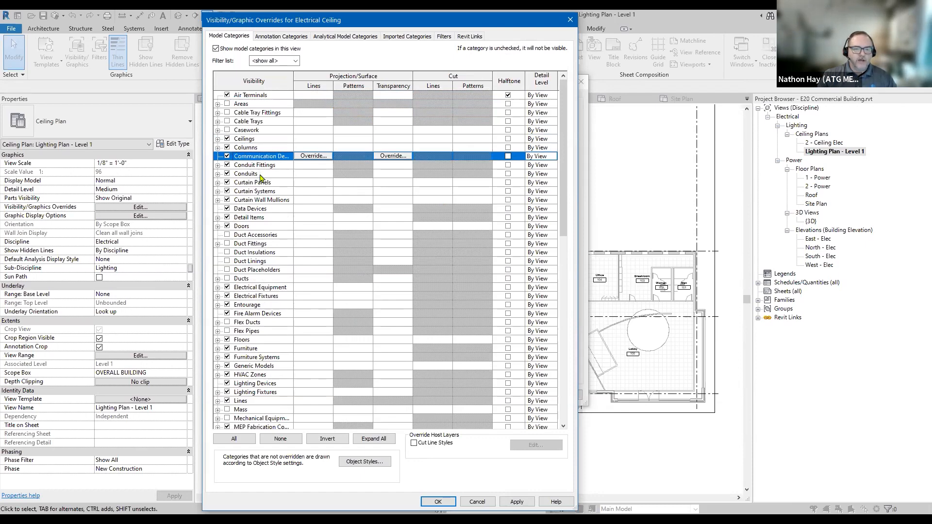
shift+click(259, 175)
click(227, 174)
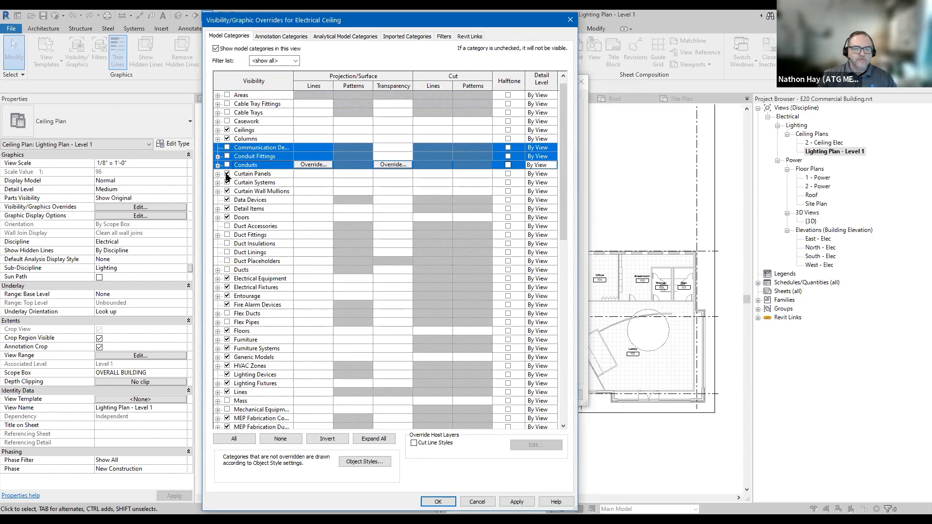
scroll(226, 178, down, 1)
click(258, 182)
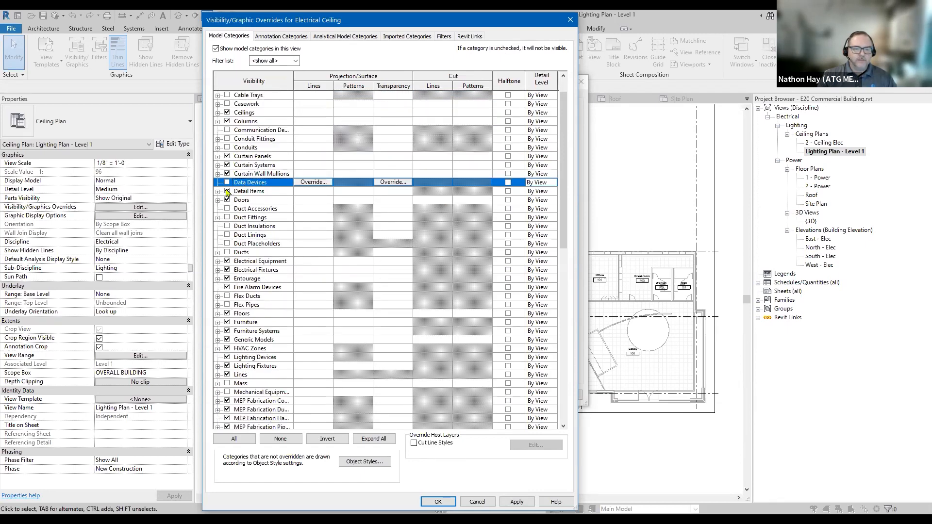
Hide the Electrical Fixtures, Entourage and Fire Alarm Devices categories in the template
scroll(258, 194, down, 1)
scroll(259, 166, down, 1)
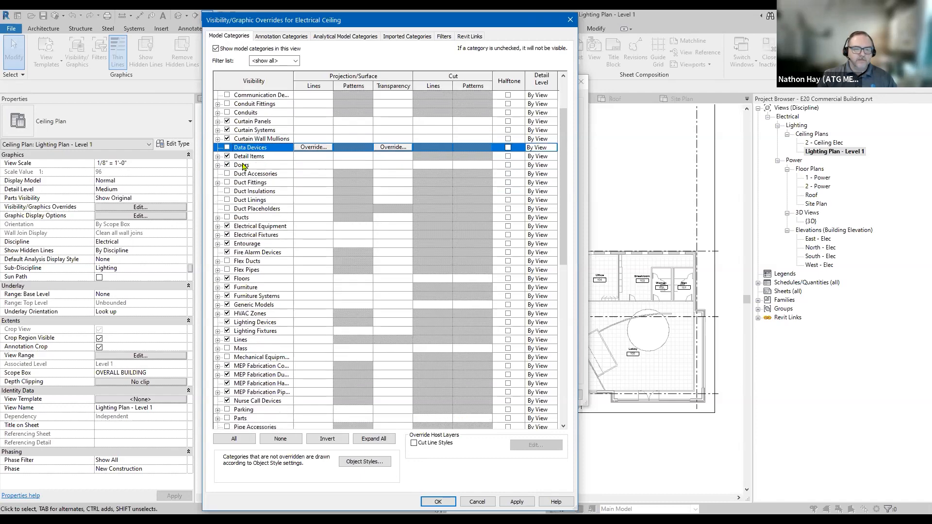
scroll(242, 168, down, 3)
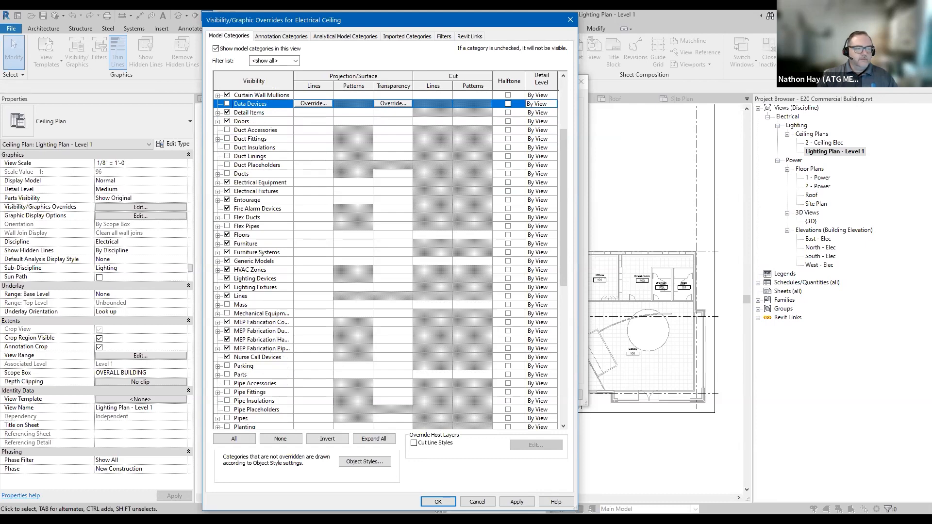
click(254, 184)
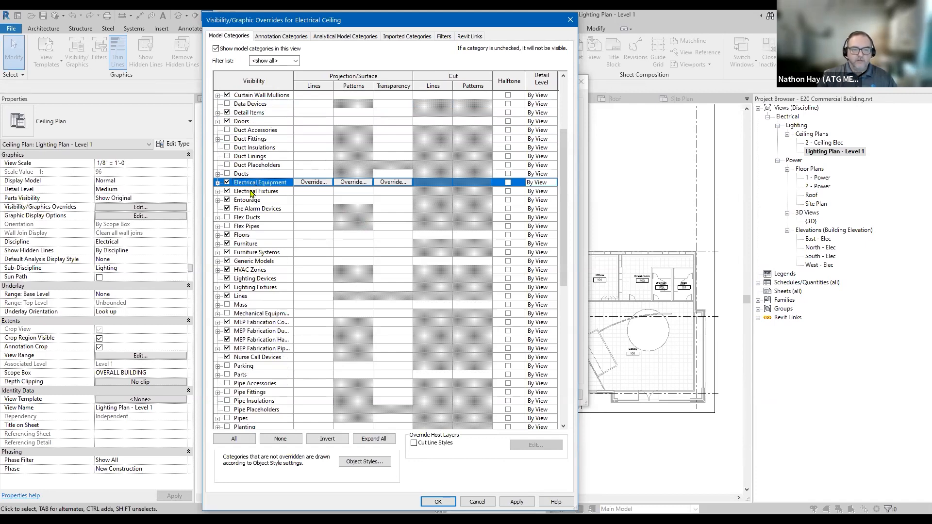
click(253, 192)
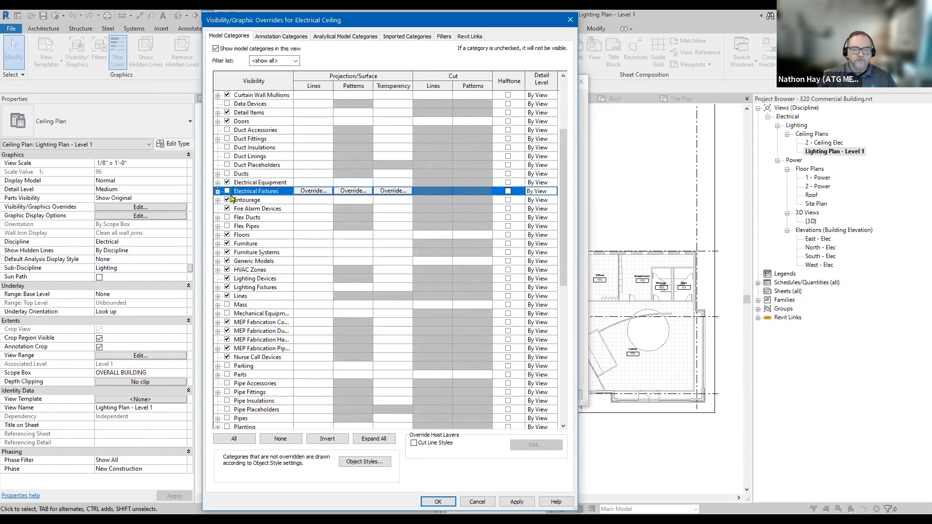
click(245, 202)
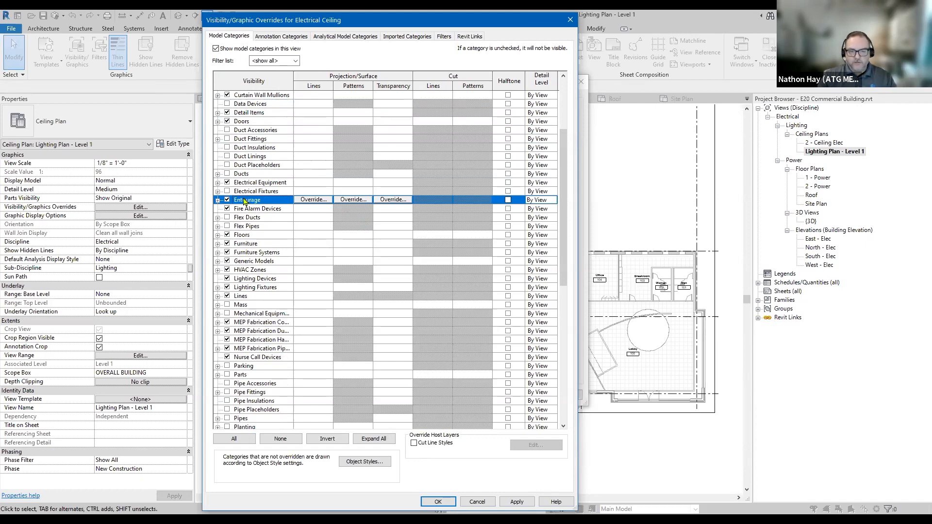
click(227, 209)
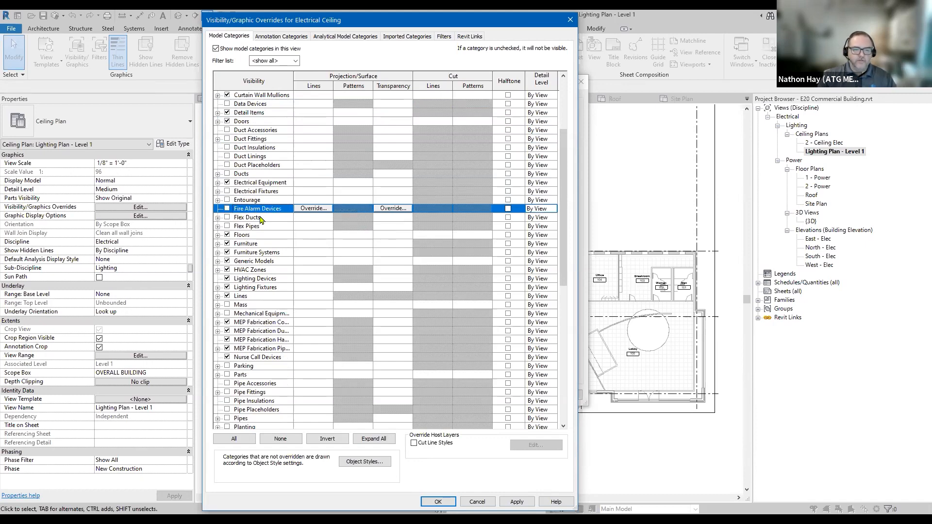
Hide the Floors, Furniture, Furniture Systems, Generic Models and HVAC Zones categories in the template
scroll(261, 219, down, 2)
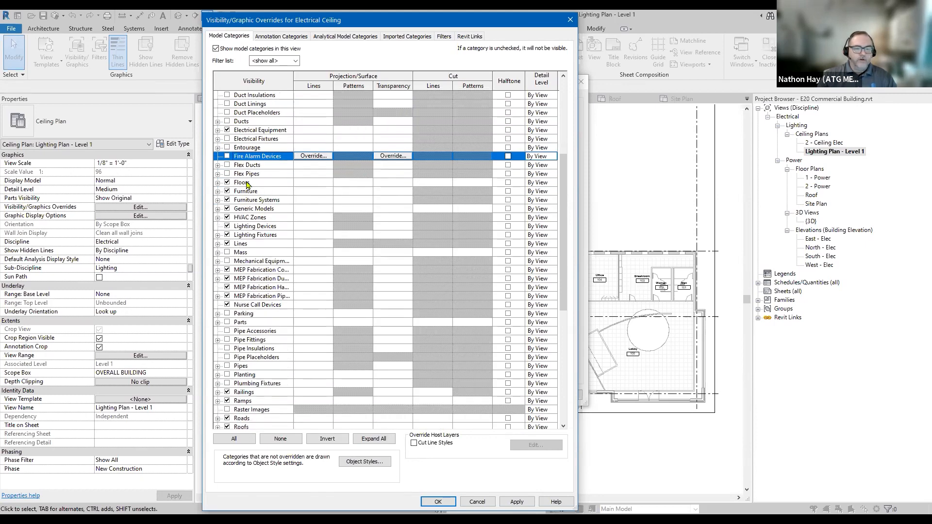
click(227, 183)
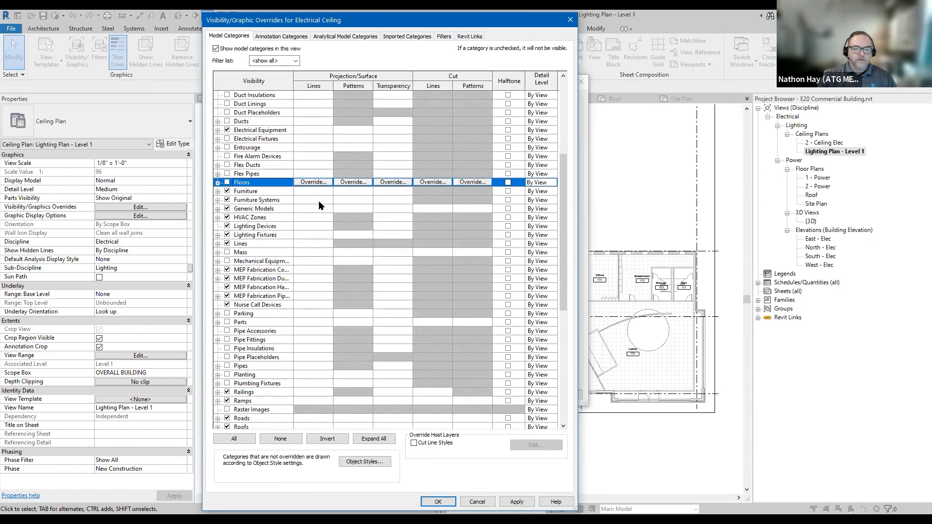
click(265, 192)
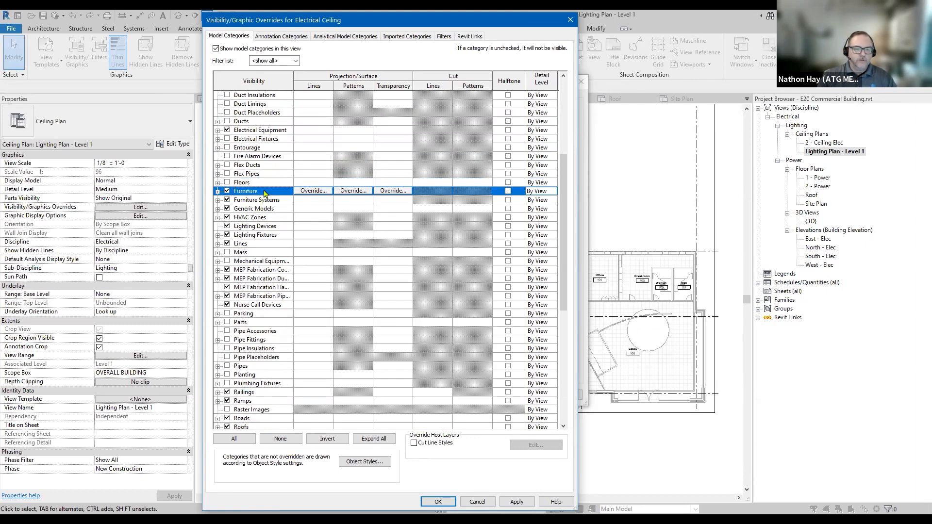
shift+click(269, 217)
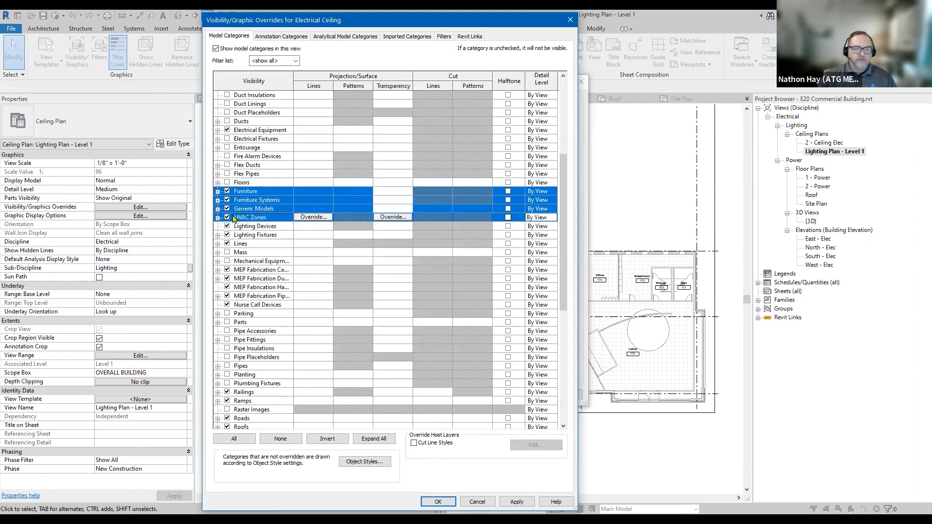
click(262, 186)
click(265, 193)
shift+click(271, 218)
click(227, 217)
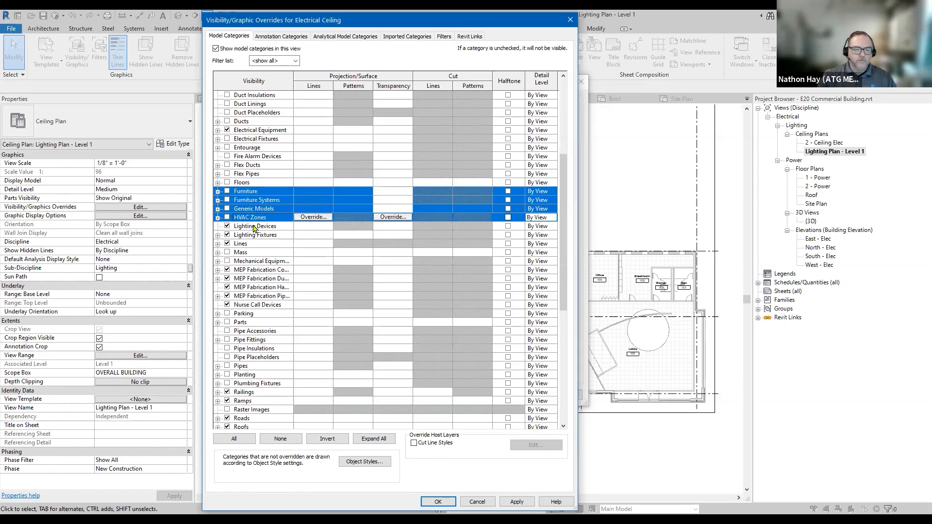
Hide all MEP Fabrication categories and Nurse Call Devices in the template
click(253, 227)
click(256, 236)
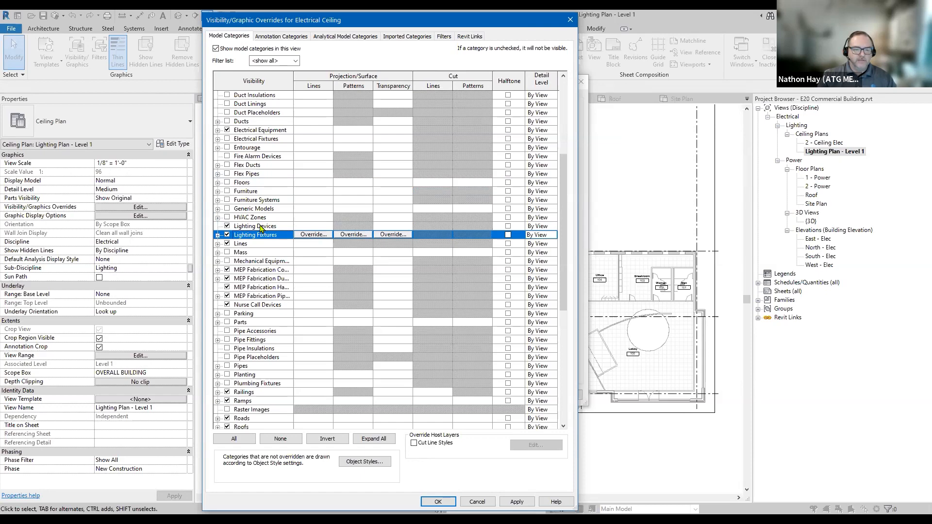
click(256, 262)
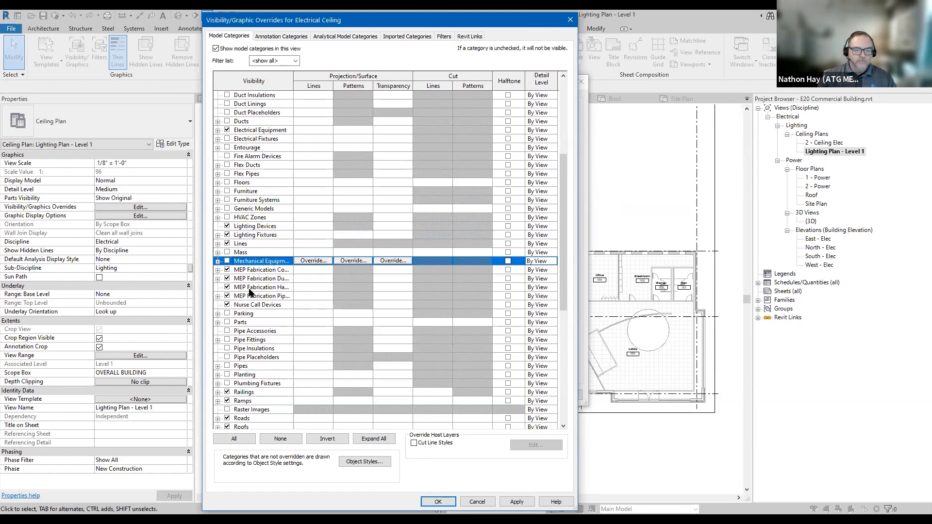
shift+click(238, 305)
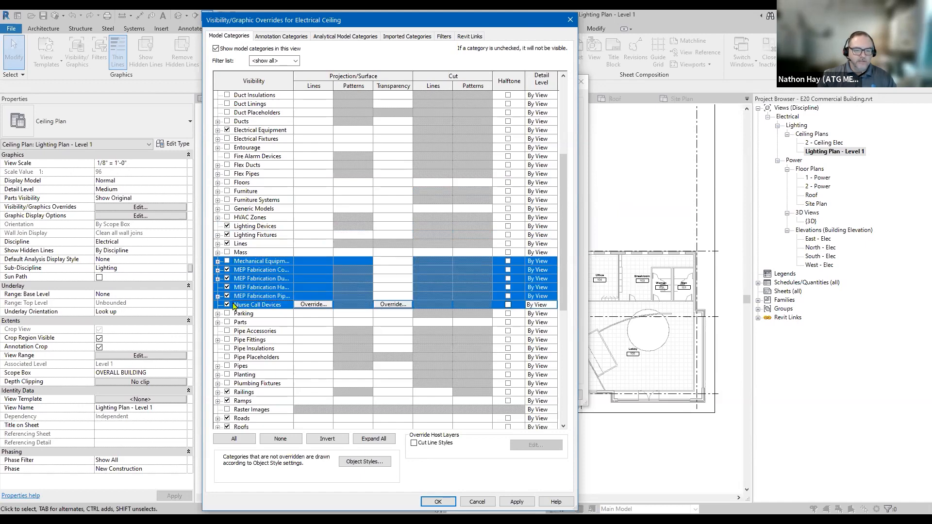
click(228, 304)
scroll(227, 305, down, 14)
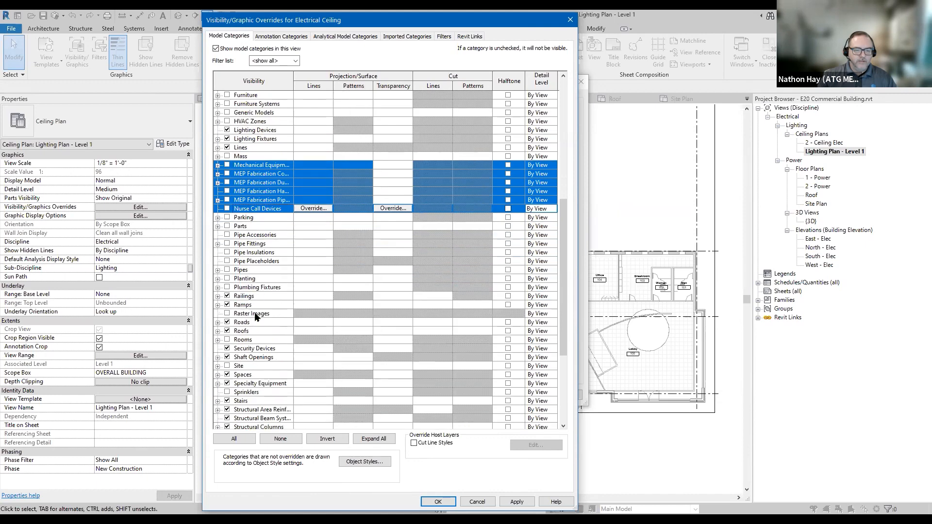
scroll(247, 275, down, 2)
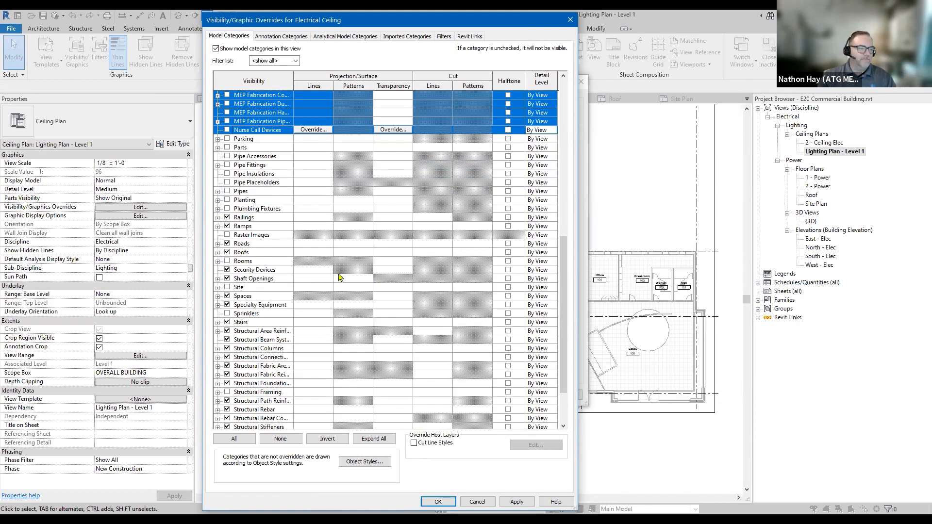
Hide the Security Devices category in the Electrical Ceiling template
scroll(272, 270, down, 2)
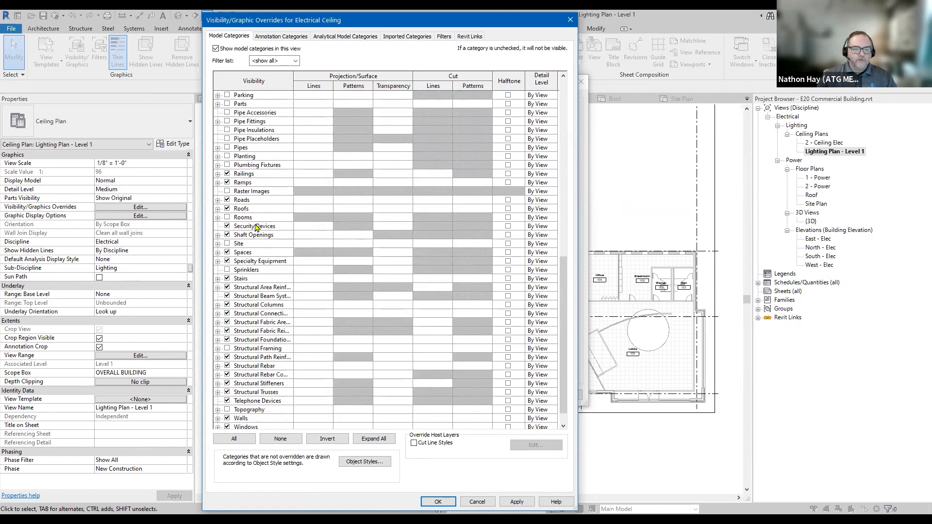
click(255, 228)
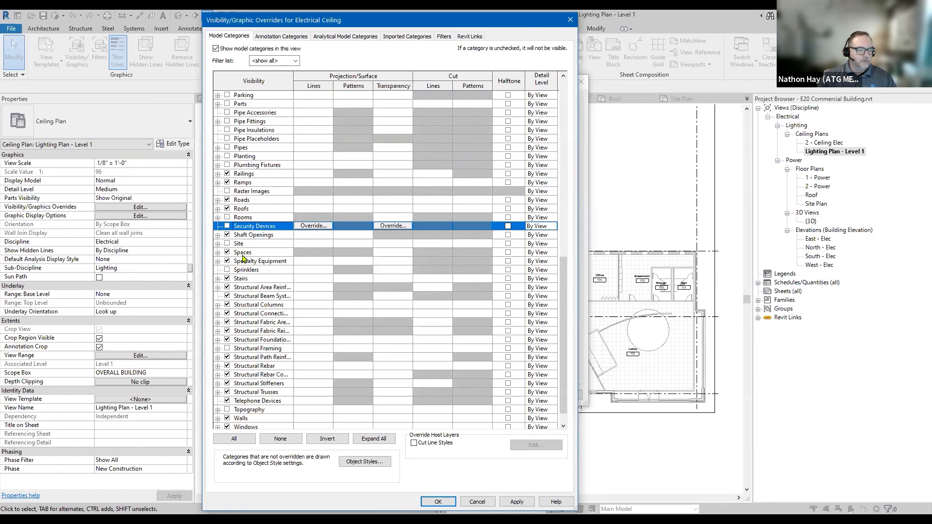
click(260, 253)
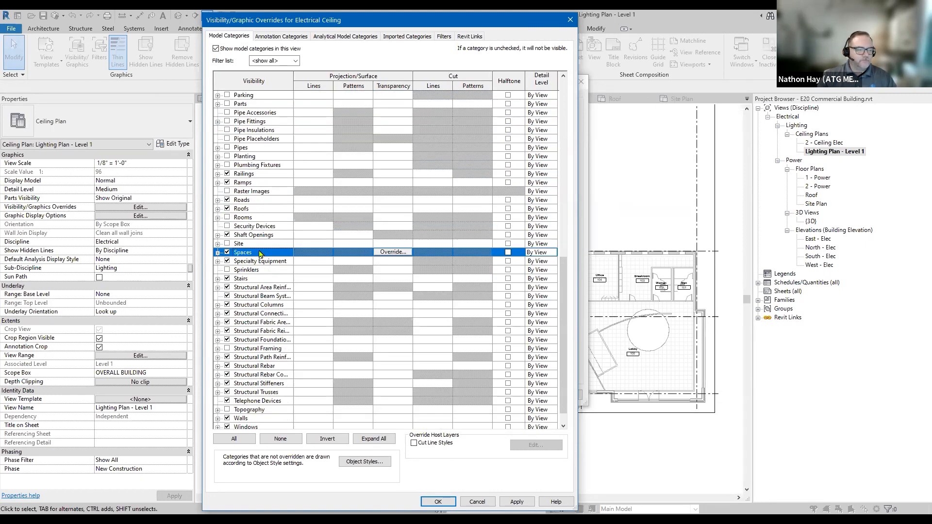
Hide all structural categories from Structural Area Reinforcement to Structural Trusses, plus Telephone Devices and Wires, in the template
scroll(260, 253, down, 1)
click(264, 269)
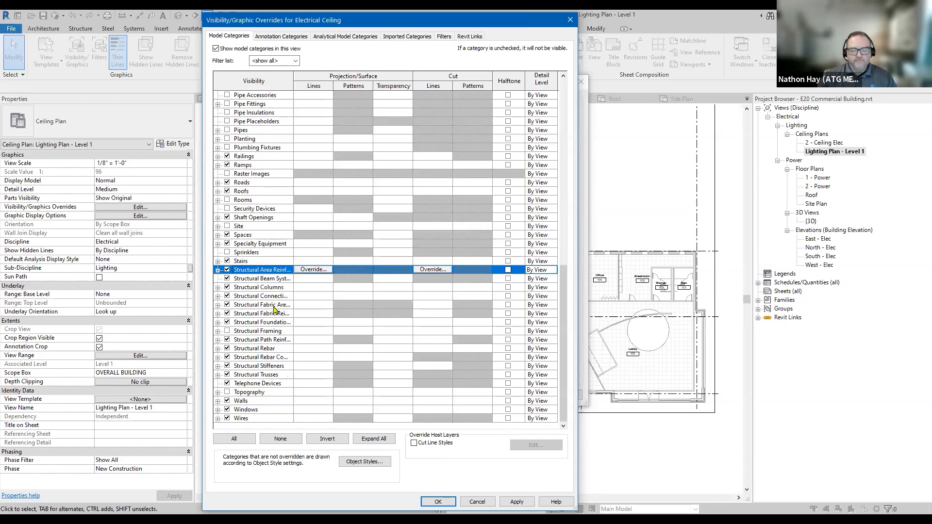
shift+click(257, 376)
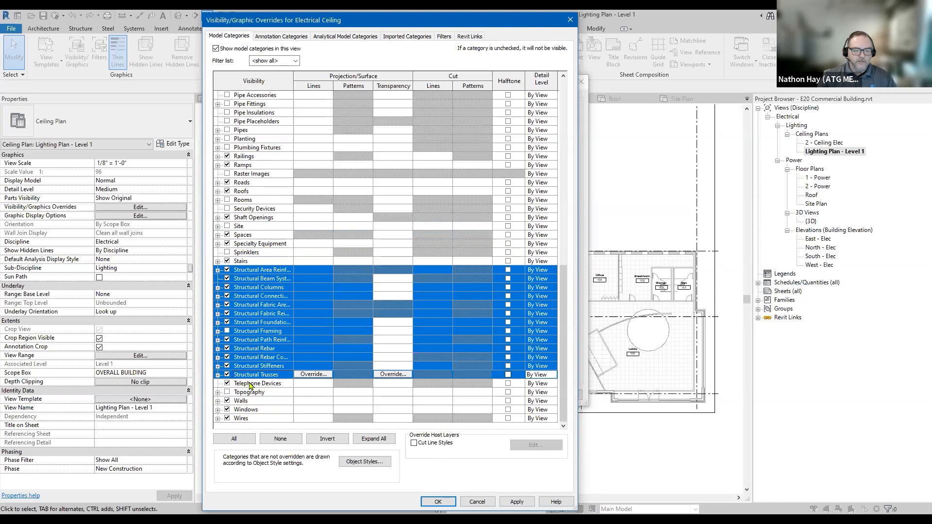
shift+click(250, 384)
click(227, 418)
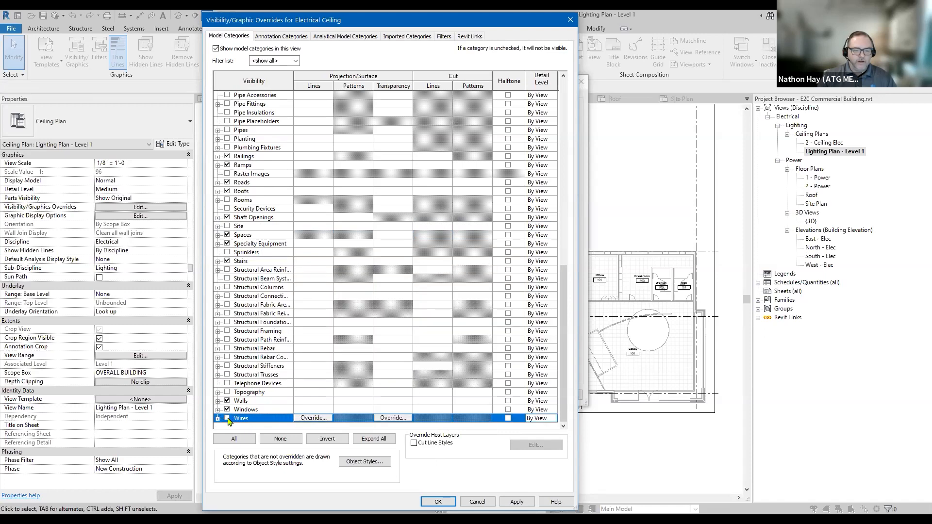
scroll(293, 367, up, 12)
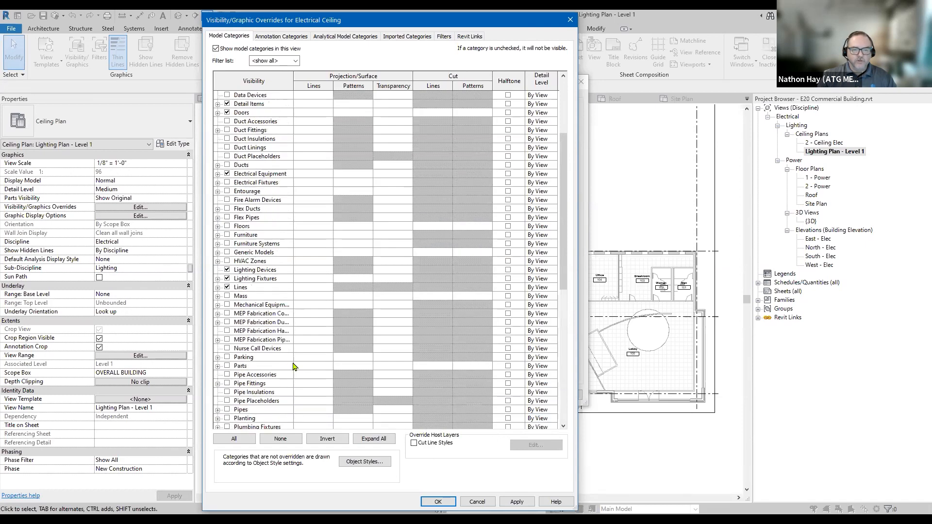
scroll(293, 367, up, 2)
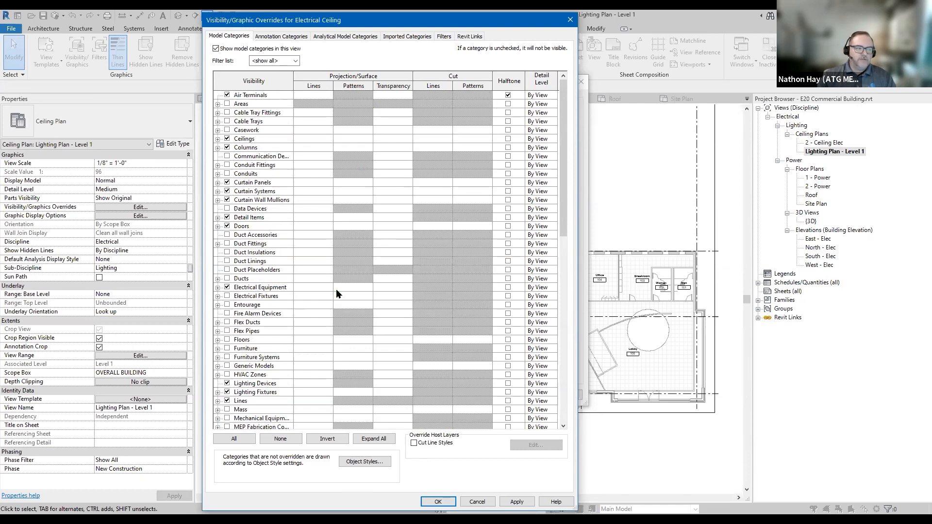
Set the Grids annotation category to halftone in the Electrical Ceiling template
click(281, 38)
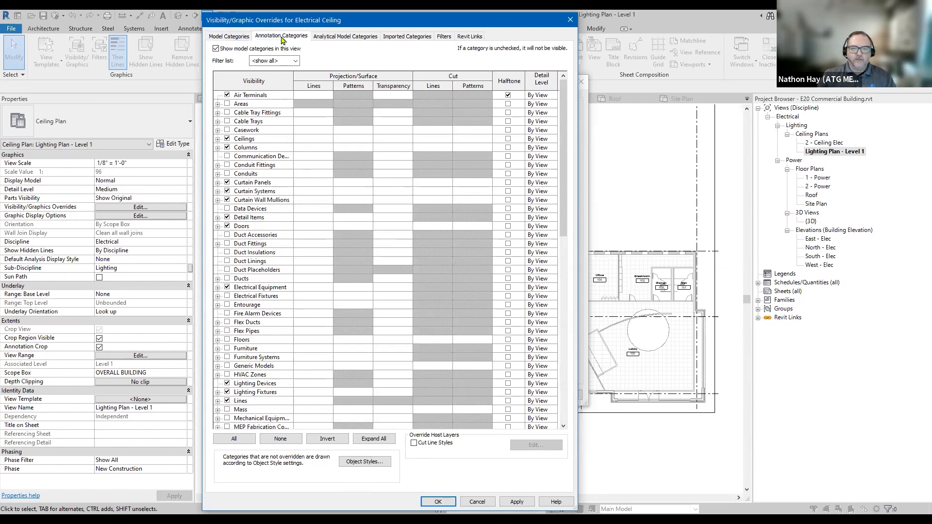
click(228, 36)
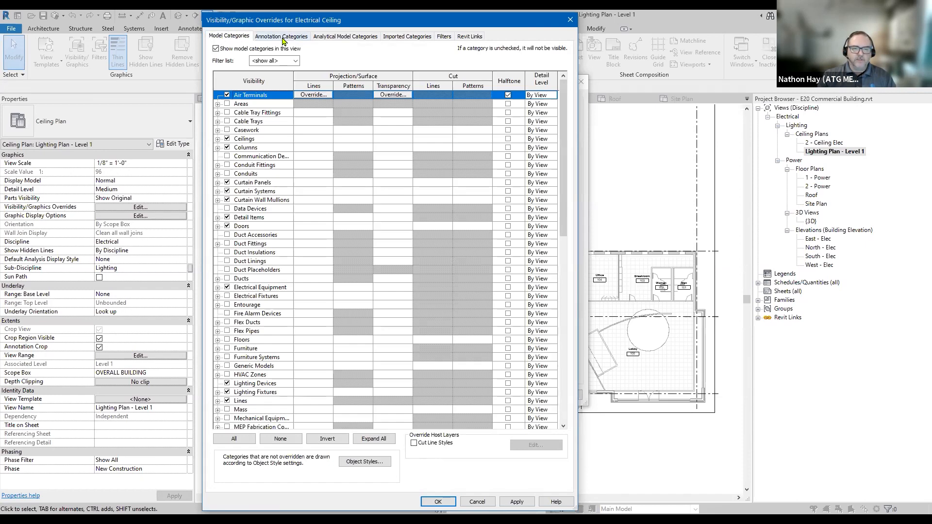
click(283, 37)
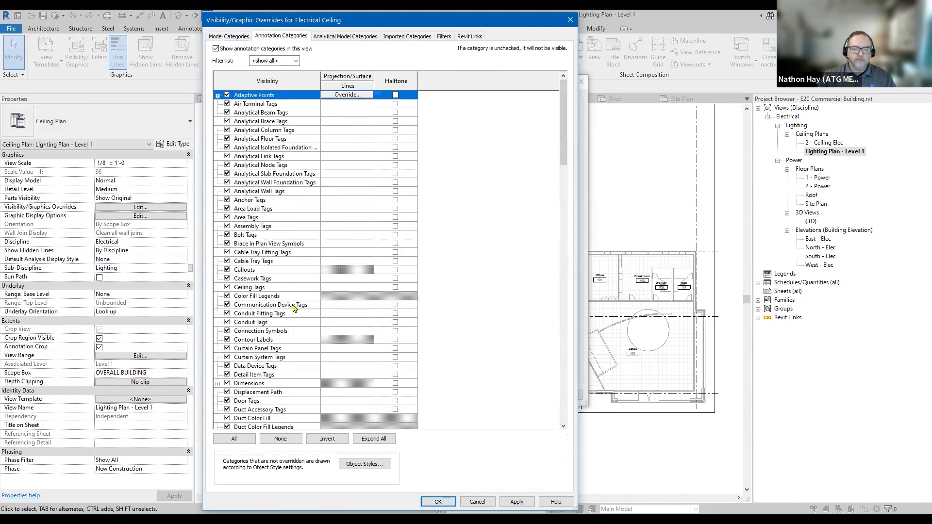
scroll(293, 301, down, 3)
scroll(293, 301, down, 6)
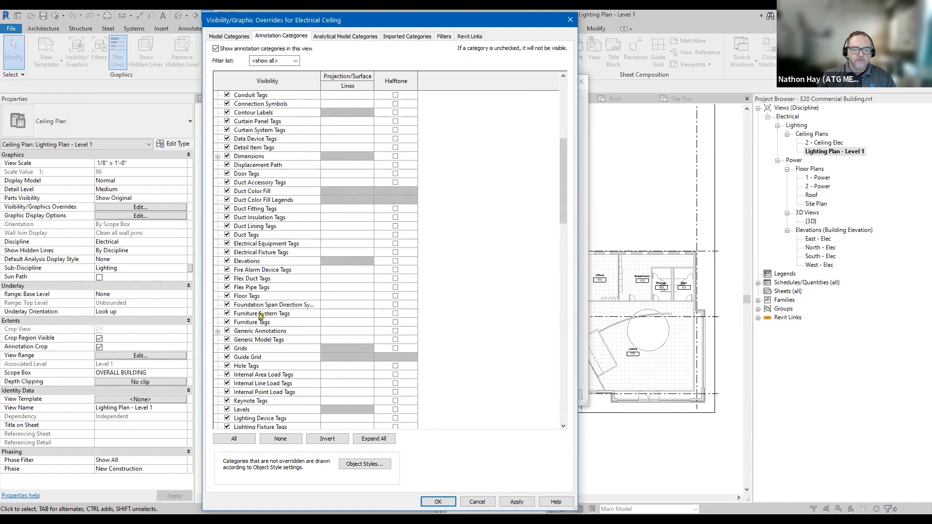
click(271, 348)
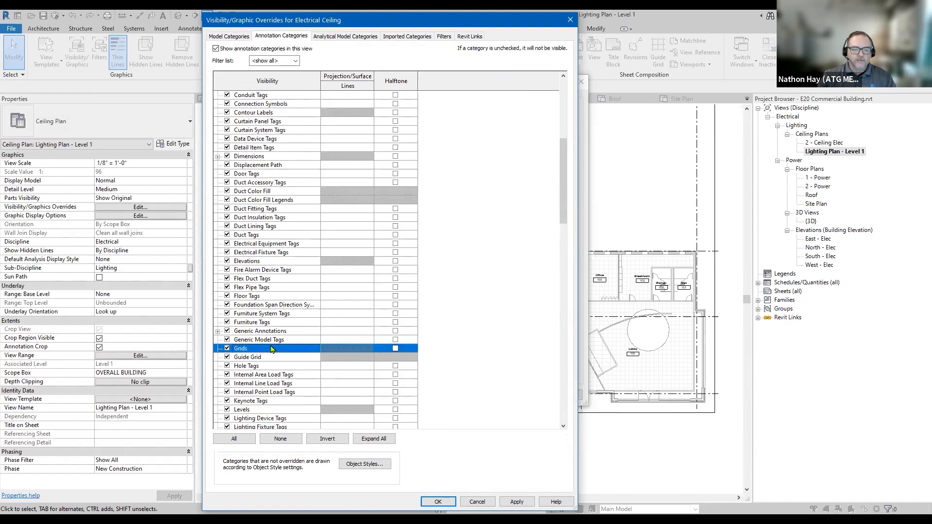
click(395, 349)
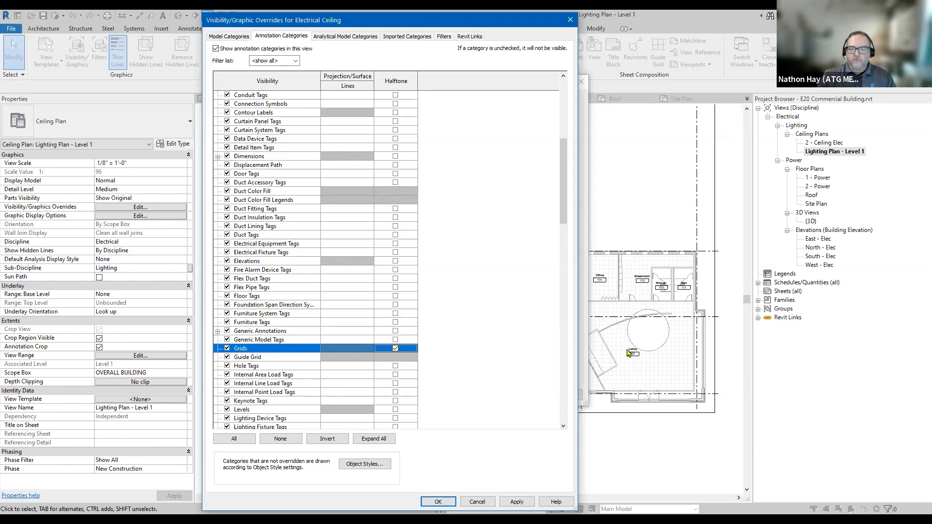
Set the linked model A20 Commercial Building.rvt to halftone and accept the template's visibility overrides
click(465, 37)
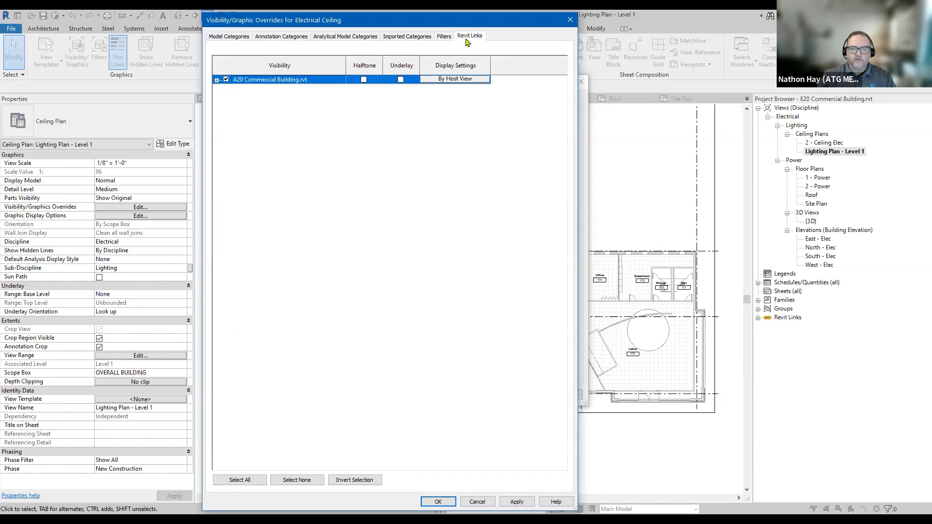
click(231, 37)
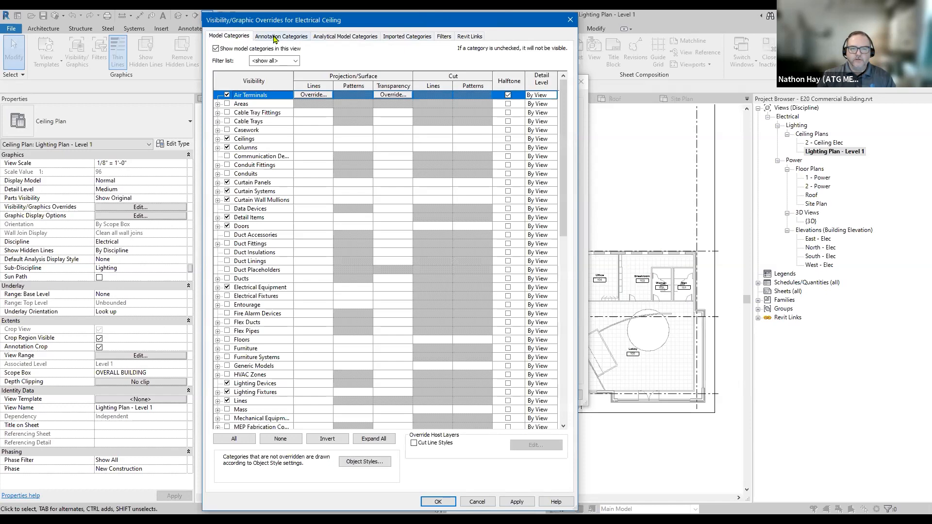
click(275, 37)
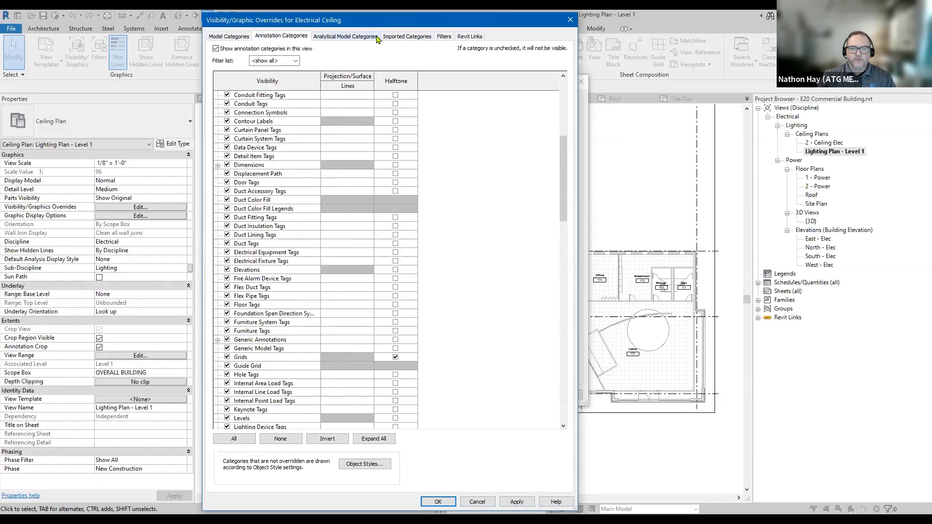
click(469, 37)
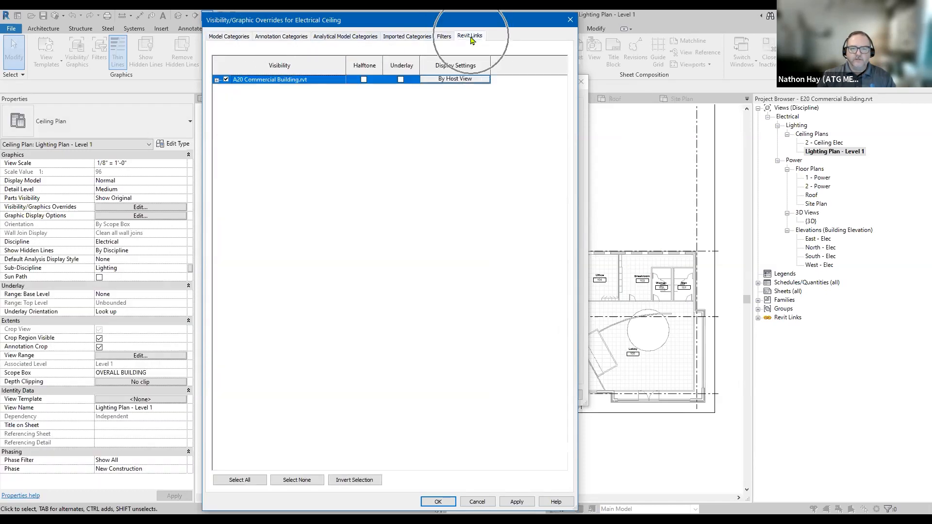
click(363, 80)
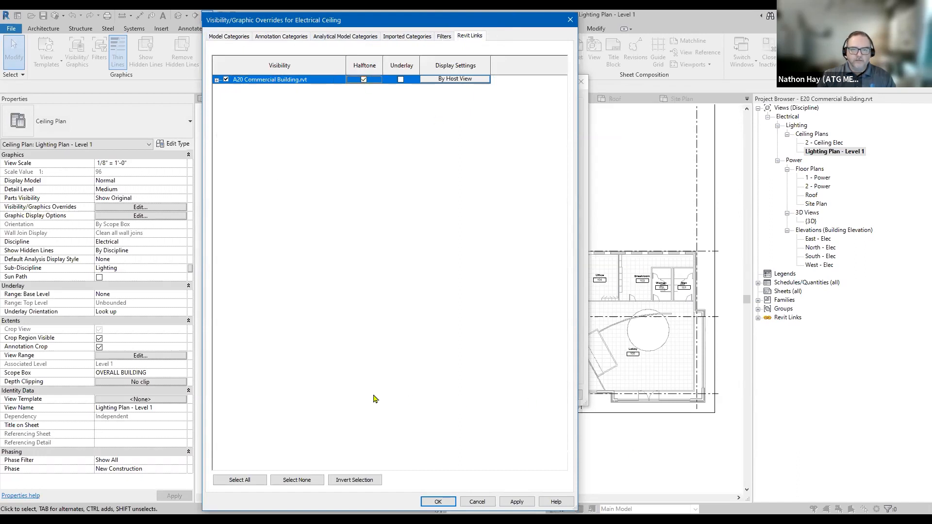
click(439, 502)
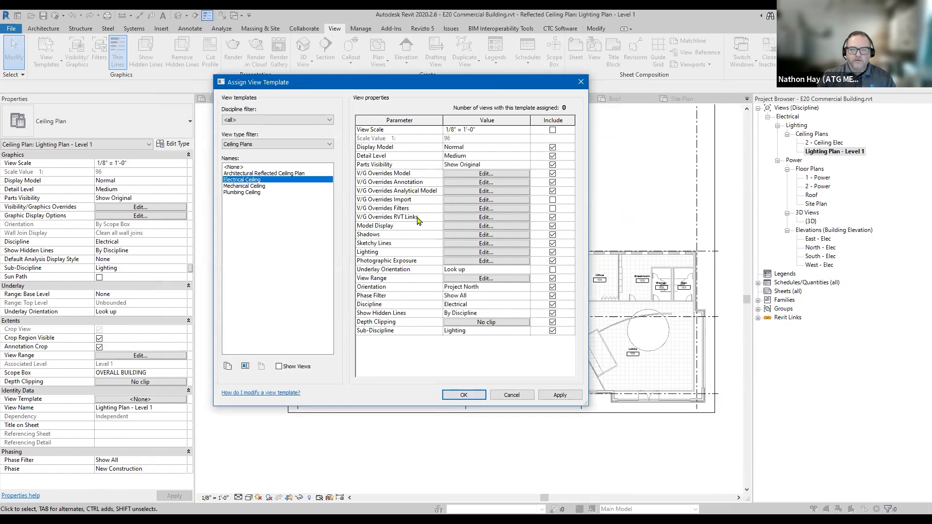
Check the template's Revit link overrides and assign the Electrical Ceiling template to Lighting Plan - Level 1
click(461, 218)
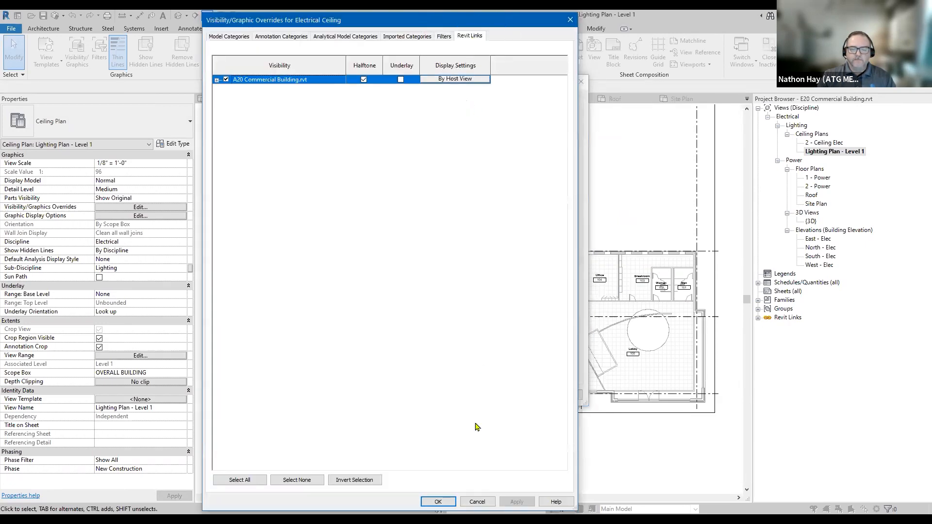
click(432, 502)
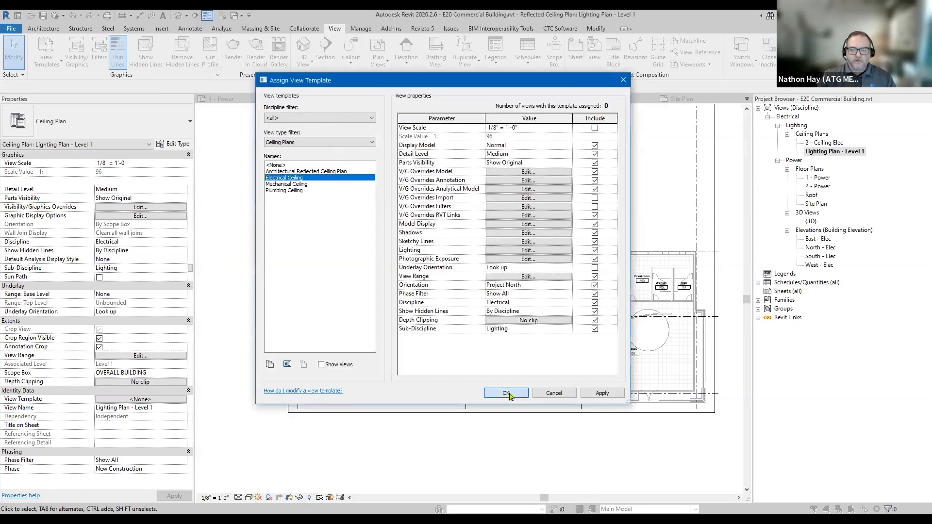
click(506, 393)
Examine how the grids, linked building and space tags display in Lighting Plan - Level 1
scroll(485, 291, up, 3)
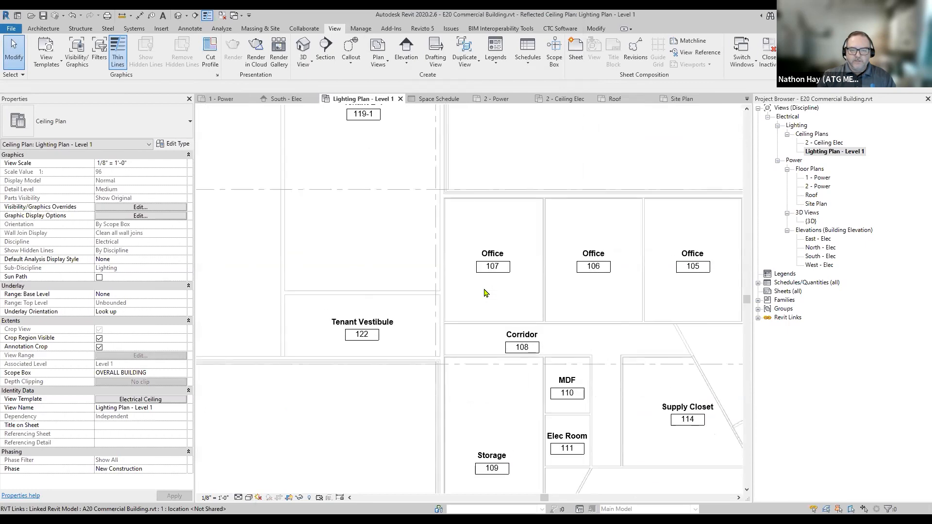
scroll(522, 324, down, 4)
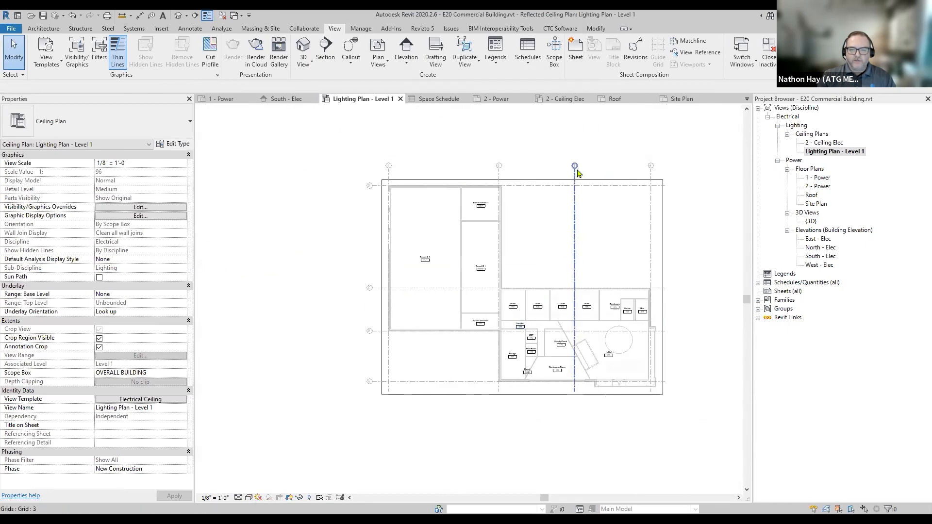
scroll(533, 291, down, 1)
scroll(470, 399, up, 5)
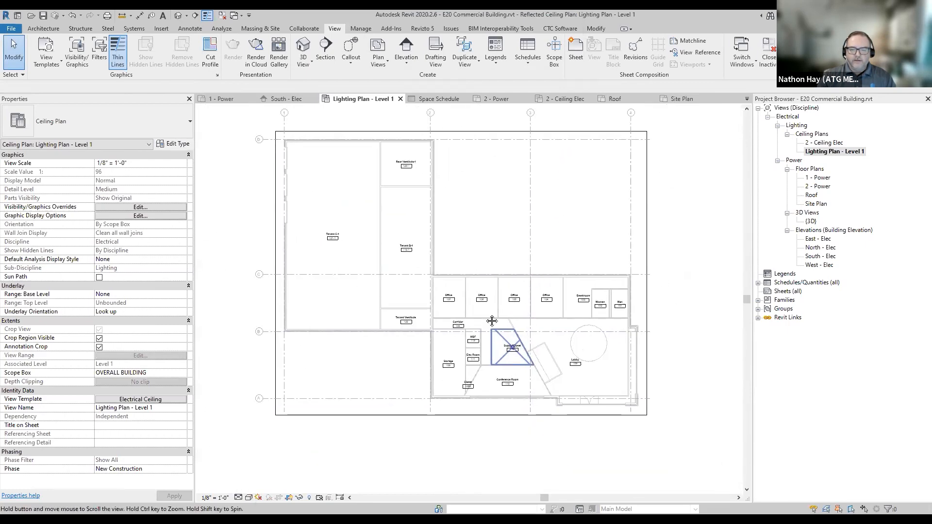
scroll(496, 334, up, 4)
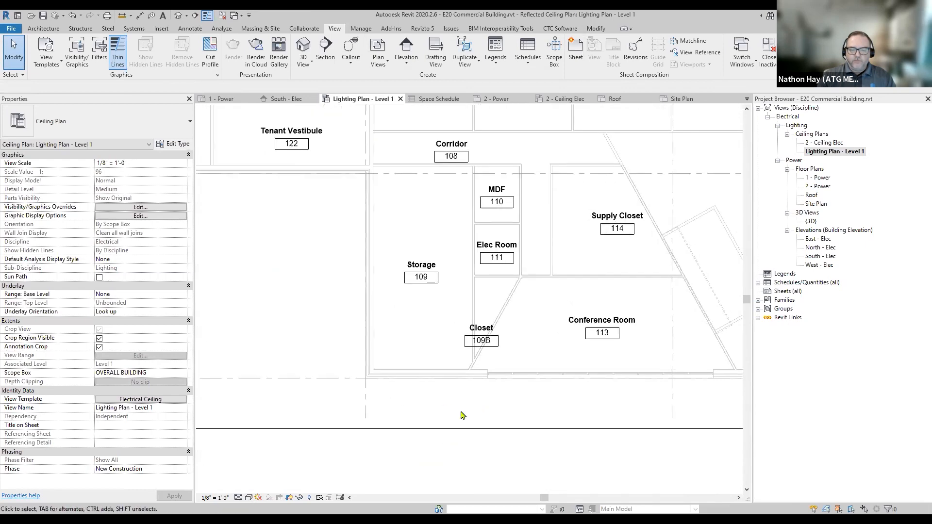
scroll(497, 335, down, 4)
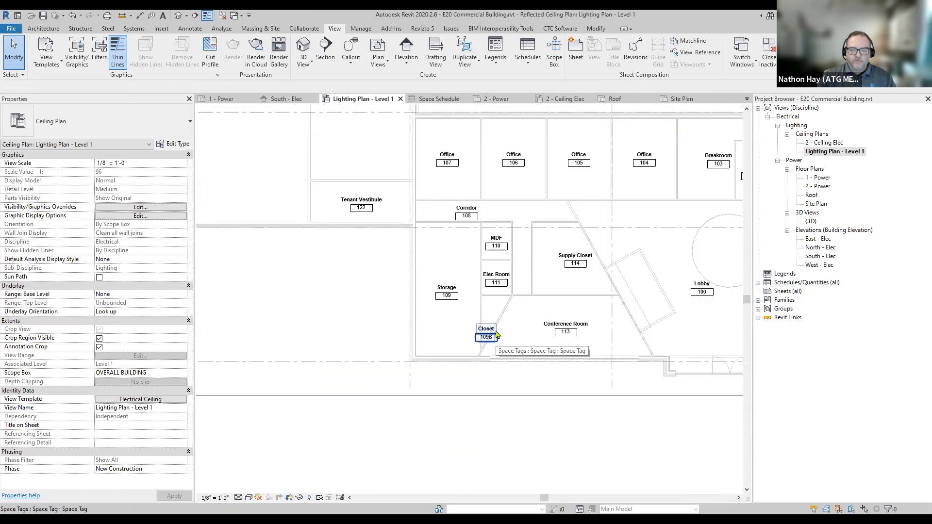
scroll(427, 343, down, 1)
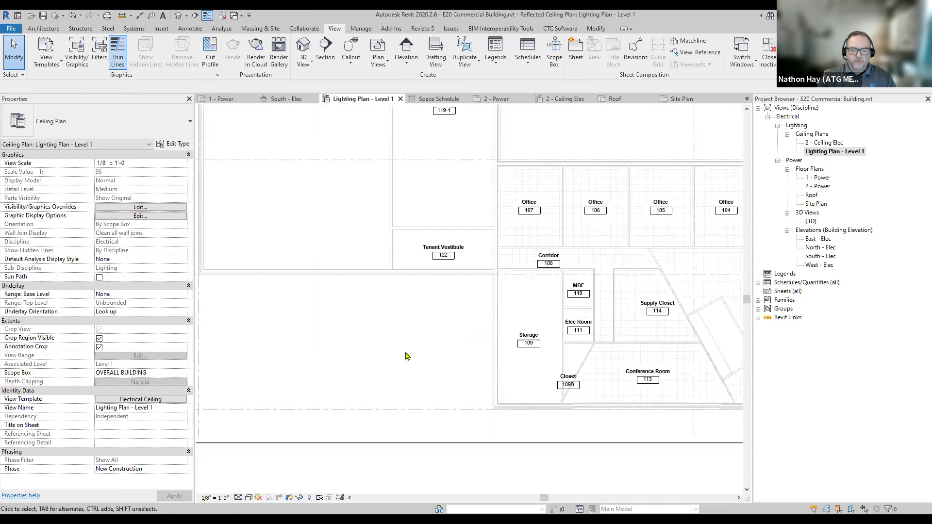
Set the Space Tags annotation category to halftone in the Electrical Ceiling template and apply it to the plan
click(153, 402)
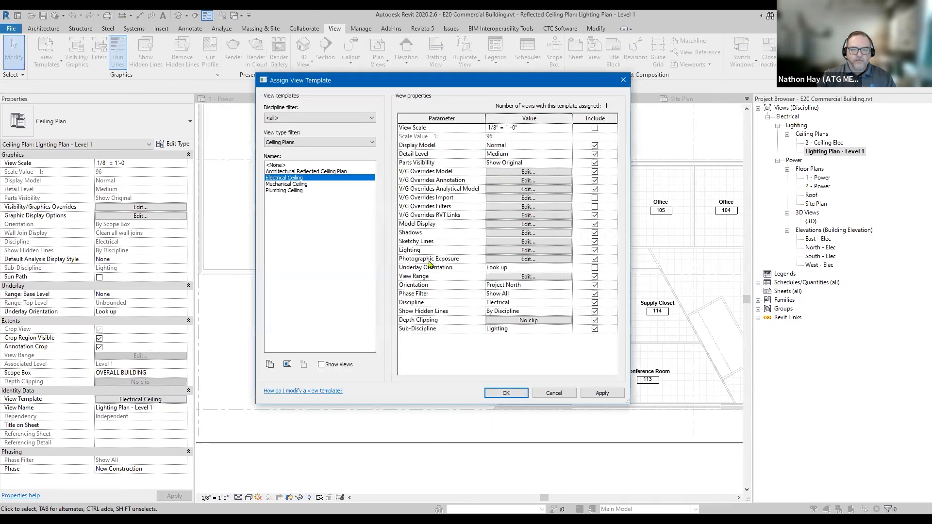
click(503, 181)
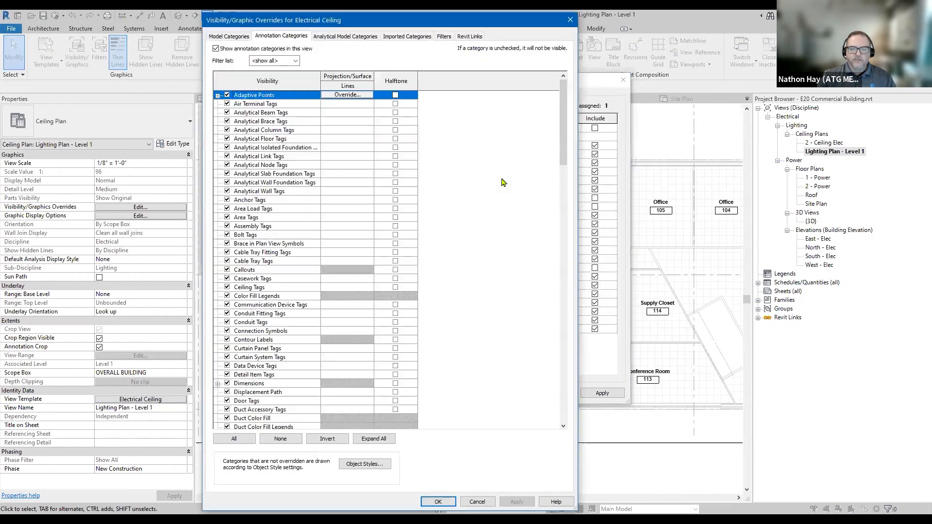
click(272, 297)
key(s)
scroll(268, 302, down, 2)
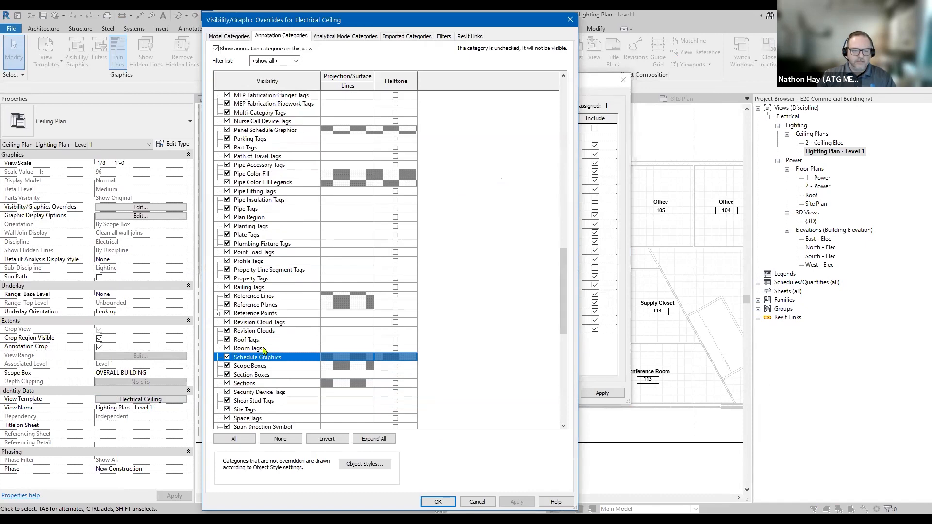
click(268, 420)
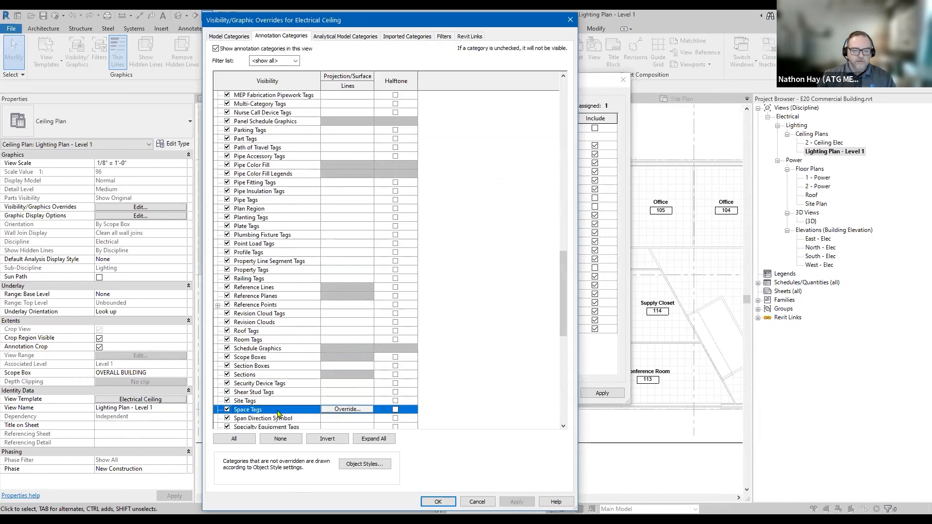
click(395, 410)
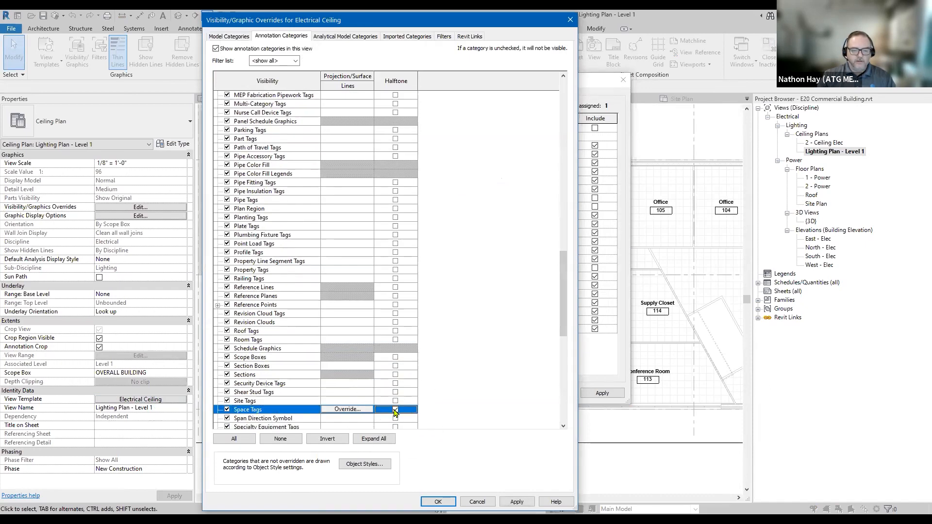
click(439, 502)
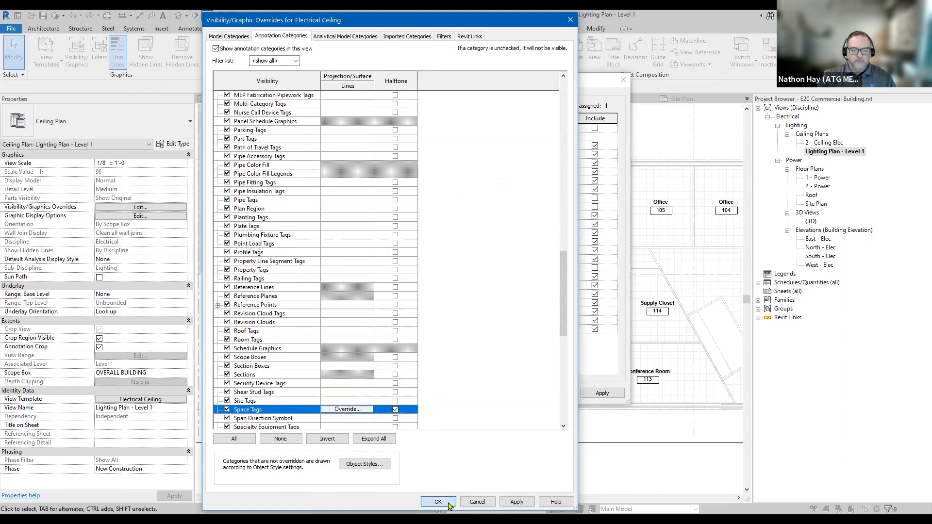
click(506, 393)
scroll(585, 291, up, 5)
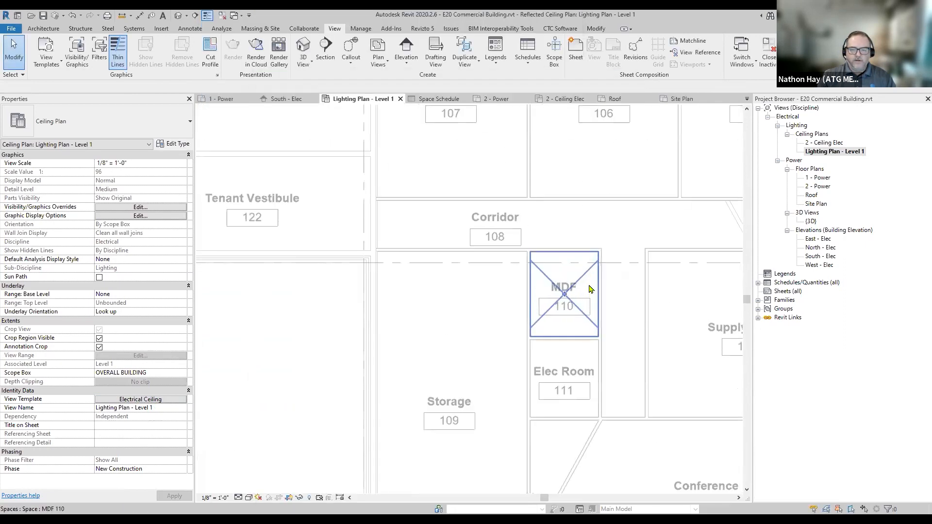
Move the Office 107 space tag up and to the right within its room on Lighting Plan - Level 1
scroll(444, 330, down, 3)
scroll(451, 291, up, 5)
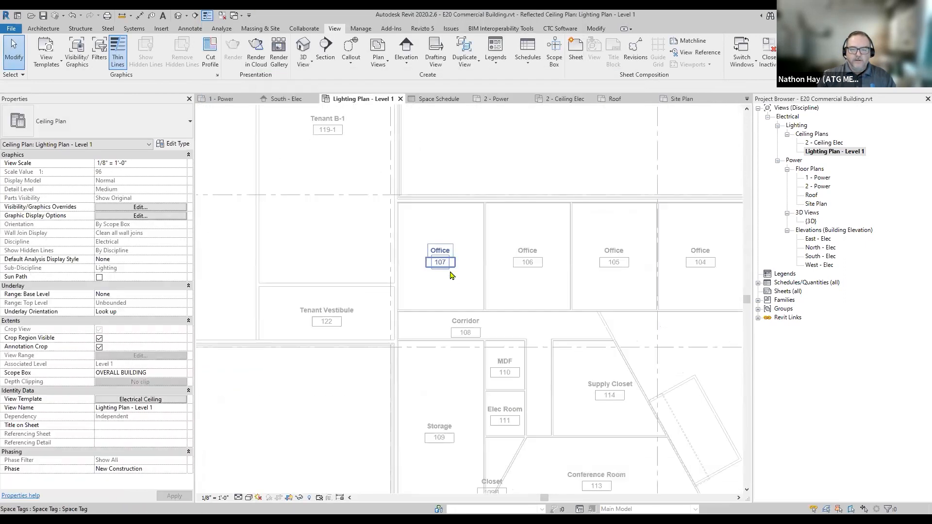
drag(433, 243, 467, 220)
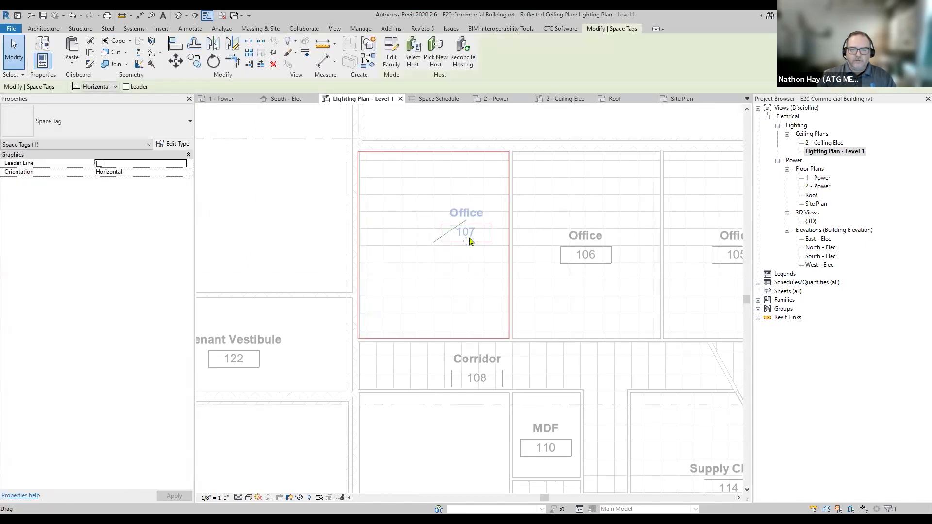
key(Escape)
scroll(456, 245, down, 3)
scroll(452, 345, up, 5)
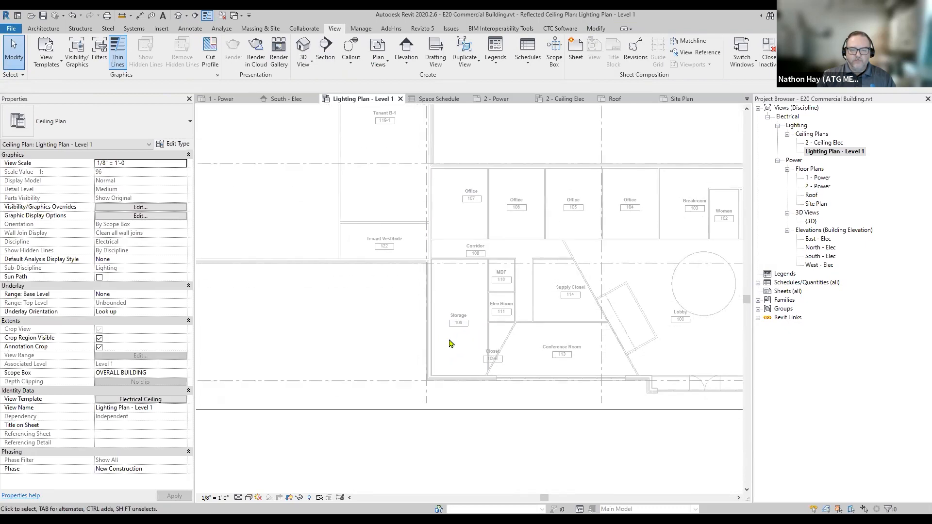
Add a leader to the Storage 109 space tag and move the tag outside the building, left of the storage room
click(475, 299)
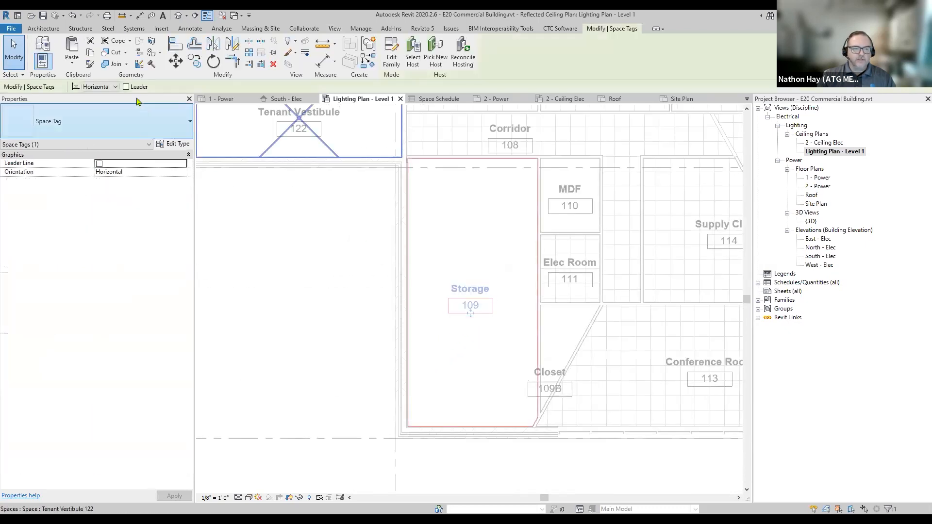
click(128, 87)
drag(470, 314, 344, 241)
click(348, 328)
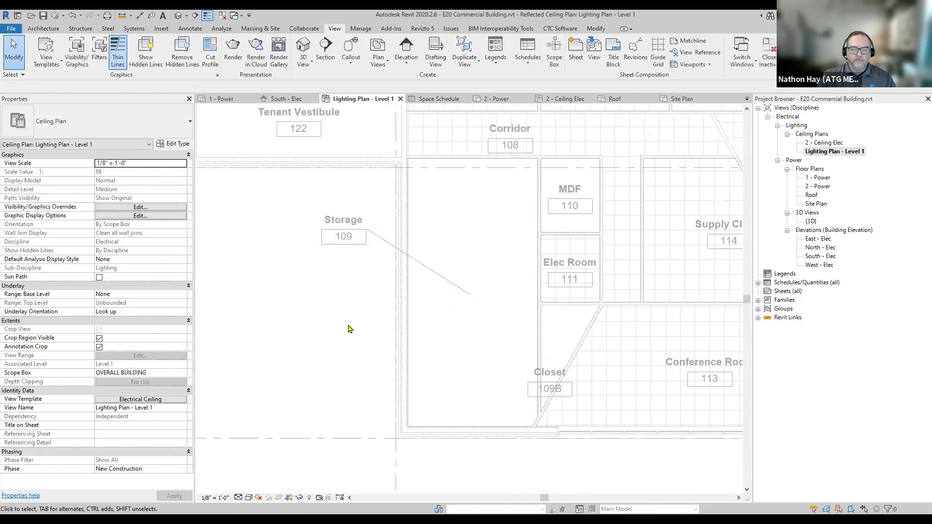
scroll(350, 329, down, 3)
scroll(350, 326, up, 4)
scroll(349, 327, down, 2)
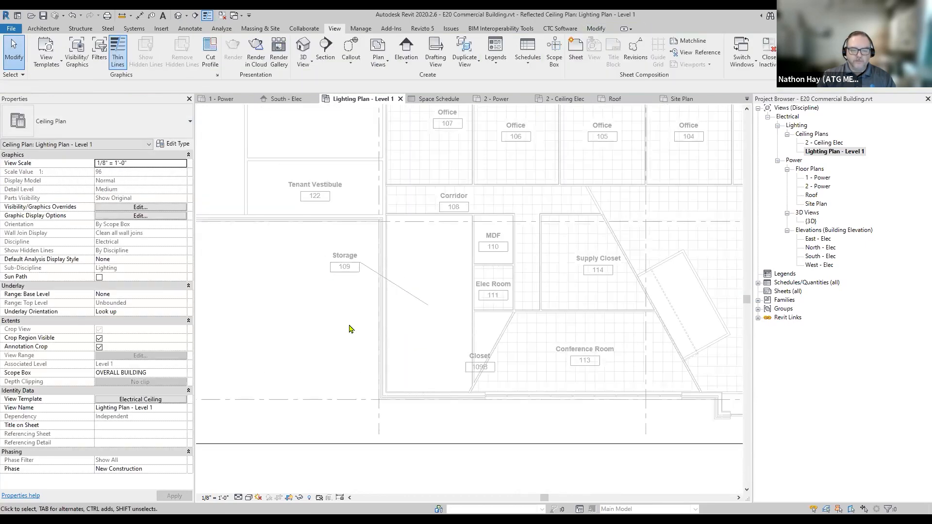
scroll(348, 331, down, 3)
middle_drag(351, 338, 445, 442)
scroll(408, 412, down, 2)
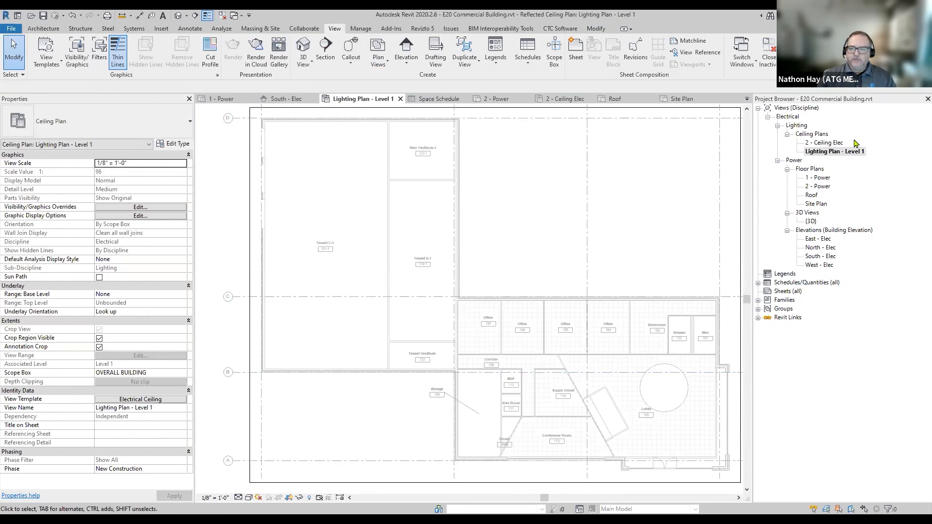
Open the 2 - Ceiling Elec ceiling plan and rename it Lighting Plan - Level 2
click(827, 147)
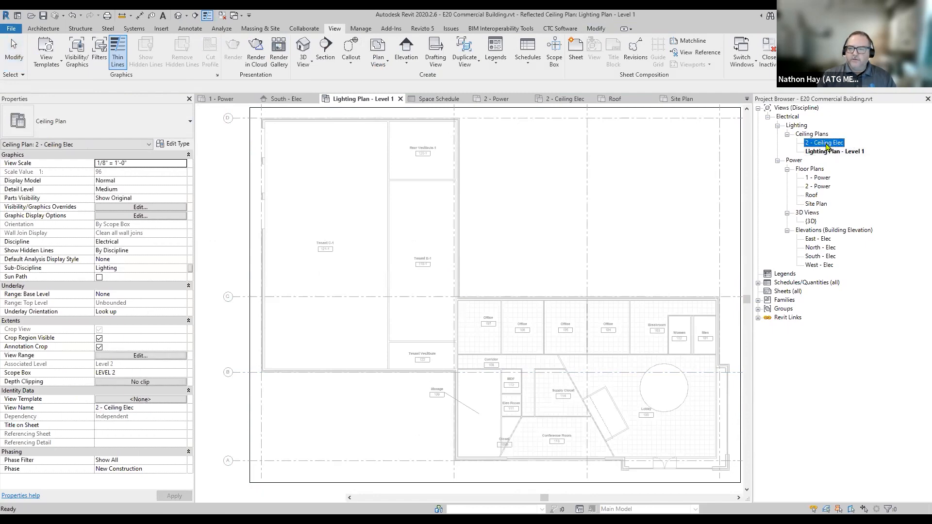
double_click(827, 143)
scroll(316, 391, up, 5)
scroll(316, 391, down, 2)
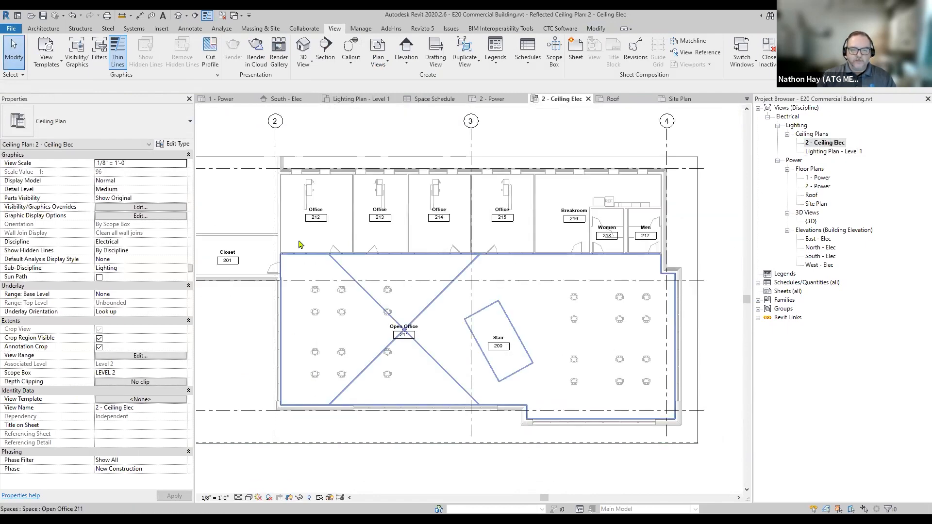
scroll(421, 441, down, 1)
middle_drag(443, 428, 514, 378)
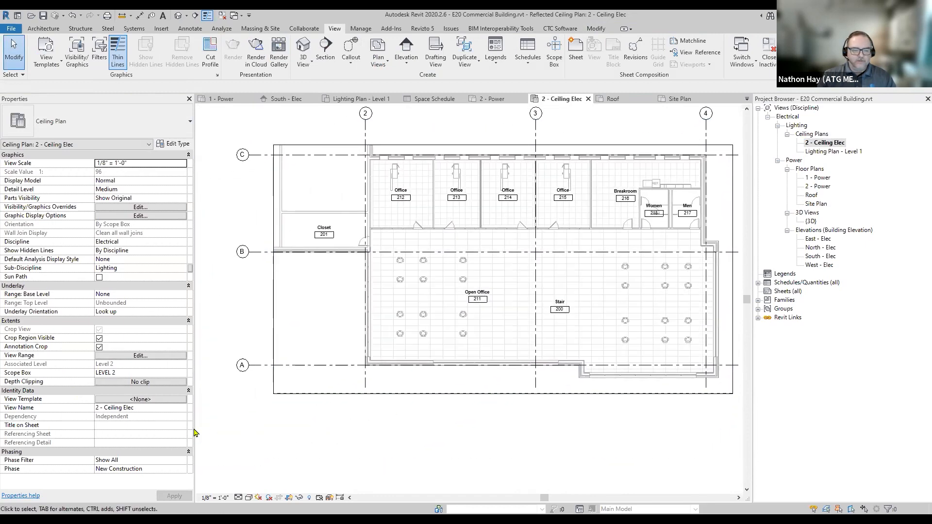
click(148, 409)
text(Lighting Plan - Level 2)
key(Return)
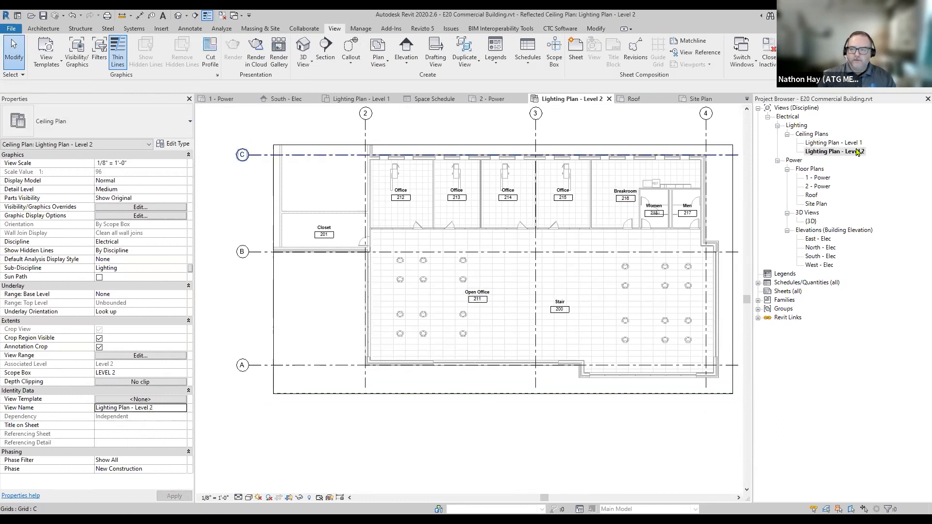
Assign the Electrical Ceiling view template to Lighting Plan - Level 2 and check the resulting plan display
click(852, 151)
click(148, 407)
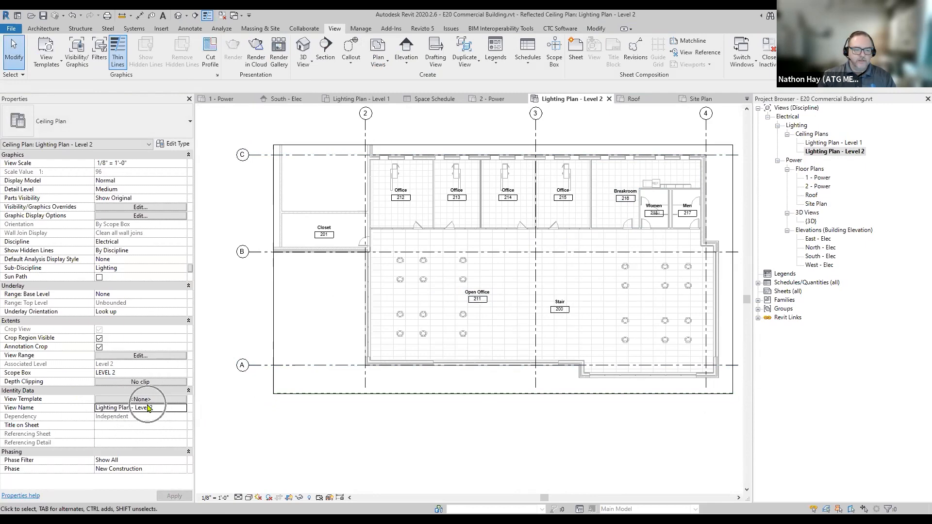
click(130, 400)
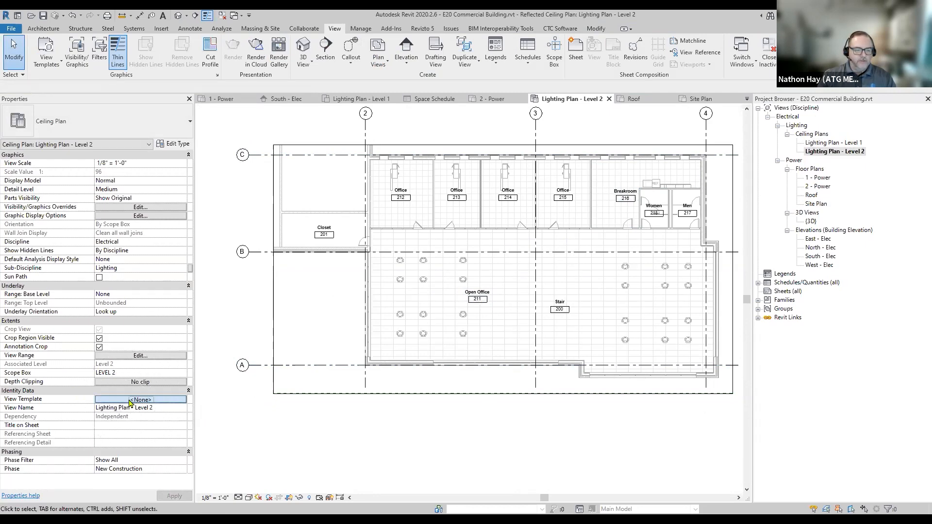
click(301, 177)
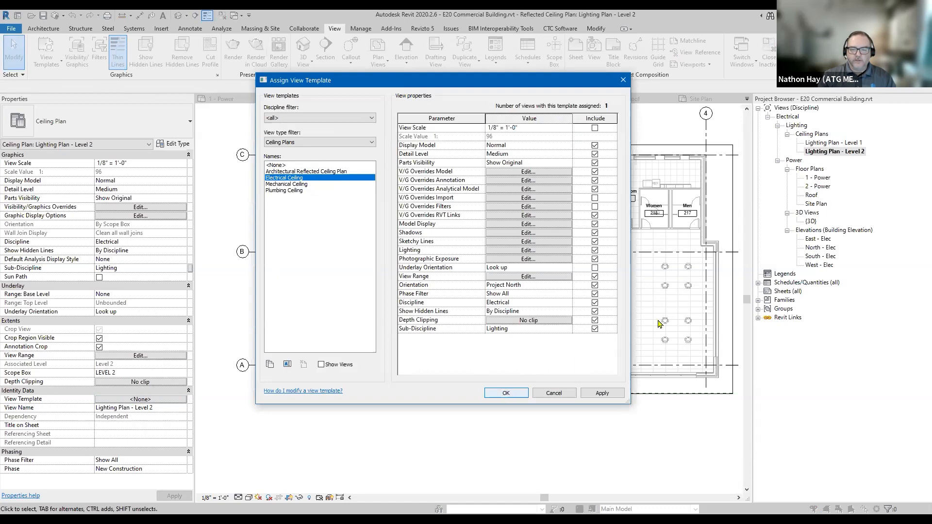
click(507, 393)
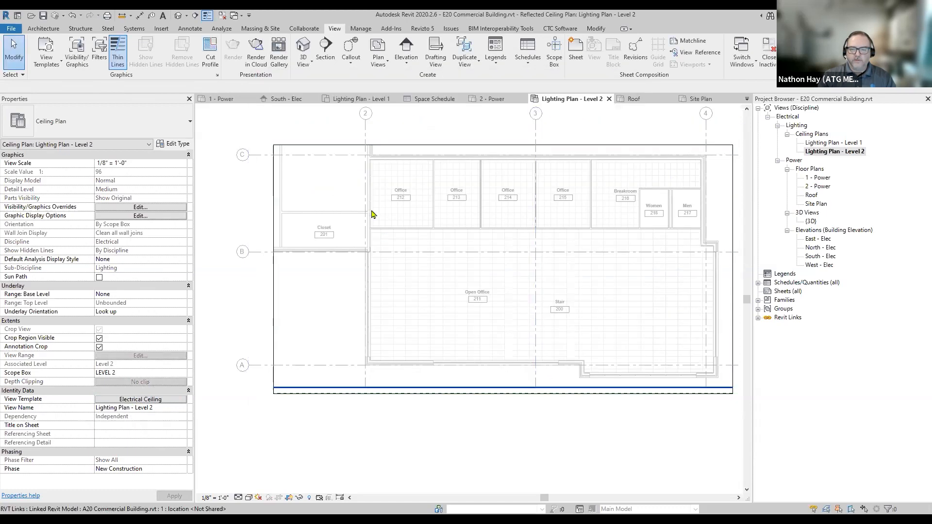
scroll(464, 465, down, 2)
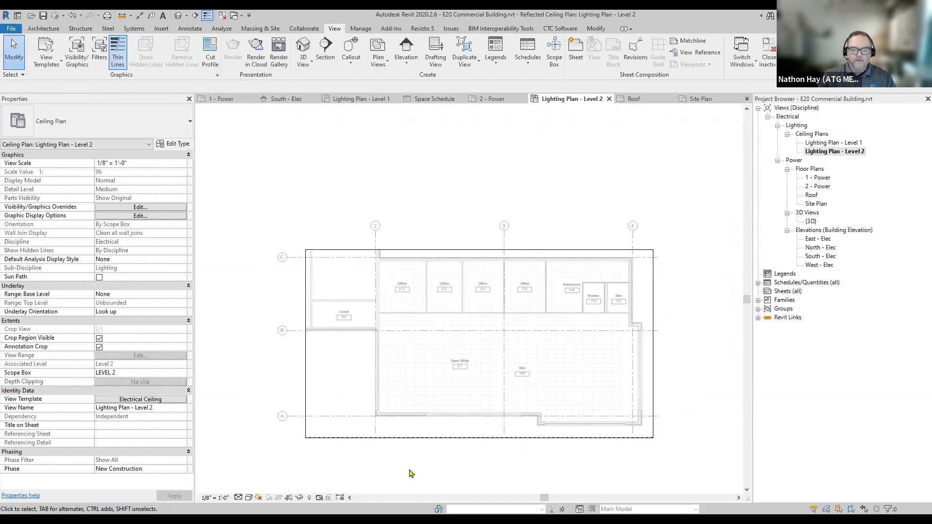
scroll(412, 473, up, 3)
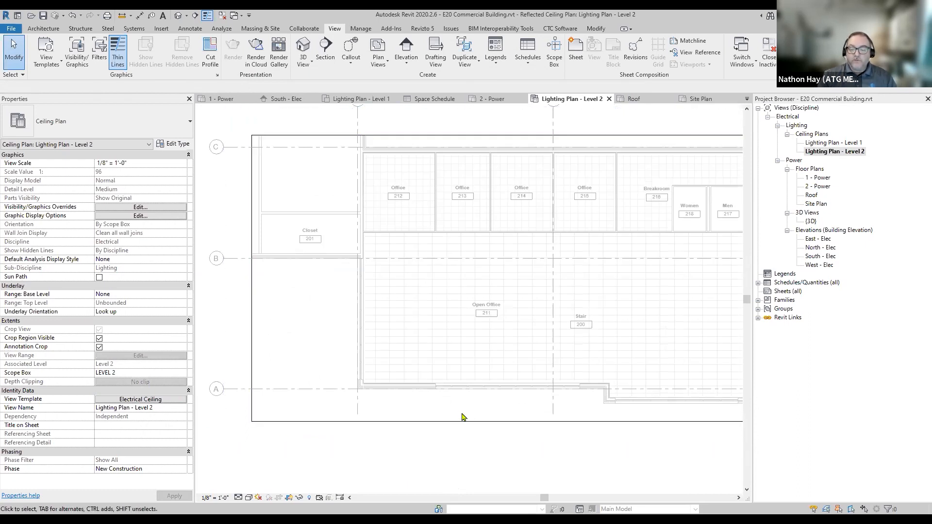
scroll(463, 416, down, 2)
middle_drag(544, 442, 515, 443)
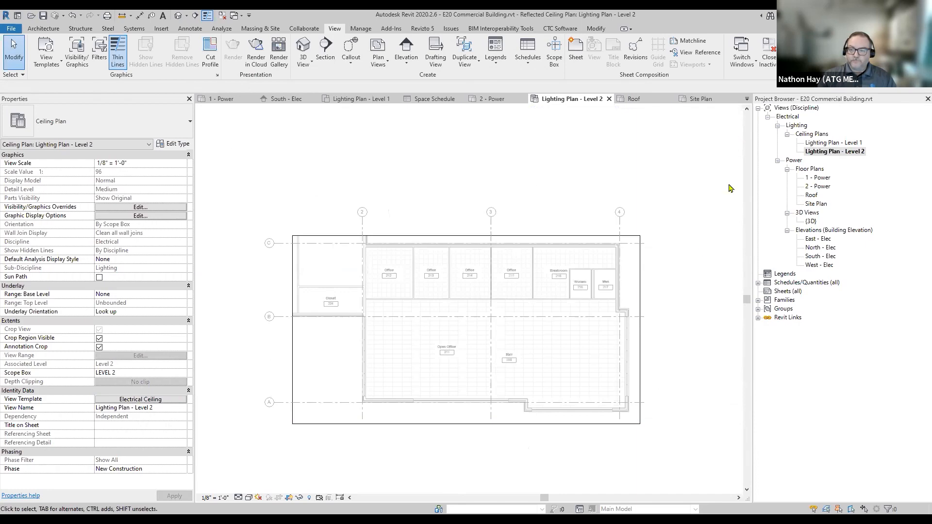
Open the 1 - Power floor plan and examine how the linked building, grids and space tags display
double_click(823, 178)
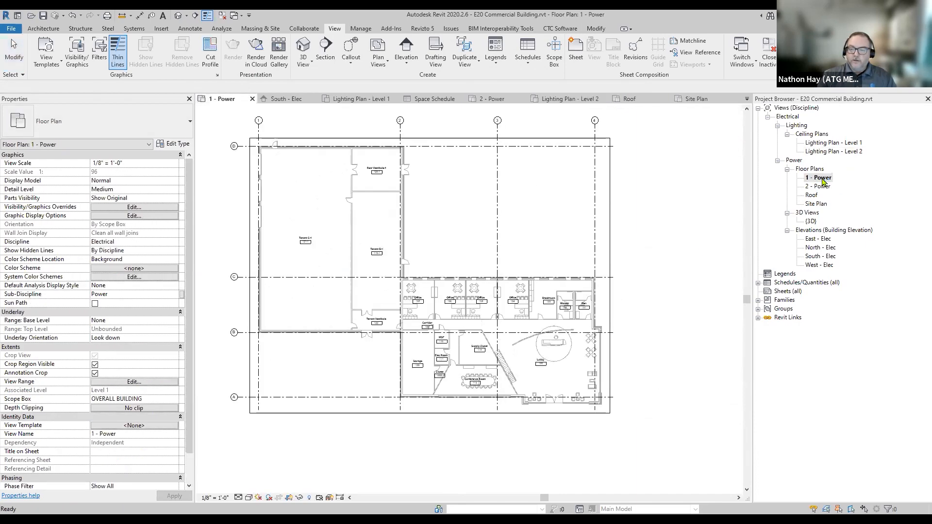
middle_drag(679, 309, 722, 324)
middle_drag(230, 266, 220, 262)
scroll(220, 262, up, 1)
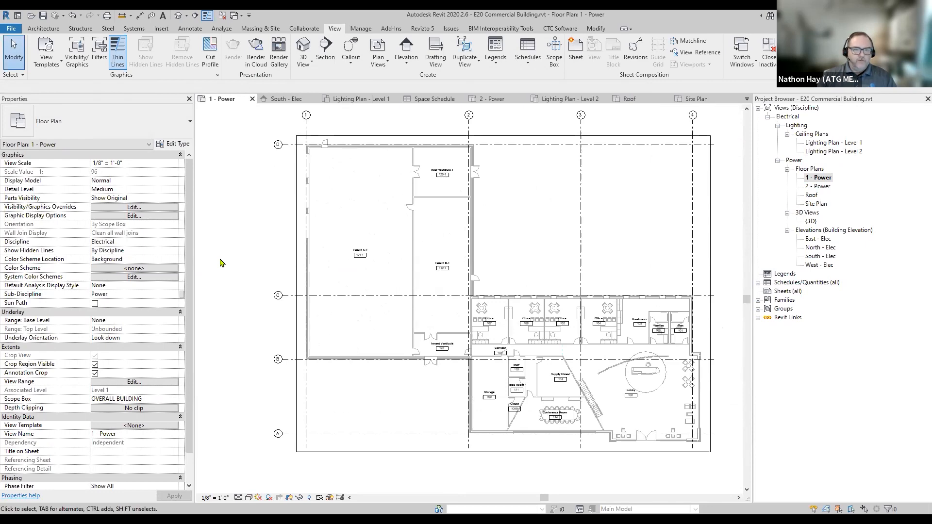
middle_drag(244, 233, 223, 262)
scroll(223, 263, up, 1)
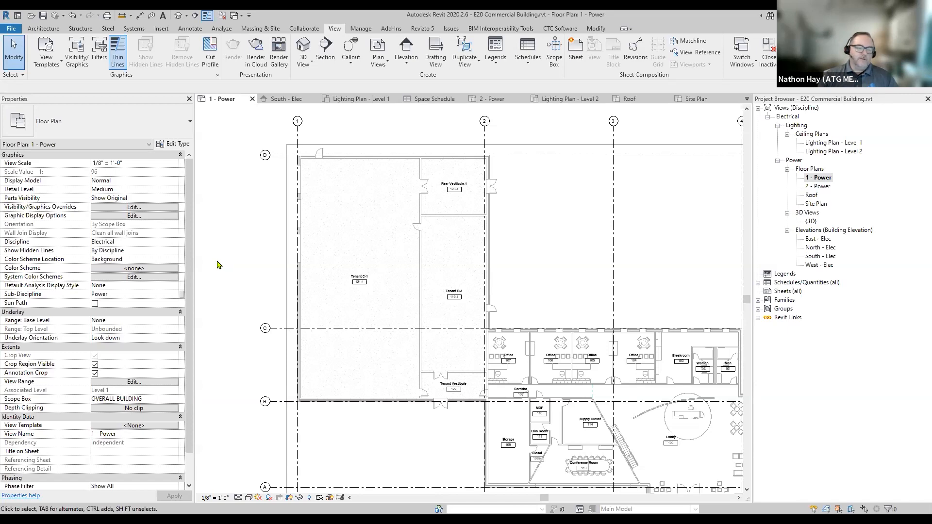
scroll(241, 242, down, 2)
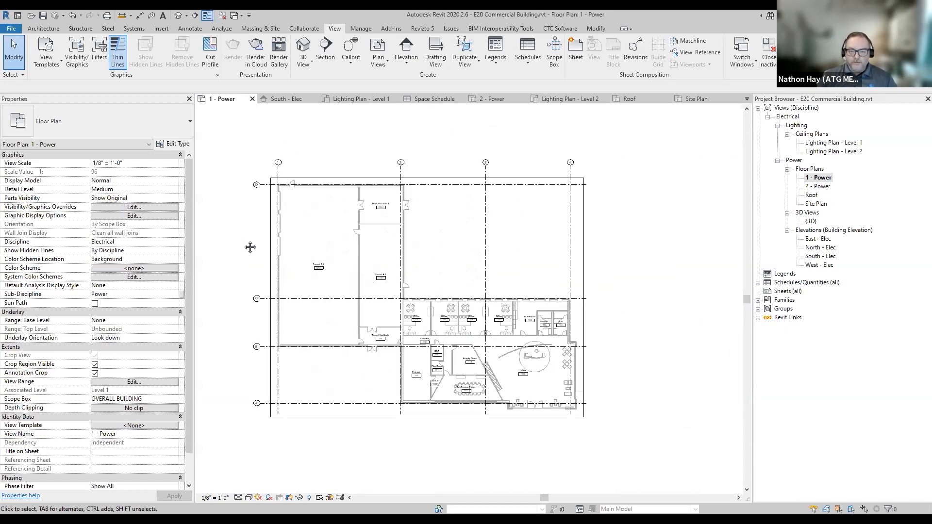
middle_drag(242, 241, 299, 238)
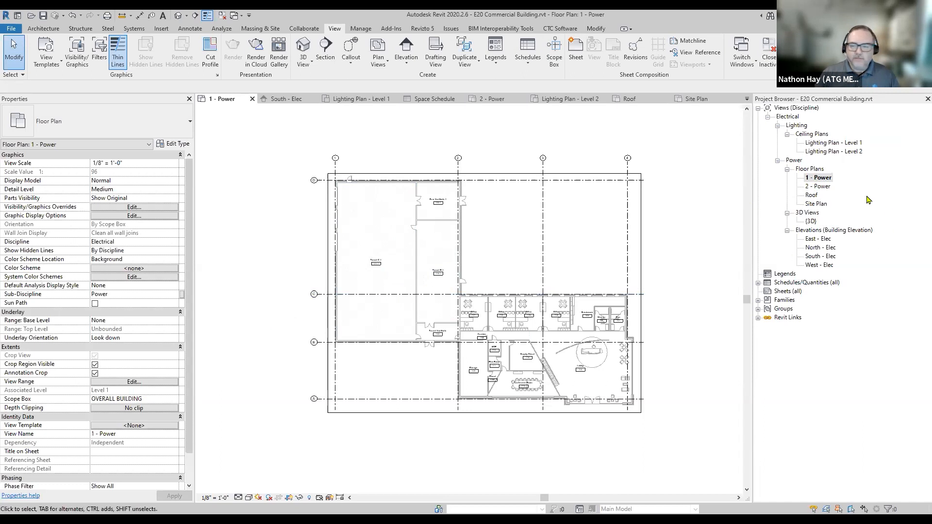
Rename the 1 - Power floor plan as Power Plan - Level 1
click(811, 177)
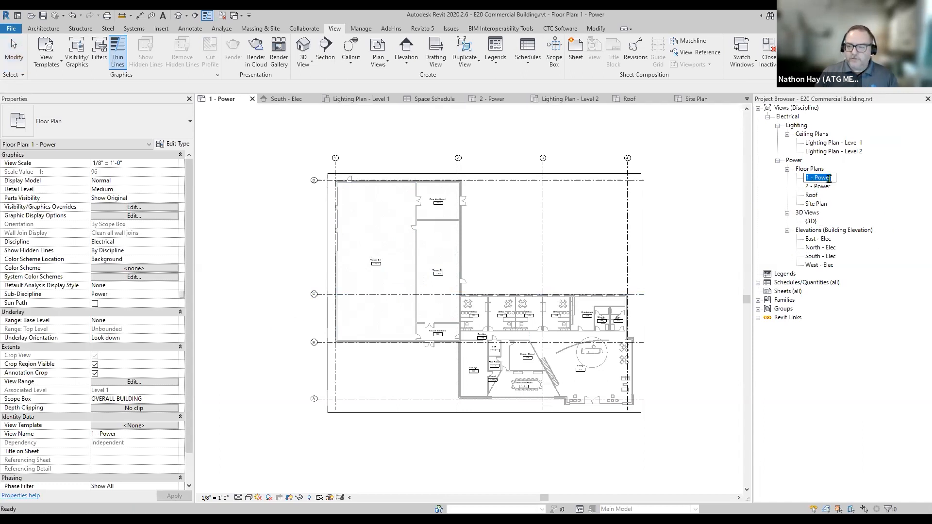
key(Escape)
click(825, 178)
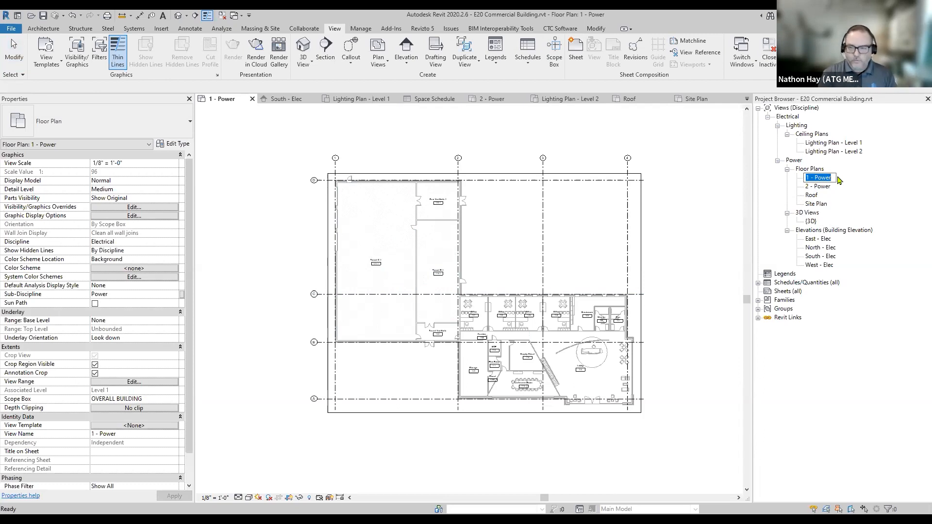
text(Power Plan)
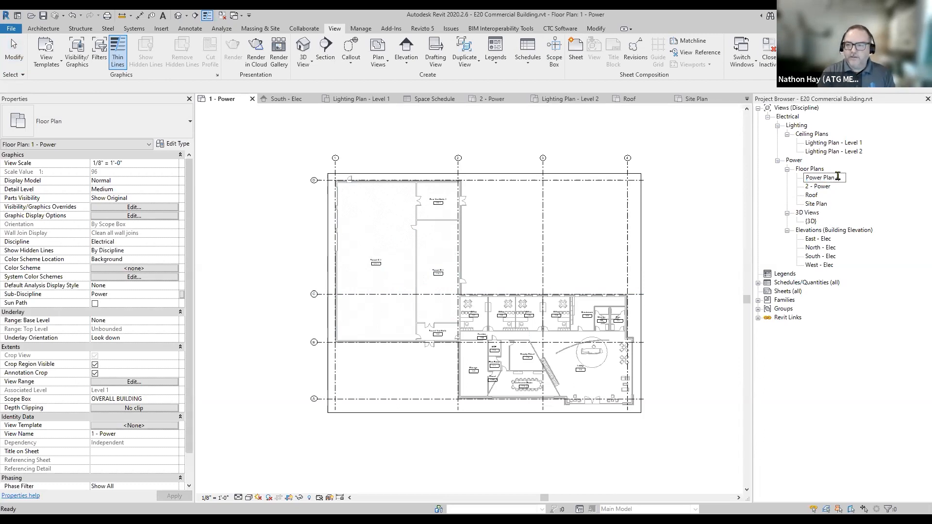
text( - Level 1)
key(Return)
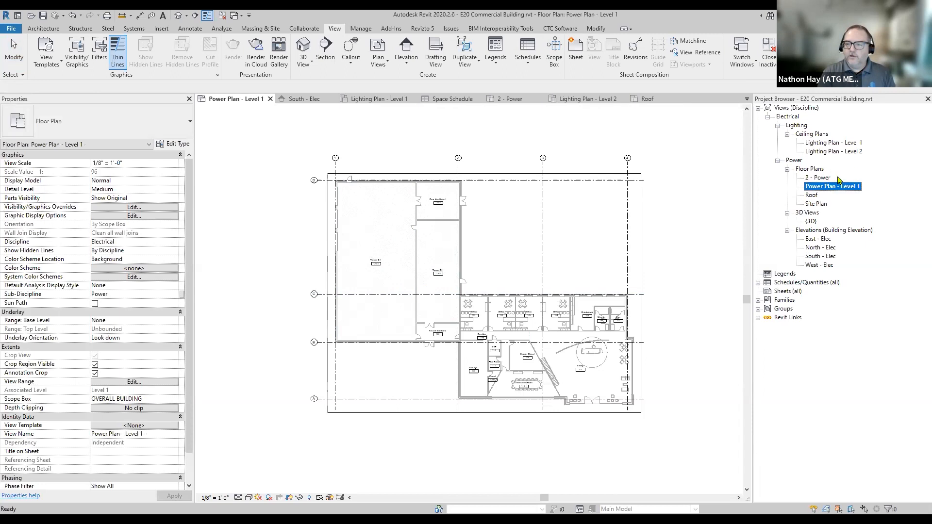
Rename the 2 - Power floor plan as Power Plan - Level 2
click(818, 178)
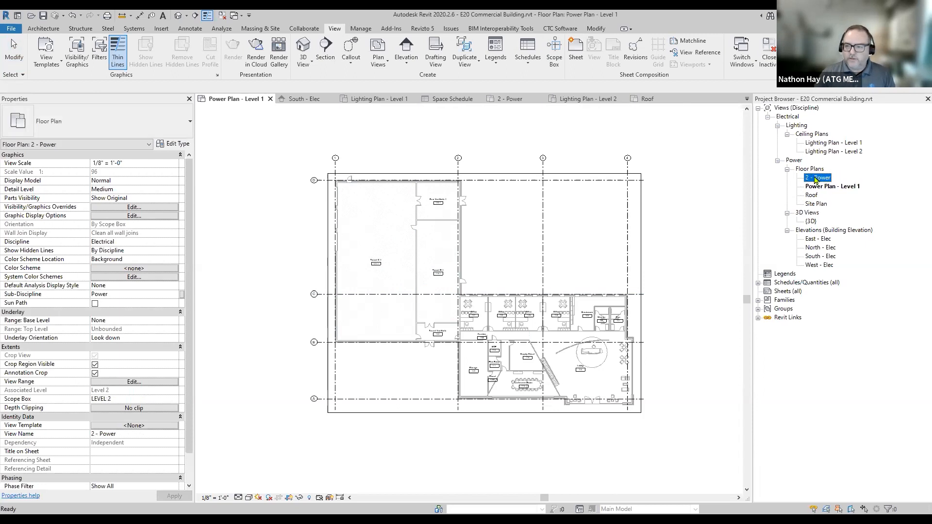
right_click(818, 178)
click(849, 317)
text(Po)
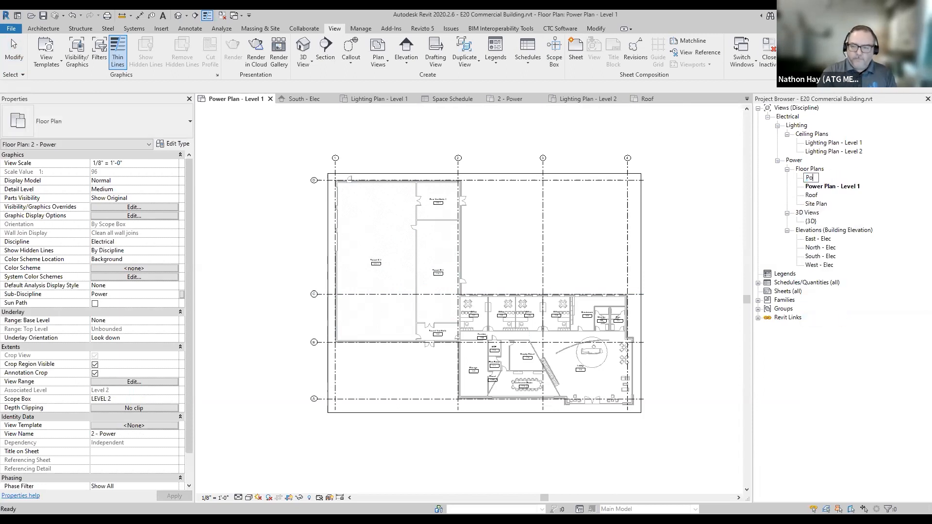
text(wer Plan - Level 2)
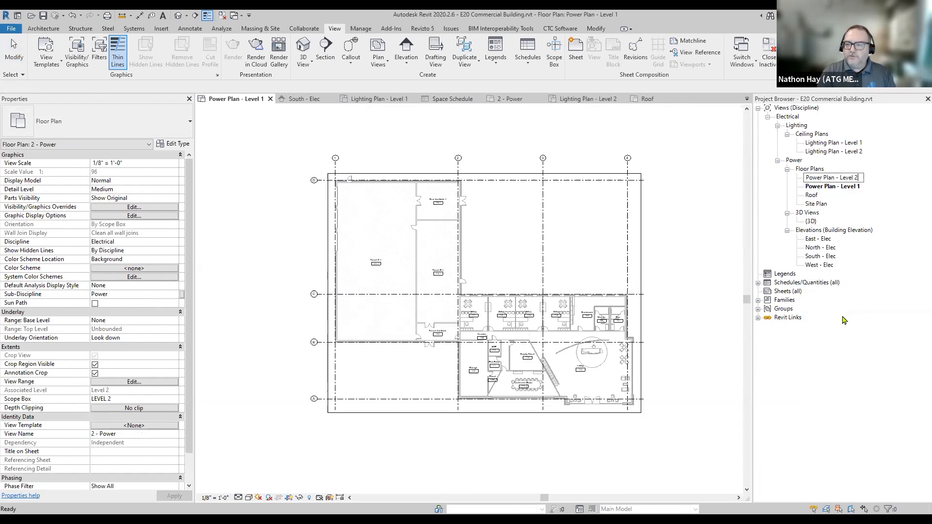
key(Return)
Choose the Electrical Plan view template for Power Plan - Level 1 and exclude View Scale and V/G Overrides Filters from the template
click(843, 178)
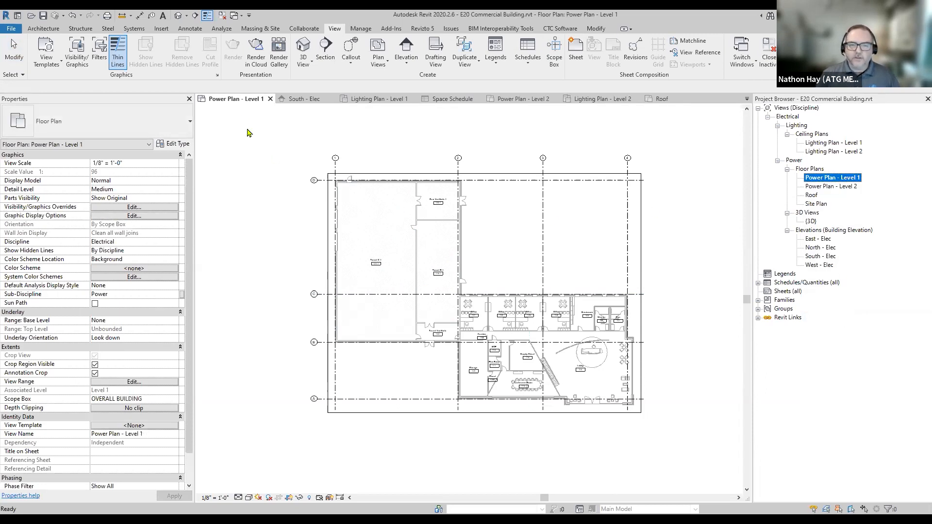
click(132, 435)
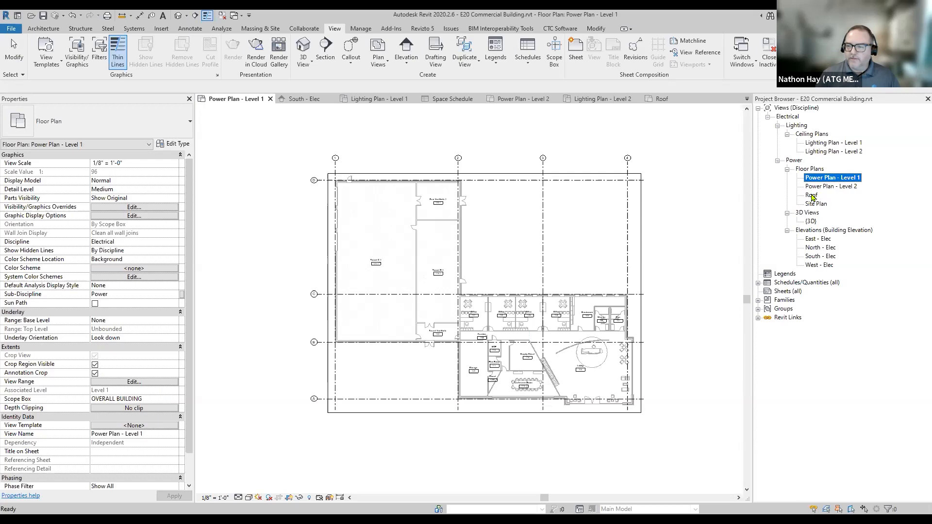
click(135, 425)
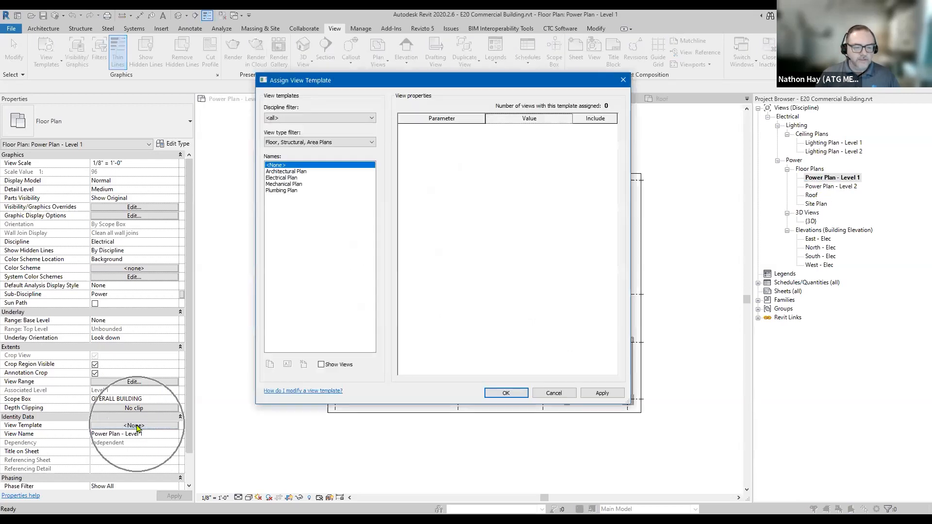
click(293, 179)
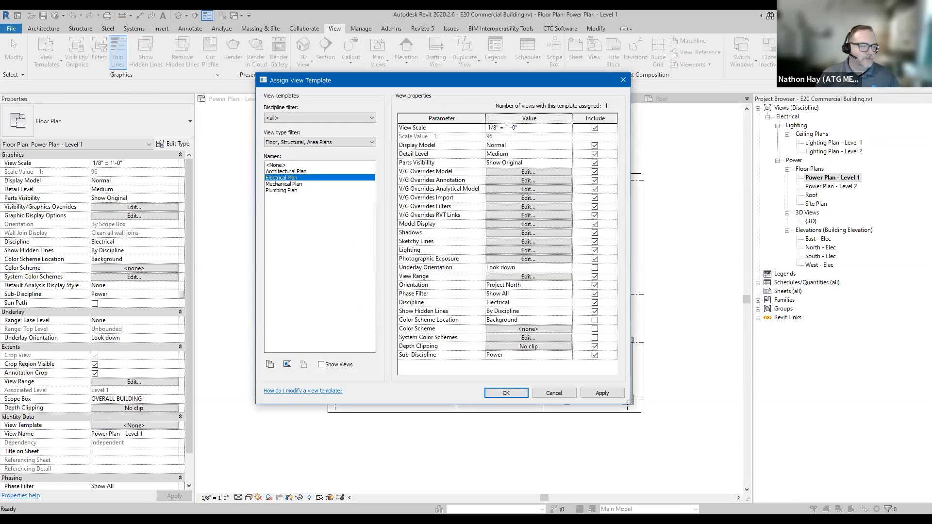
click(595, 129)
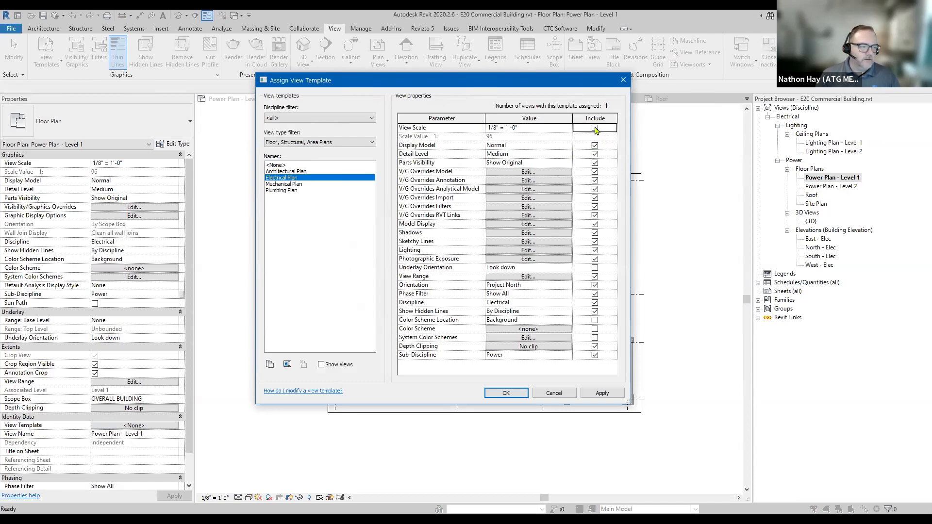
click(596, 207)
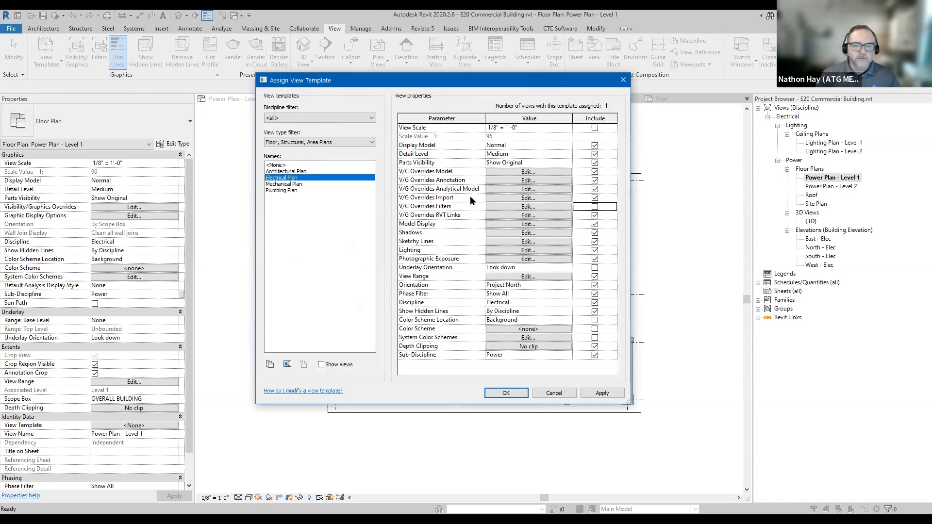
Hide the Areas and Ceilings model categories in the Electrical Plan template's visibility/graphic overrides
click(513, 173)
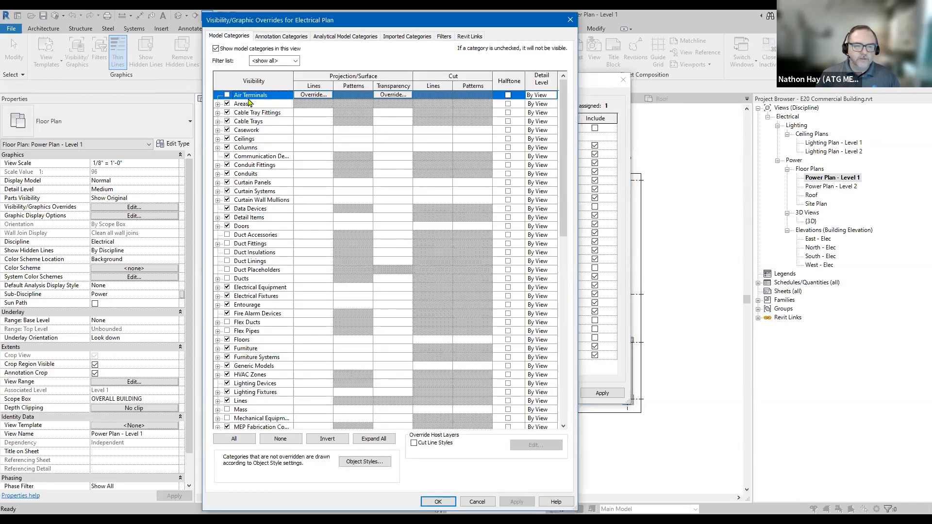
click(227, 104)
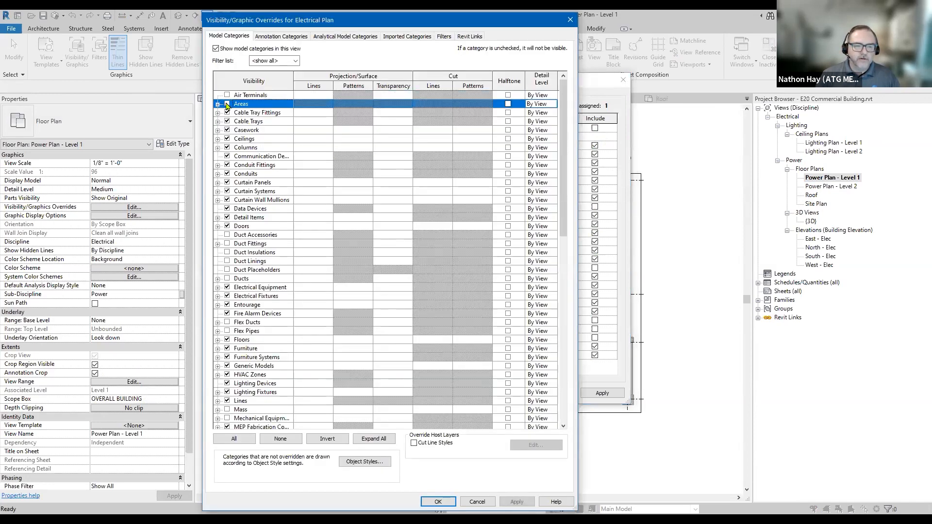
click(247, 113)
click(248, 122)
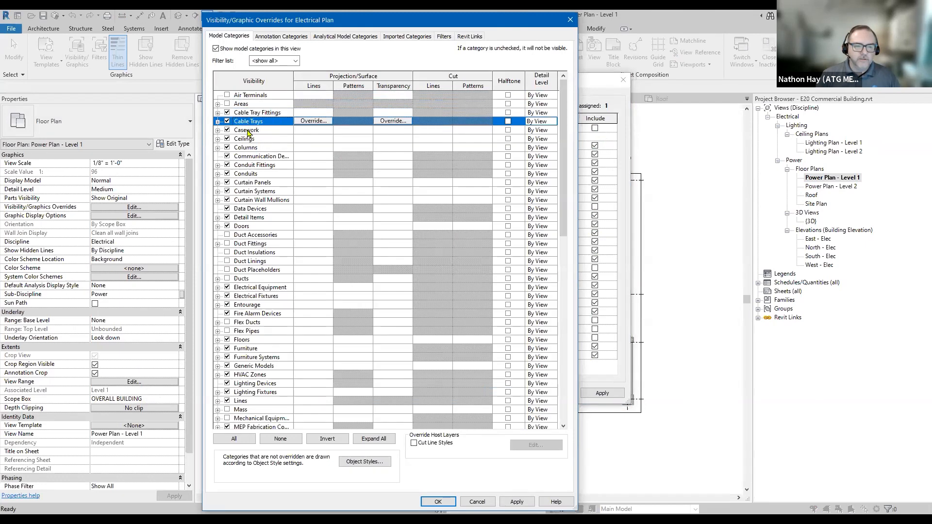
click(248, 131)
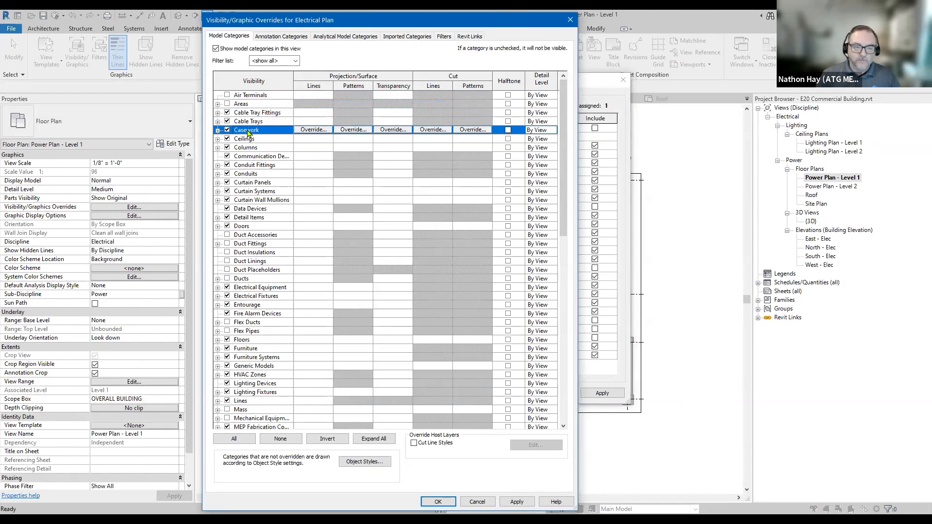
click(226, 139)
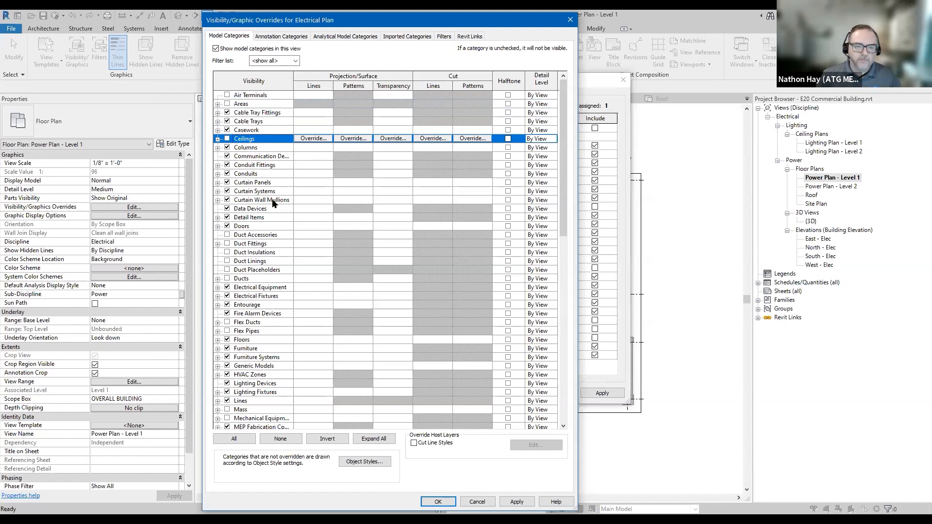
Examine the Data Devices and Doors model categories, including the doors' Panel and Plan Swing subcategories
click(277, 212)
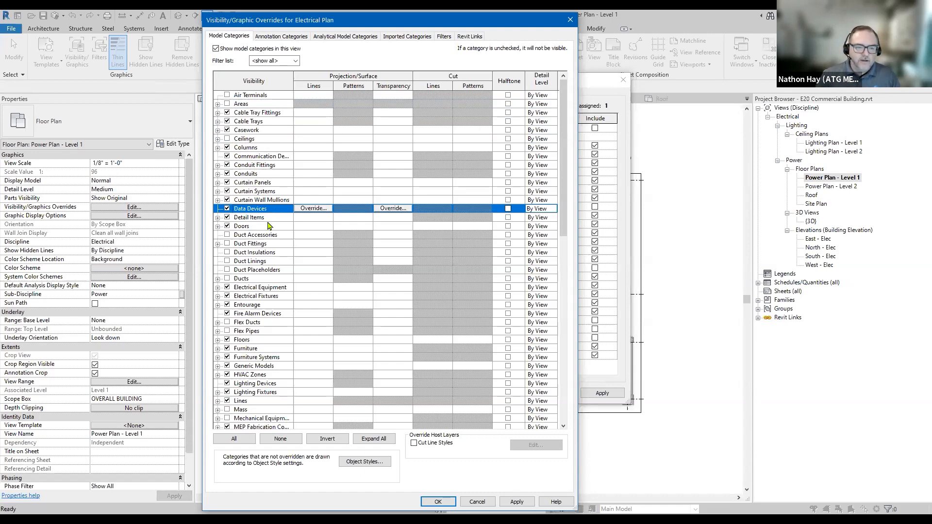
click(240, 227)
click(218, 226)
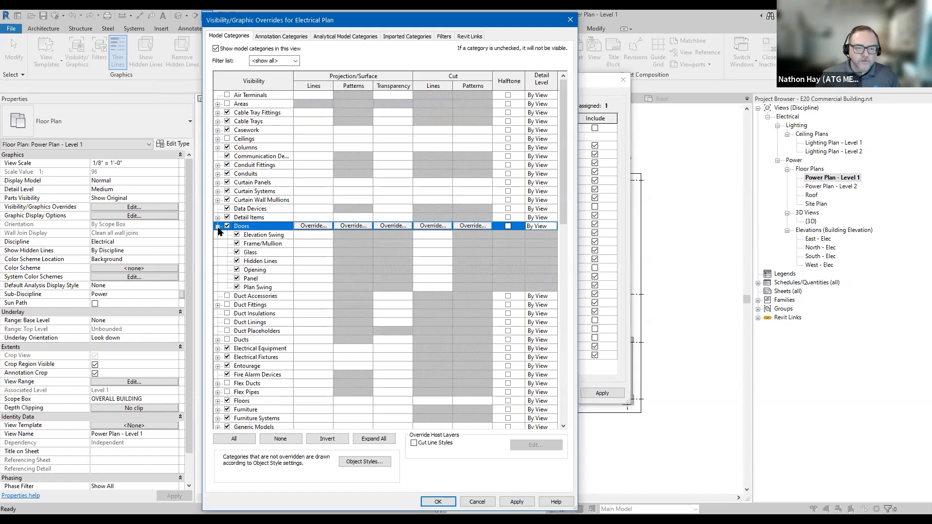
click(266, 279)
click(277, 288)
click(277, 280)
click(279, 287)
click(278, 280)
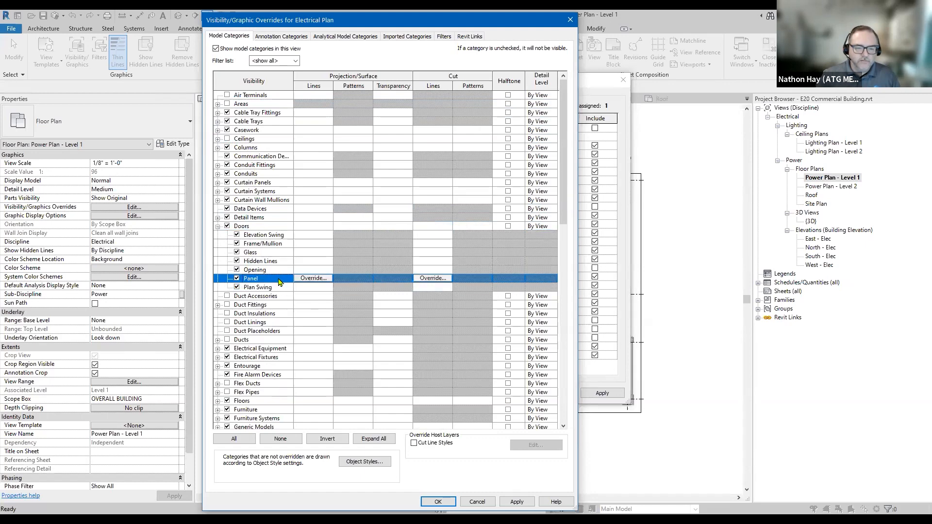
scroll(278, 279, down, 1)
click(277, 272)
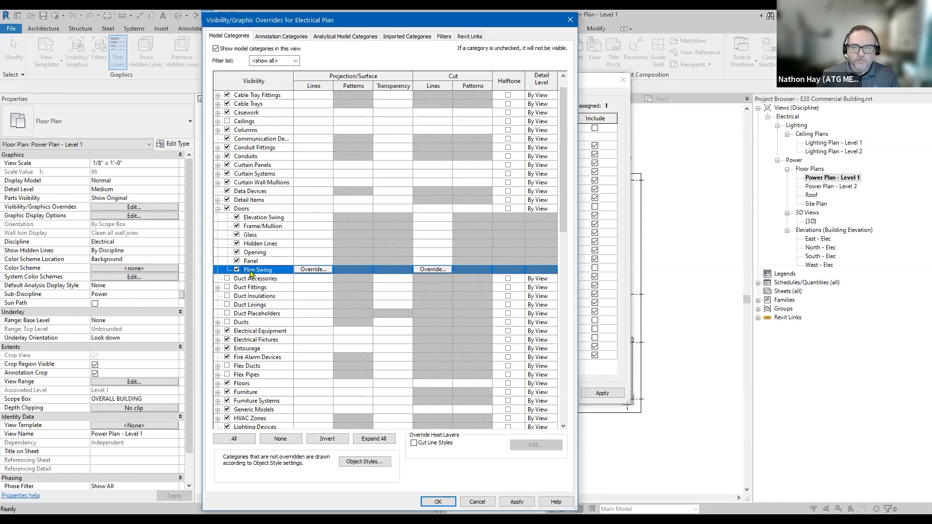
Hide the Entourage and Floors model categories in the Electrical Plan template
scroll(252, 274, down, 1)
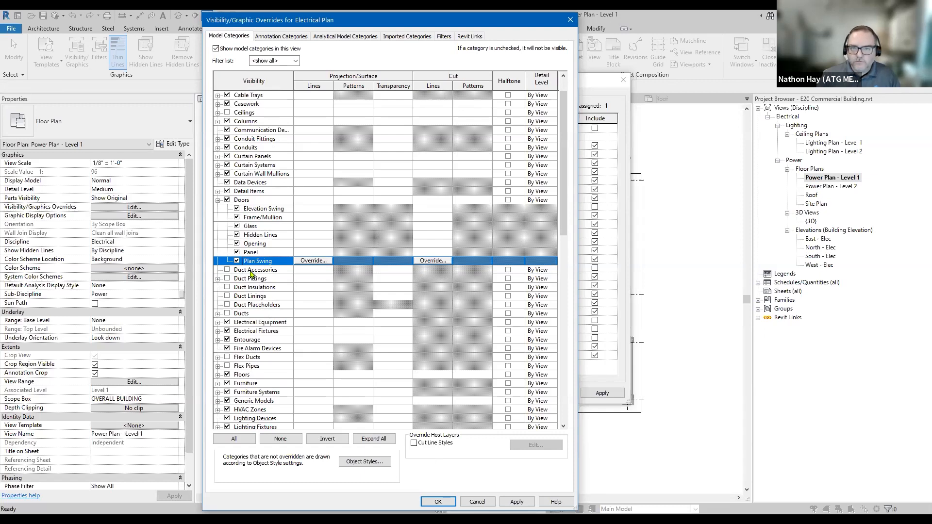
scroll(252, 275, down, 4)
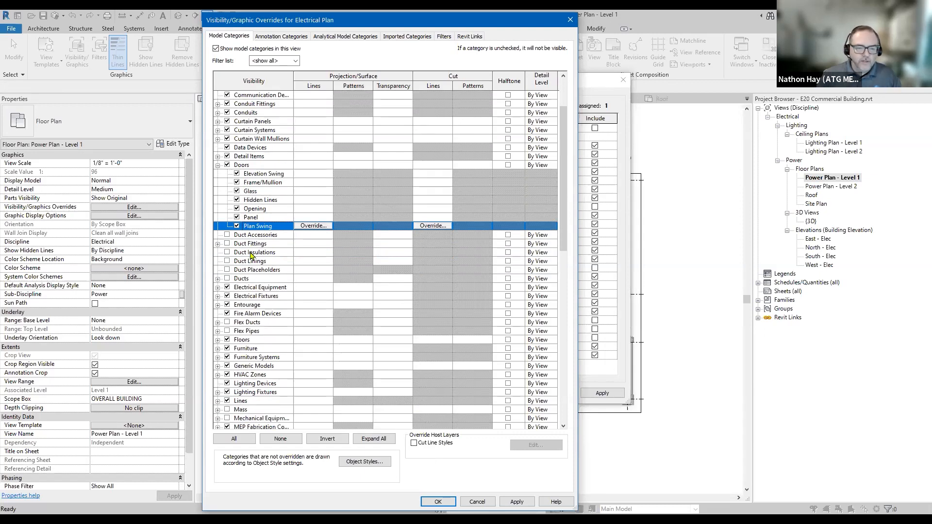
scroll(252, 275, down, 3)
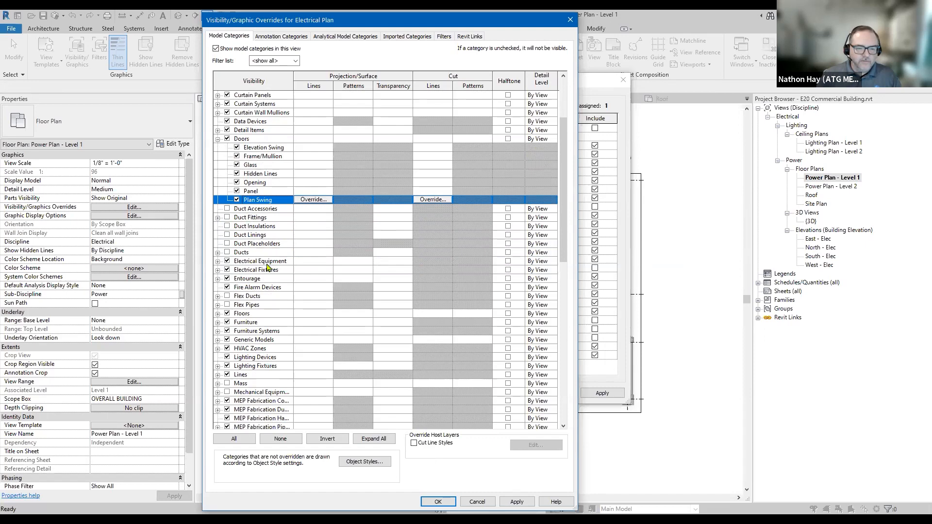
click(226, 278)
scroll(257, 279, down, 4)
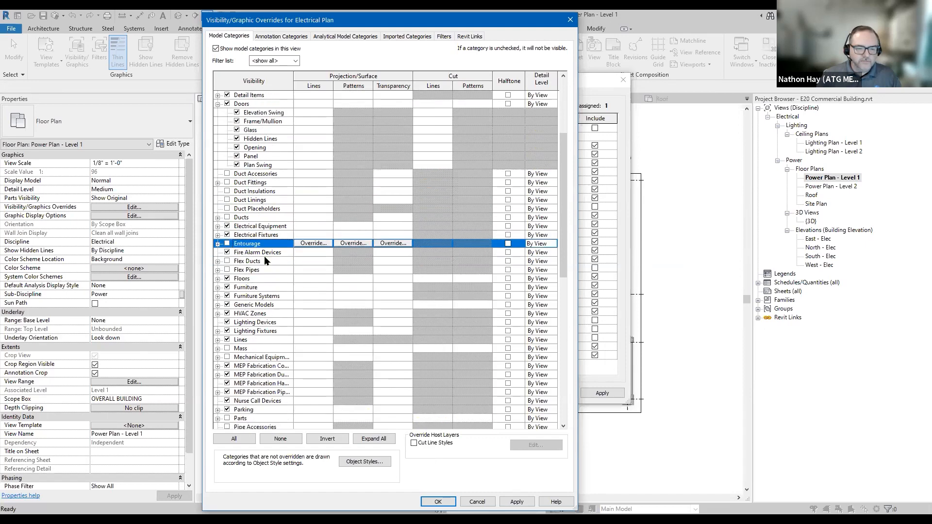
scroll(267, 254, down, 3)
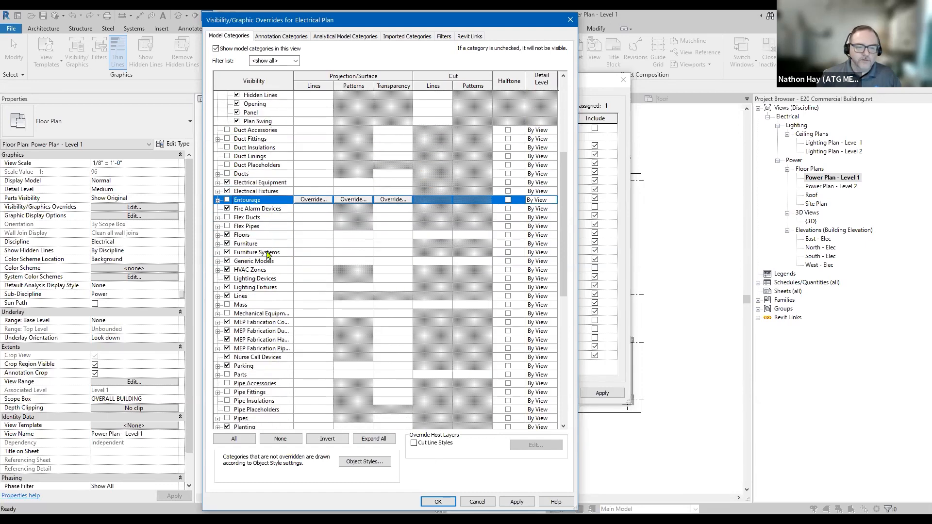
click(226, 199)
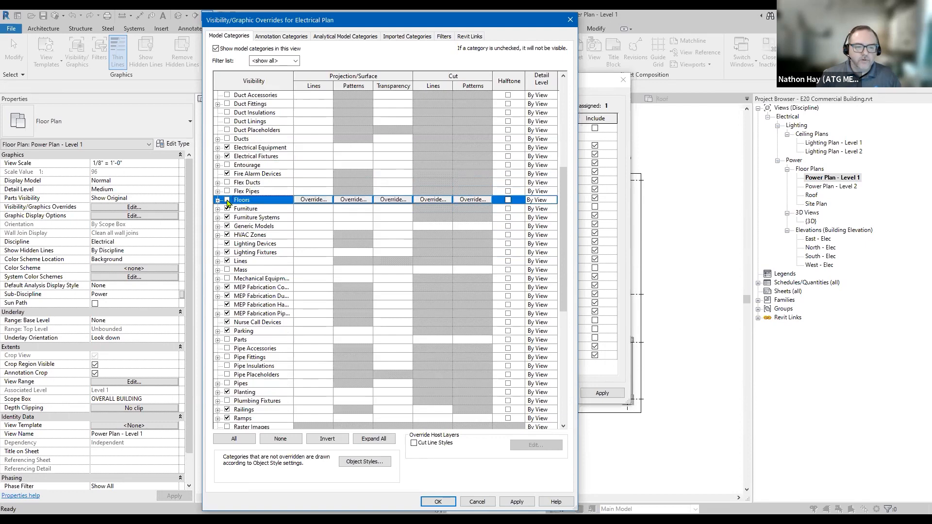
Hide HVAC Zones, Lighting Devices and Lighting Fixtures in the Electrical Plan template, keeping Furniture, Furniture Systems and Generic Models shown
click(244, 212)
click(247, 218)
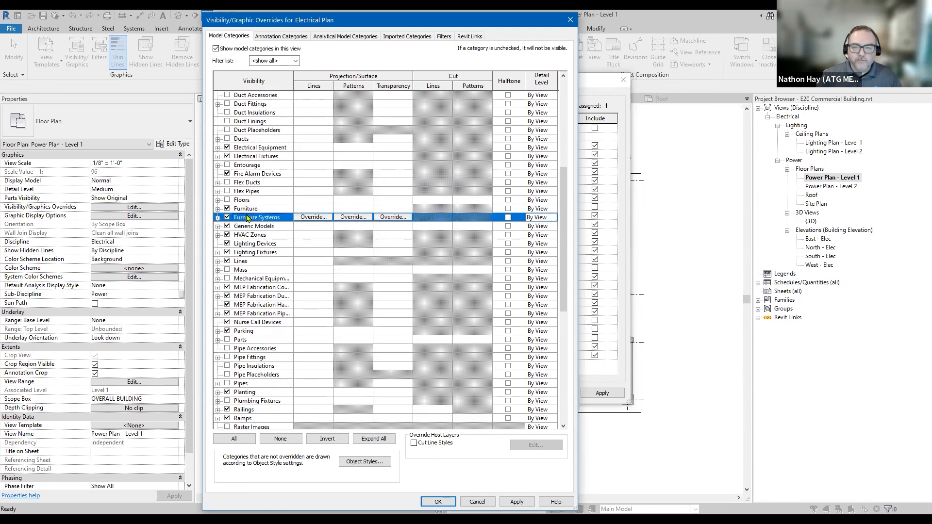
scroll(247, 218, down, 2)
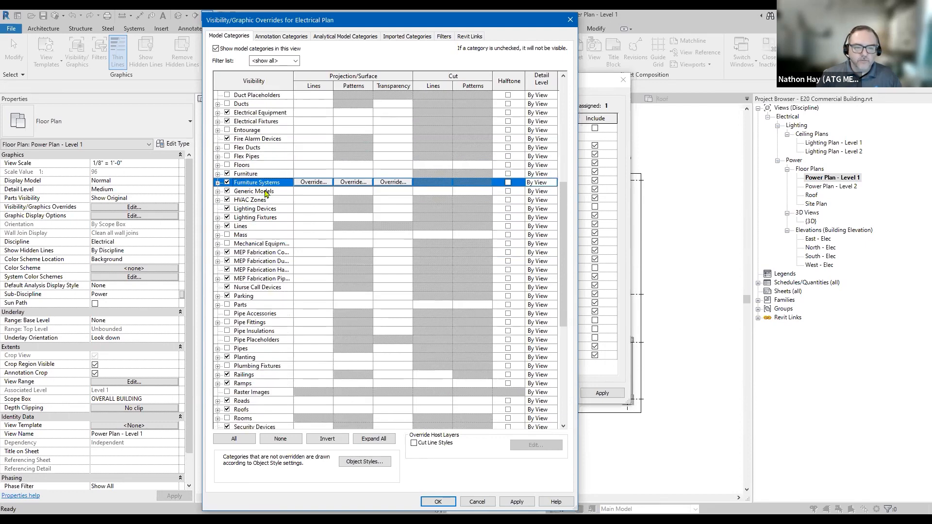
click(266, 192)
scroll(255, 197, down, 1)
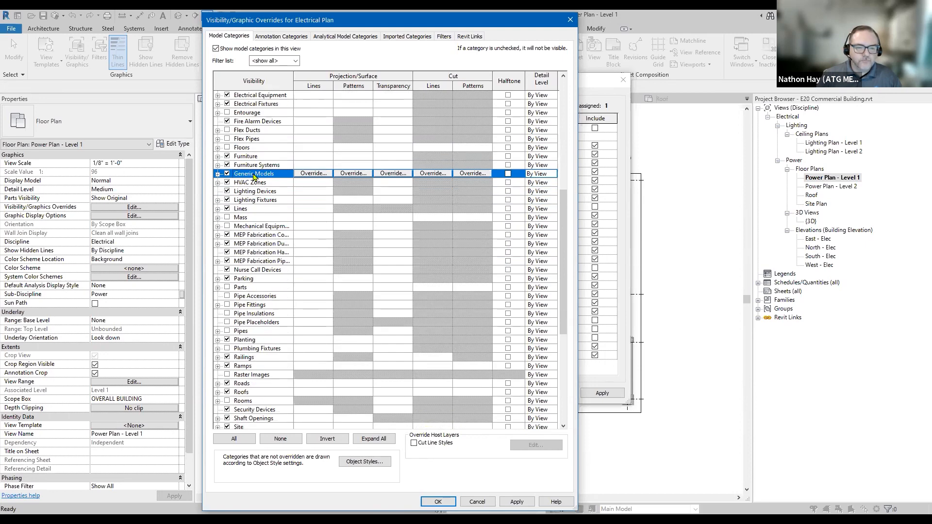
click(226, 183)
click(238, 192)
ctrl+click(244, 200)
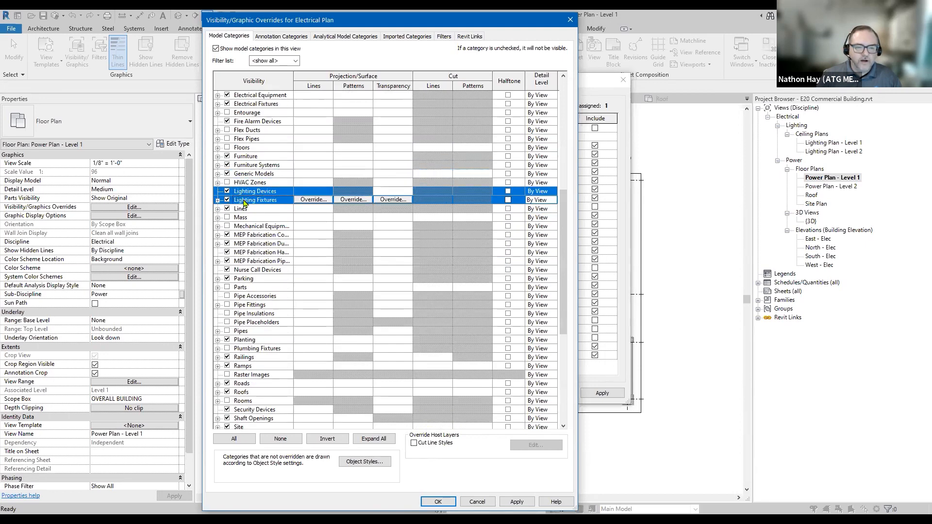
scroll(272, 210, down, 2)
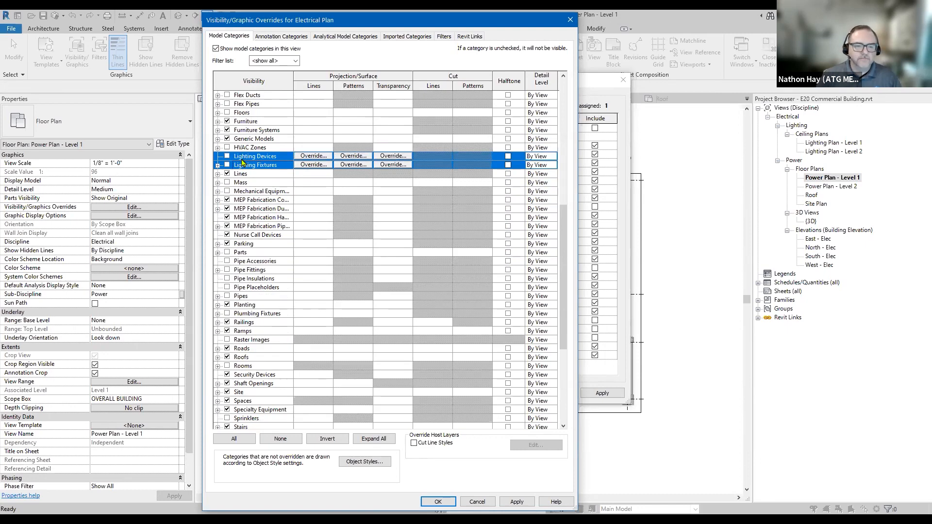
Hide the Parking and Planting model categories in the Electrical Plan template
scroll(243, 165, down, 2)
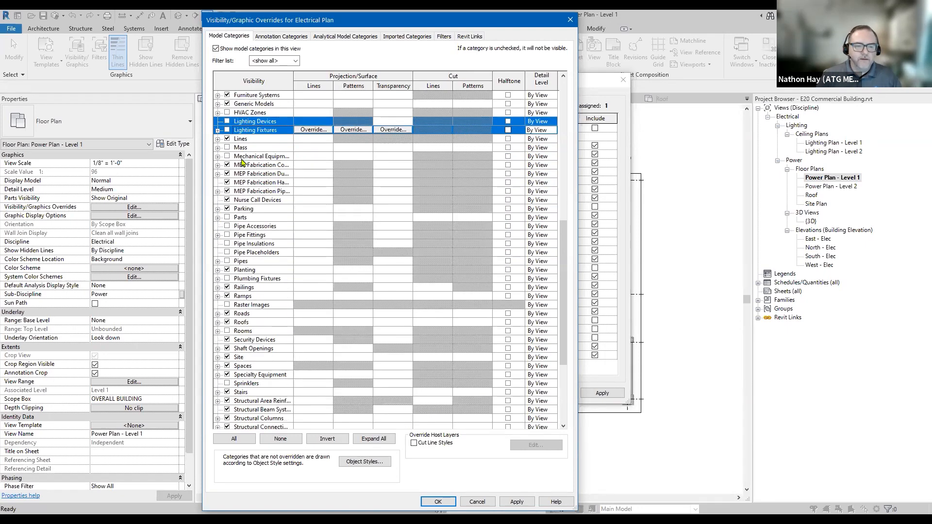
click(246, 209)
scroll(230, 210, down, 1)
click(218, 183)
click(218, 183)
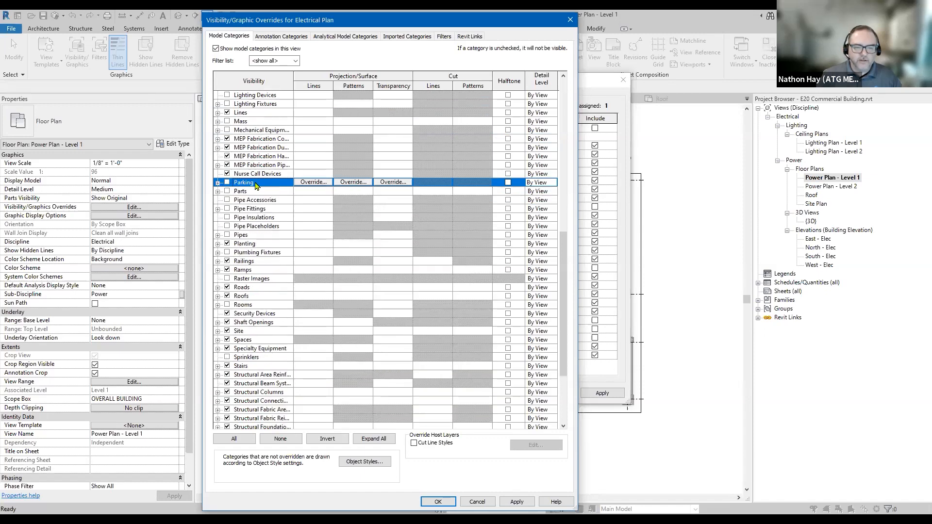
scroll(256, 186, down, 3)
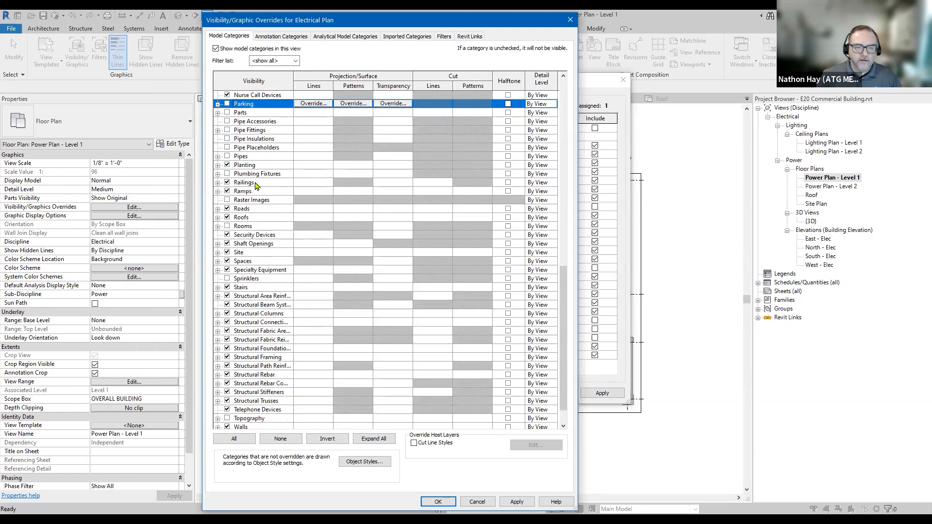
click(248, 165)
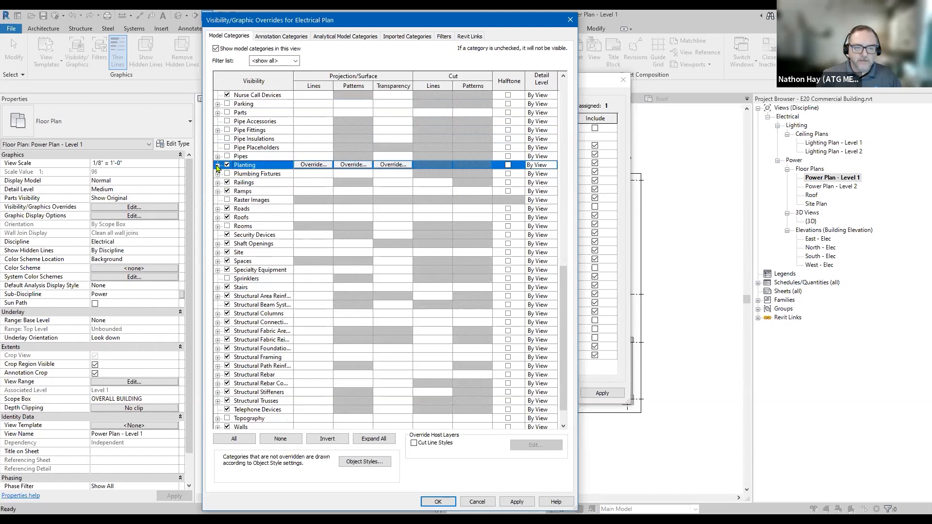
click(218, 166)
click(218, 166)
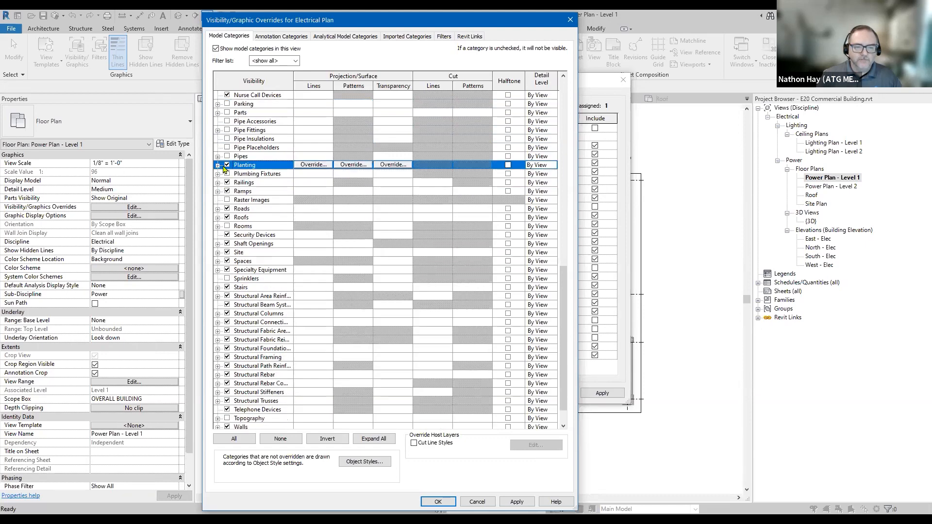
Hide the Roads, Roofs and Site model categories in the Electrical Plan template, leaving Railings and Ramps shown
click(261, 182)
click(262, 191)
scroll(262, 191, down, 1)
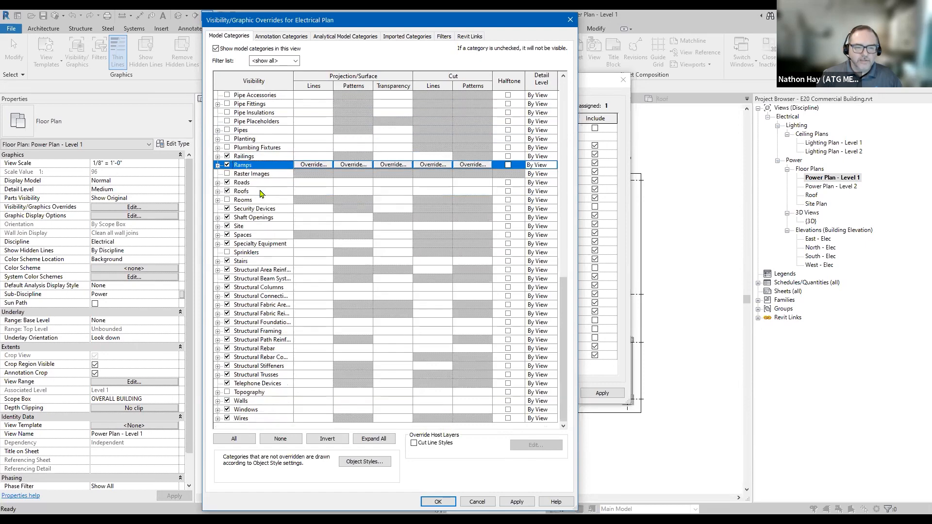
click(228, 183)
click(228, 191)
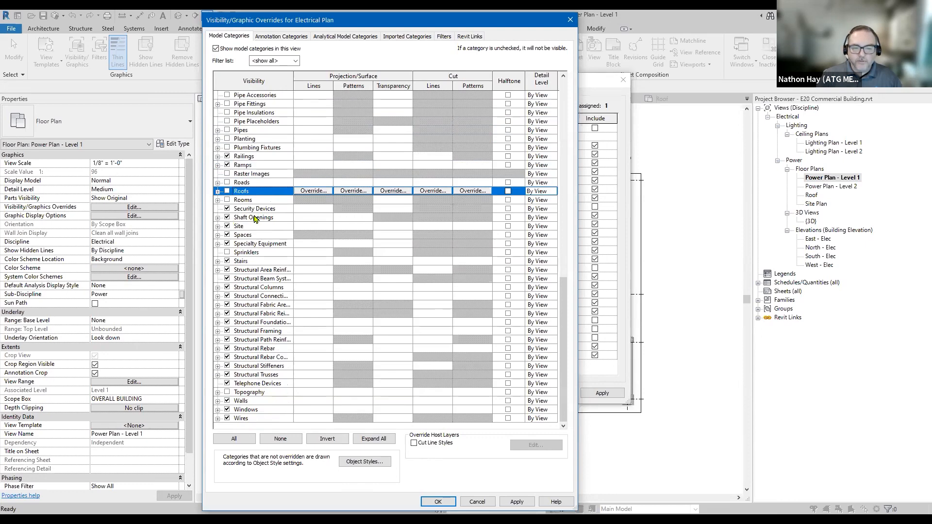
click(227, 226)
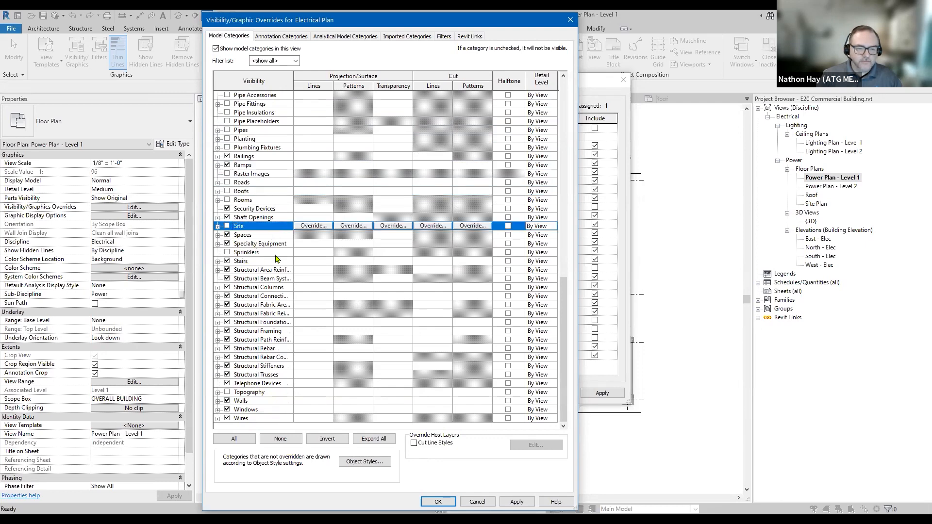
Hide all structural model categories from Structural Area Reinforcement through Structural Trusses in the Electrical Plan template
click(256, 270)
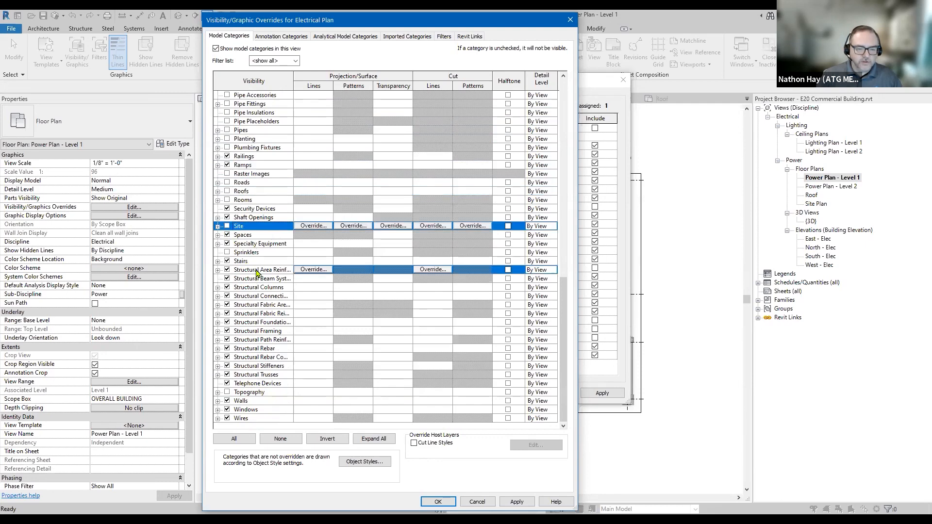
shift+click(263, 375)
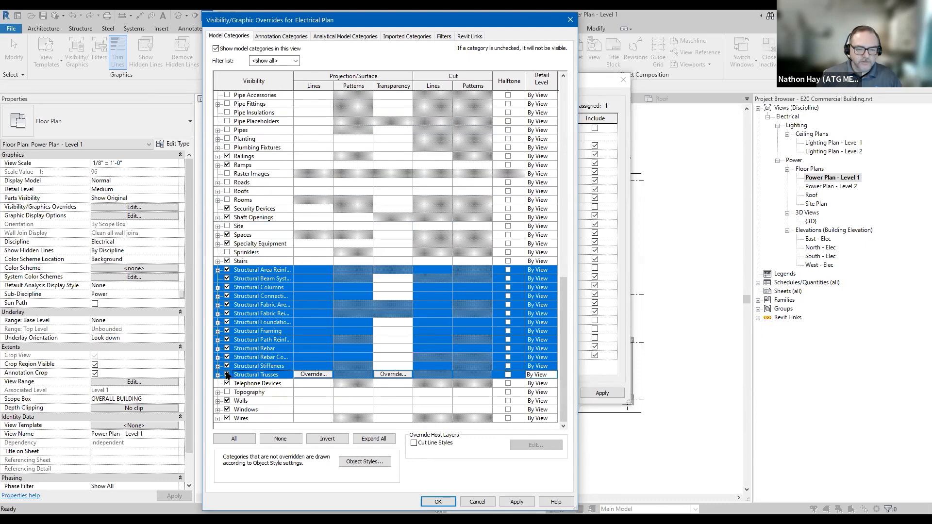
click(238, 418)
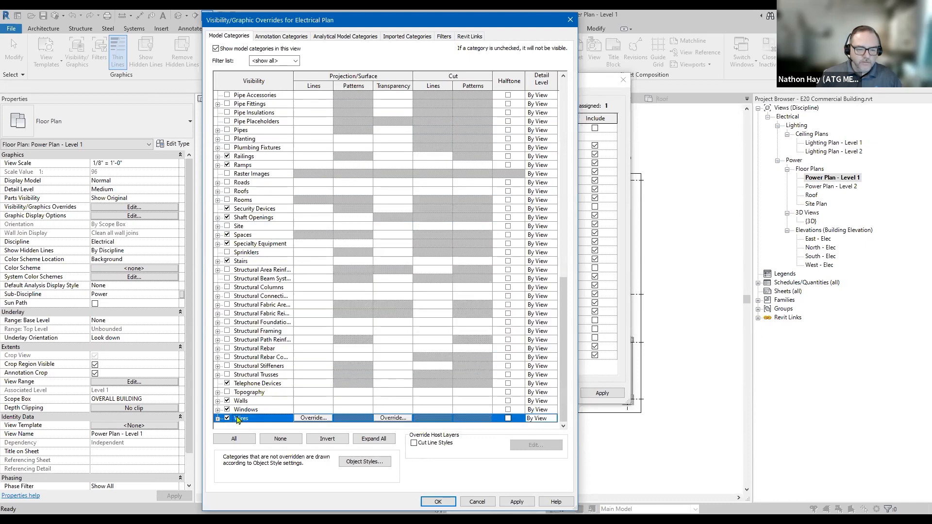
click(253, 410)
click(253, 402)
click(252, 385)
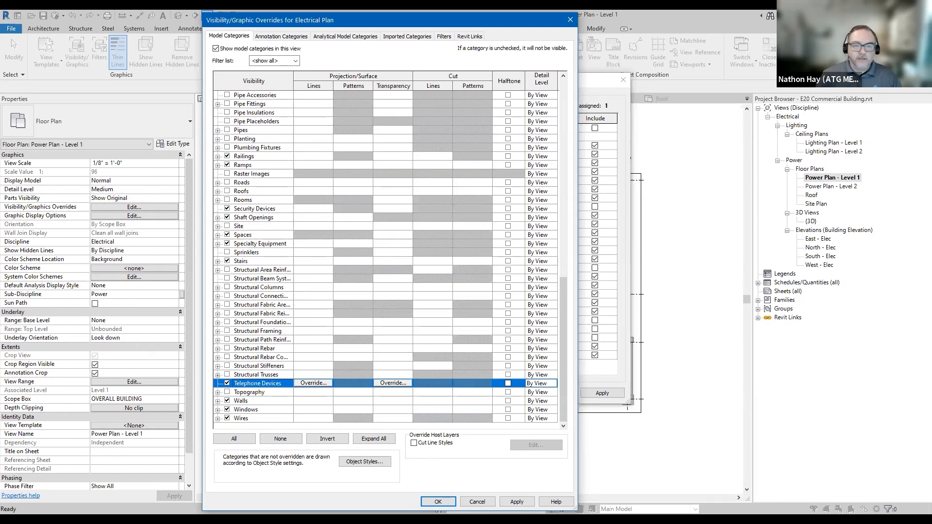
Show the Mechanical Equipment model category in the Electrical Plan template and set it to halftone
scroll(283, 252, up, 5)
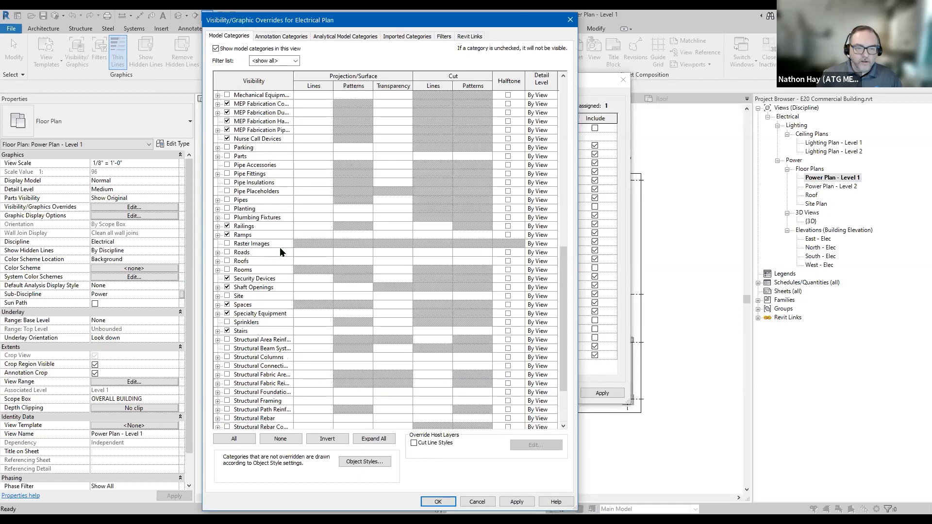
click(227, 165)
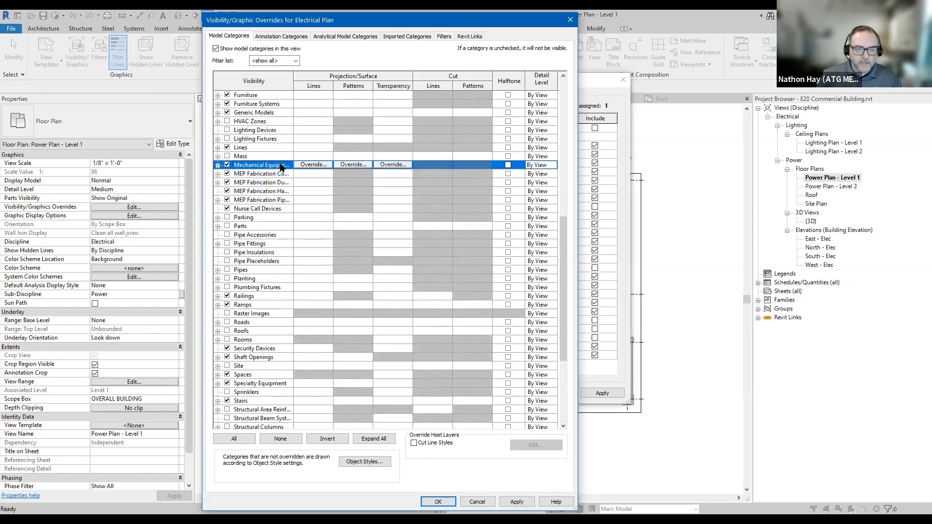
drag(293, 79, 324, 79)
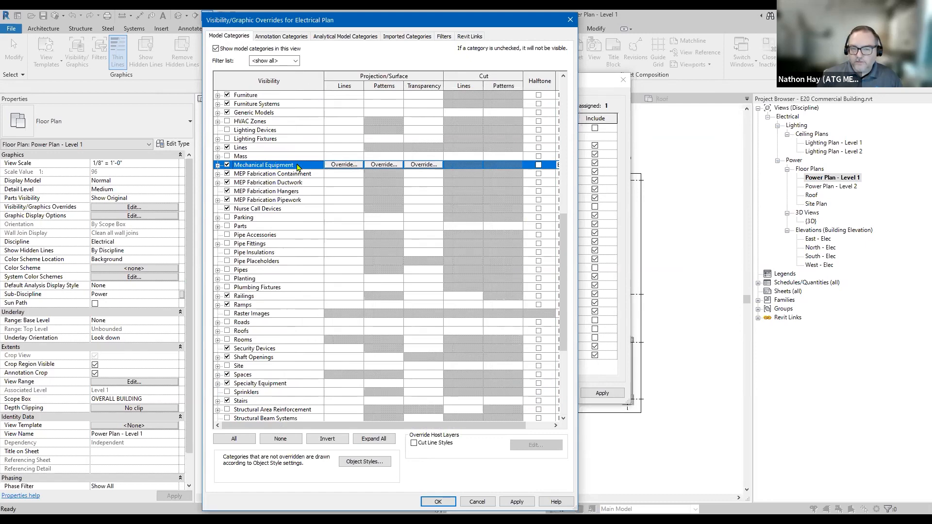
click(539, 165)
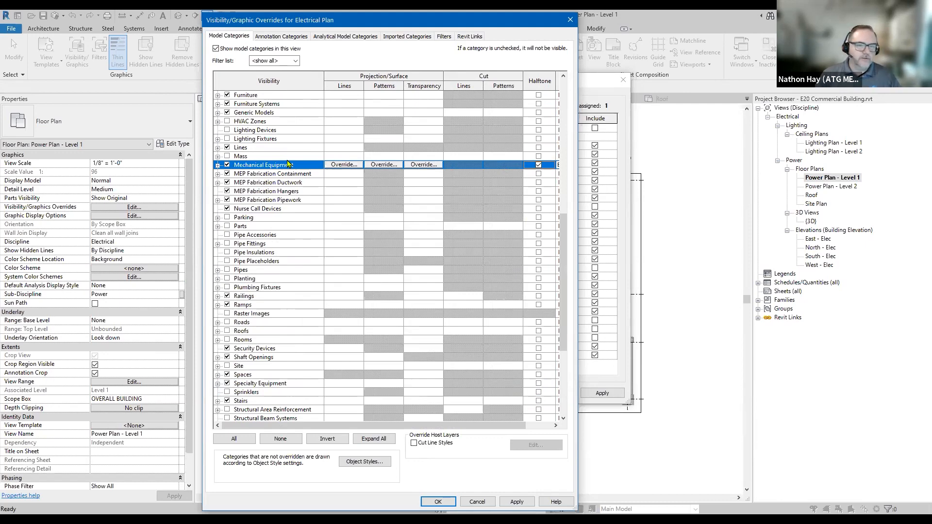
Set the Grids annotation category to halftone in the Electrical Plan template
click(288, 38)
click(286, 271)
key(g)
scroll(284, 275, down, 3)
click(277, 357)
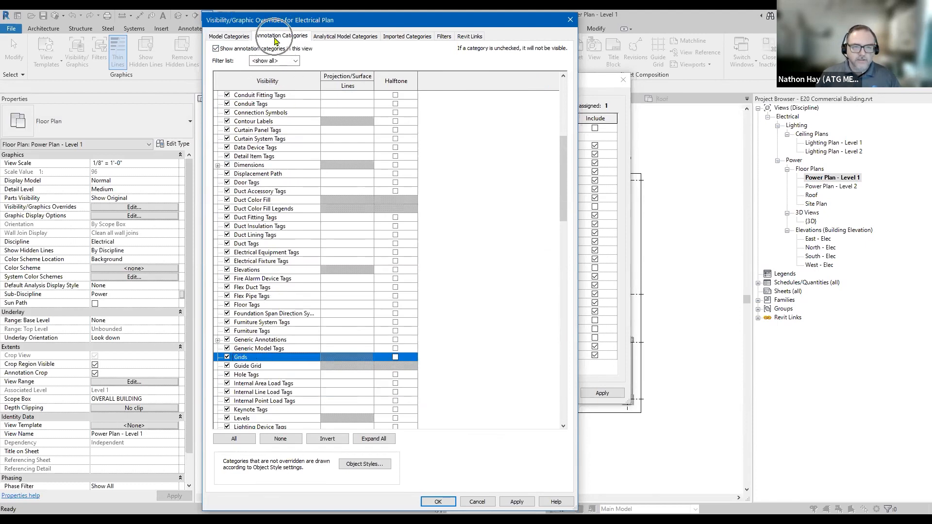
click(395, 357)
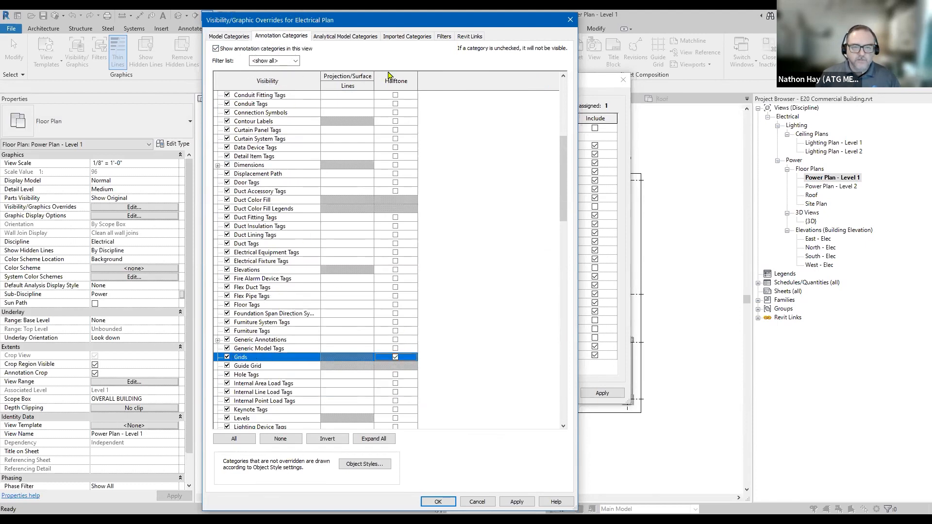
Set the A20 Commercial Building.rvt link to halftone and apply the Electrical Plan template to Power Plan - Level 1
click(468, 37)
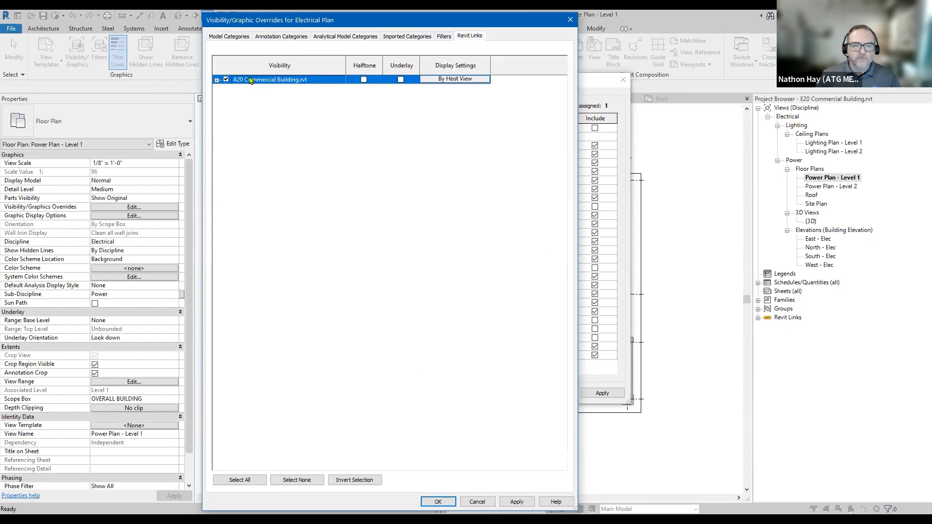
click(364, 79)
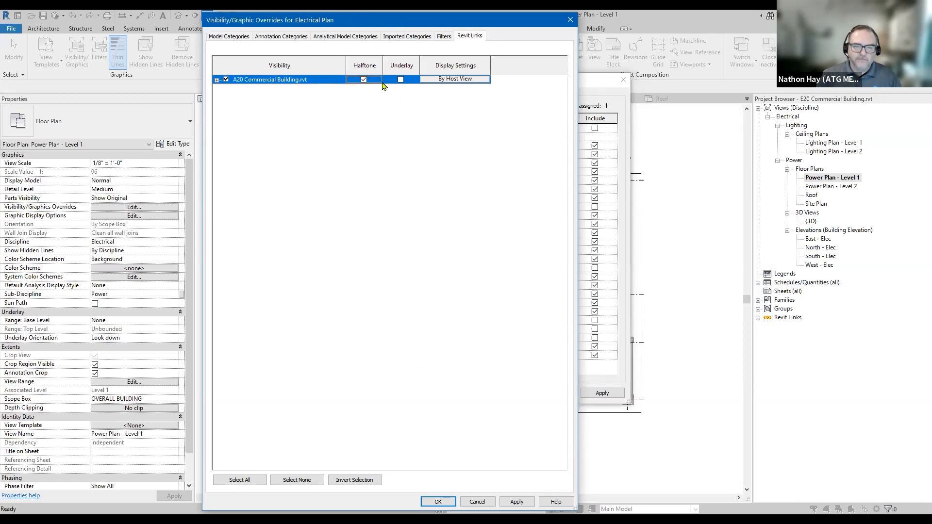
click(438, 502)
click(515, 394)
scroll(516, 387, up, 3)
scroll(516, 386, down, 3)
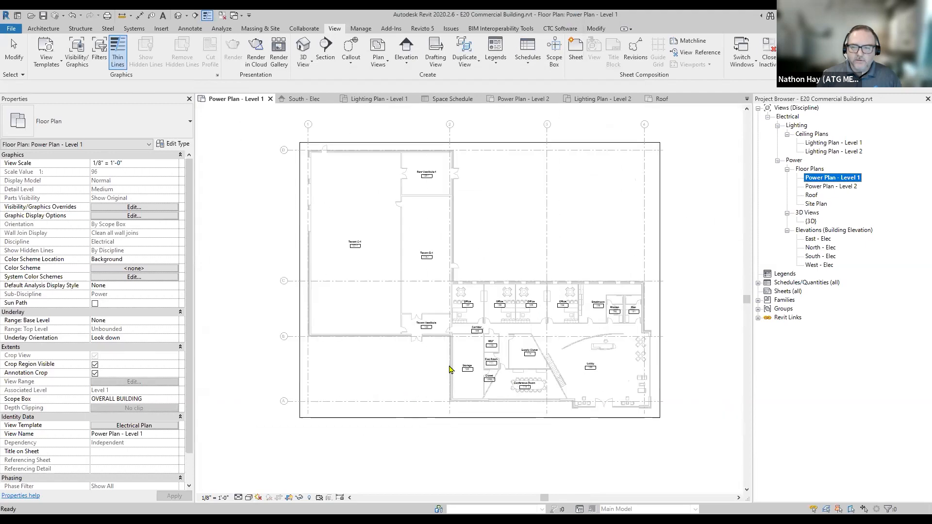
Assign the Electrical Plan view template to the Power Plan - Level 2 view
double_click(831, 187)
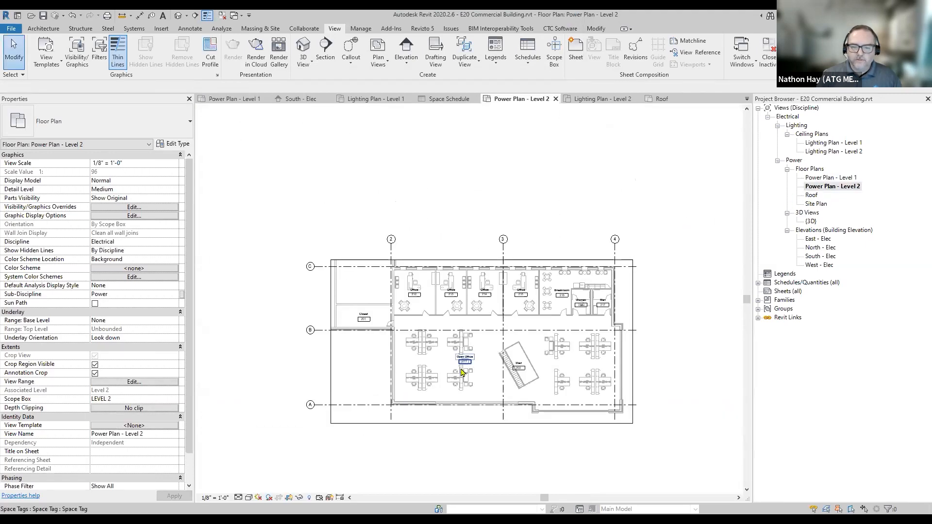
click(156, 426)
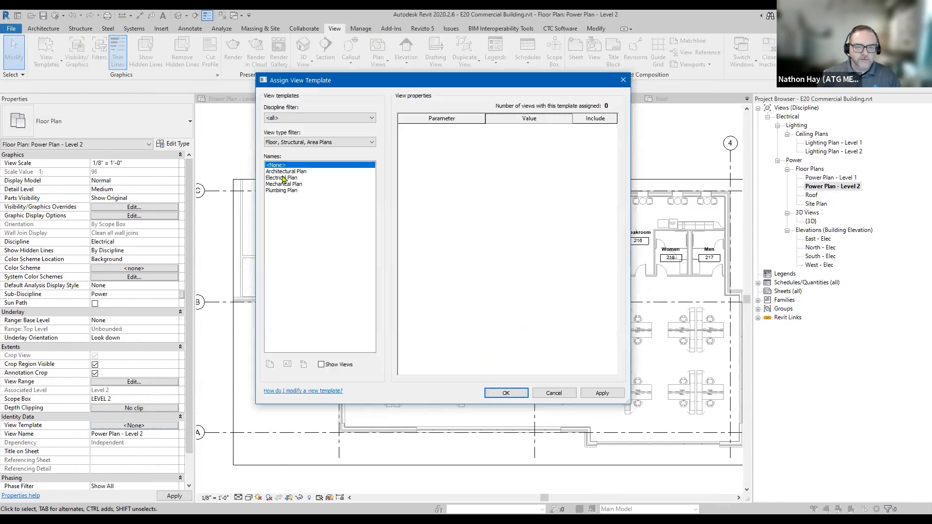
click(284, 178)
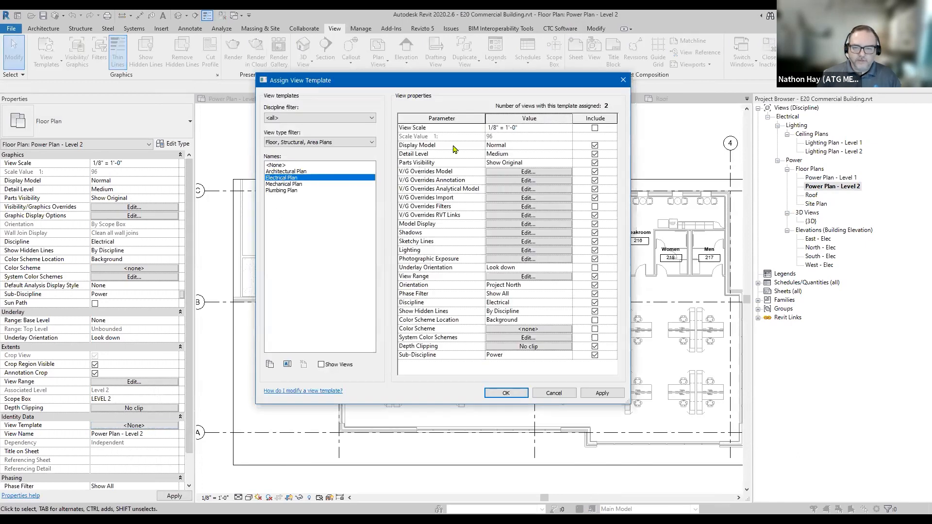
click(518, 394)
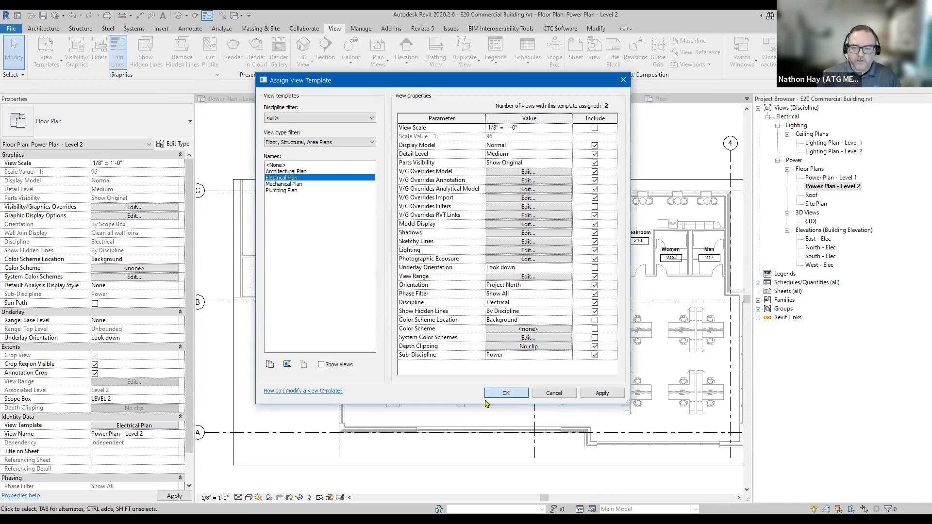
Open the Roof plan view and check its assigned view template and the dashed outline around the lower part of the building
double_click(811, 196)
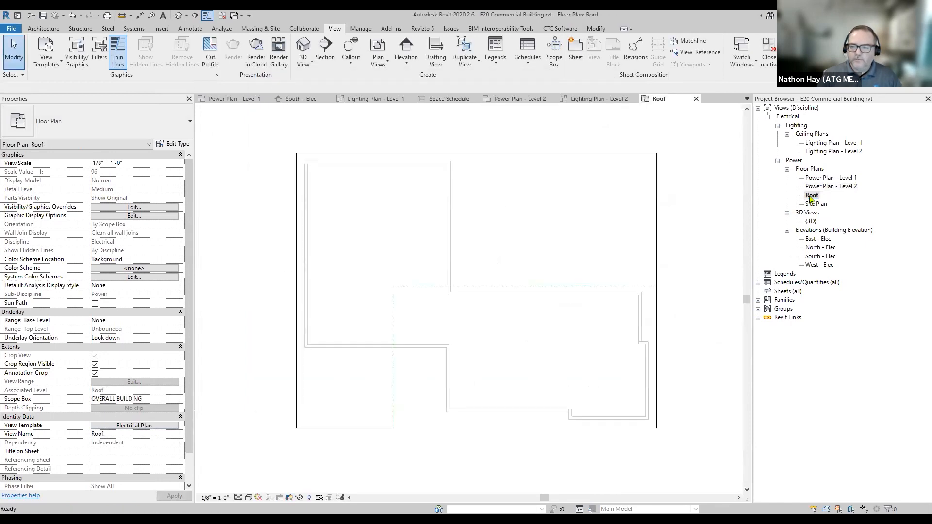
click(135, 426)
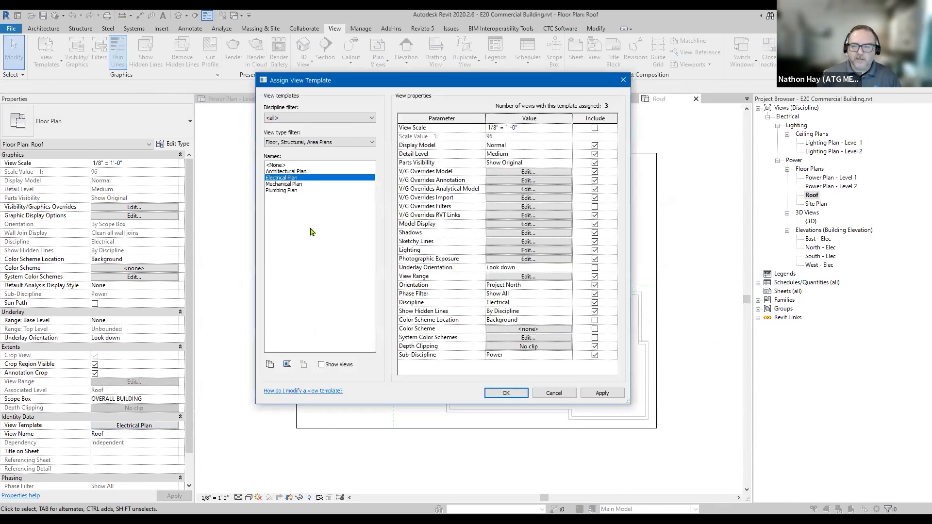
key(Return)
scroll(394, 359, up, 4)
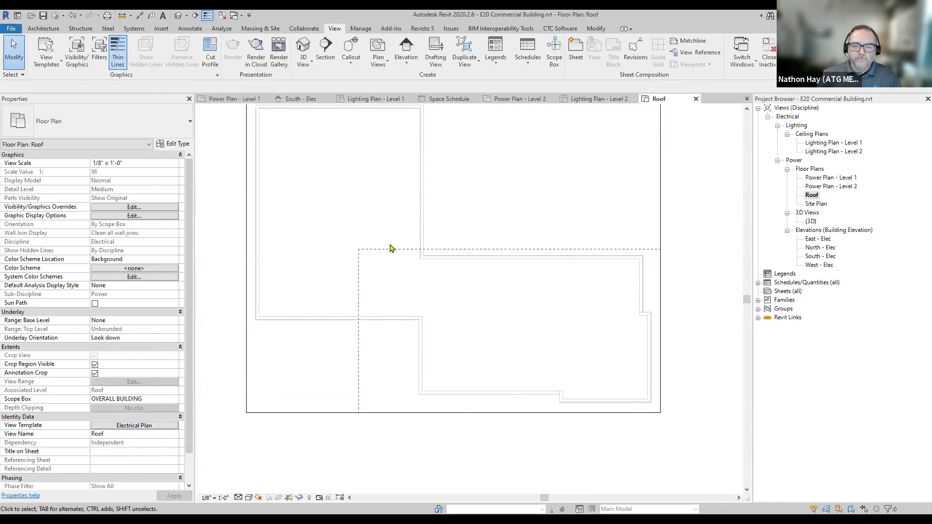
click(388, 252)
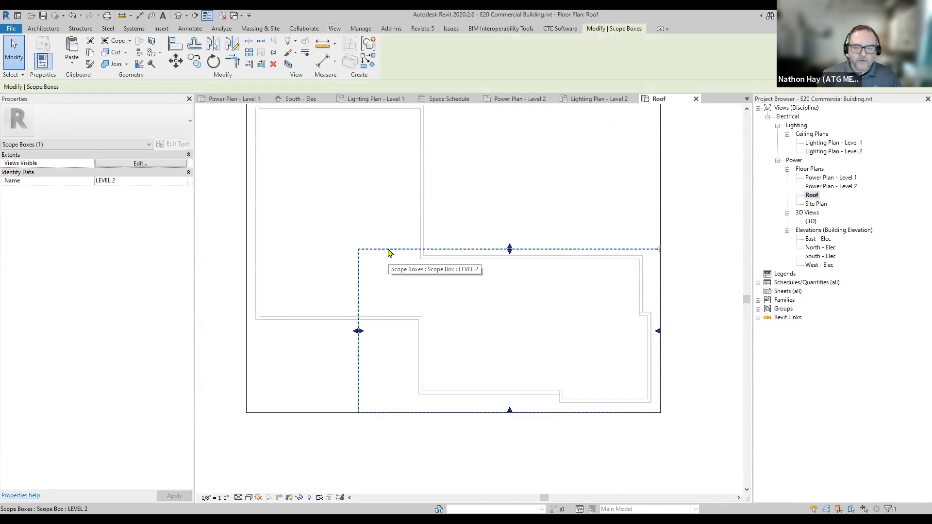
key(Escape)
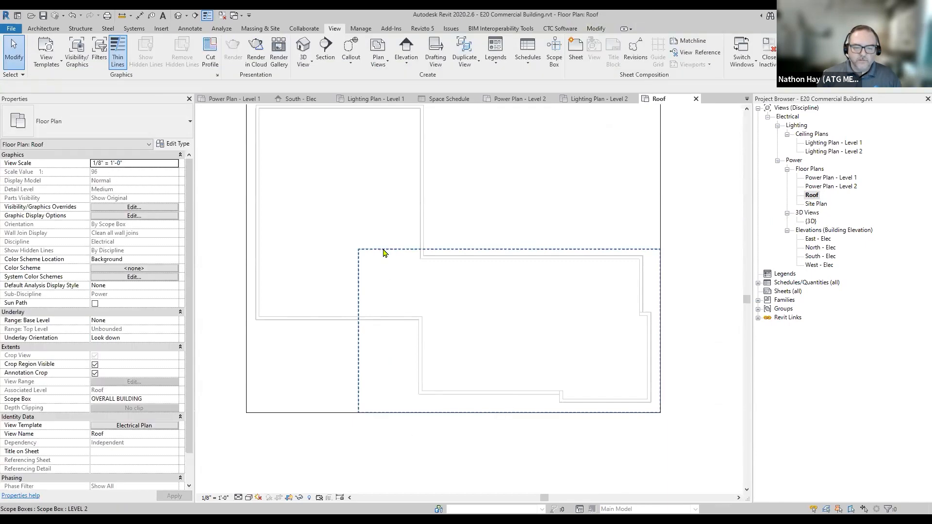
Hide the Scope Boxes annotation category in the Electrical Plan template assigned to the Roof view
click(148, 427)
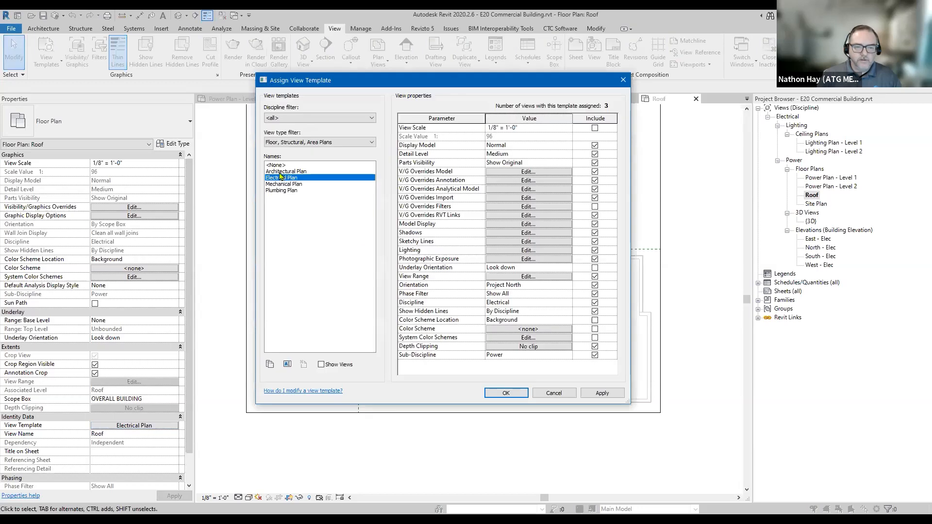
click(501, 181)
click(263, 306)
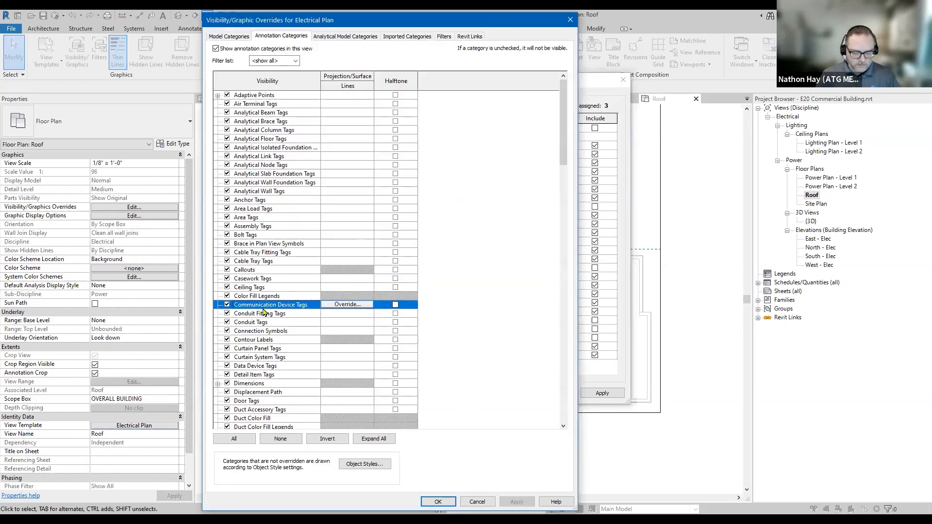
key(s)
scroll(263, 312, down, 2)
click(271, 359)
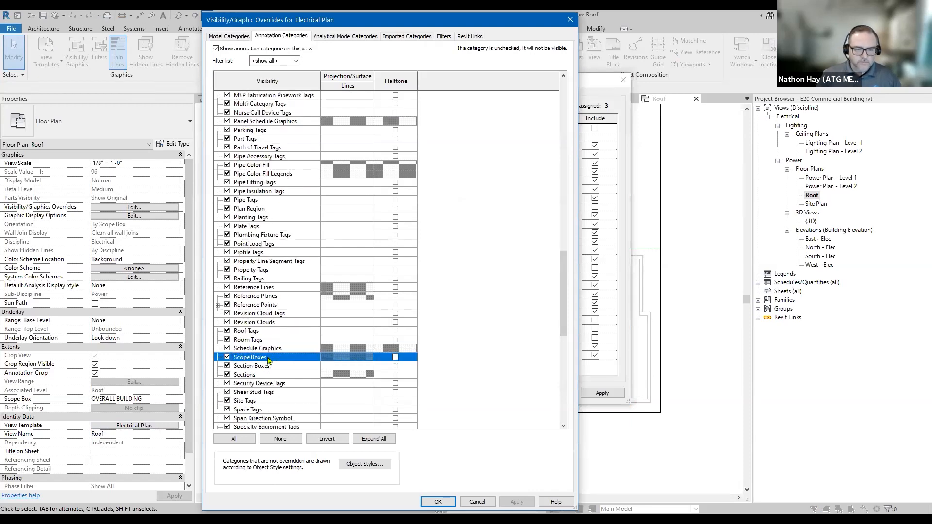
click(226, 357)
click(438, 502)
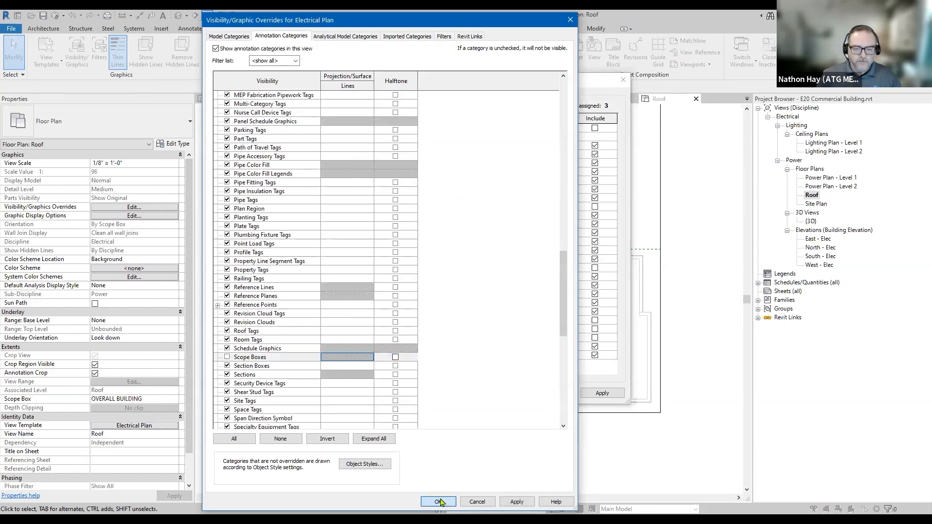
click(505, 393)
scroll(381, 410, up, 2)
scroll(384, 411, down, 2)
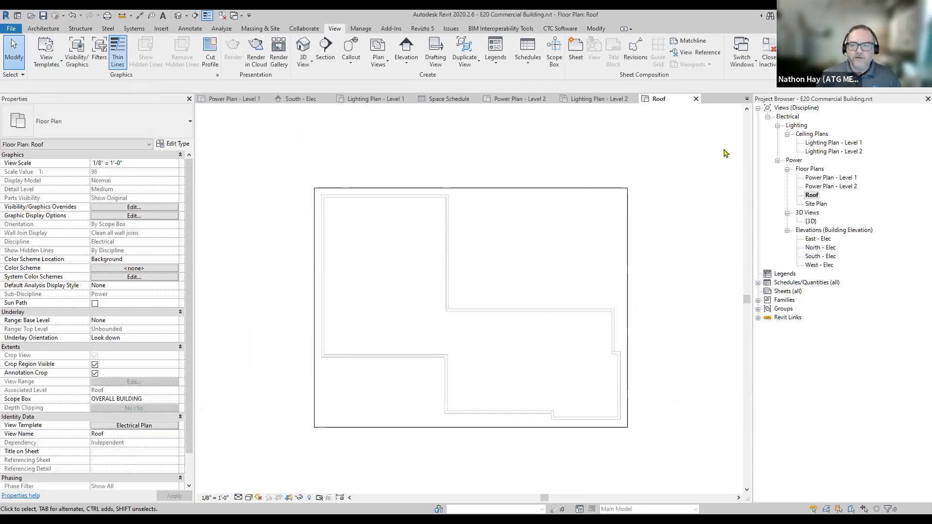
scroll(282, 336, down, 2)
scroll(282, 335, up, 3)
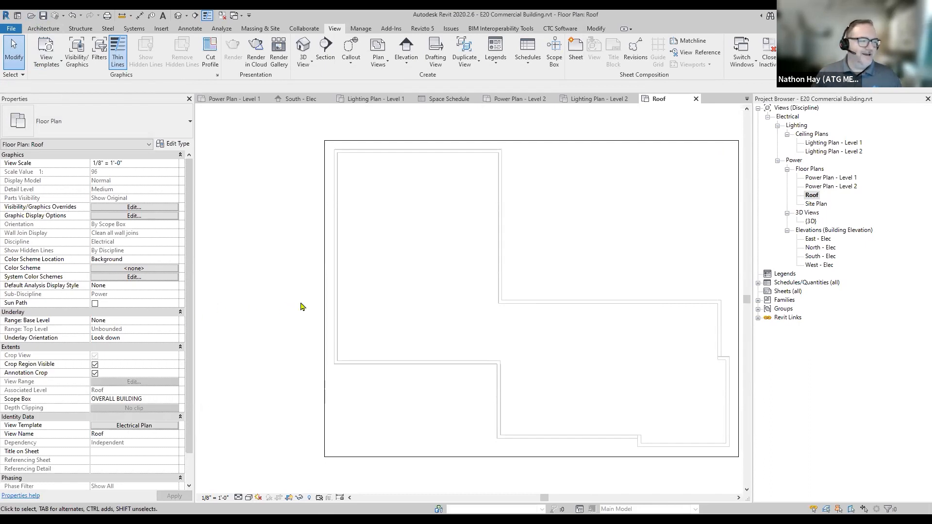
Assign the Electrical Plan view template to the Site Plan view
double_click(816, 204)
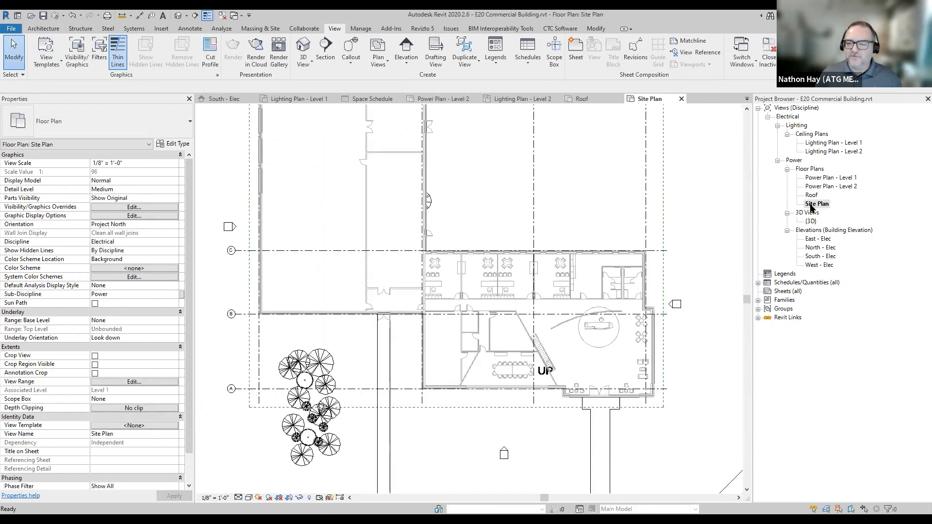
scroll(378, 287, down, 2)
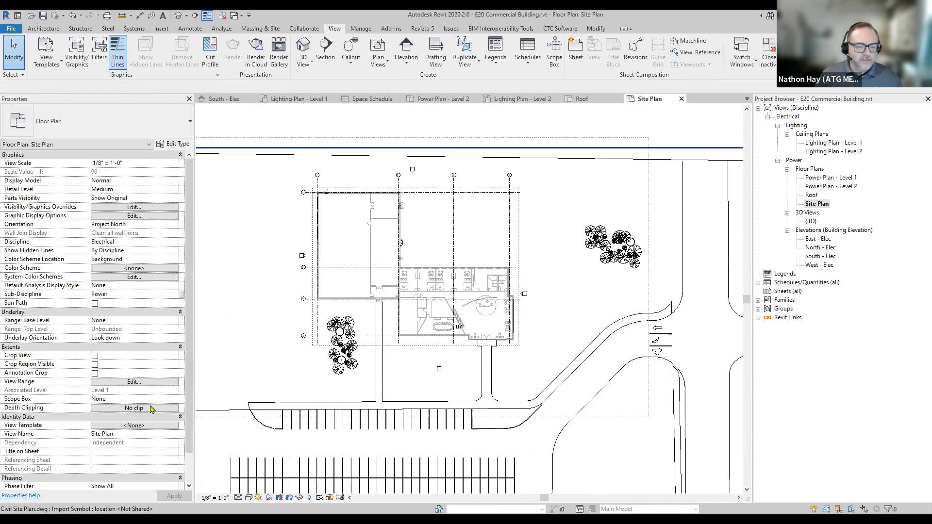
click(139, 427)
click(301, 178)
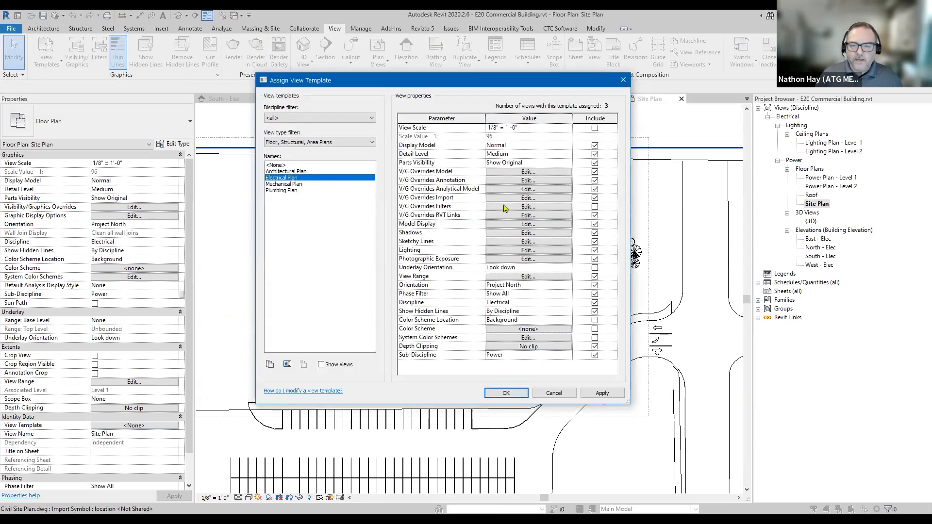
click(518, 394)
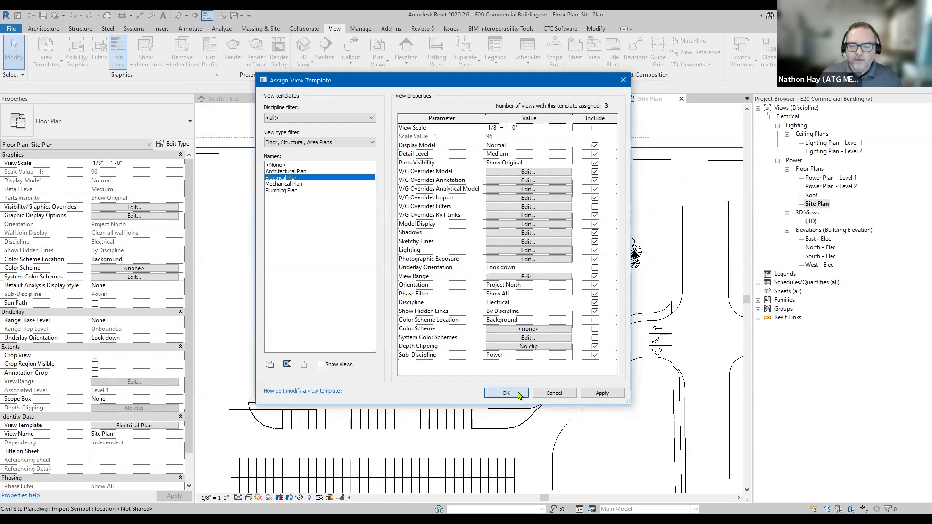
scroll(462, 278, up, 4)
scroll(463, 278, up, 1)
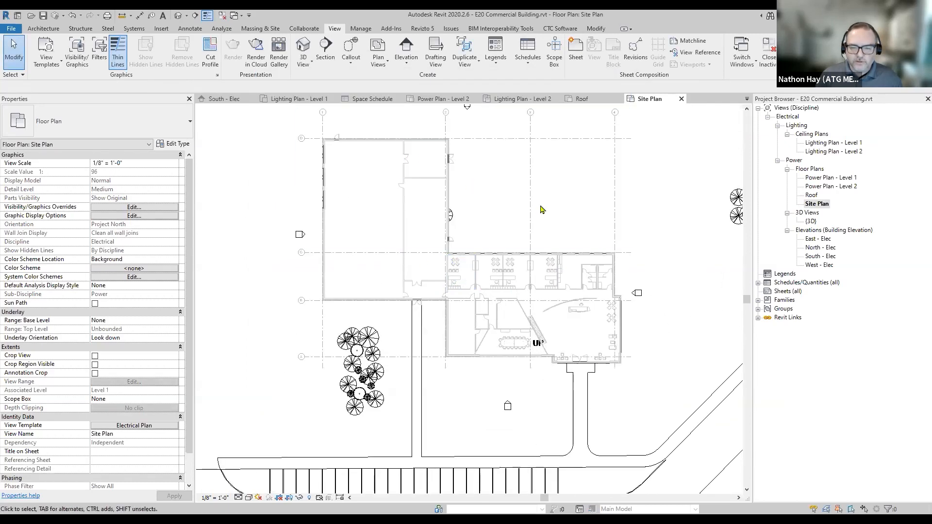
Remove the assigned view template from the Site Plan view by setting it to <None>
scroll(455, 378, down, 2)
middle_drag(442, 412, 427, 285)
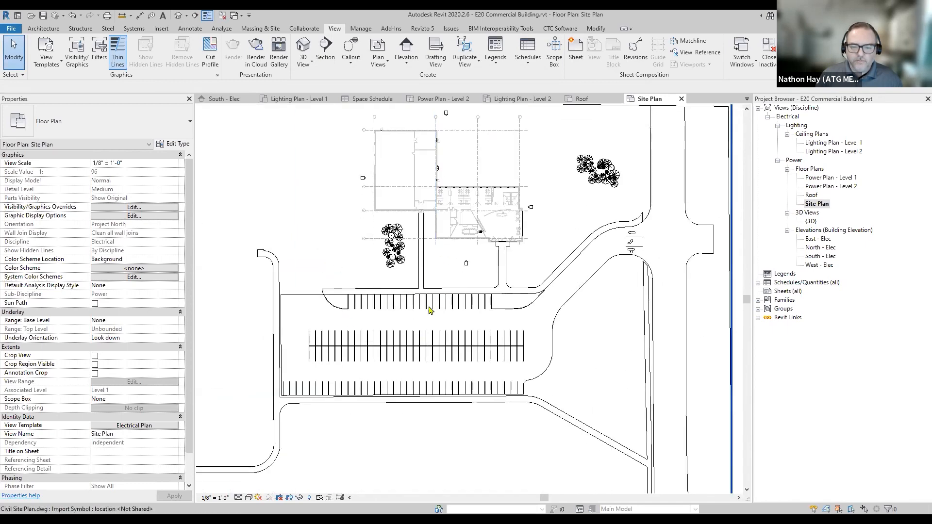
click(147, 426)
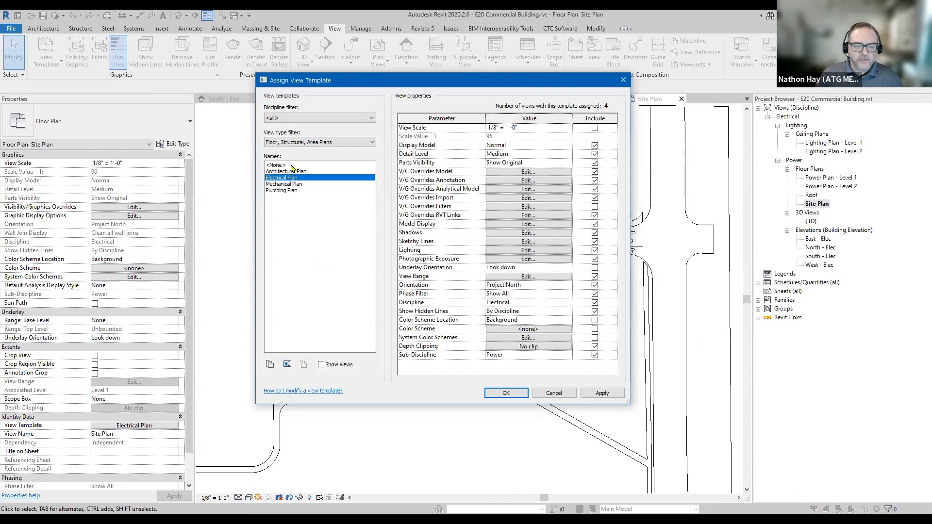
click(292, 166)
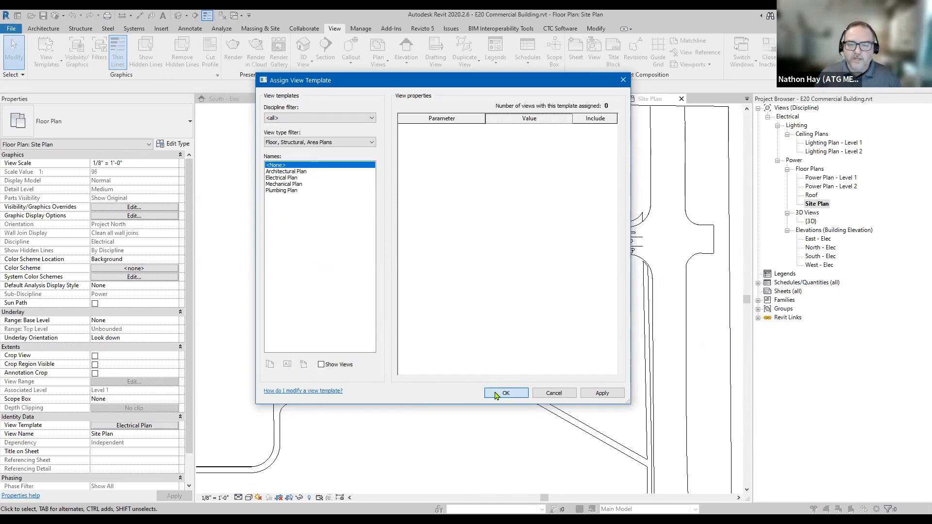
key(Return)
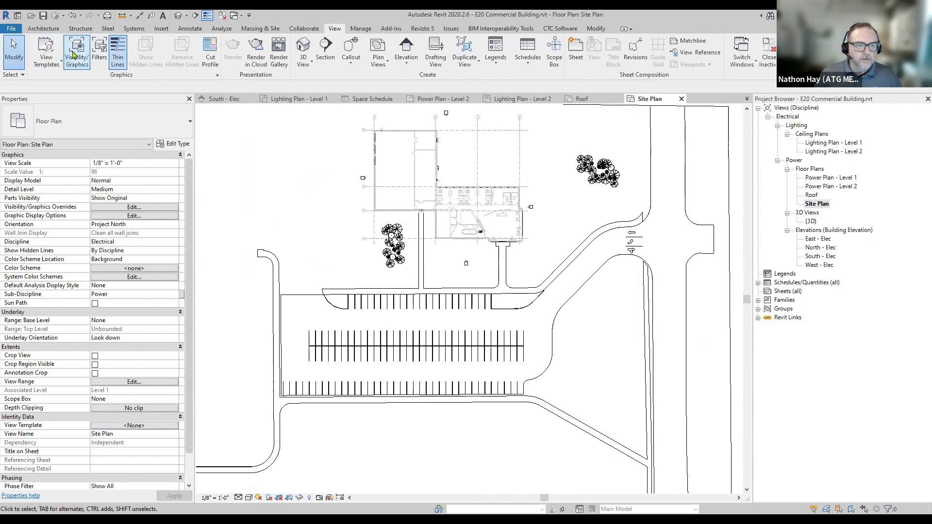
Set the imported Civil Site Plan.dwg to halftone in the Site Plan view's visibility and graphic overrides
click(90, 55)
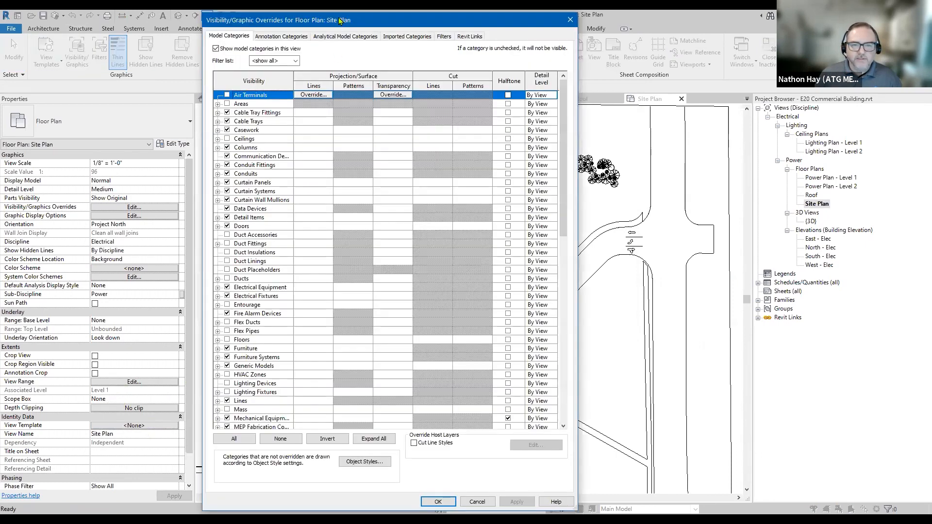
drag(259, 19, 338, 20)
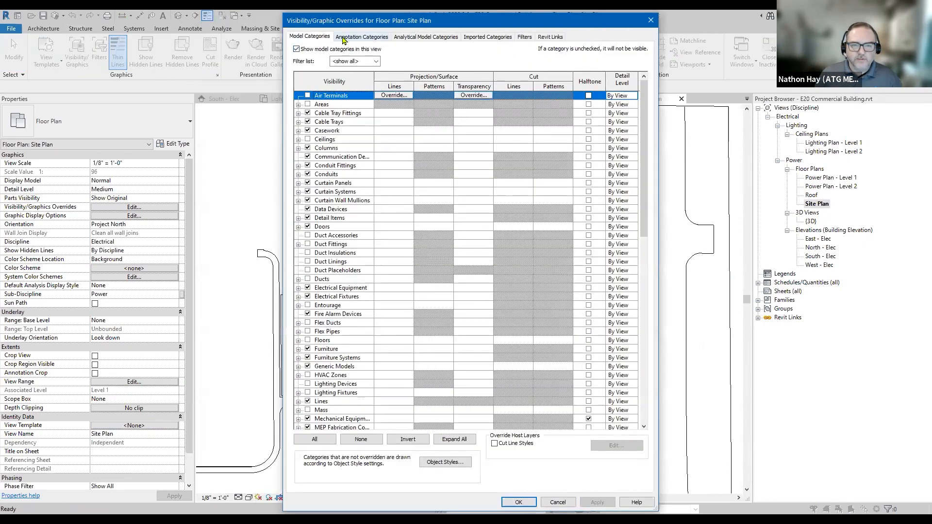
scroll(350, 379, down, 1)
scroll(349, 379, up, 1)
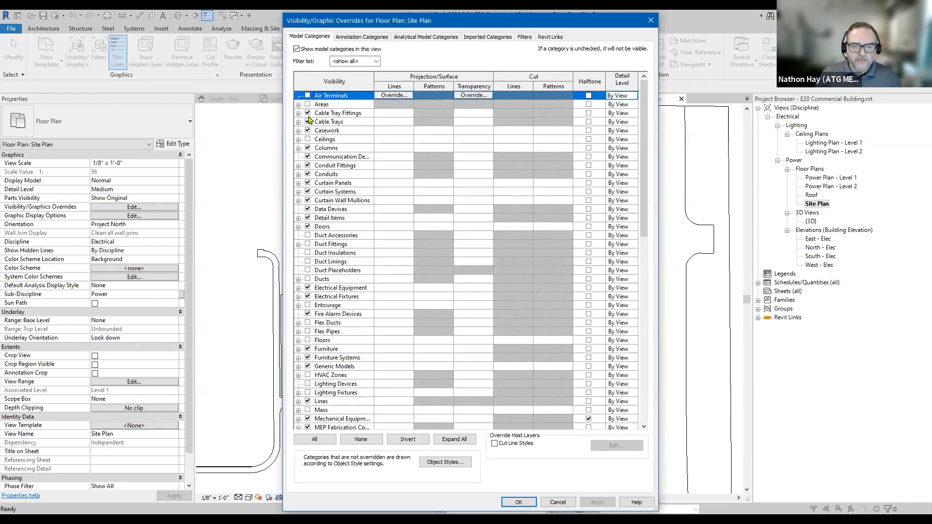
scroll(313, 364, down, 11)
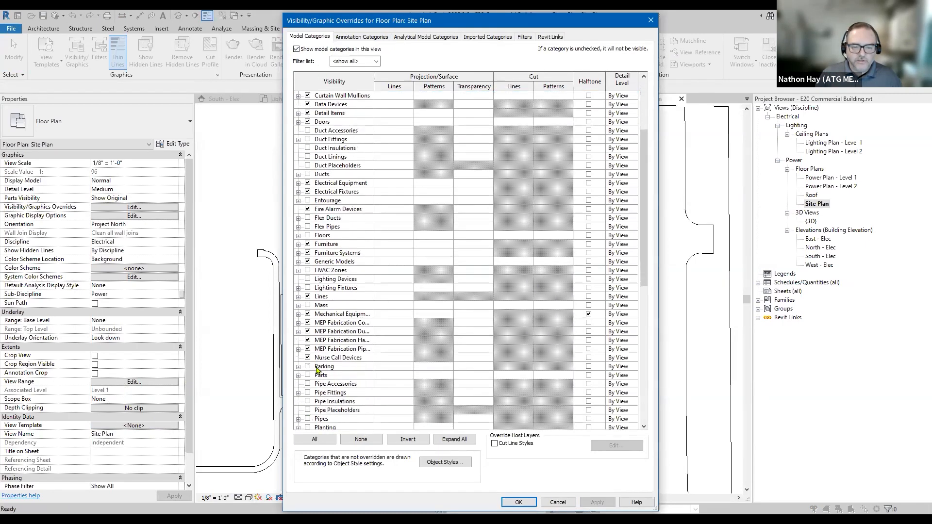
scroll(382, 228, up, 5)
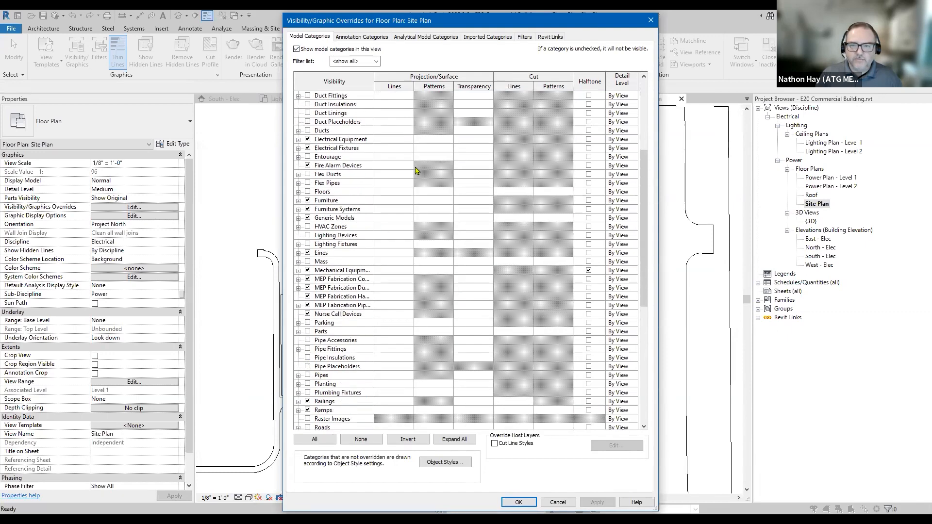
click(490, 38)
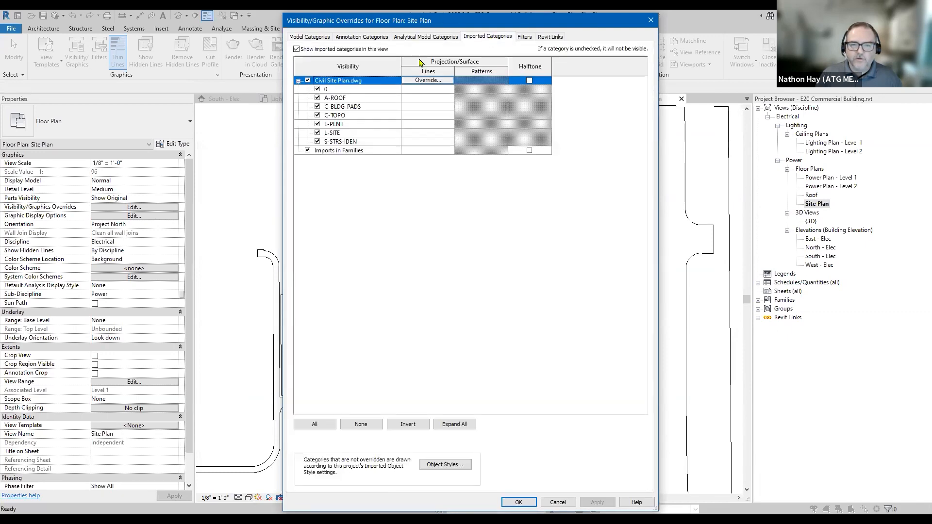
click(530, 81)
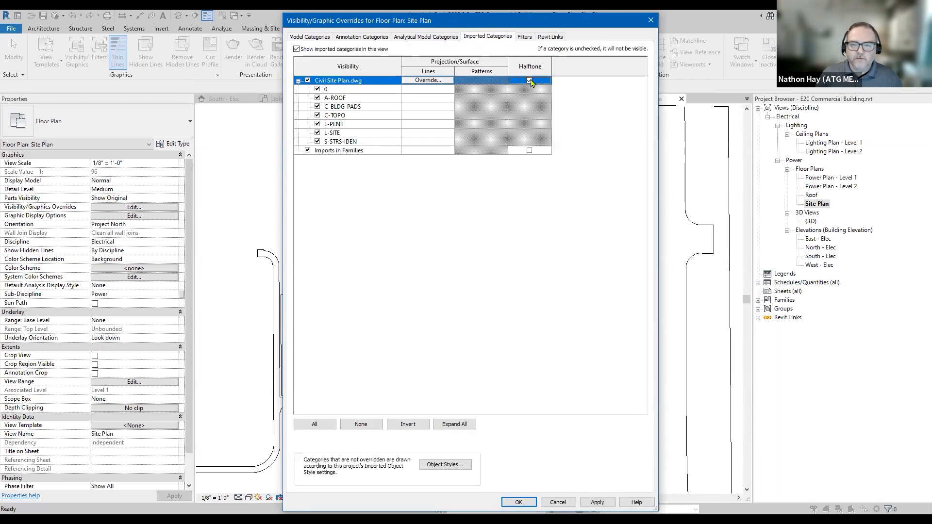
click(519, 503)
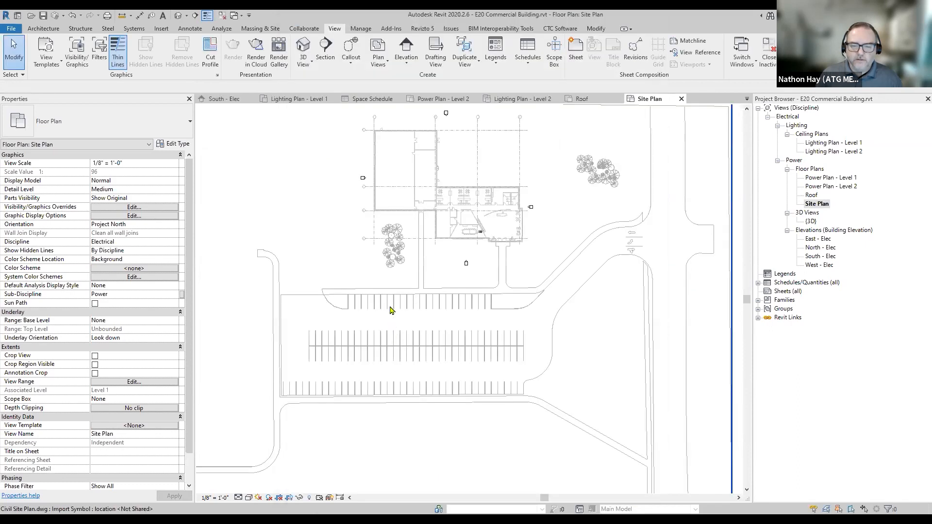
Check which element the UP text beside the stairs belongs to and look over the halftone site drawing
scroll(417, 282, up, 2)
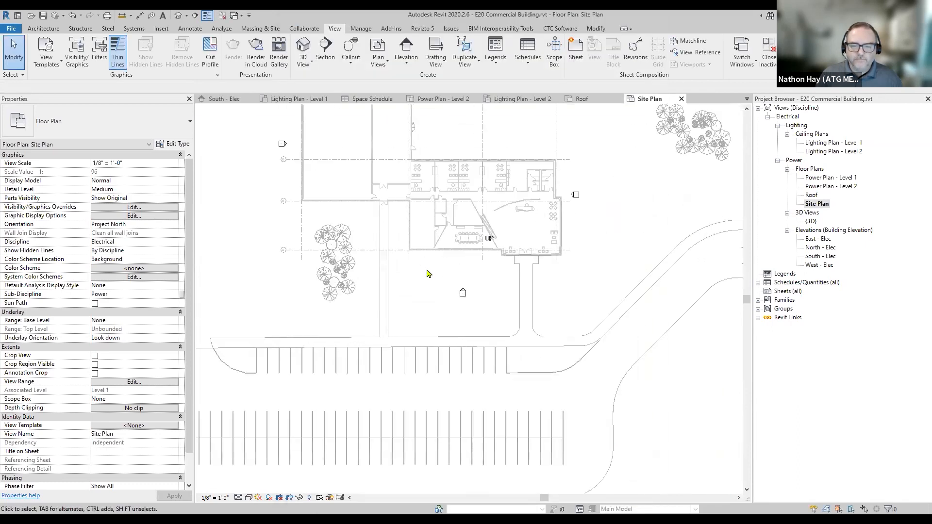
scroll(509, 316, up, 2)
scroll(541, 285, up, 4)
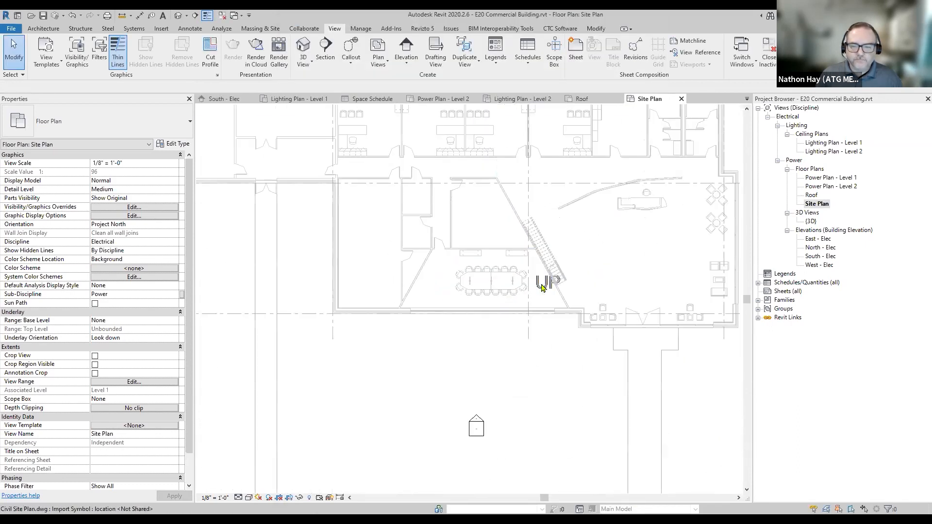
click(551, 290)
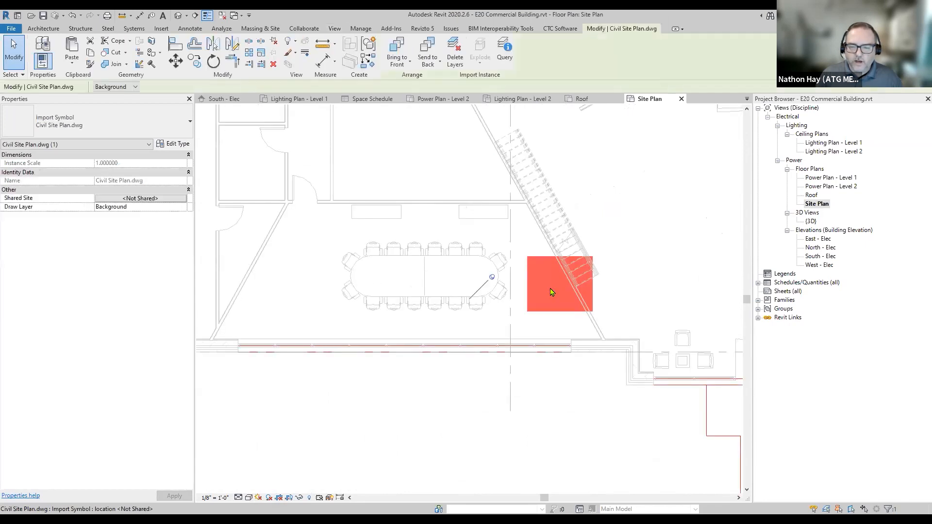
scroll(426, 352, down, 4)
key(Escape)
scroll(420, 354, down, 1)
scroll(482, 343, down, 3)
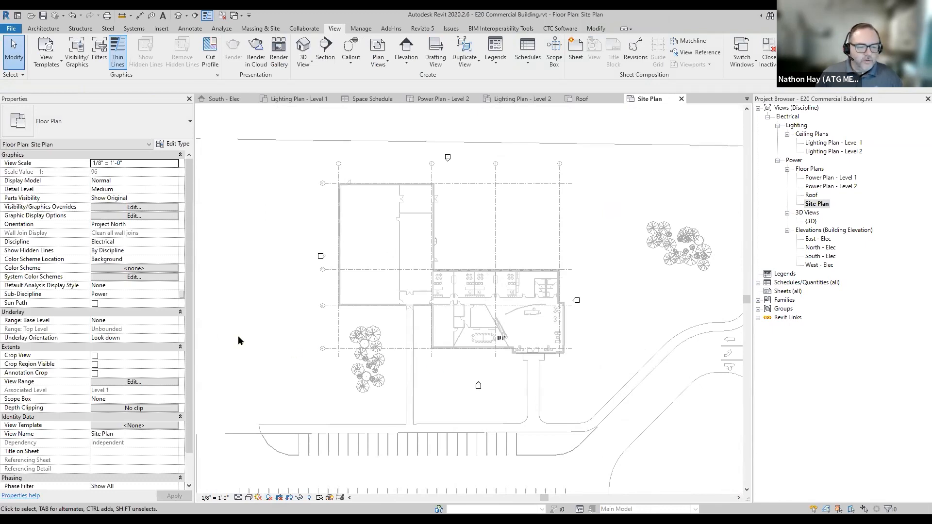
middle_drag(479, 378, 413, 281)
scroll(413, 281, down, 1)
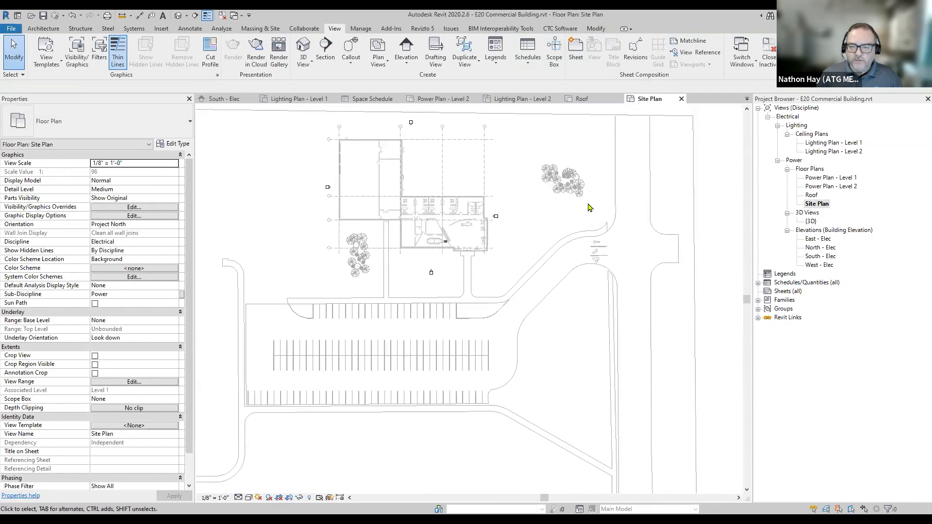
click(607, 210)
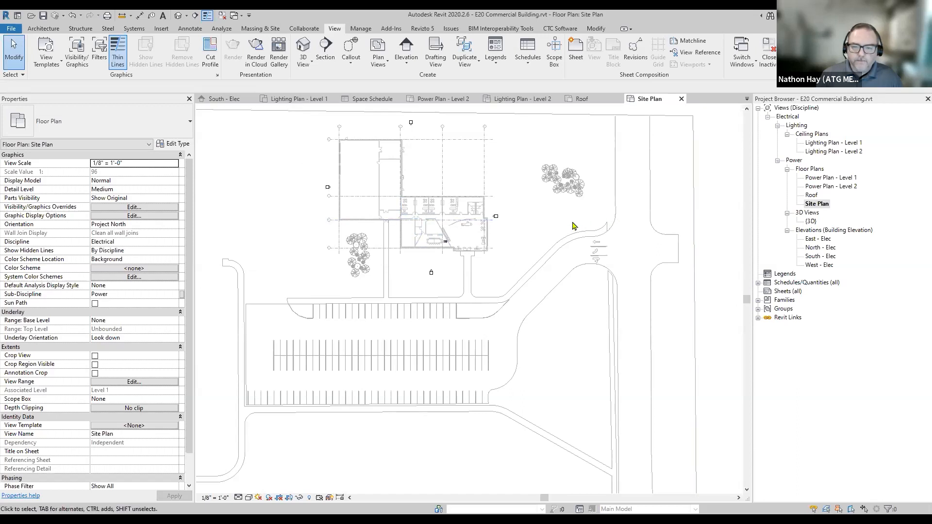
middle_drag(558, 270, 574, 290)
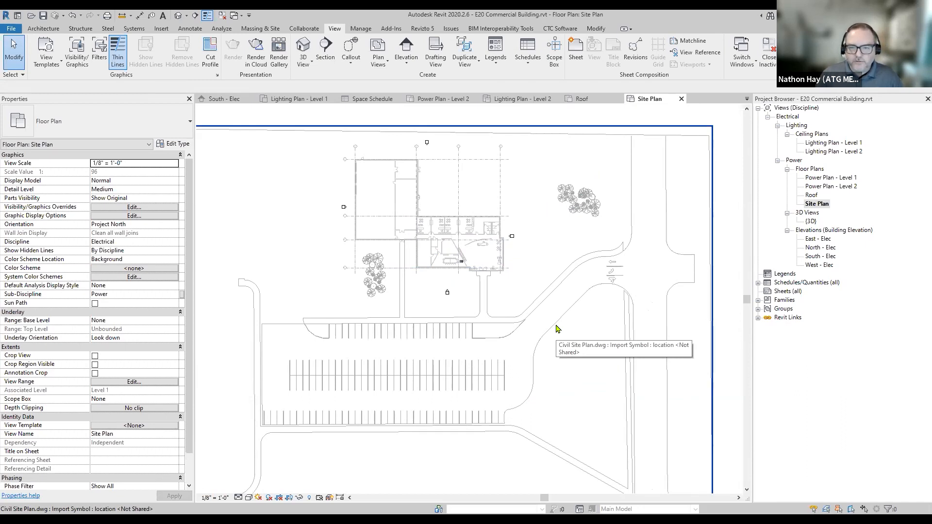
Set the top, bottom and view depth of the Site Plan's view range to Unlimited, and save the project
click(129, 382)
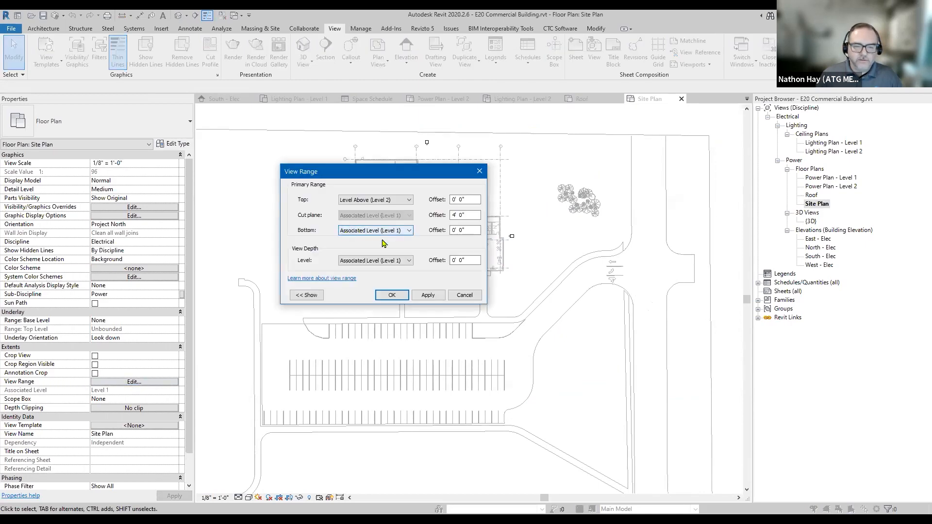
click(383, 262)
click(372, 283)
click(371, 231)
click(375, 255)
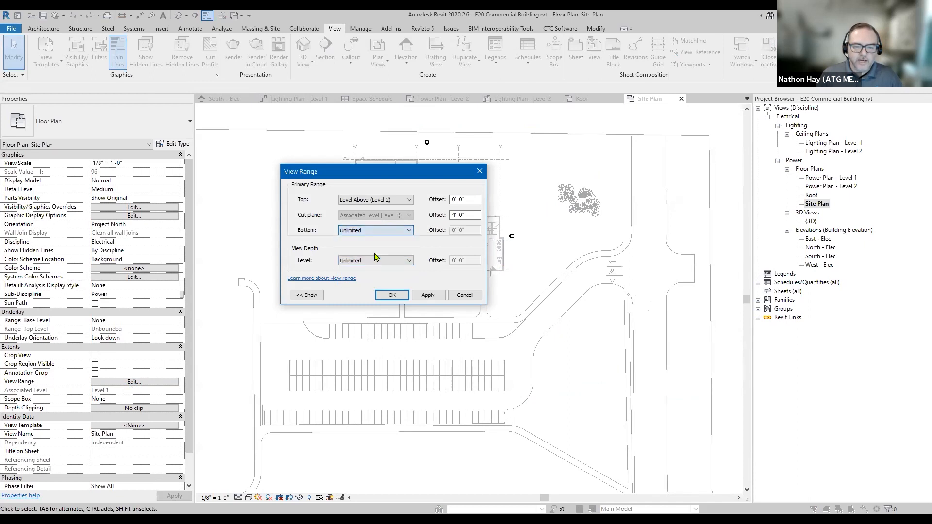
click(373, 204)
click(366, 225)
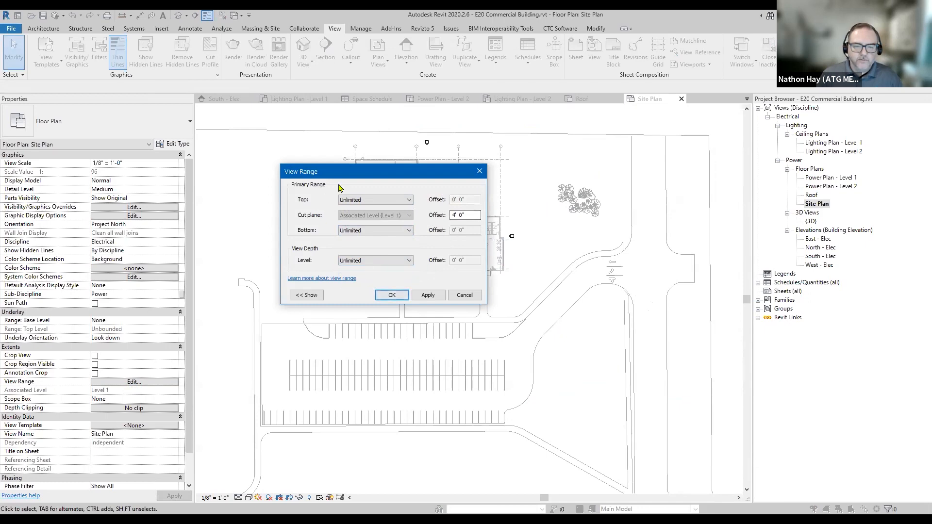
click(364, 261)
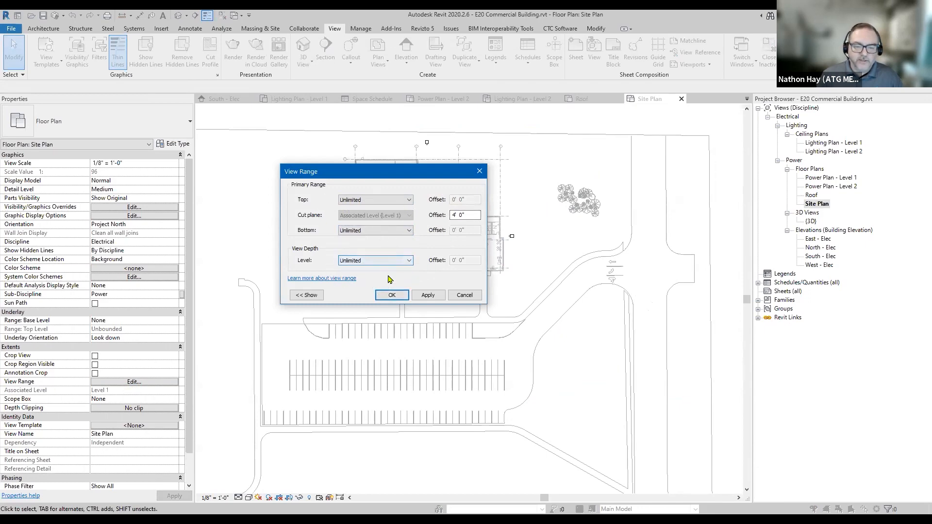
click(392, 296)
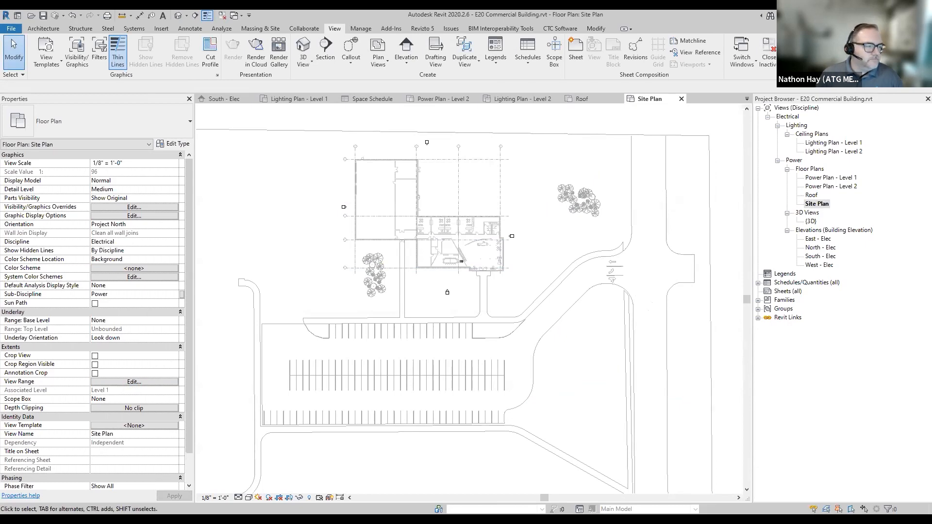
click(44, 15)
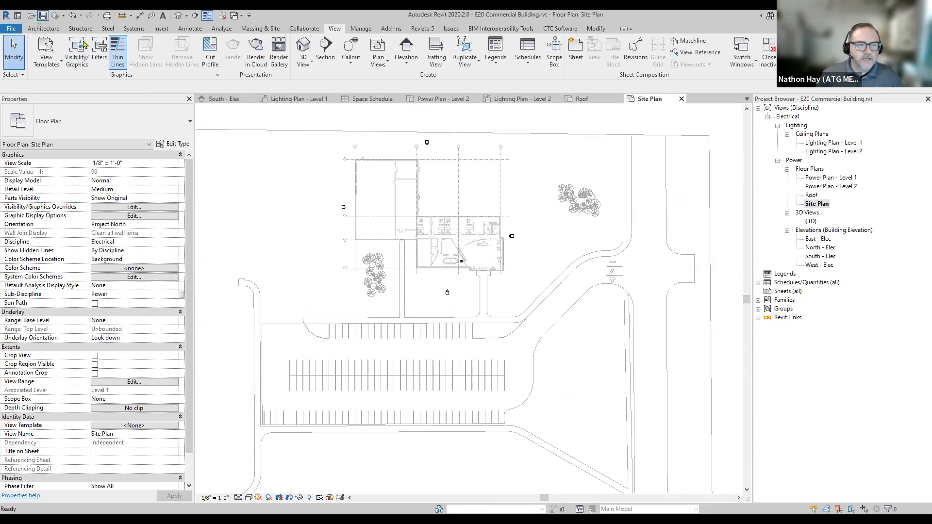
Turn on Crop View and Crop Region Visible for the Site Plan view
scroll(443, 288, down, 4)
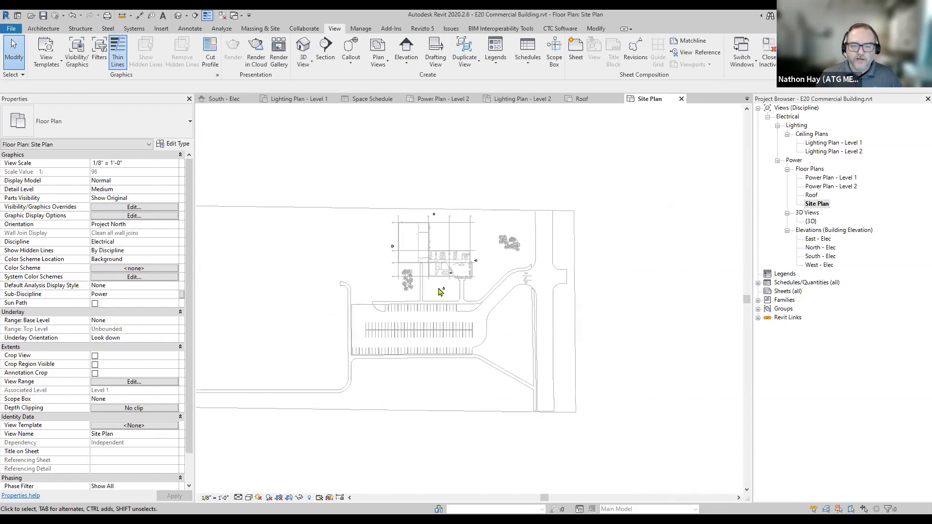
middle_drag(294, 265, 377, 284)
scroll(484, 355, up, 2)
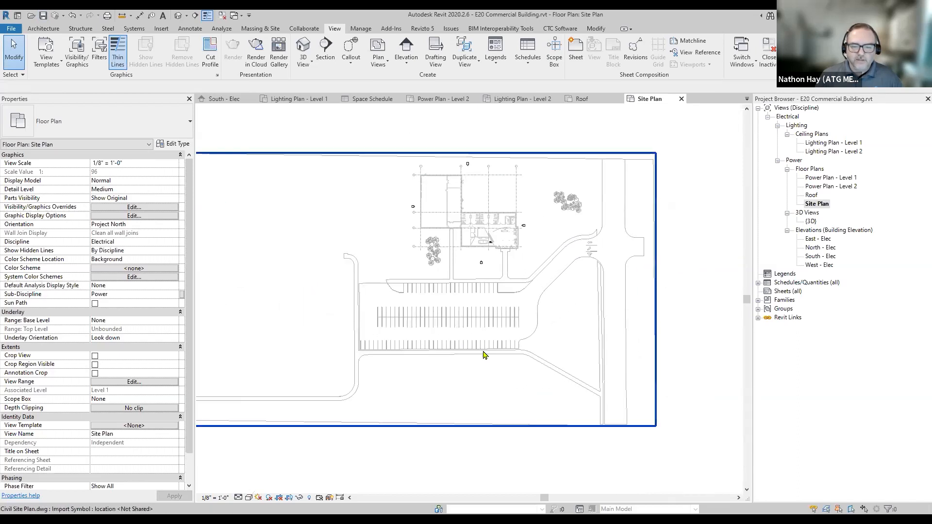
scroll(484, 355, down, 2)
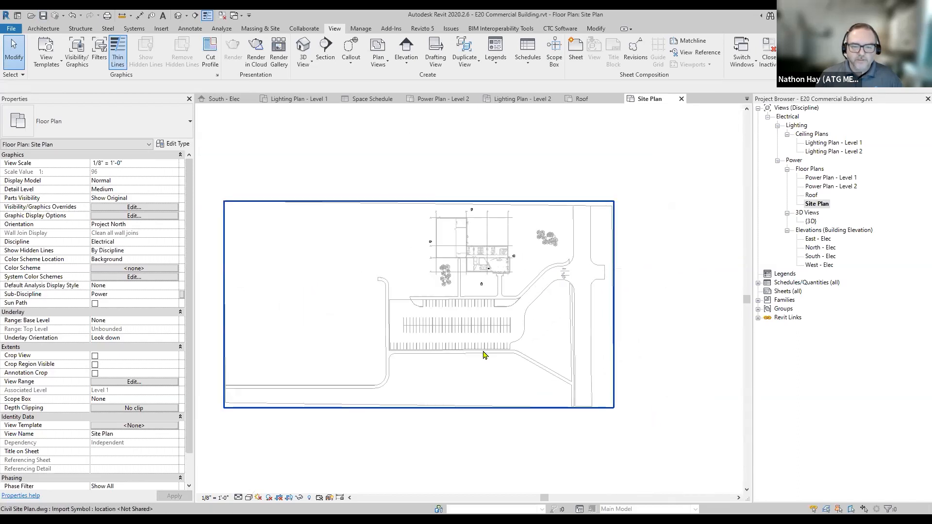
click(95, 357)
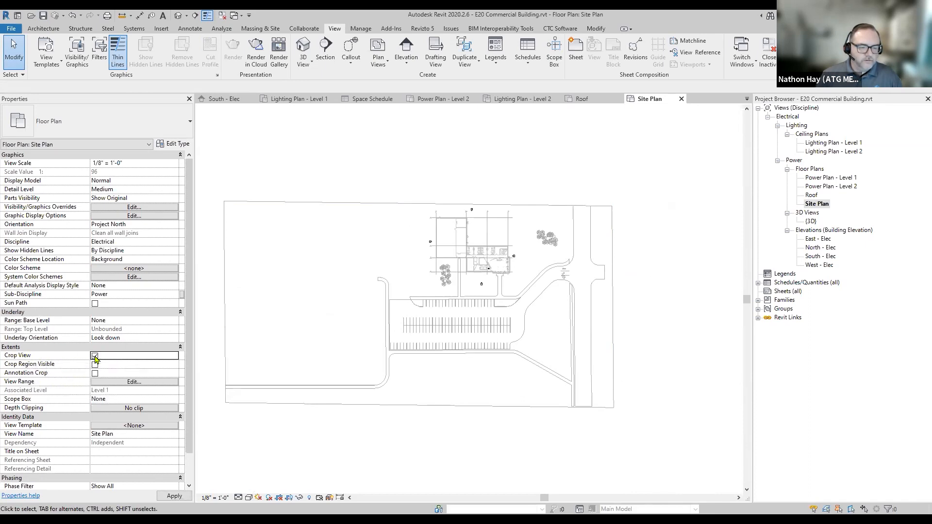
click(95, 365)
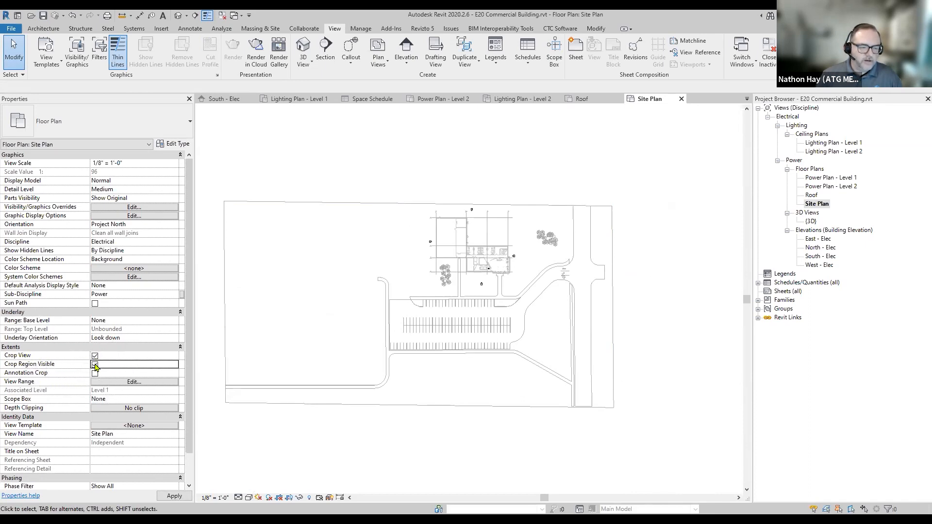
scroll(333, 332, down, 2)
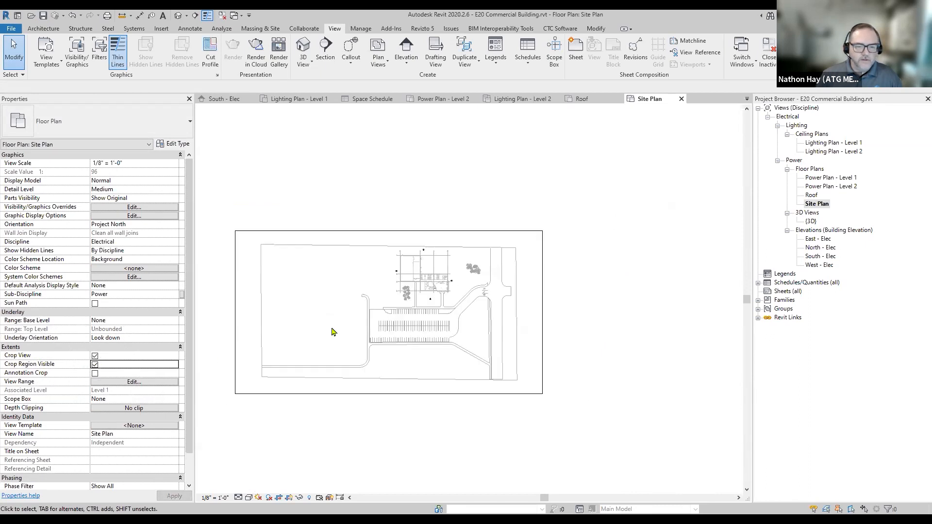
Resize the Site Plan crop region to fit closely around the building, parking lot and access road, excluding the empty western part of the site
click(380, 231)
scroll(362, 268, up, 2)
middle_drag(387, 272, 380, 266)
scroll(379, 266, up, 1)
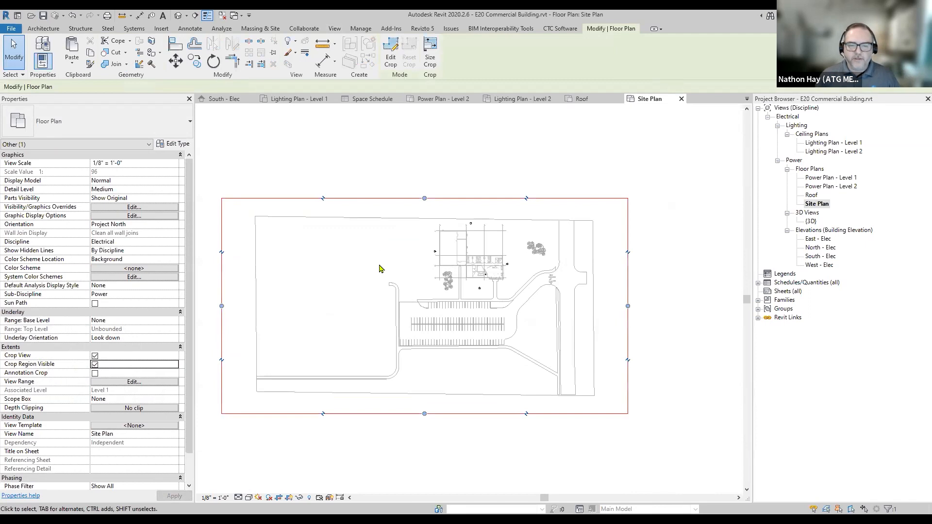
drag(424, 198, 425, 217)
drag(424, 406, 422, 397)
drag(627, 306, 562, 309)
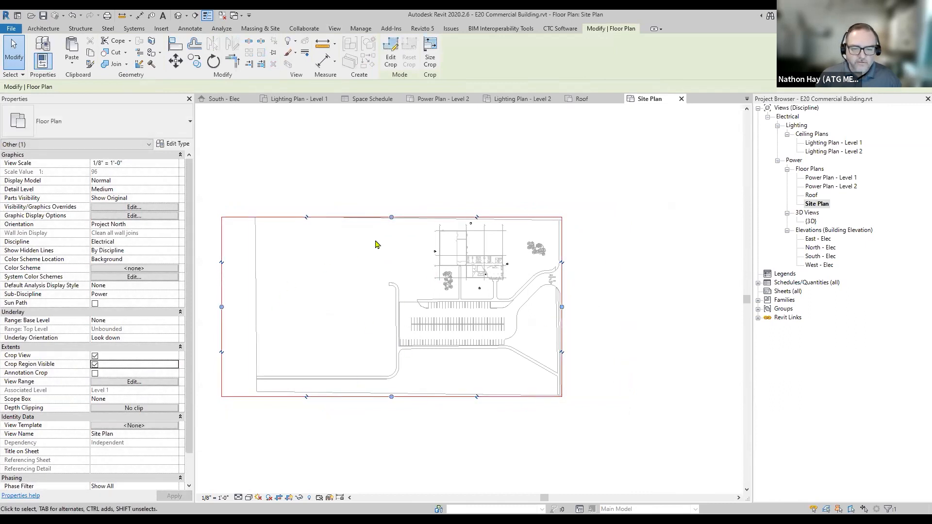
drag(222, 306, 390, 307)
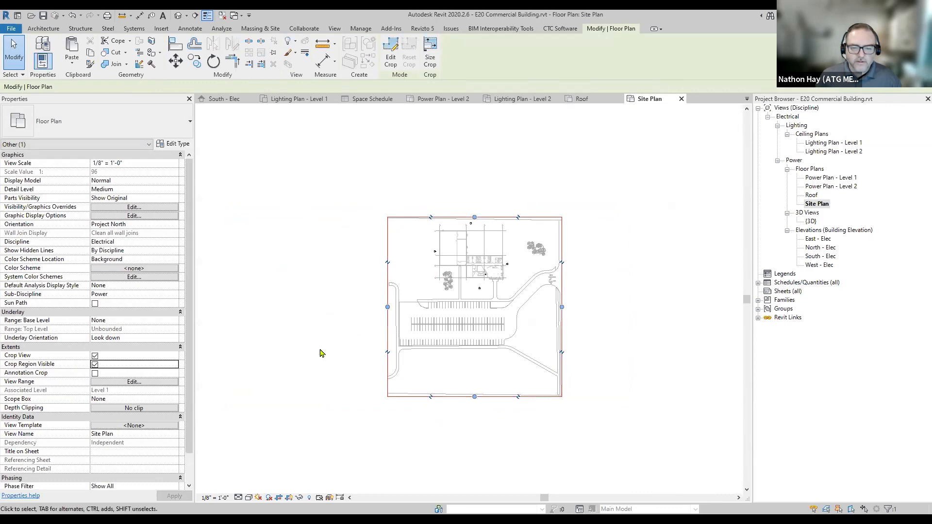
click(320, 353)
scroll(476, 360, up, 3)
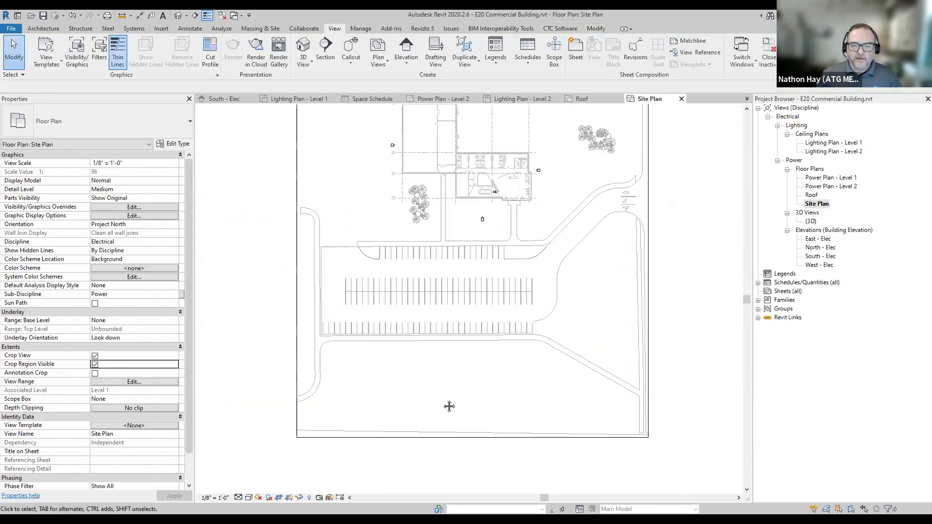
Turn on Annotation Crop for the Site Plan view
middle_drag(450, 390, 444, 448)
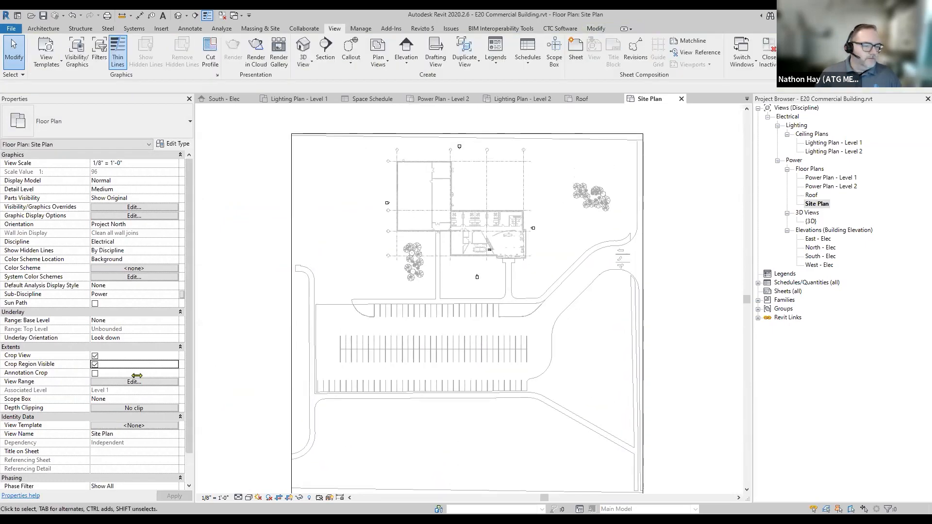
key(ctrl)
key(ctrl)
click(95, 374)
click(289, 355)
click(251, 343)
scroll(251, 344, down, 2)
middle_drag(251, 343, 303, 302)
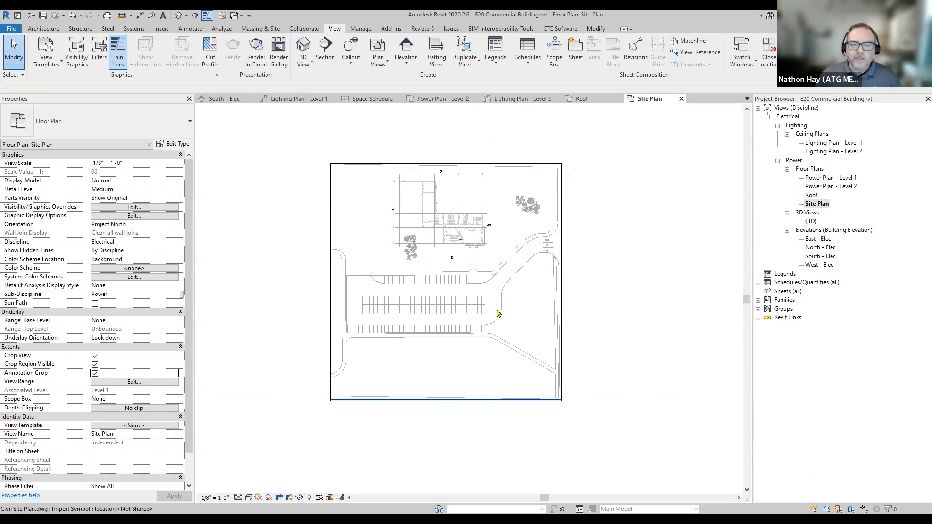
Open the Roof plan and link M20 Commercial Building.rvt using Auto - Internal Origin to Internal Origin positioning
double_click(811, 195)
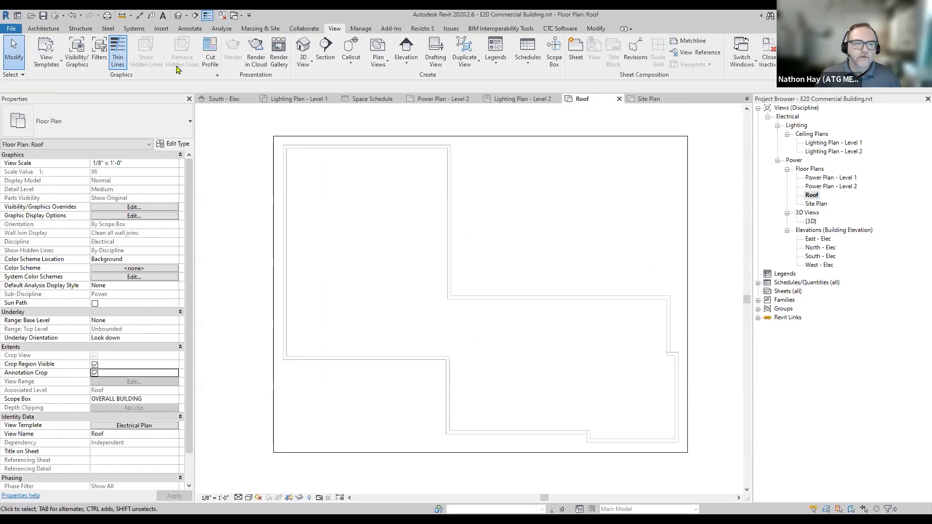
click(159, 30)
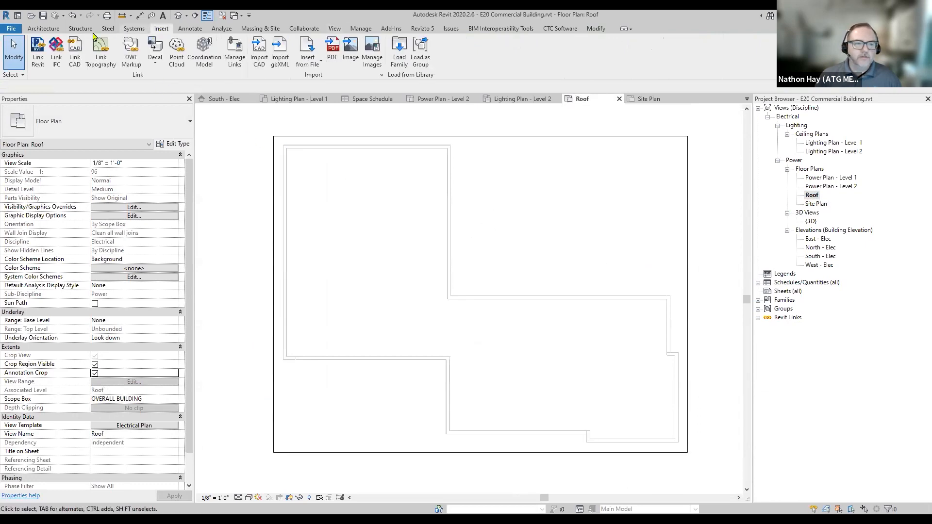
click(36, 52)
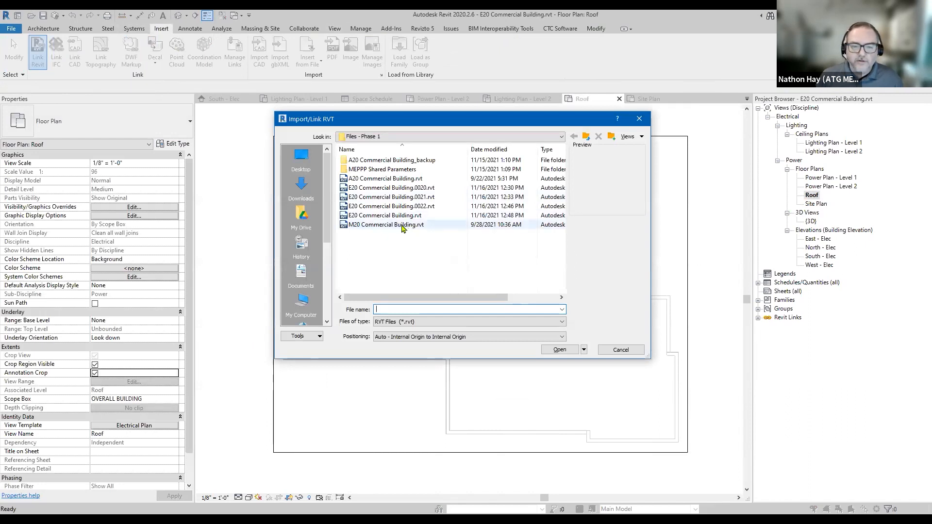
click(383, 226)
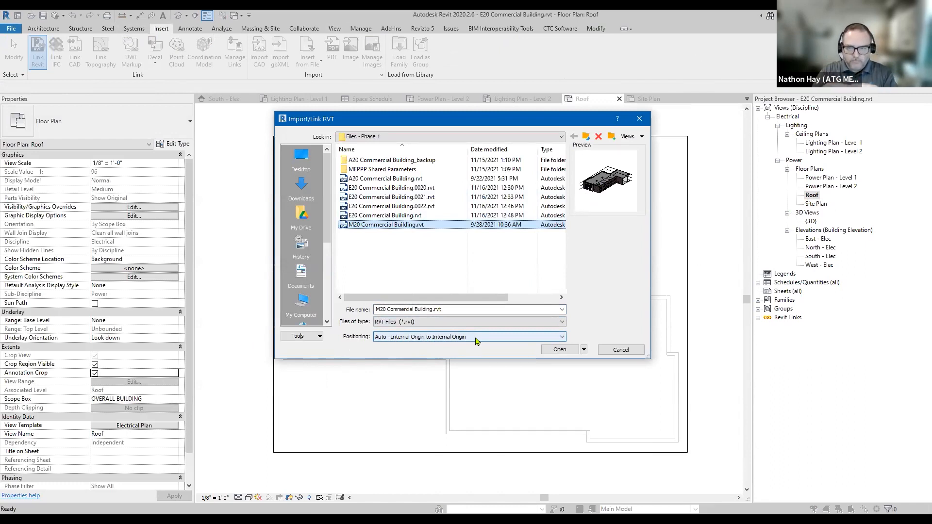
click(561, 351)
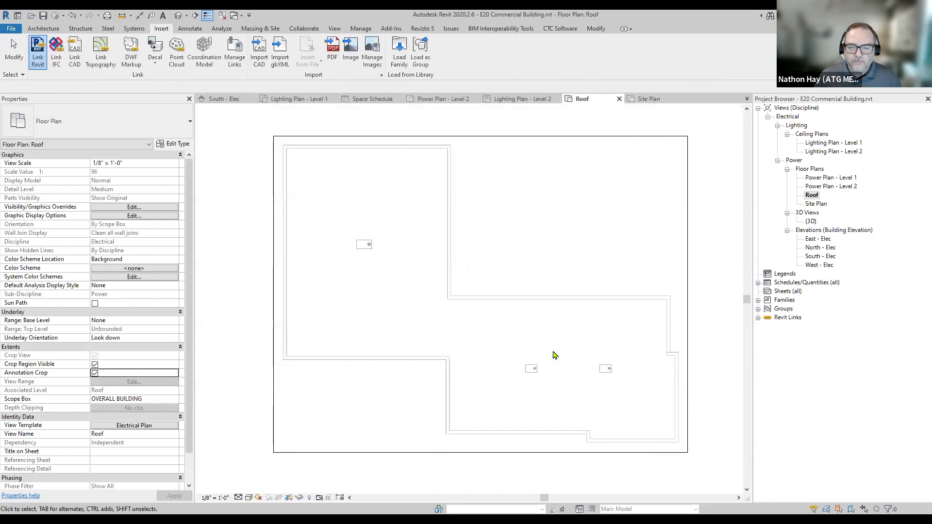
Pin the linked M20 Commercial Building model in place and test that it cannot be moved
click(365, 247)
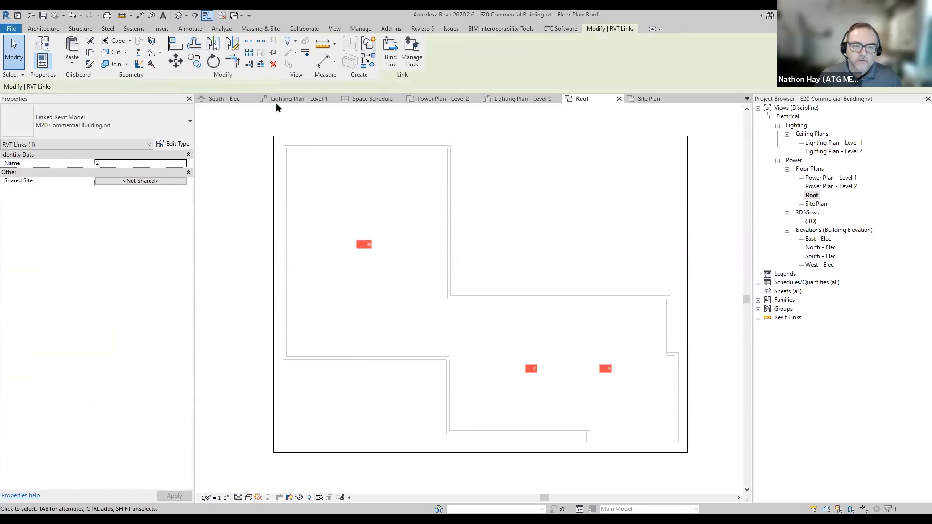
click(273, 55)
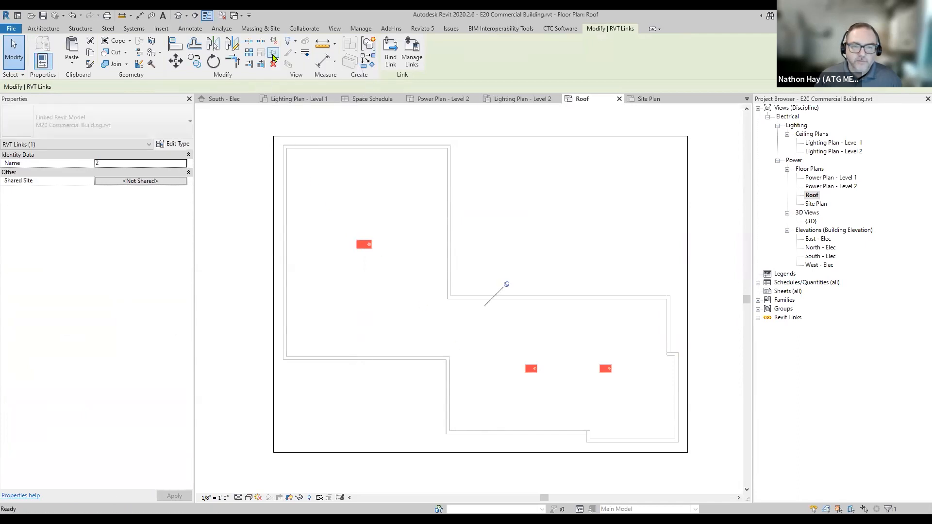
click(501, 254)
drag(368, 245, 471, 229)
drag(367, 244, 517, 184)
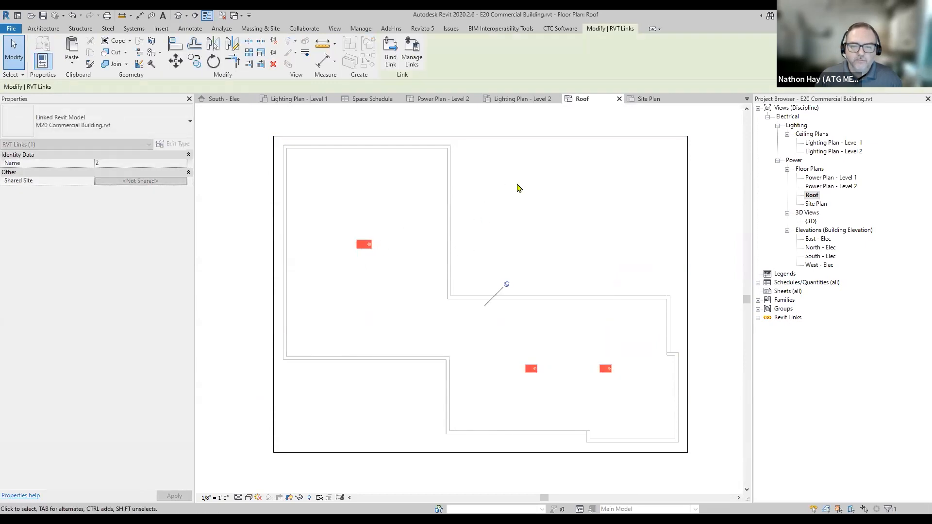
click(516, 184)
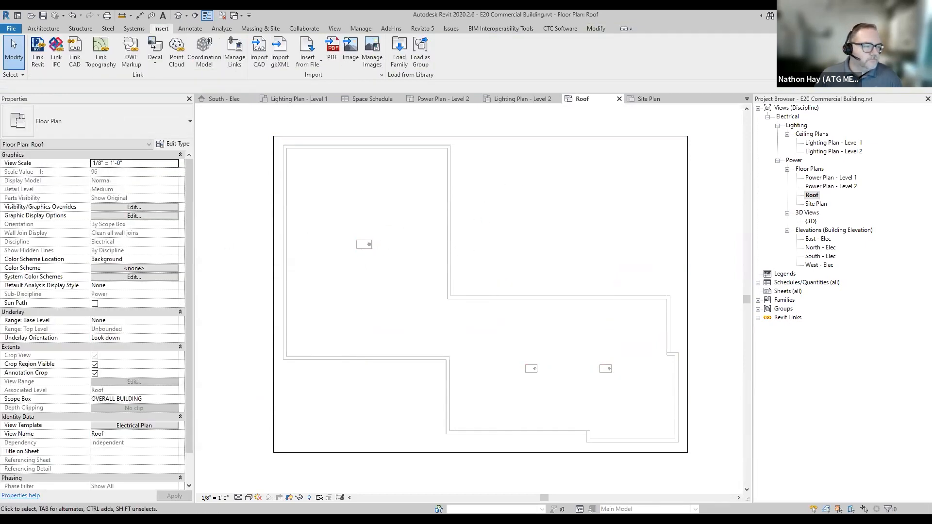
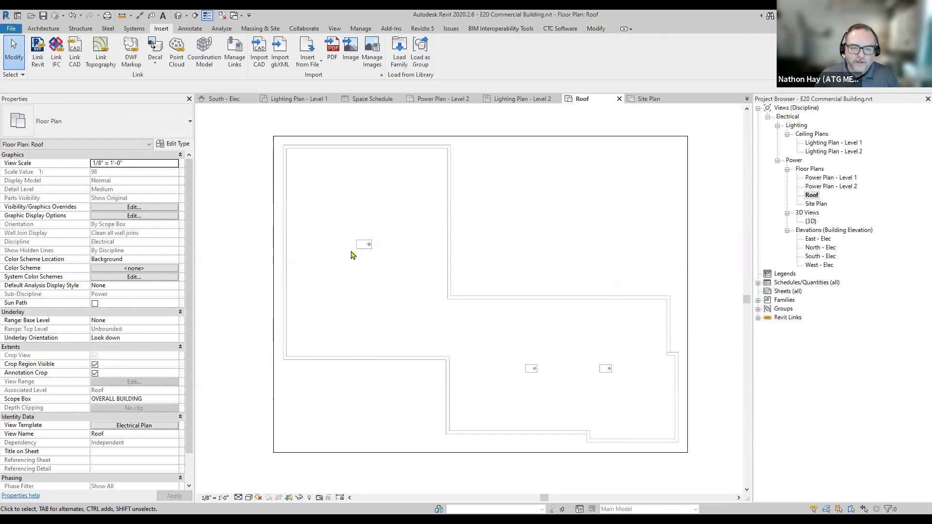
Examine the linked mechanical model's rooftop units on the Roof plan
click(368, 243)
key(Escape)
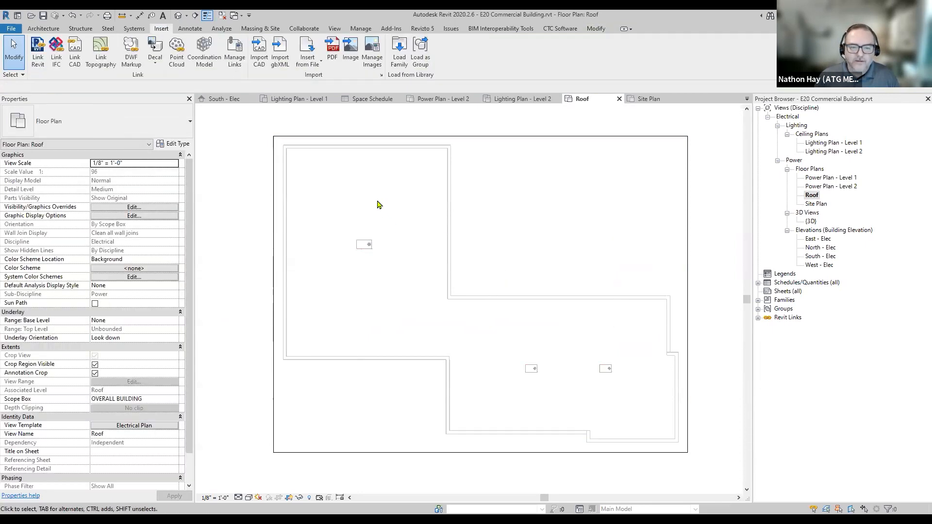
click(372, 242)
scroll(372, 238, up, 5)
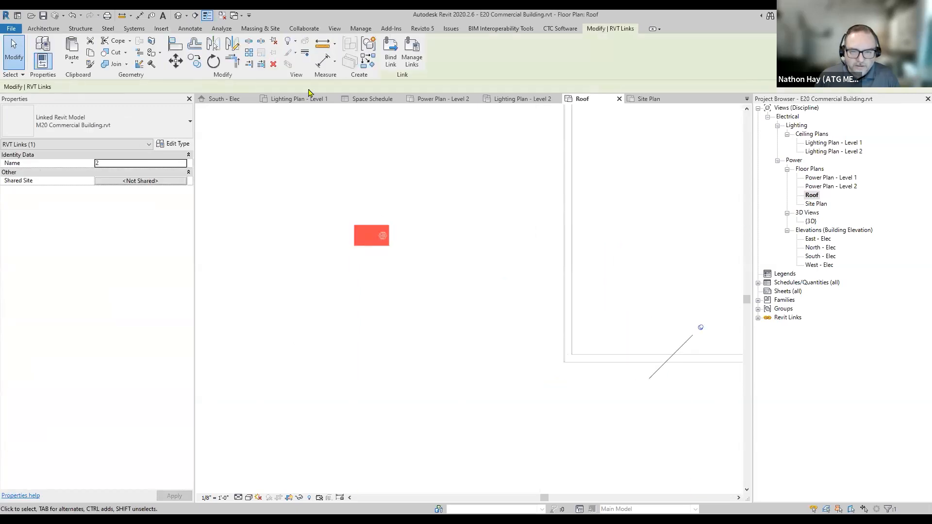
click(290, 184)
scroll(289, 185, down, 3)
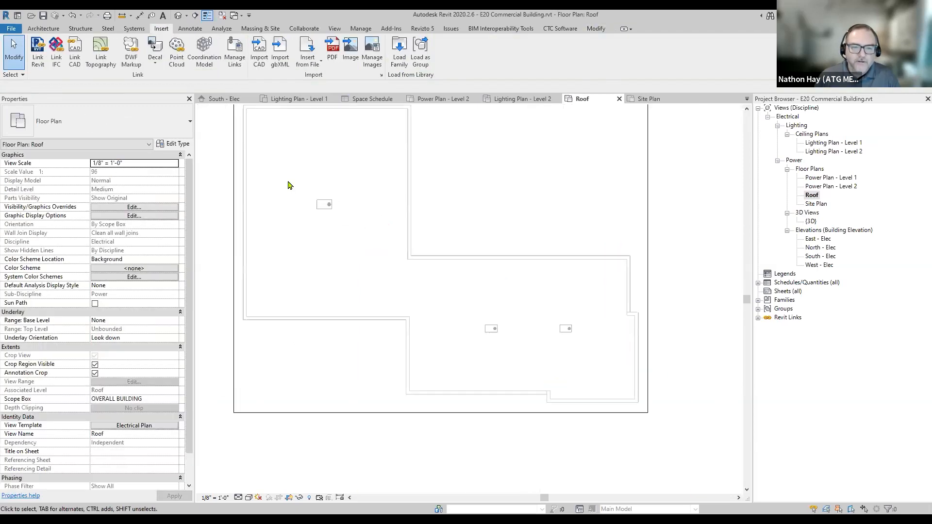
scroll(296, 208, up, 4)
scroll(374, 270, down, 4)
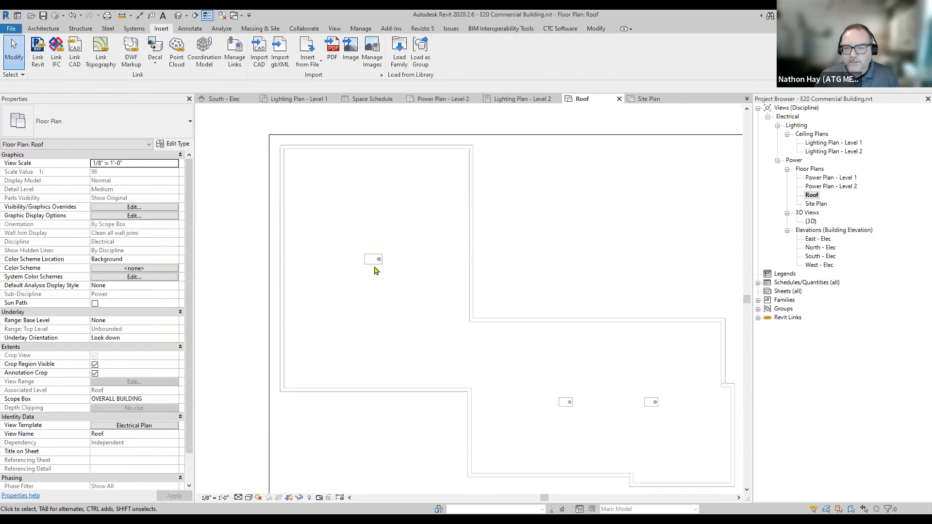
Open Power Plan - Level 1 and examine the Elec Room and its surrounding rooms
double_click(824, 179)
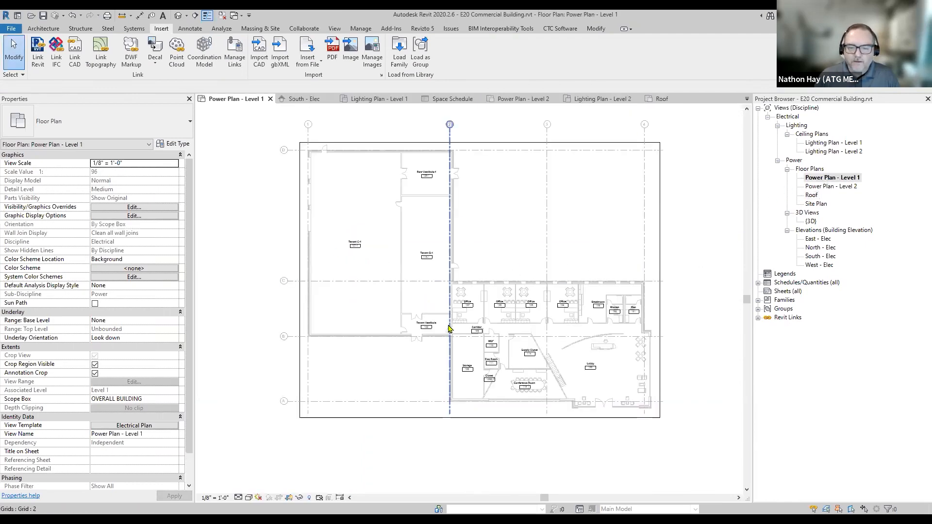
scroll(486, 359, up, 8)
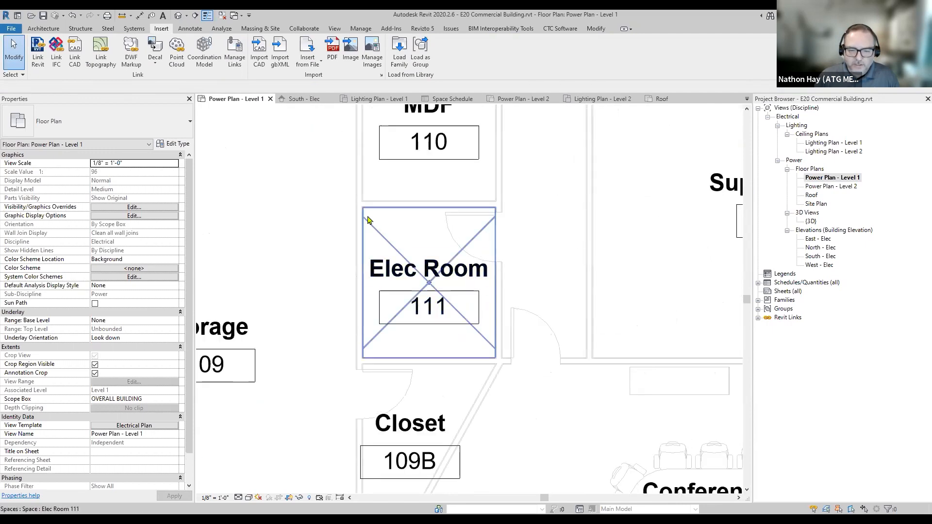
scroll(410, 208, down, 5)
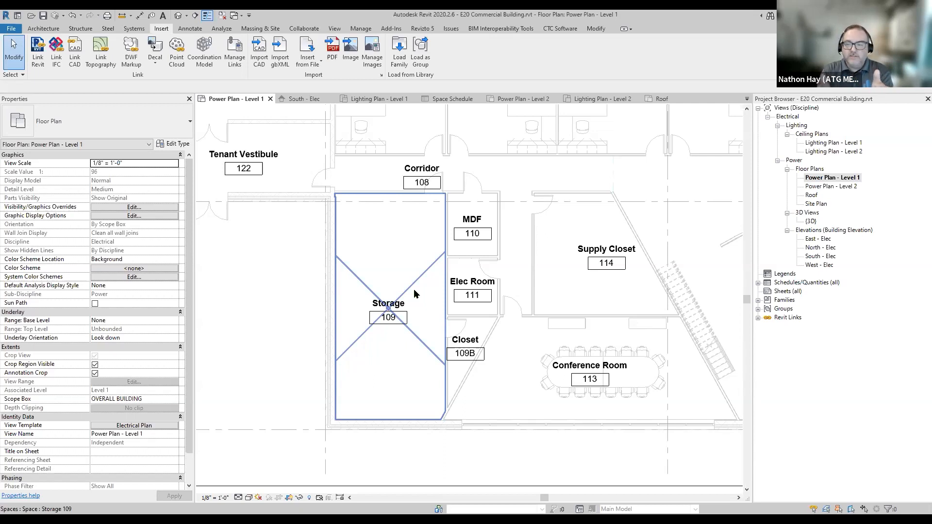
Check the project's Sheets and Schedules/Quantities for existing entries
click(788, 291)
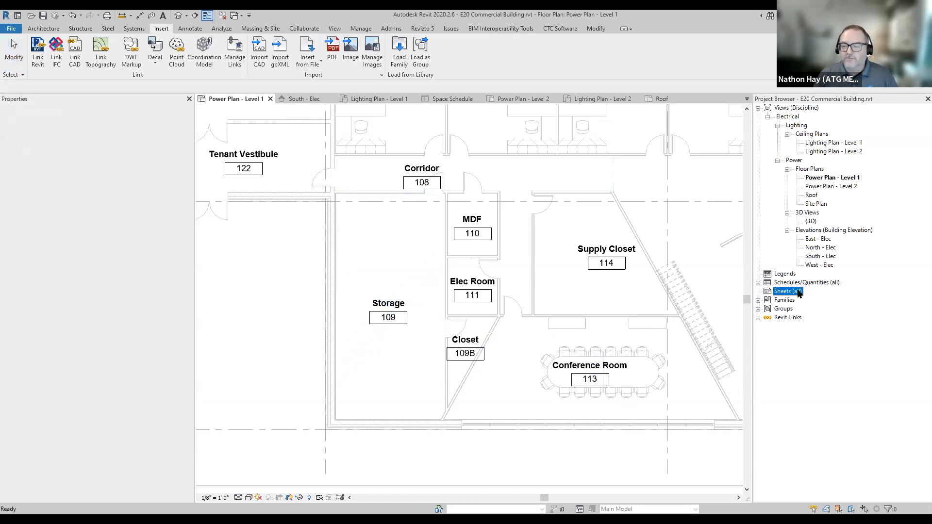
click(758, 283)
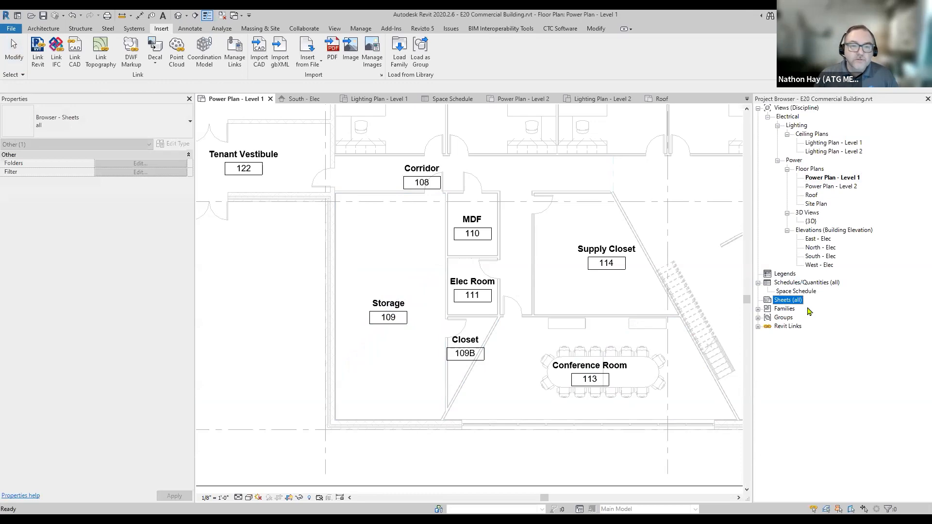
scroll(601, 320, down, 5)
click(579, 353)
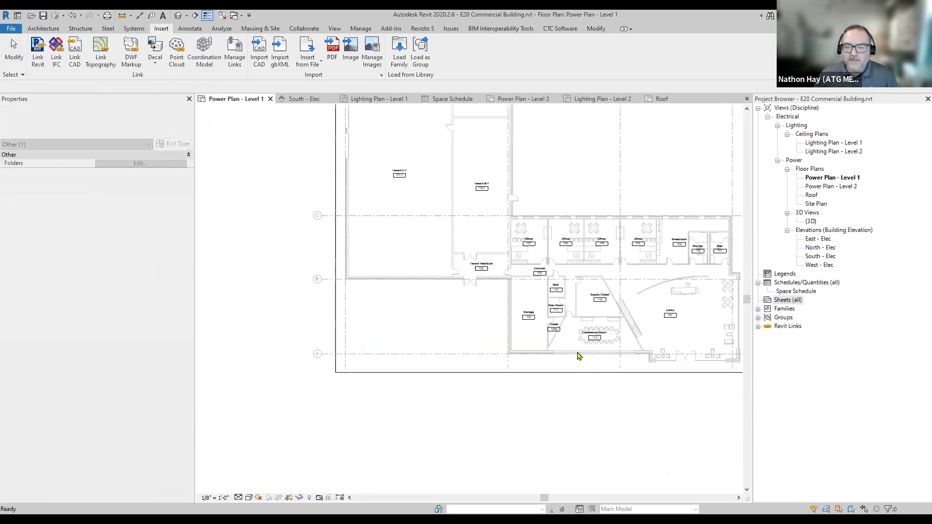
middle_drag(652, 193, 594, 273)
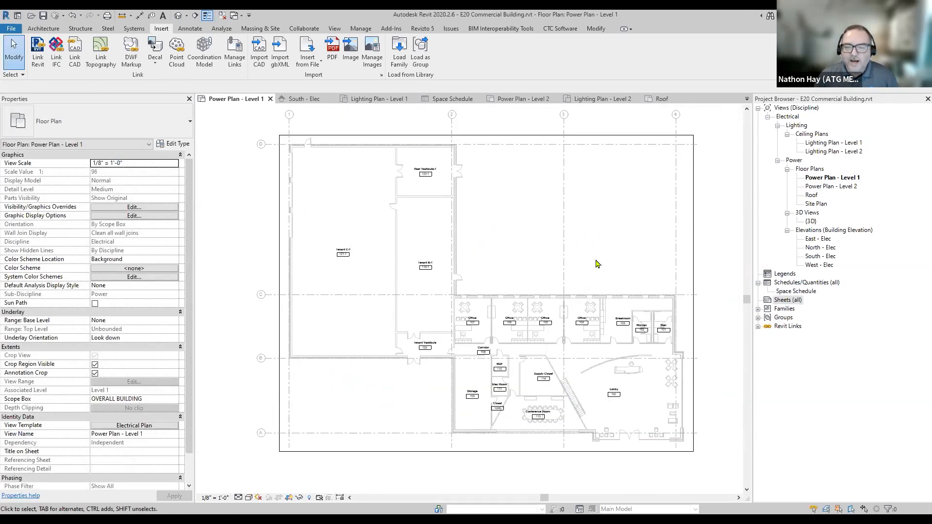
scroll(597, 264, up, 1)
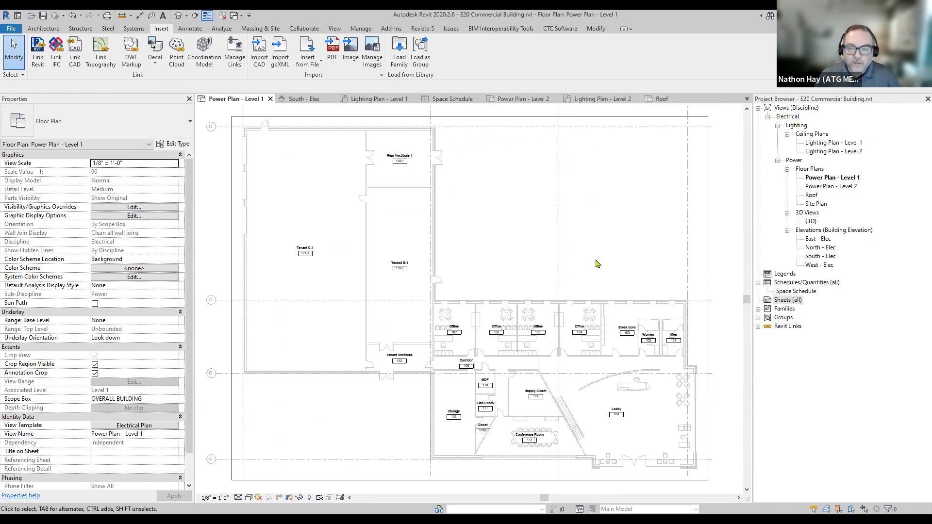
scroll(493, 248, down, 1)
scroll(493, 248, up, 1)
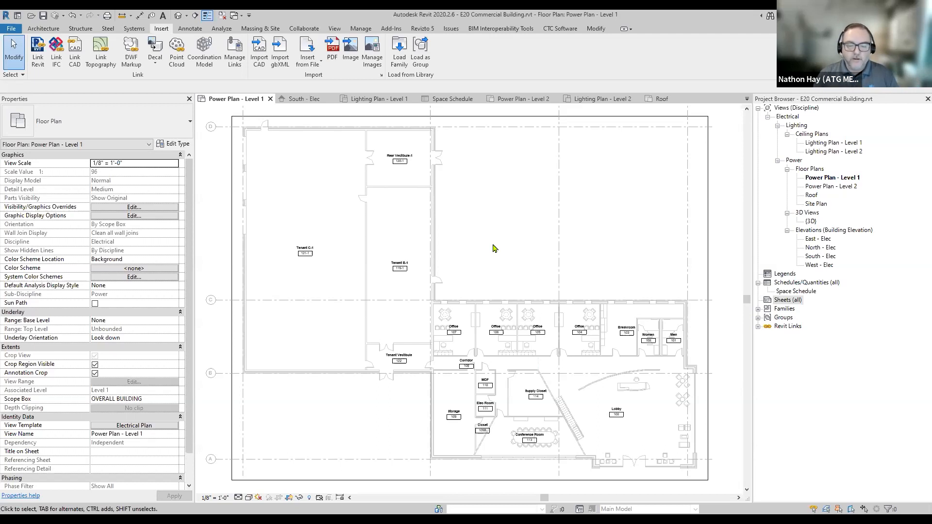
scroll(473, 217, down, 1)
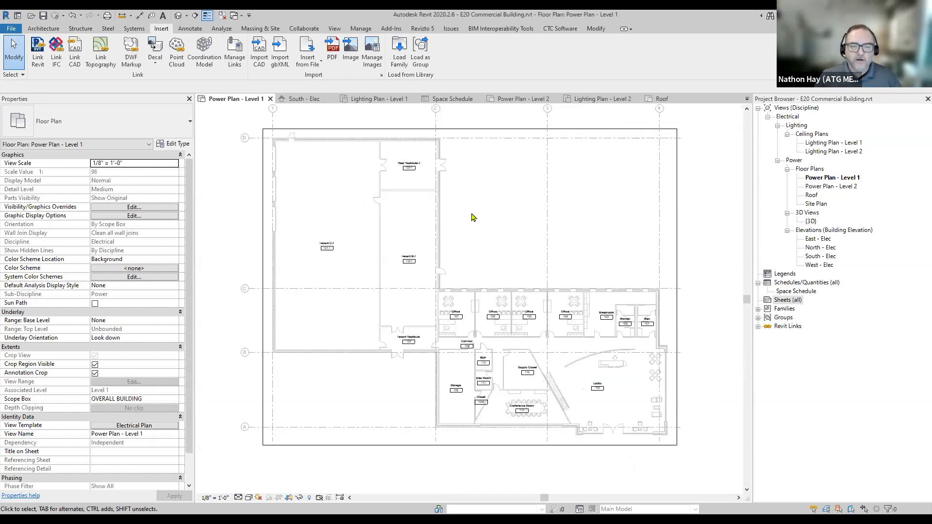
scroll(461, 248, down, 1)
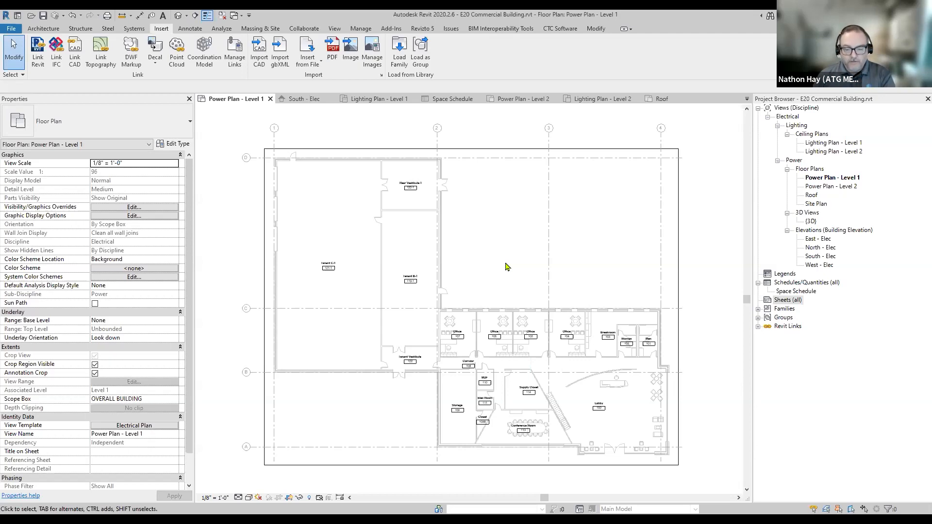
mouse_move(506, 266)
middle_down()
mouse_move(520, 253)
mouse_move(494, 255)
mouse_move(492, 270)
middle_up()
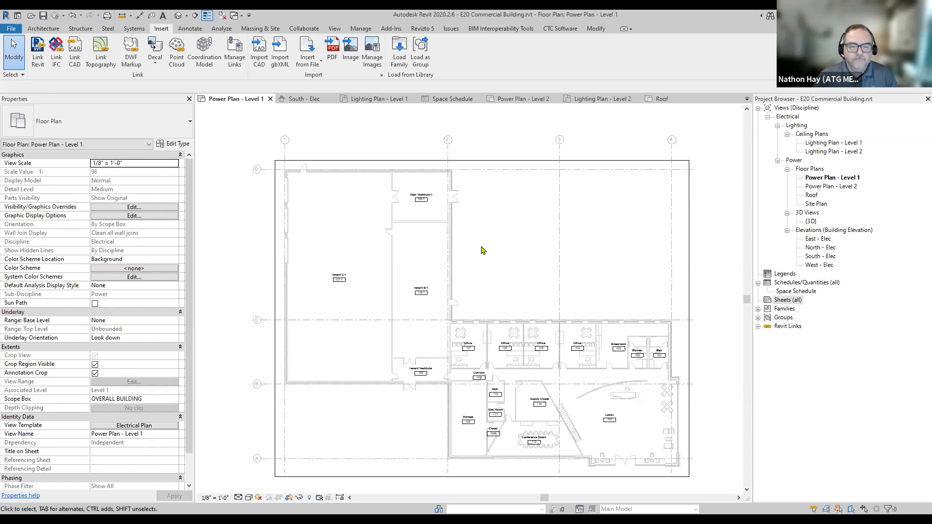
Set Space Tags to halftone in the Electrical Plan view template's annotation overrides and apply the template to Power Plan - Level 1
scroll(427, 288, up, 5)
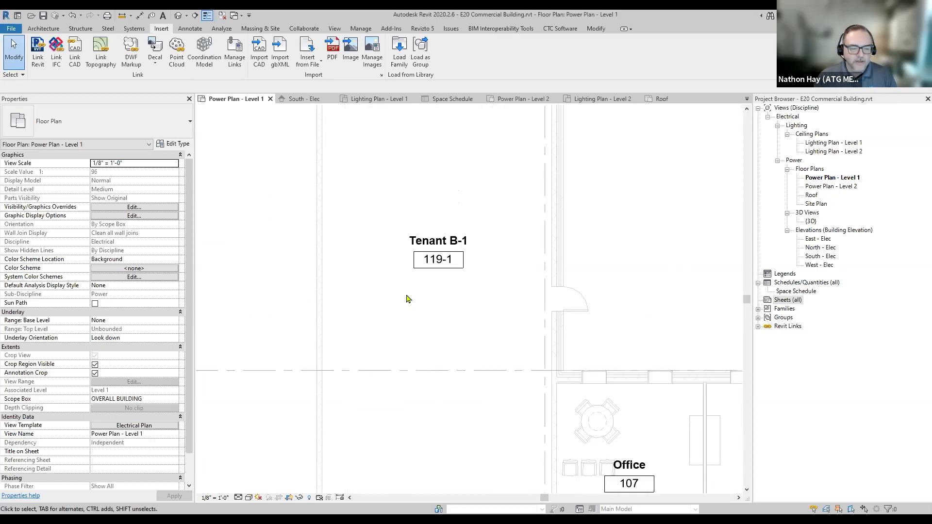
click(159, 426)
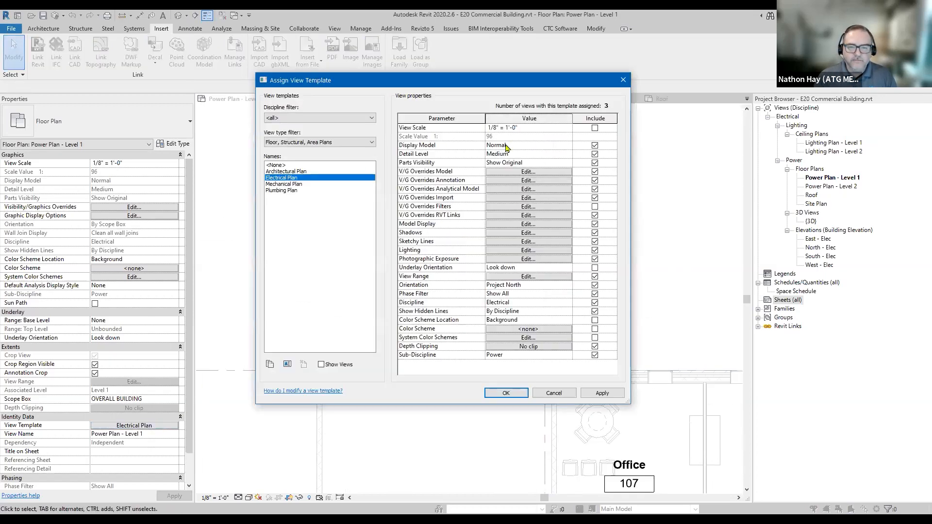
click(505, 181)
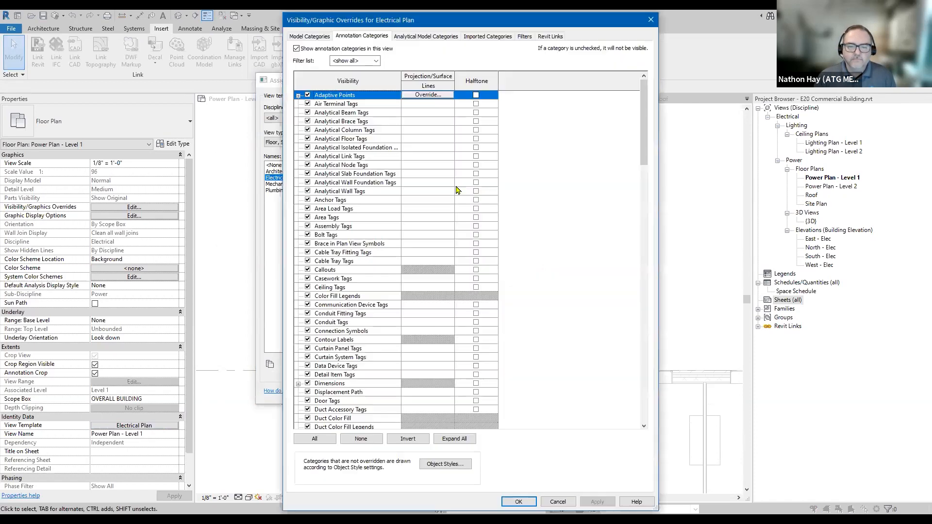
click(357, 279)
key(s)
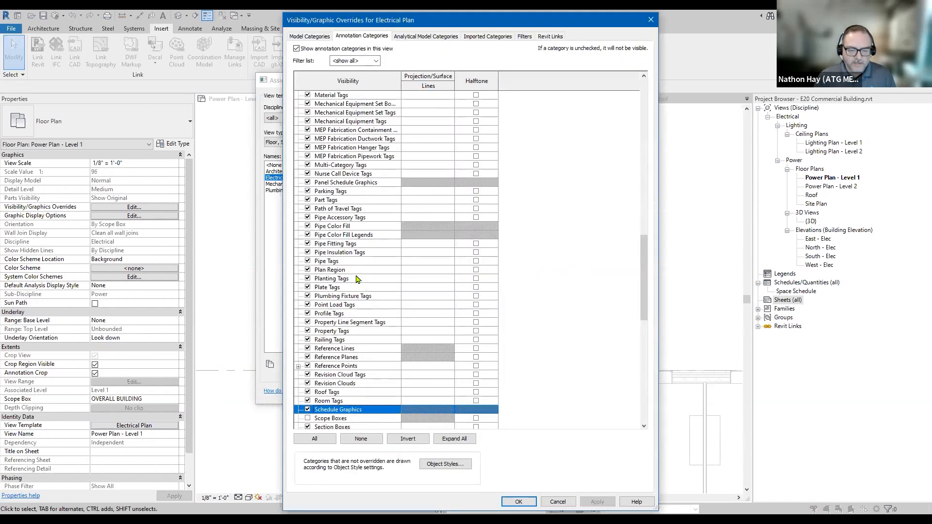
scroll(349, 327, down, 4)
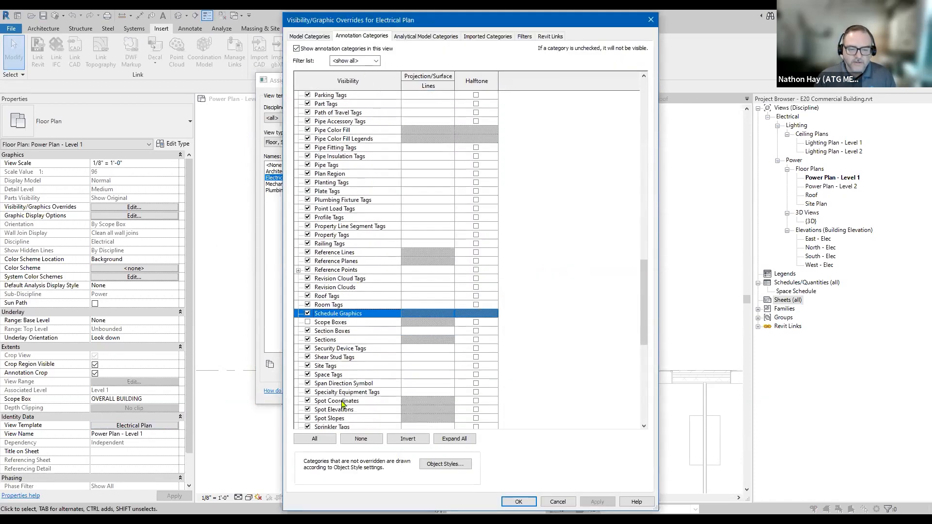
click(335, 374)
click(476, 375)
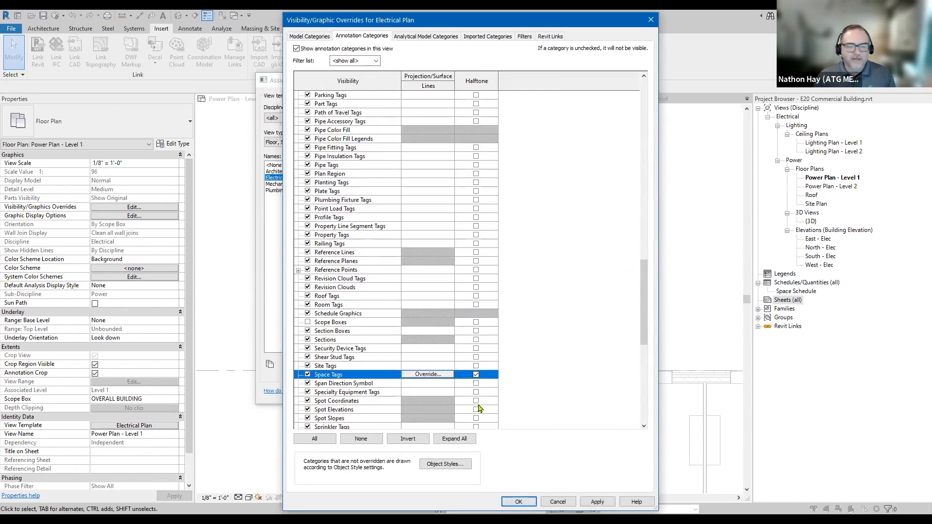
click(527, 502)
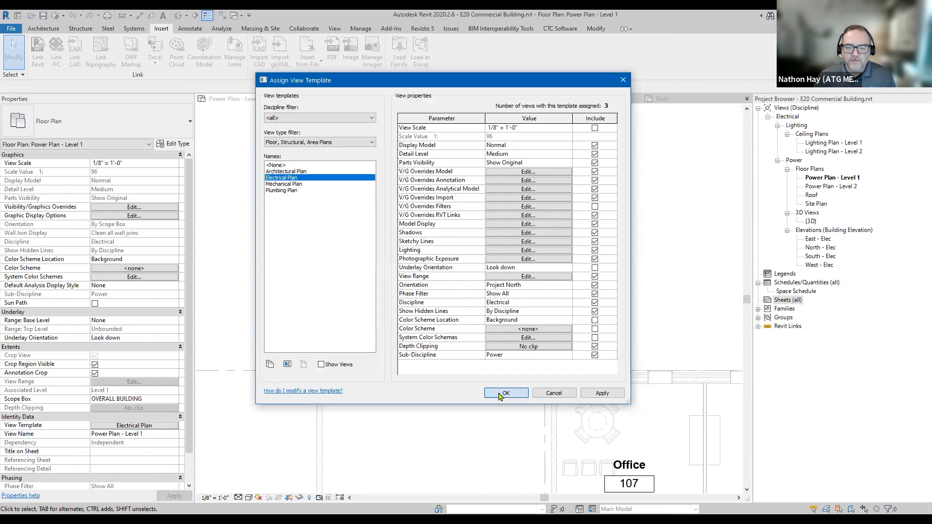
click(499, 394)
scroll(443, 381, down, 2)
middle_drag(547, 258, 502, 257)
scroll(502, 256, down, 1)
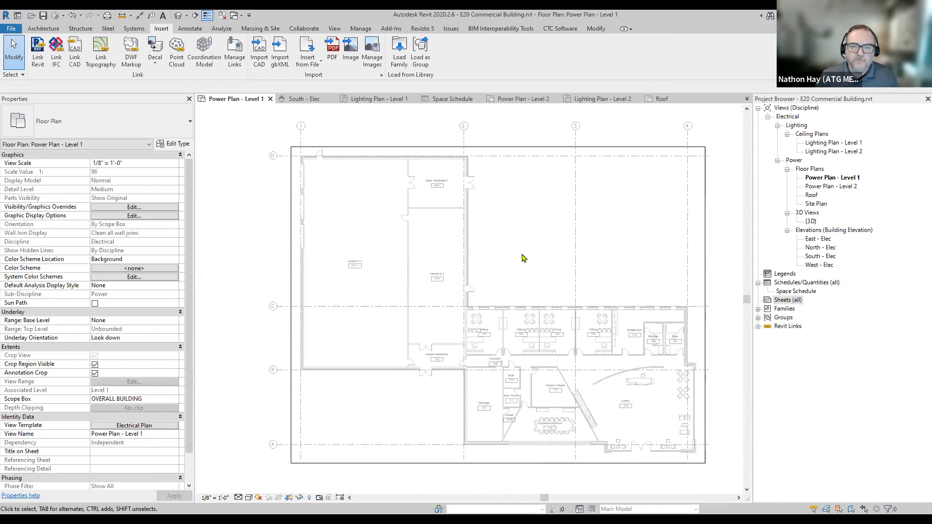
middle_drag(511, 258, 498, 257)
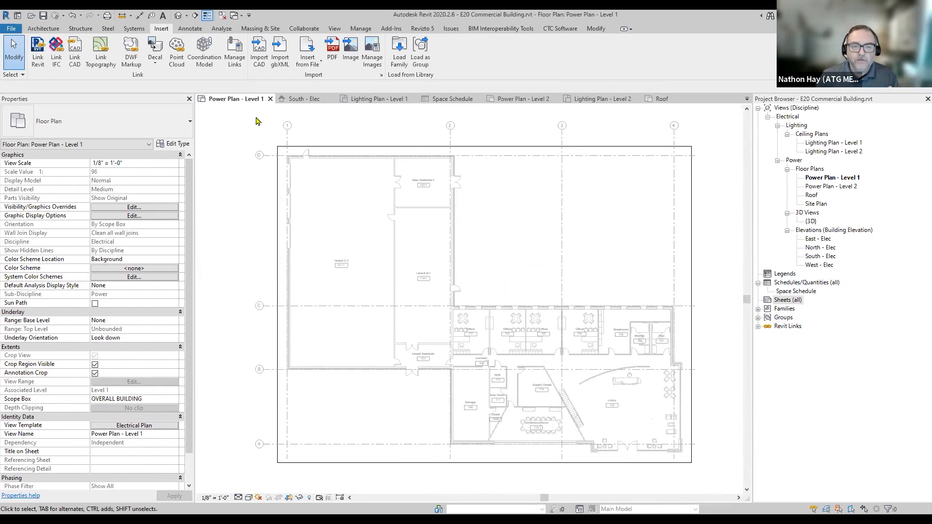
Save the project as E20 Commercial Building.rvt in the Files - Phase 1 folder, over the existing file
click(13, 31)
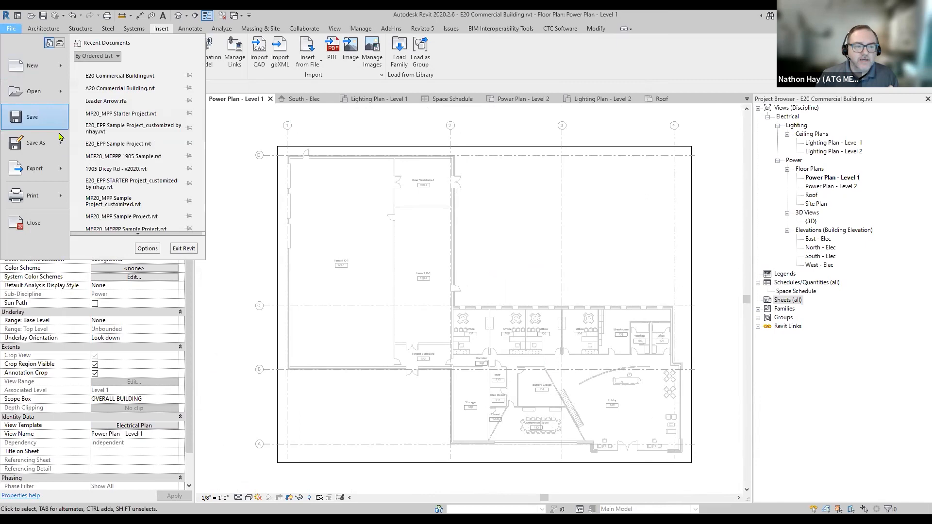
mouse_move(62, 144)
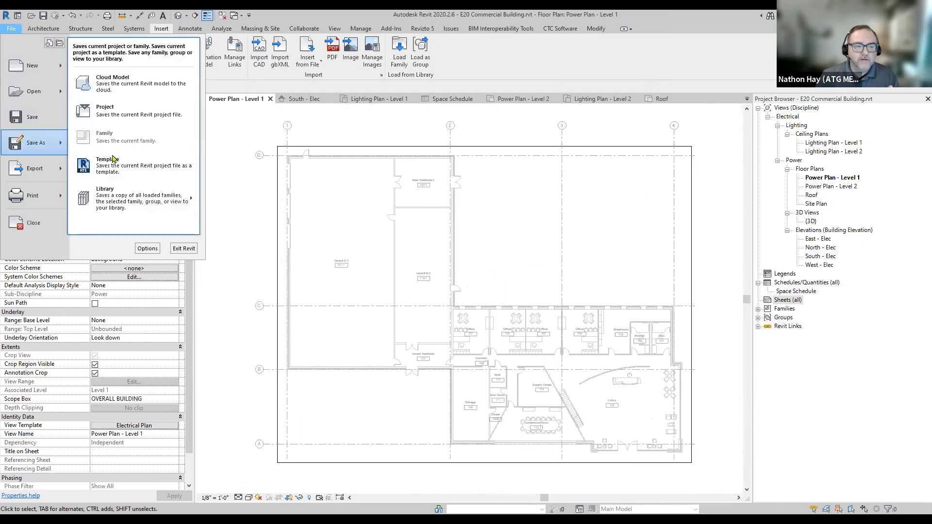
click(125, 115)
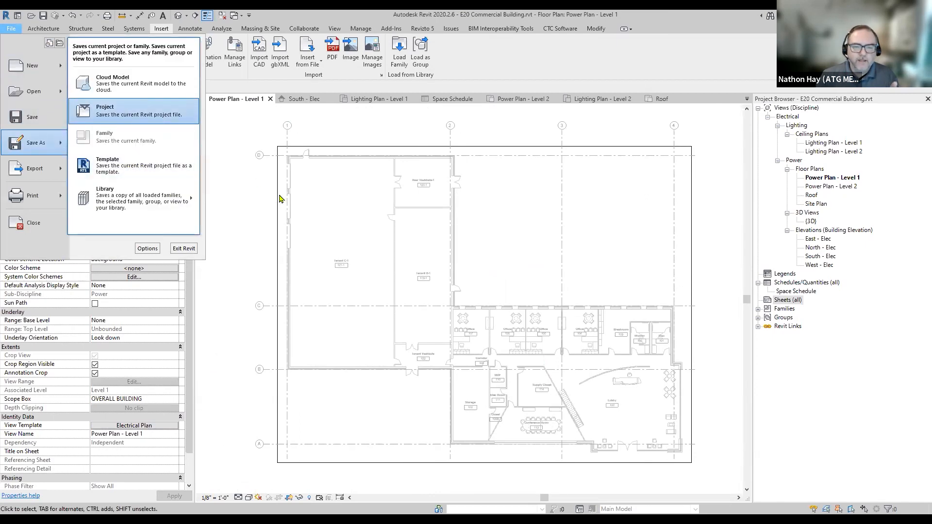
click(299, 205)
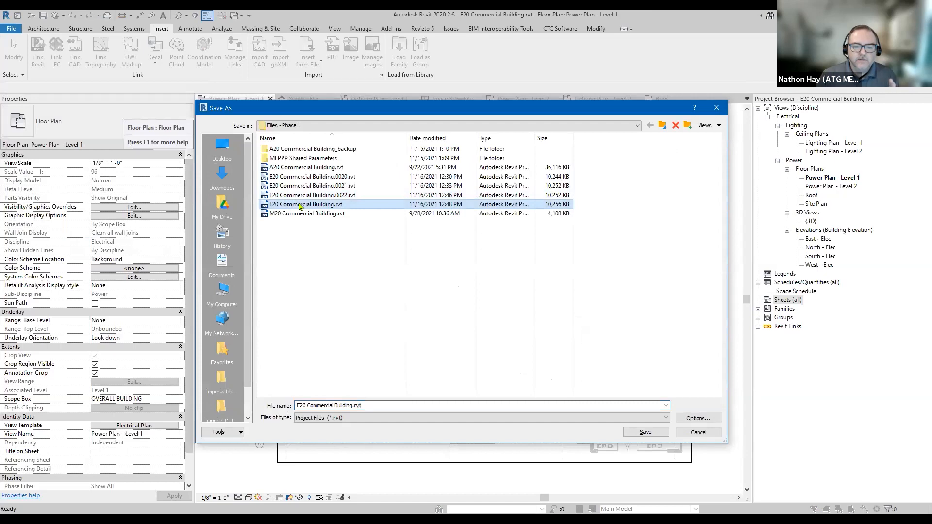
click(644, 432)
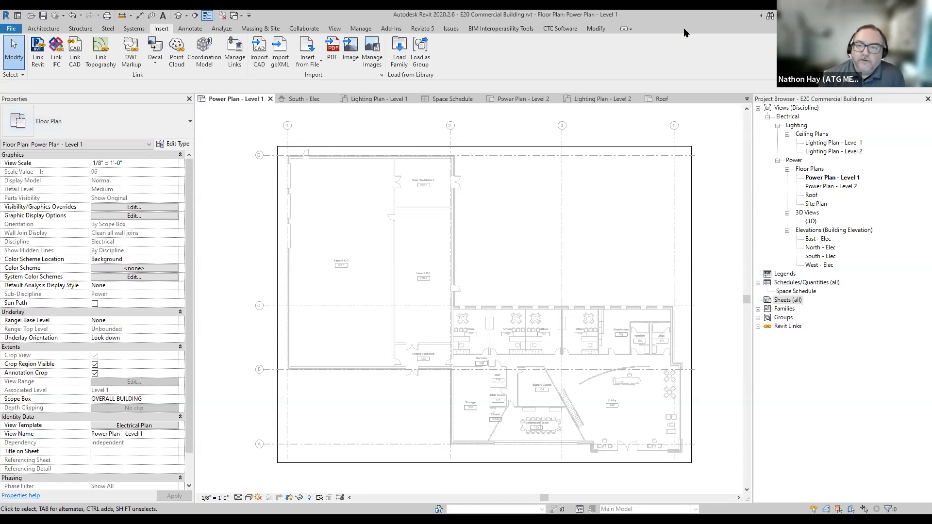
click(566, 30)
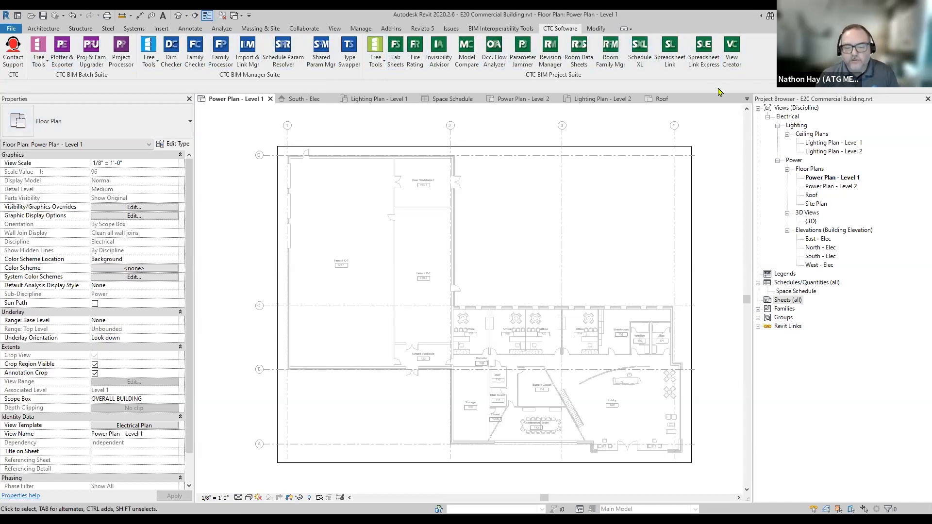
click(375, 61)
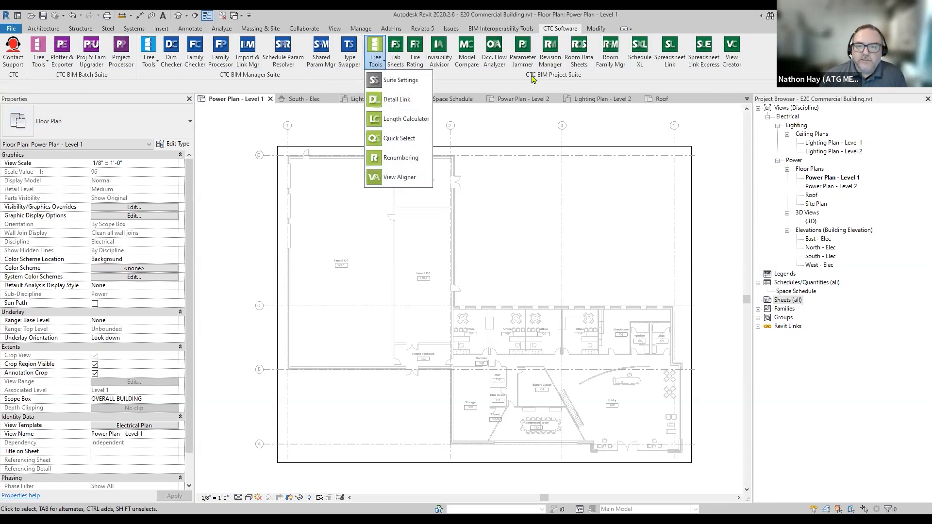
click(148, 61)
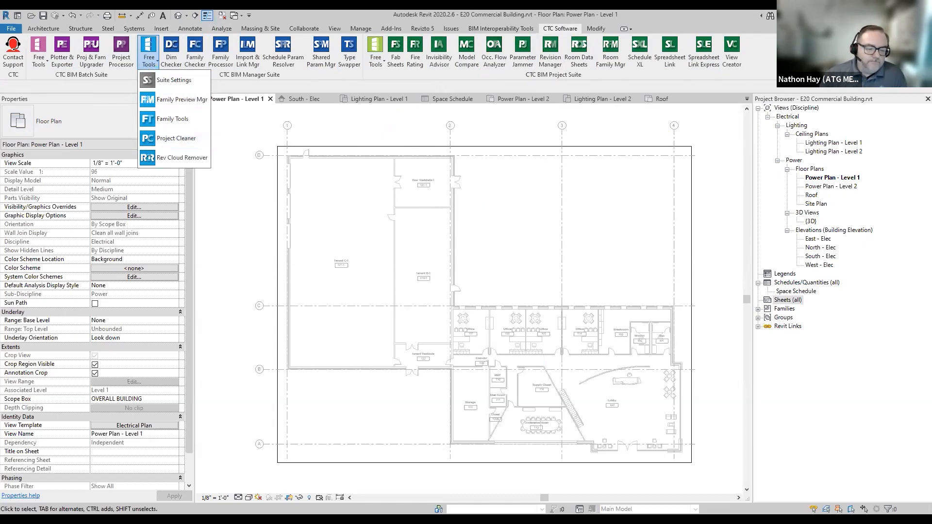
key(Escape)
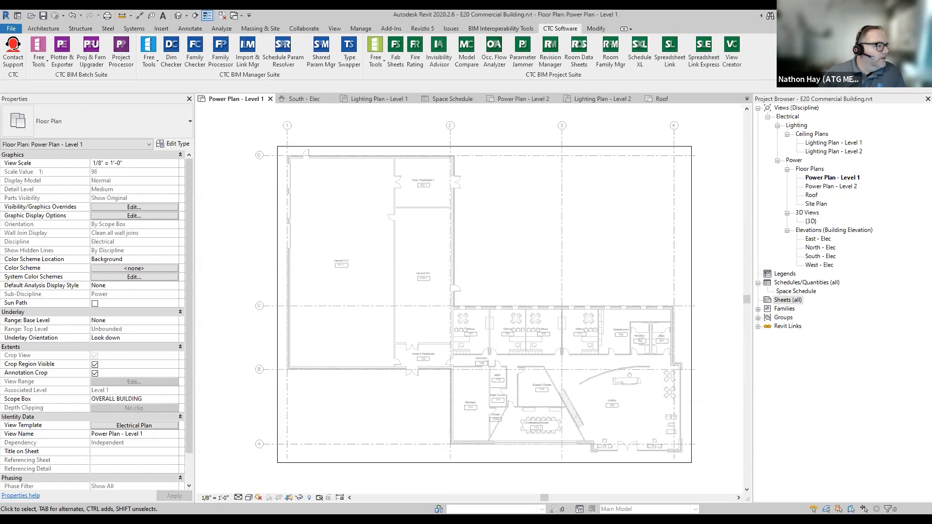
key(alt+Tab)
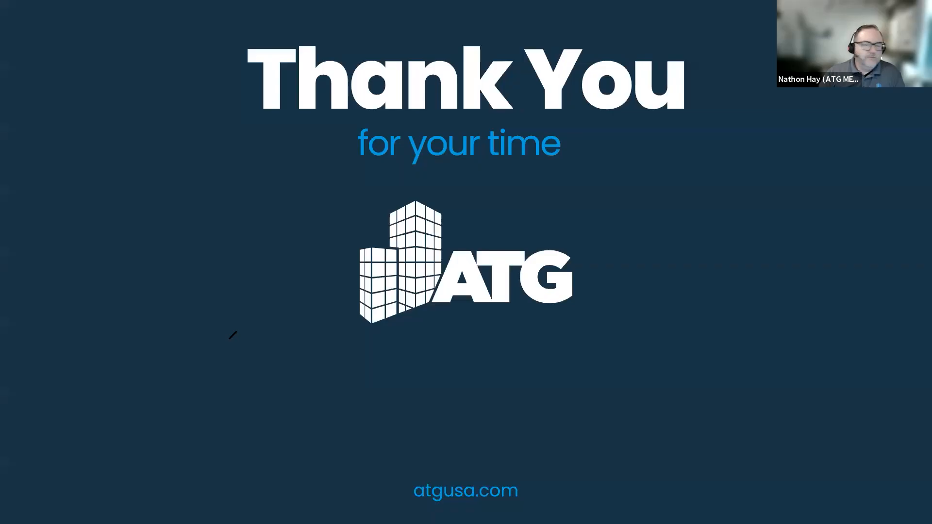